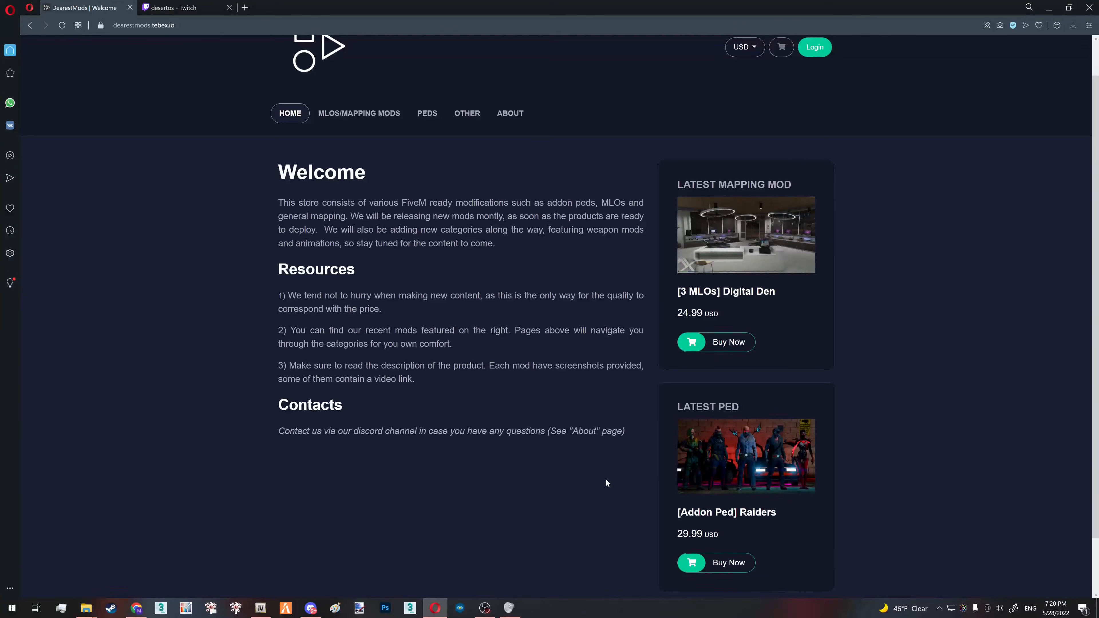
pyautogui.scroll(1, 606, 479)
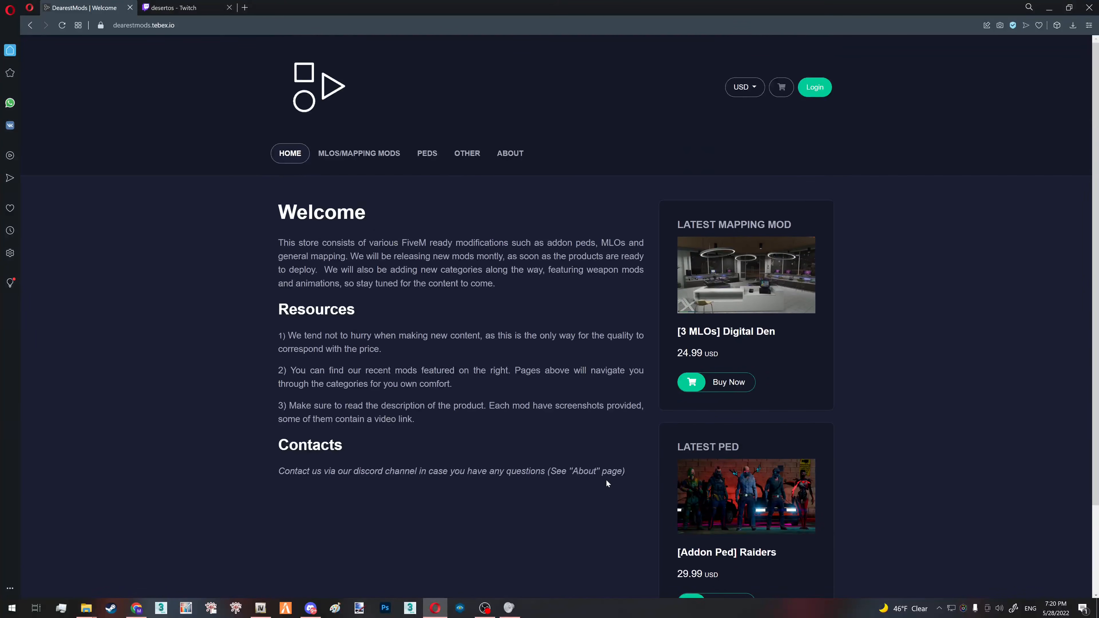
# - Examine the [Addon Ped] Raiders product page, including its character list, features and screenshots
pyautogui.click(746, 501)
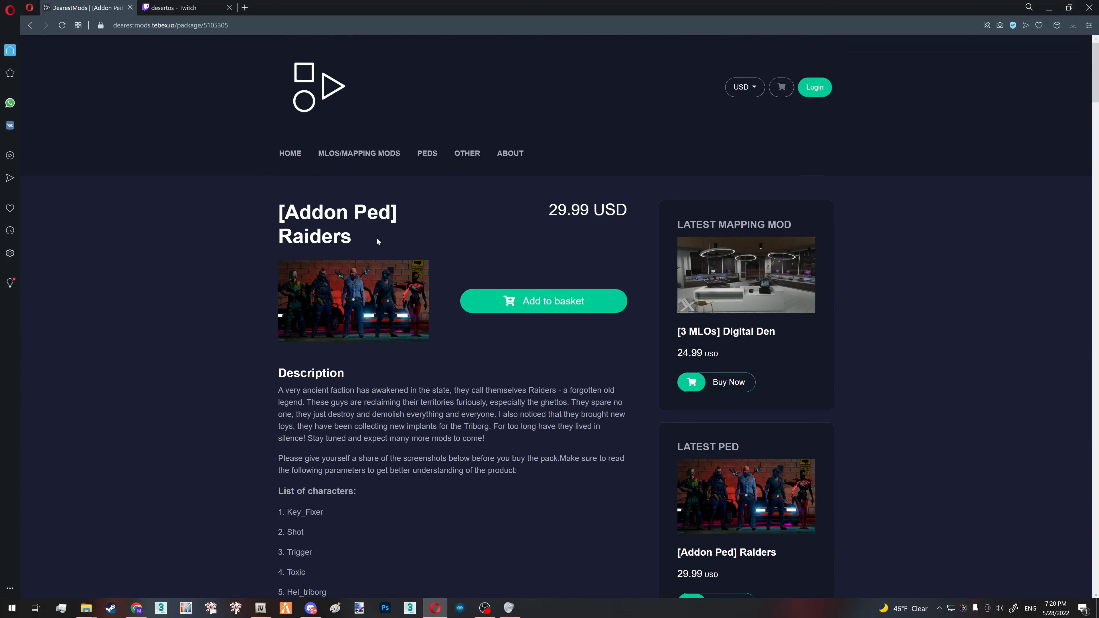
pyautogui.moveTo(273, 239); pyautogui.dragTo(369, 239)
pyautogui.moveTo(266, 463); pyautogui.dragTo(343, 543)
pyautogui.scroll(-3, 331, 541)
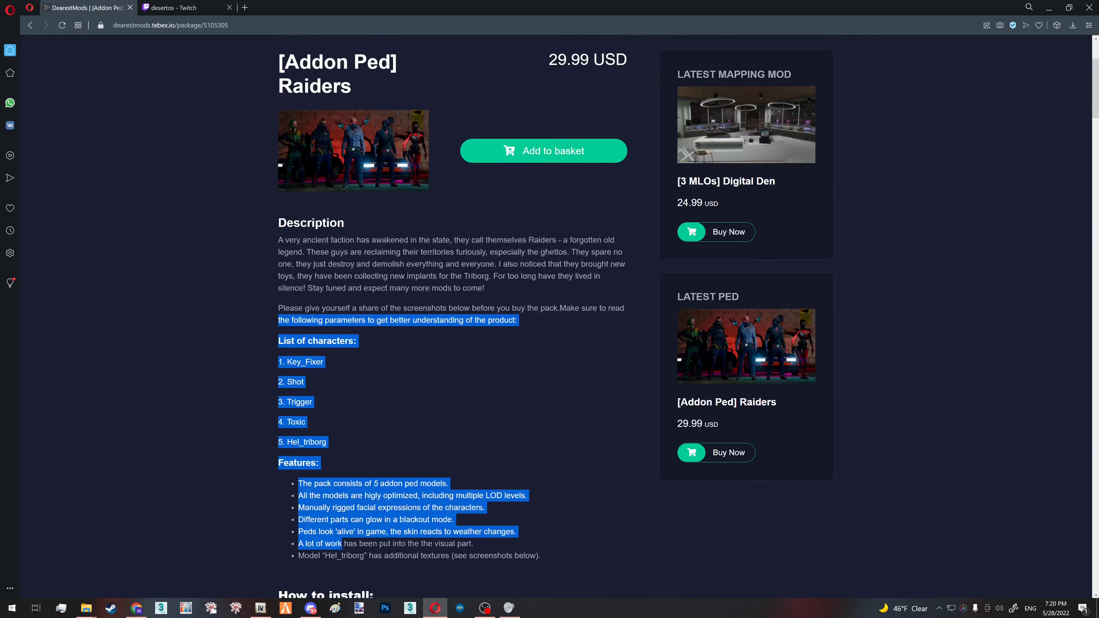
pyautogui.scroll(3, 405, 452)
pyautogui.click(405, 453)
pyautogui.scroll(-10, 412, 250)
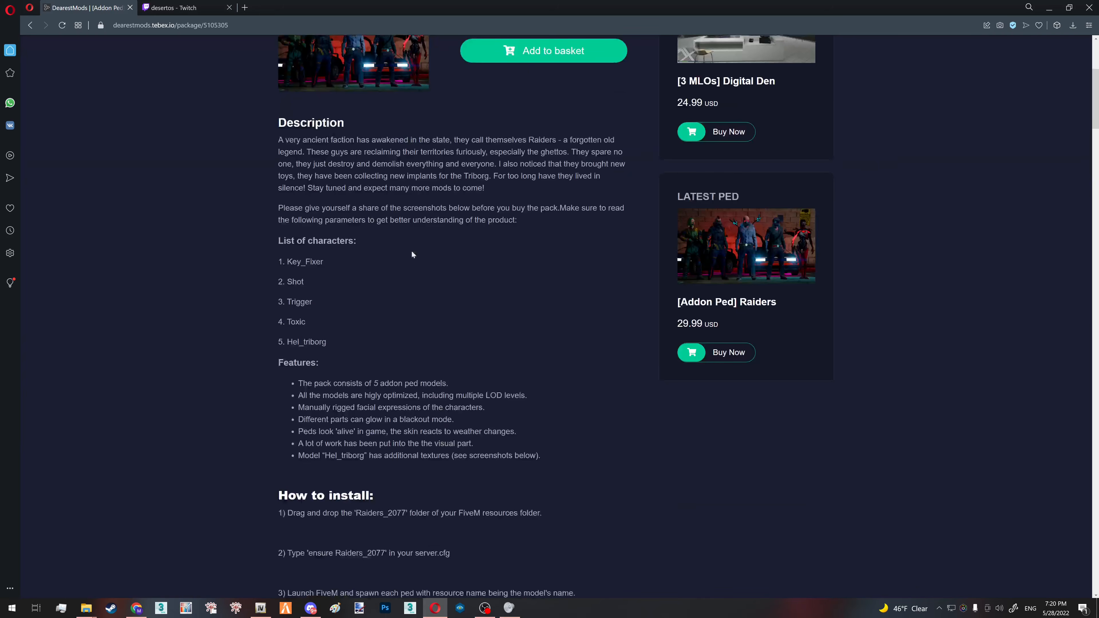
pyautogui.scroll(-3, 347, 298)
pyautogui.scroll(-10, 333, 291)
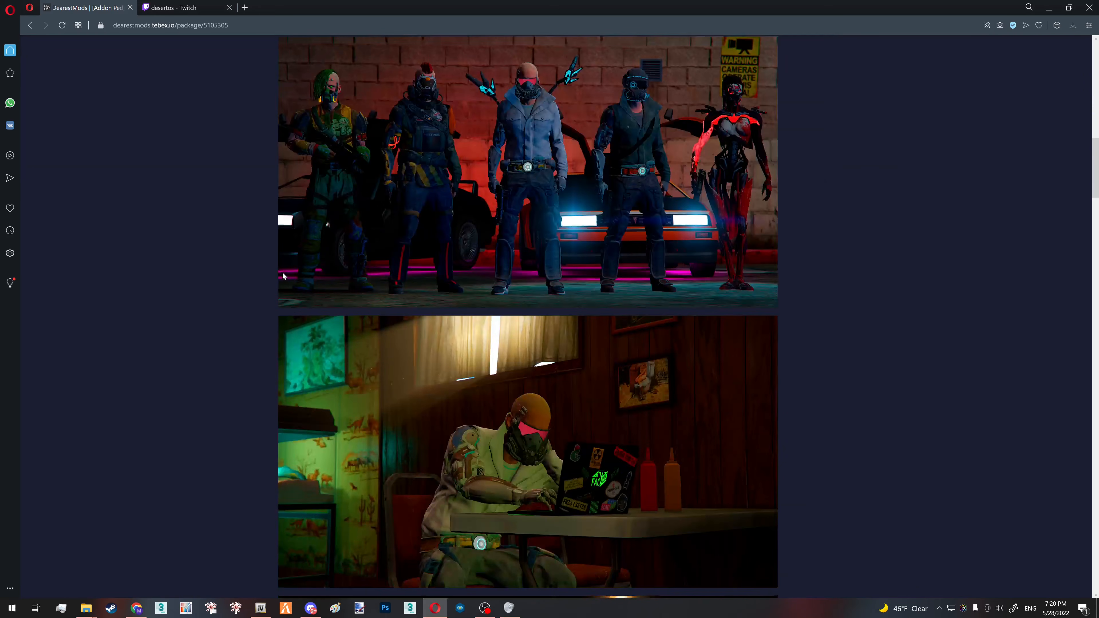
pyautogui.scroll(-20, 528, 316)
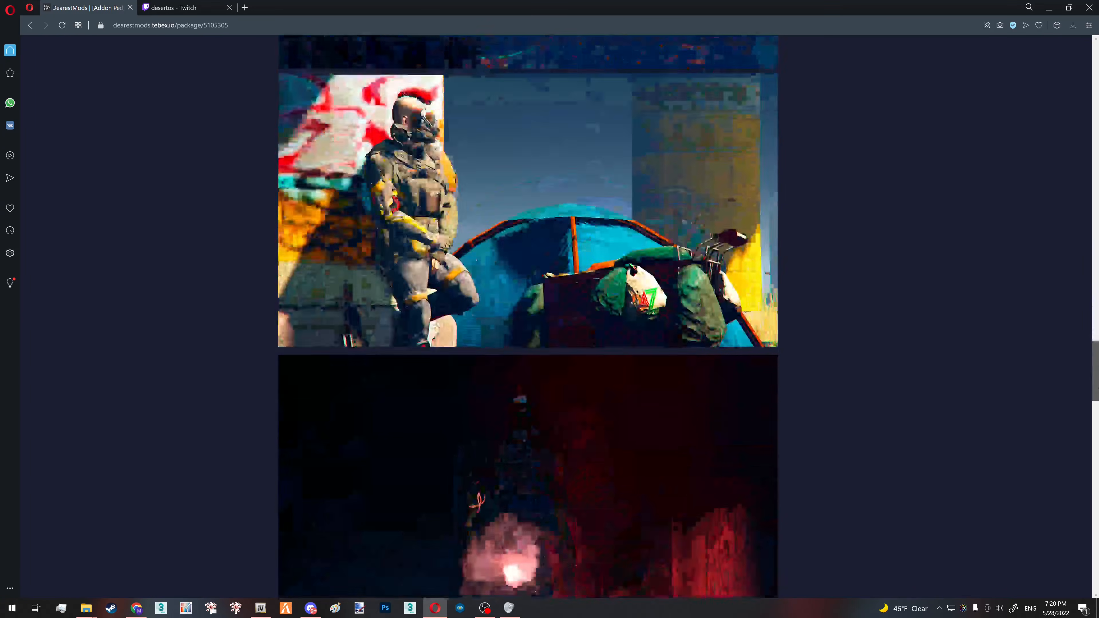
# - Browse the mods offered in the store's Peds category
pyautogui.moveTo(1098, 371); pyautogui.dragTo(1098, 41)
pyautogui.click(435, 153)
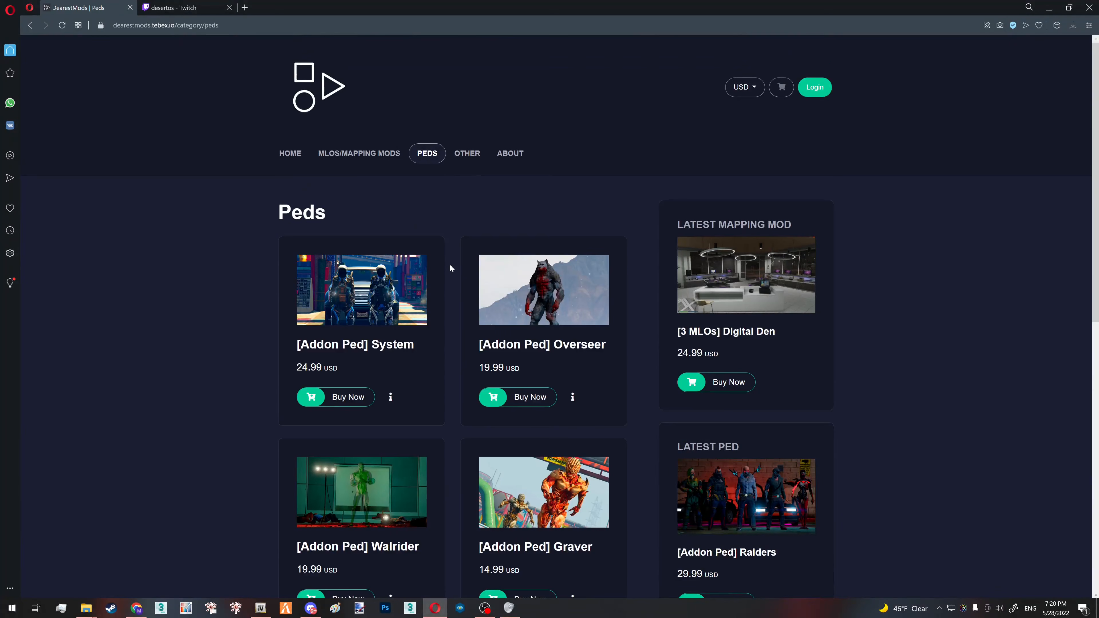
pyautogui.scroll(-3, 451, 263)
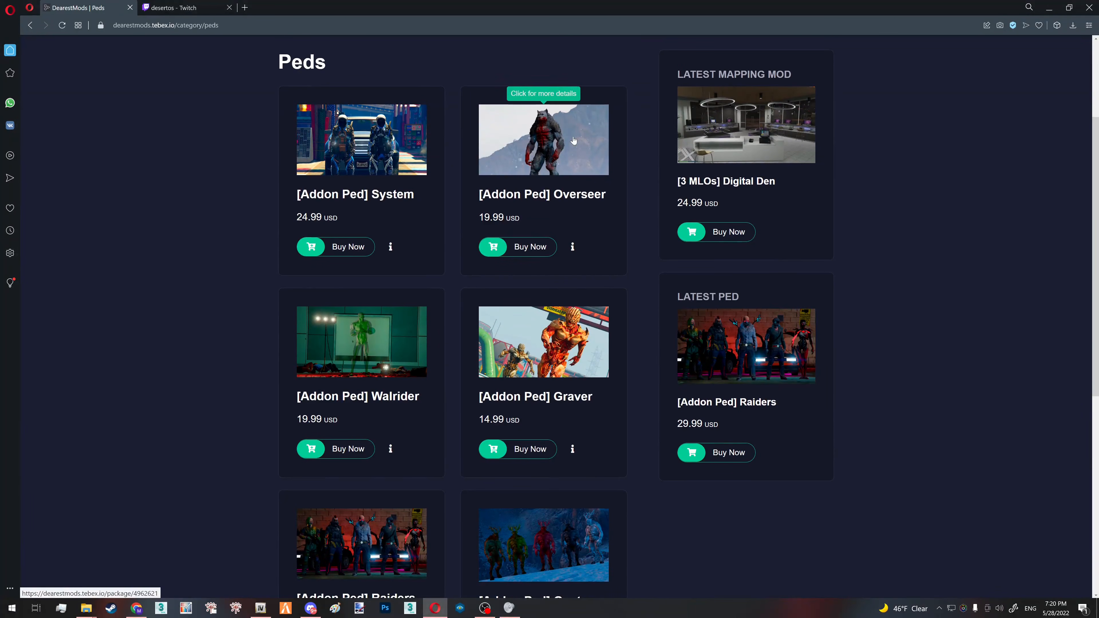
pyautogui.scroll(-4, 547, 316)
pyautogui.scroll(-4, 349, 344)
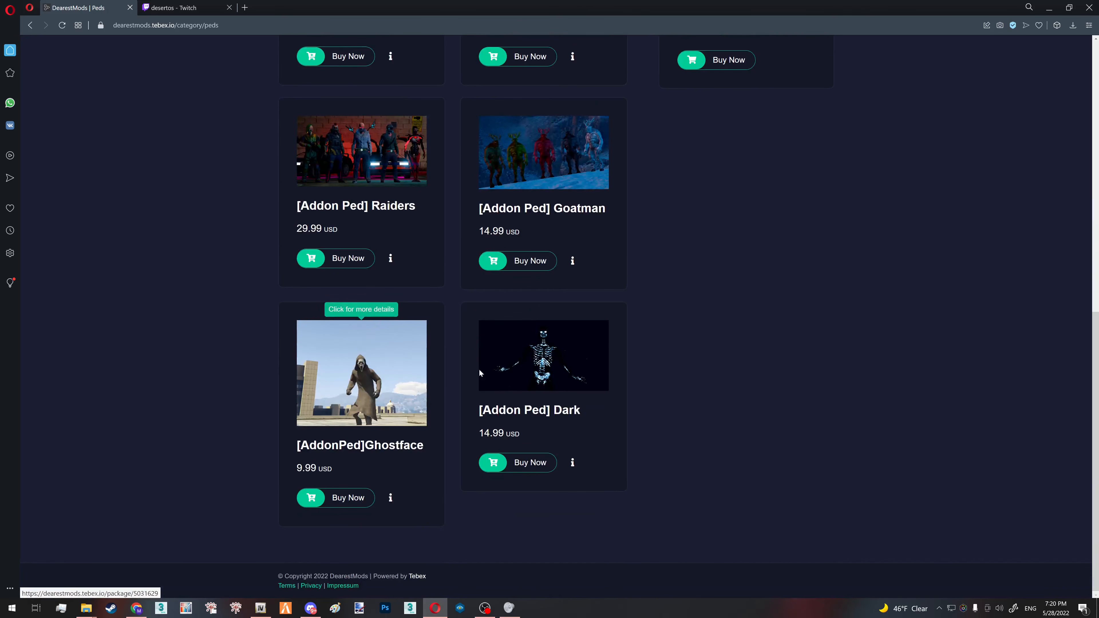
pyautogui.scroll(10, 333, 293)
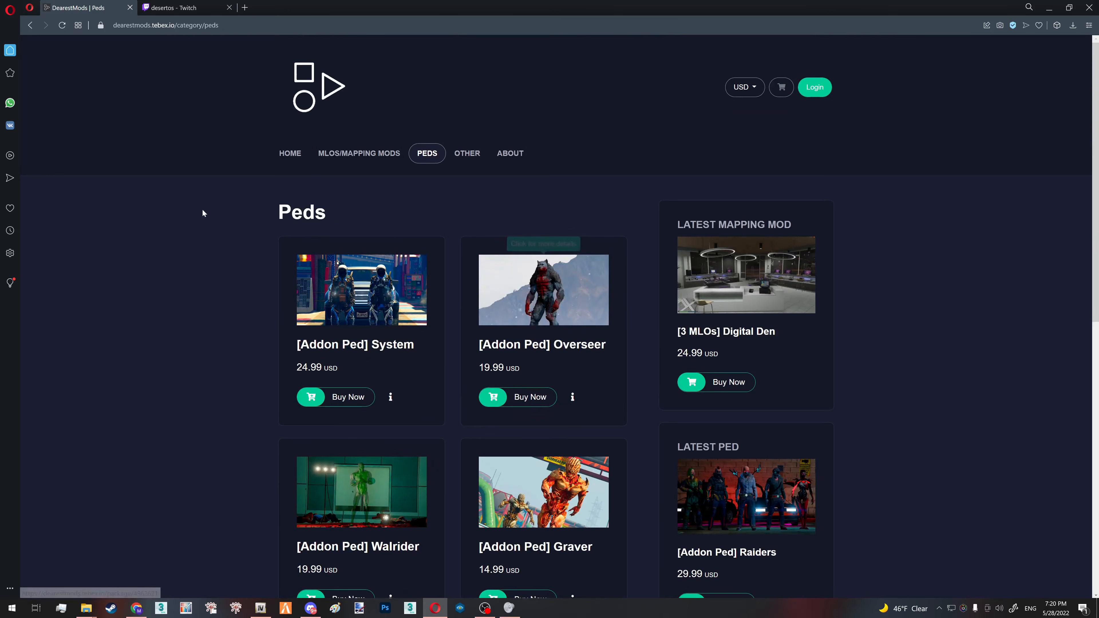
# - Browse the MLOs/Mapping mods category and examine the Apocalypse Mapping product page
pyautogui.click(373, 156)
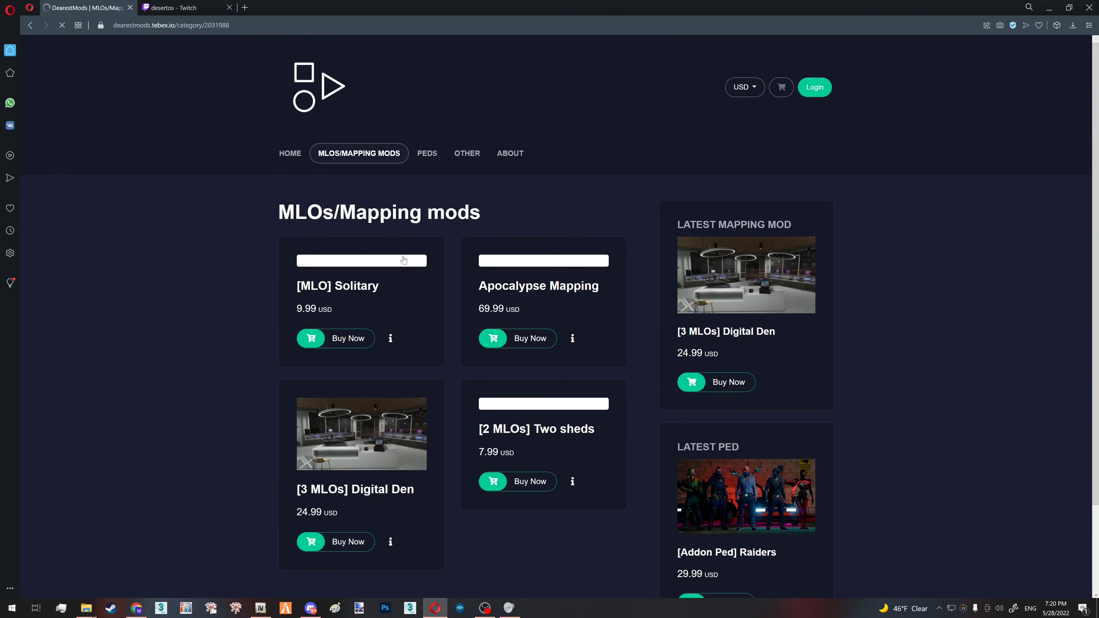
pyautogui.scroll(-3, 404, 257)
pyautogui.scroll(3, 407, 258)
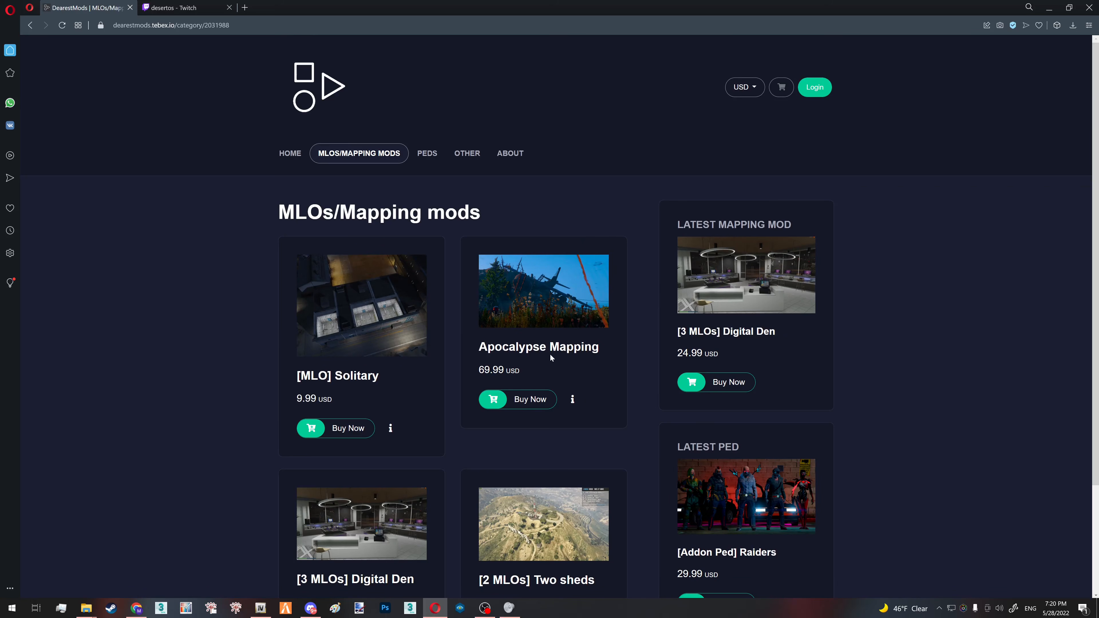
pyautogui.click(557, 347)
pyautogui.scroll(-3, 559, 350)
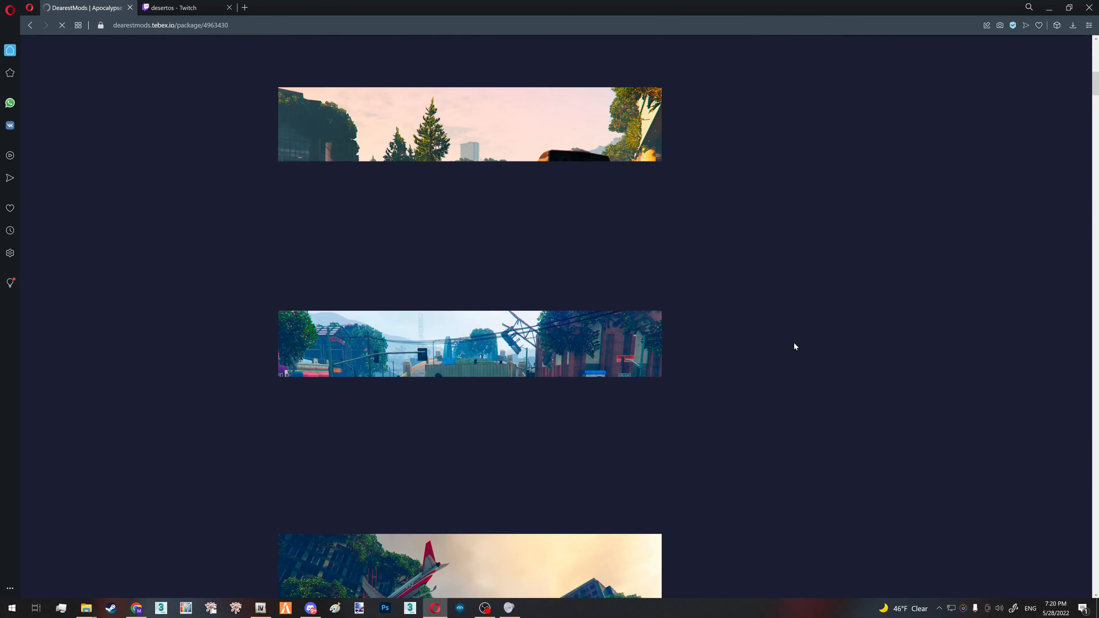
pyautogui.scroll(12, 795, 343)
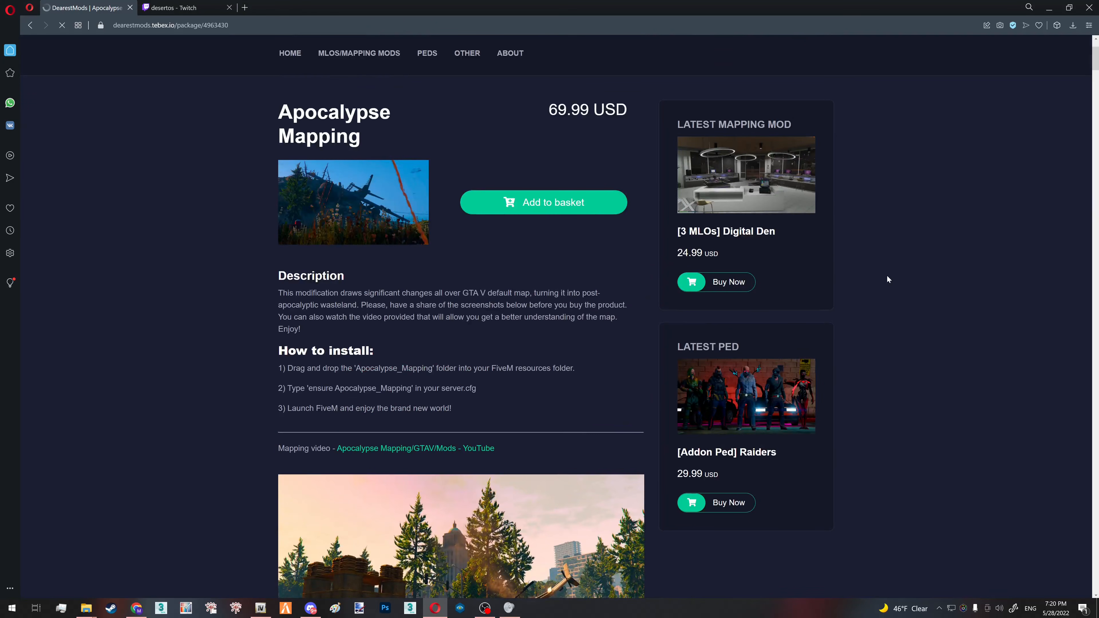
pyautogui.scroll(-8, 883, 281)
pyautogui.scroll(10, 892, 285)
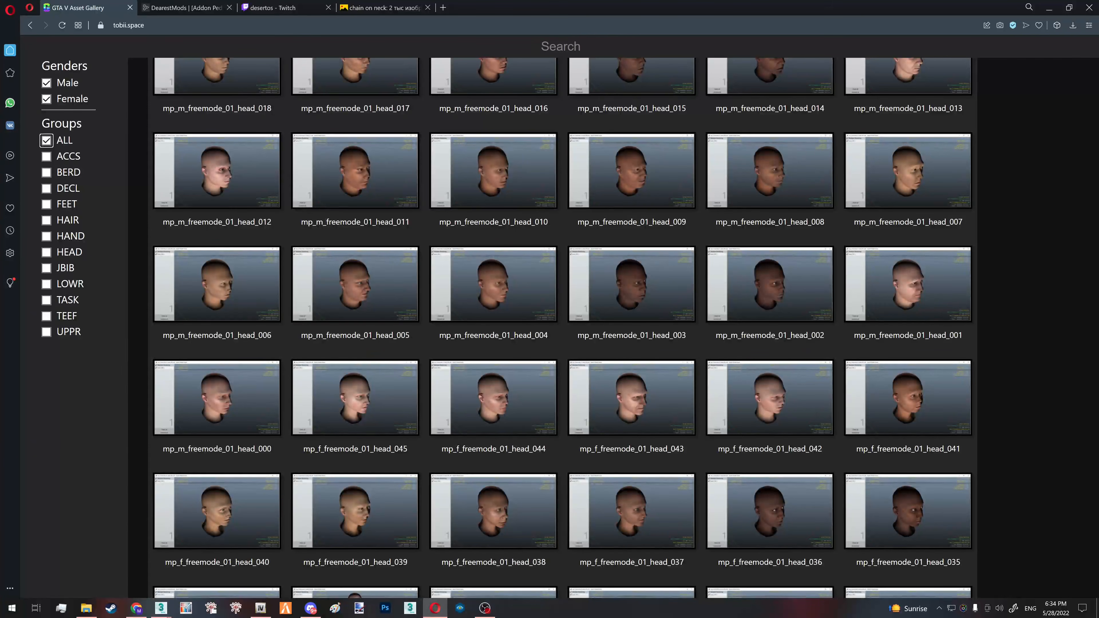
# - Preview the mp_f_freemode_01_head_018 head model in the GTA V Asset Gallery
pyautogui.scroll(3, 514, 357)
pyautogui.click(514, 357)
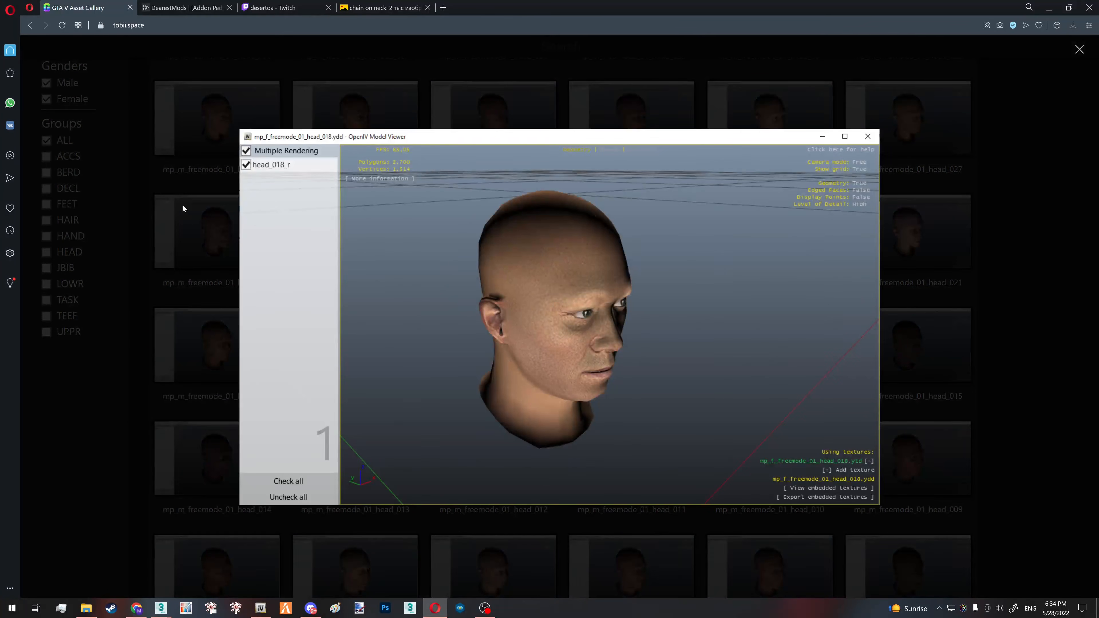
pyautogui.click(182, 204)
pyautogui.hotkey('ctrl', 'l')
# - Filter the asset gallery to male assets in the TEEF group only
pyautogui.click(107, 140)
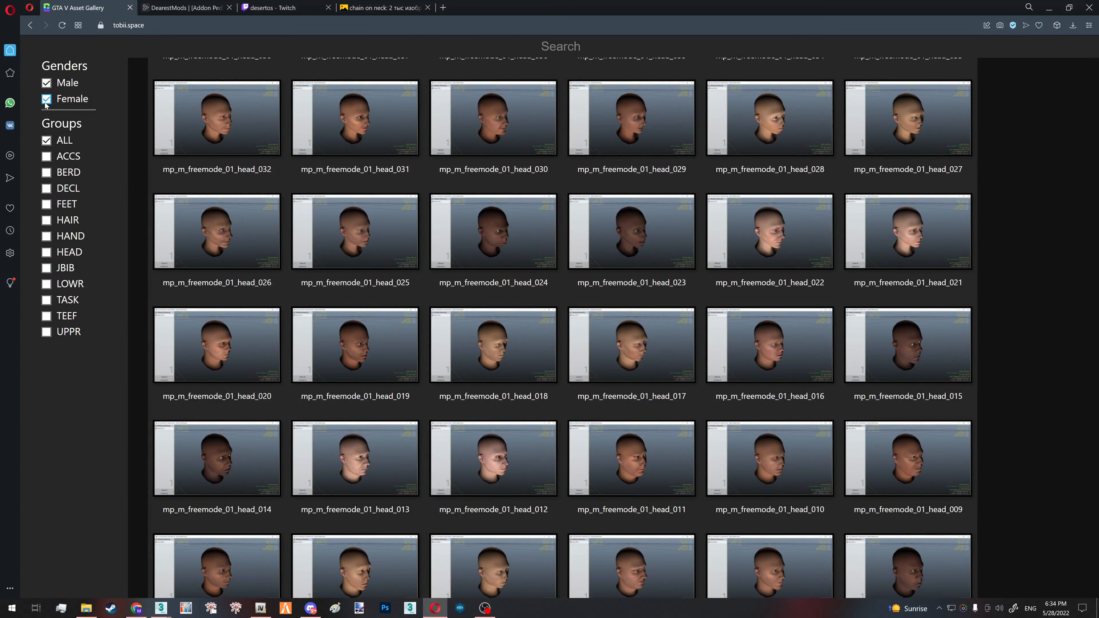
pyautogui.click(49, 139)
pyautogui.click(46, 318)
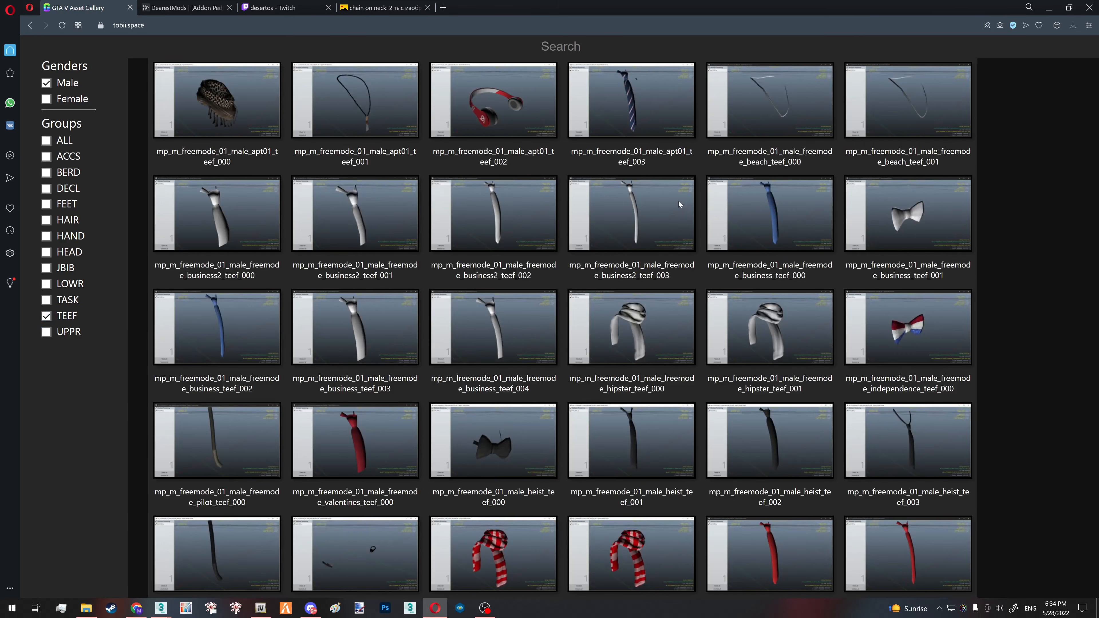
# - Preview the necklace models beach_teef_000 and heist3_teef_001 among the male TEEF assets
pyautogui.click(739, 132)
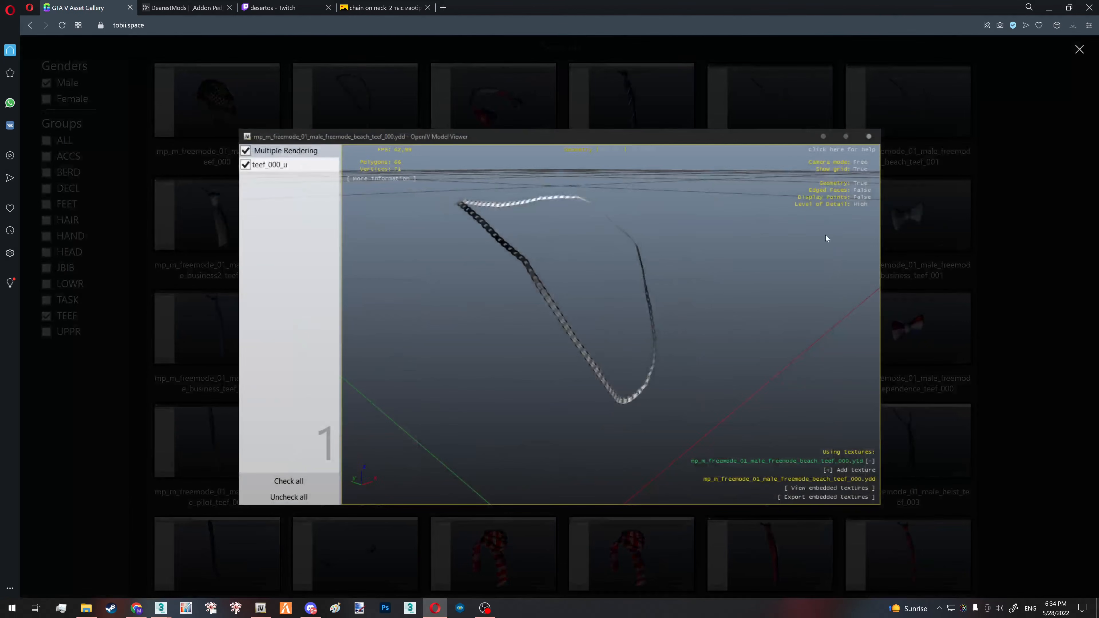
pyautogui.click(825, 235)
pyautogui.scroll(-5, 947, 387)
pyautogui.scroll(-10, 947, 387)
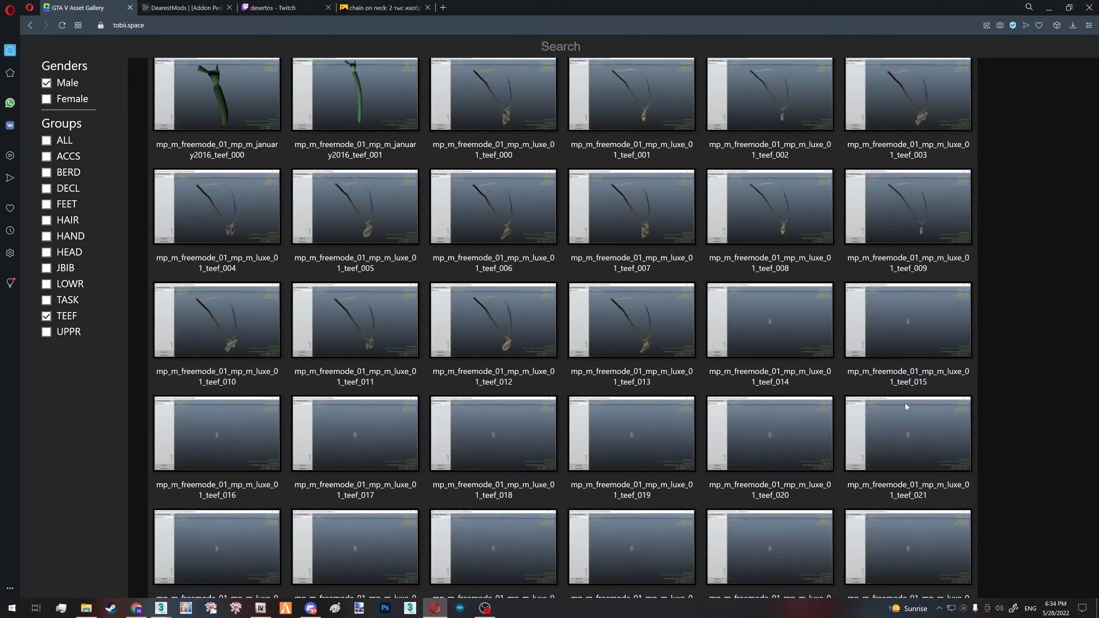
pyautogui.scroll(-4, 731, 375)
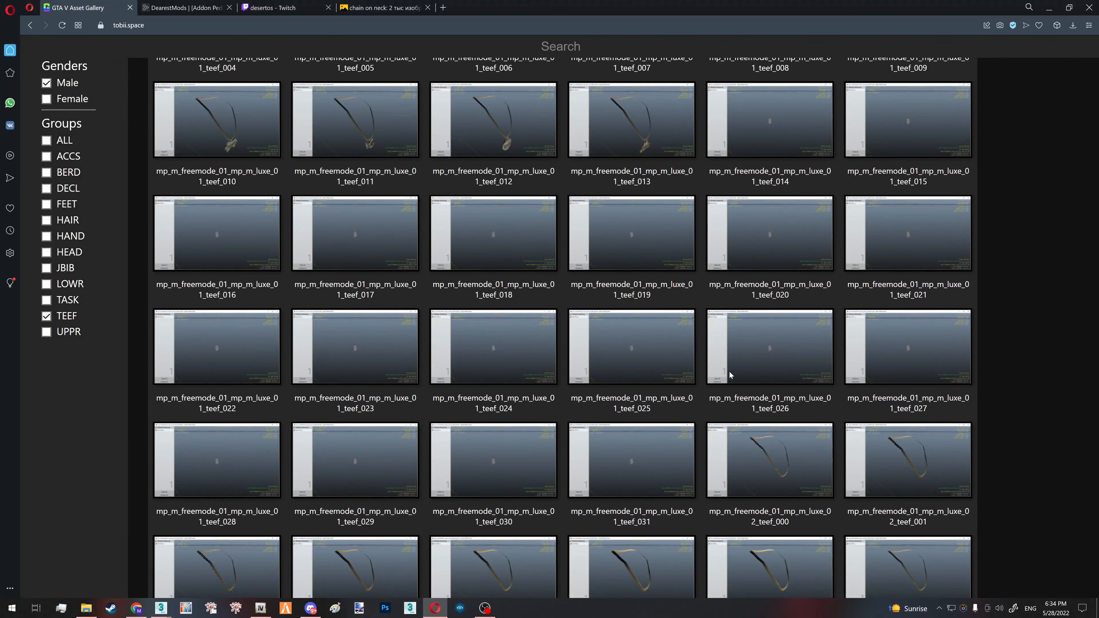
pyautogui.scroll(10, 731, 375)
pyautogui.click(767, 287)
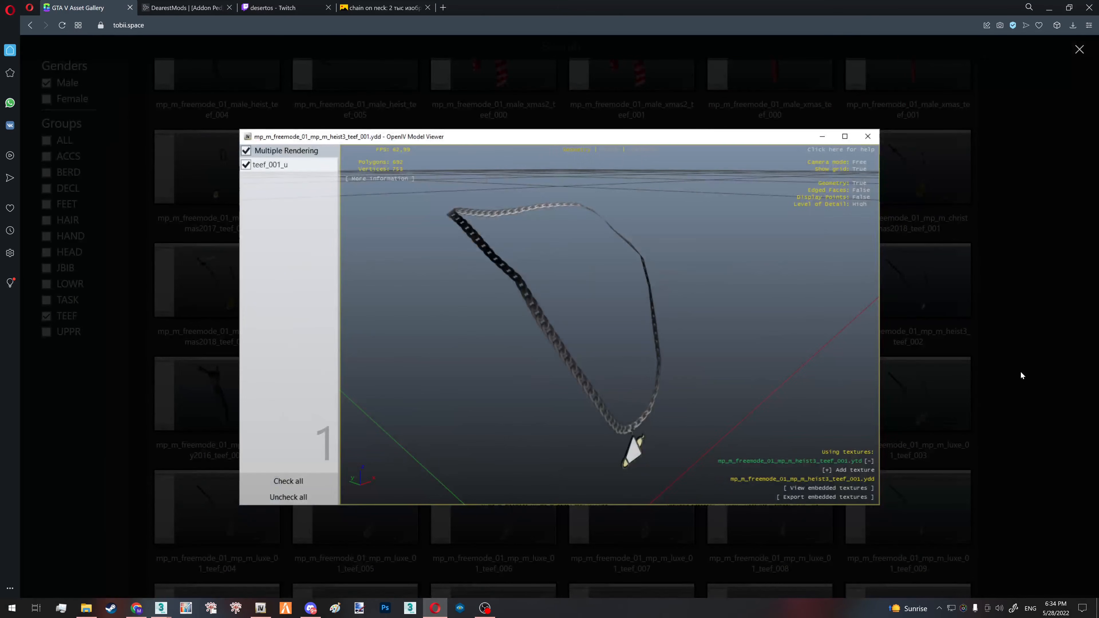
pyautogui.click(991, 370)
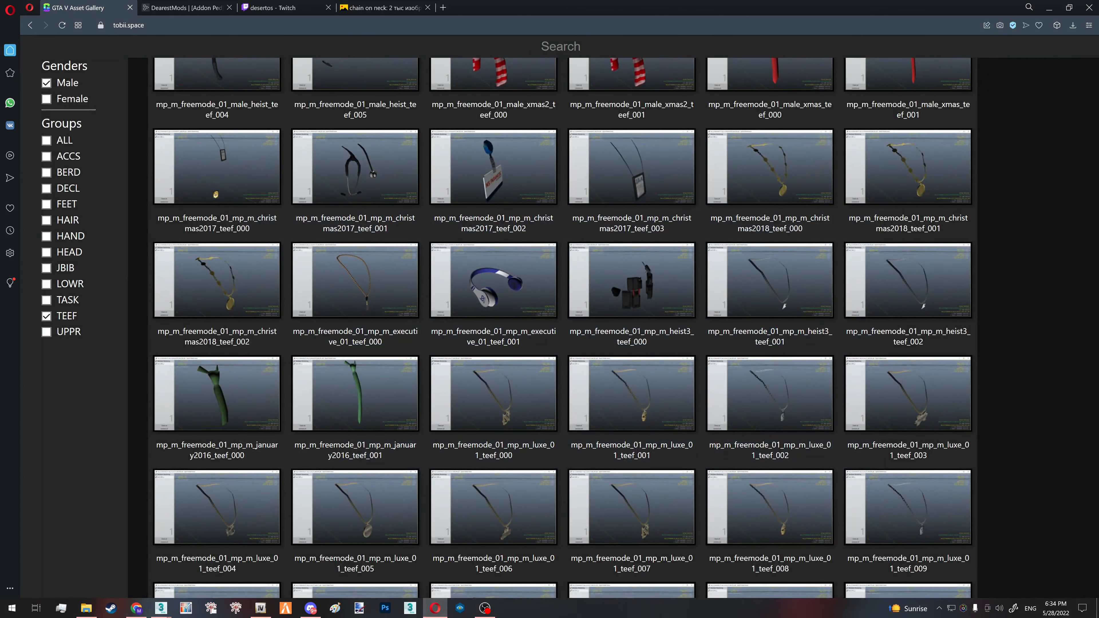
# - Switch to OpenIV, search the dlcpacks folder for "mphe" and open the mpheist3 folder
pyautogui.click(260, 609)
pyautogui.click(497, 320)
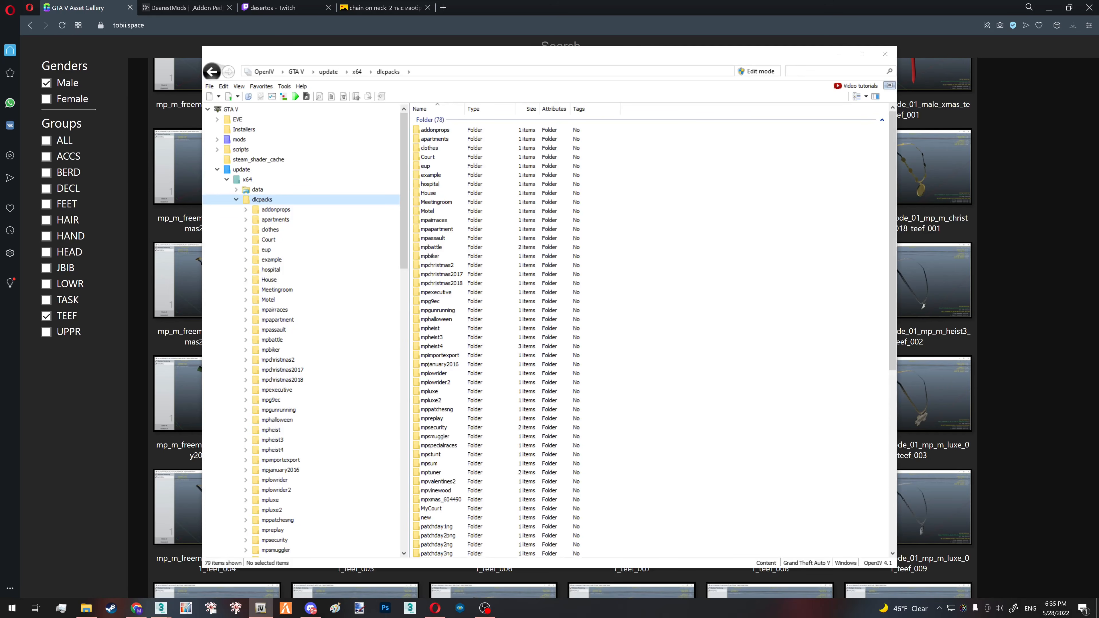
pyautogui.write('mphe')
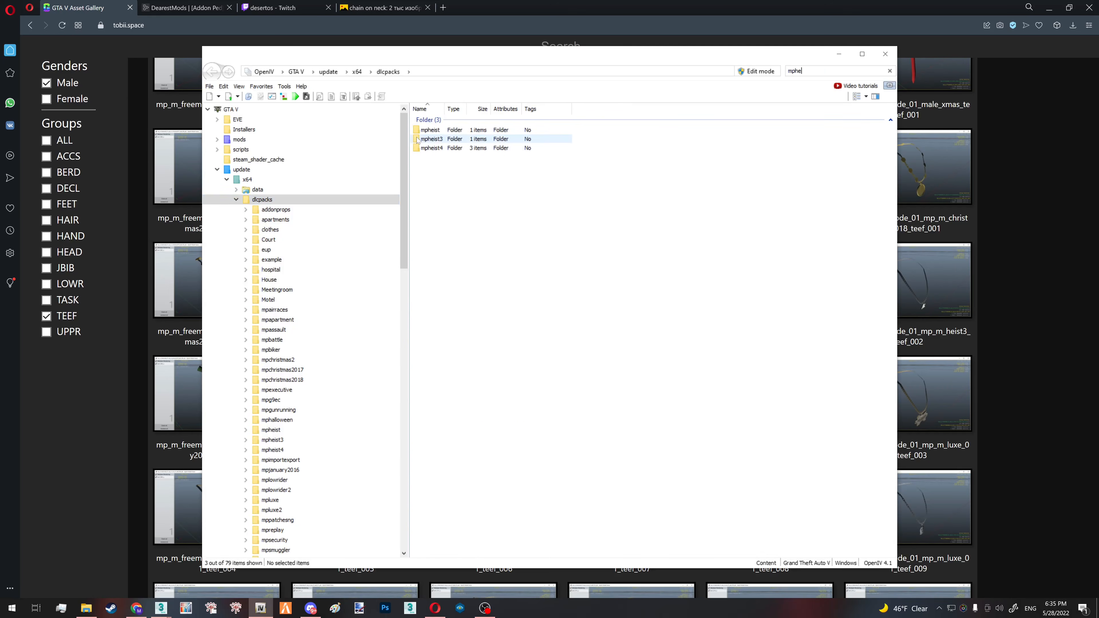
pyautogui.doubleClick(498, 139)
pyautogui.click(710, 147)
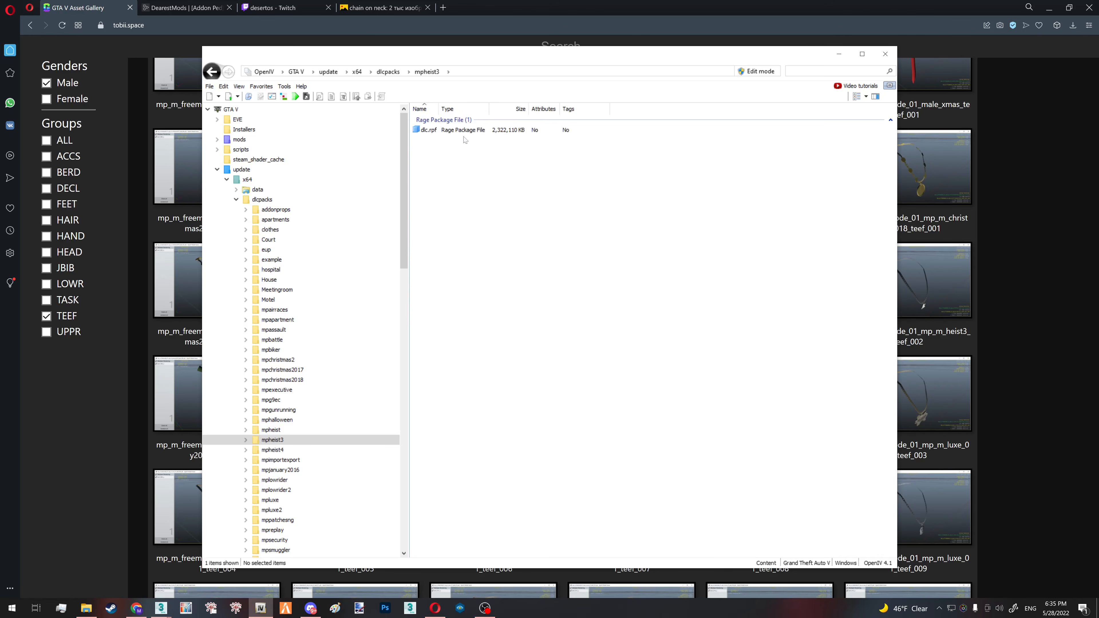
# - Browse through dlc.rpf, x64, models and cdimages into mpheist3_male.rpf and select the mp_m_freemode_01_mp_m_heist3 folder
pyautogui.doubleClick(462, 138)
pyautogui.doubleClick(460, 139)
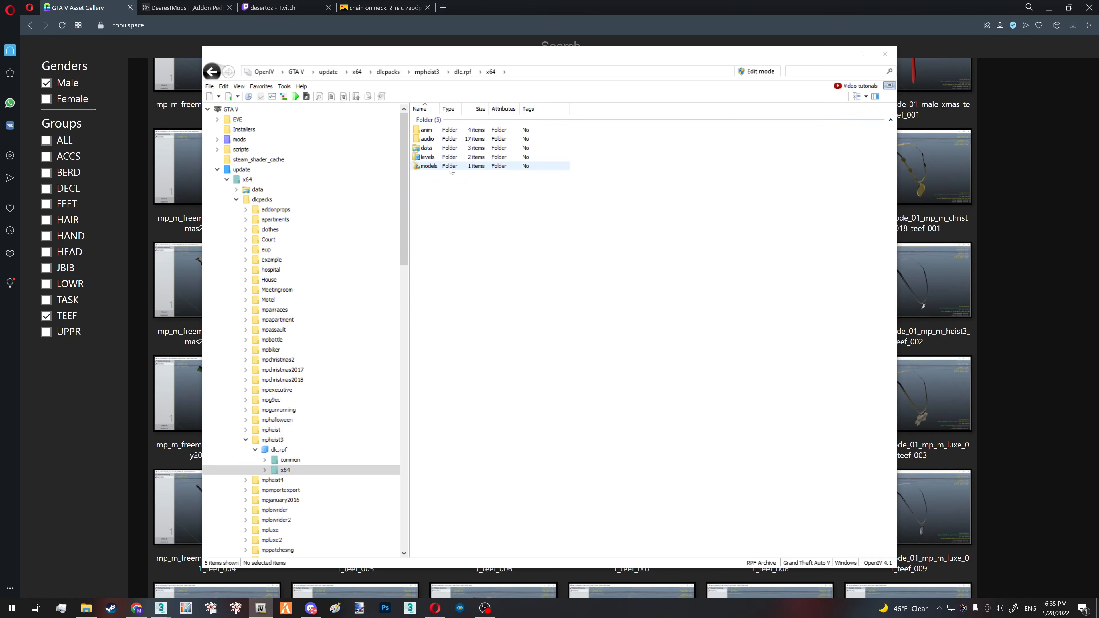
pyautogui.click(440, 166)
pyautogui.doubleClick(440, 166)
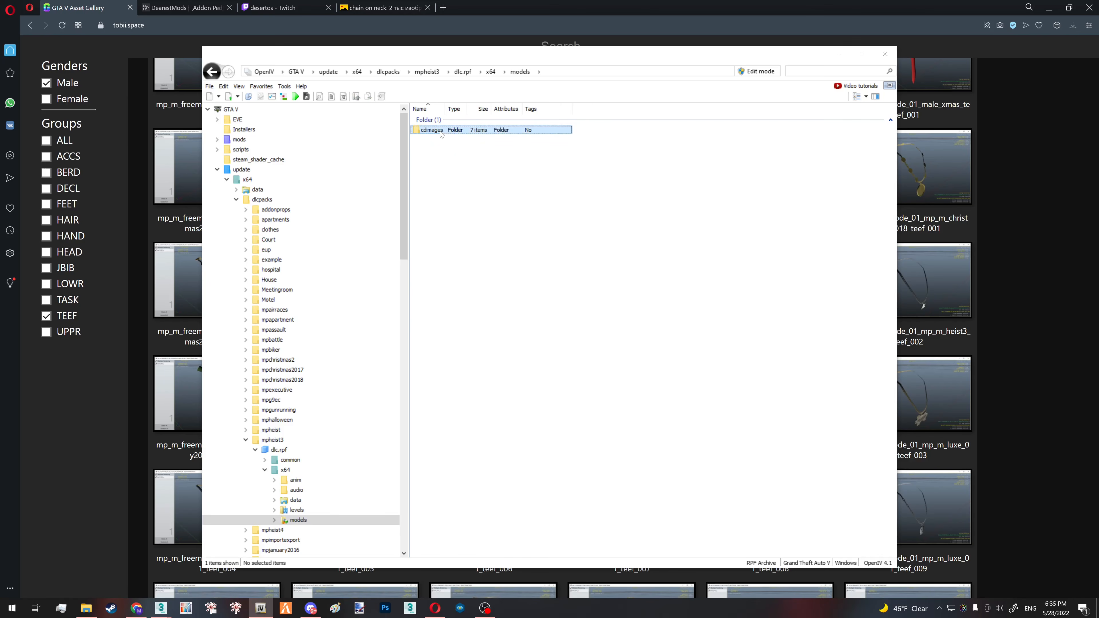
pyautogui.doubleClick(428, 130)
pyautogui.doubleClick(445, 169)
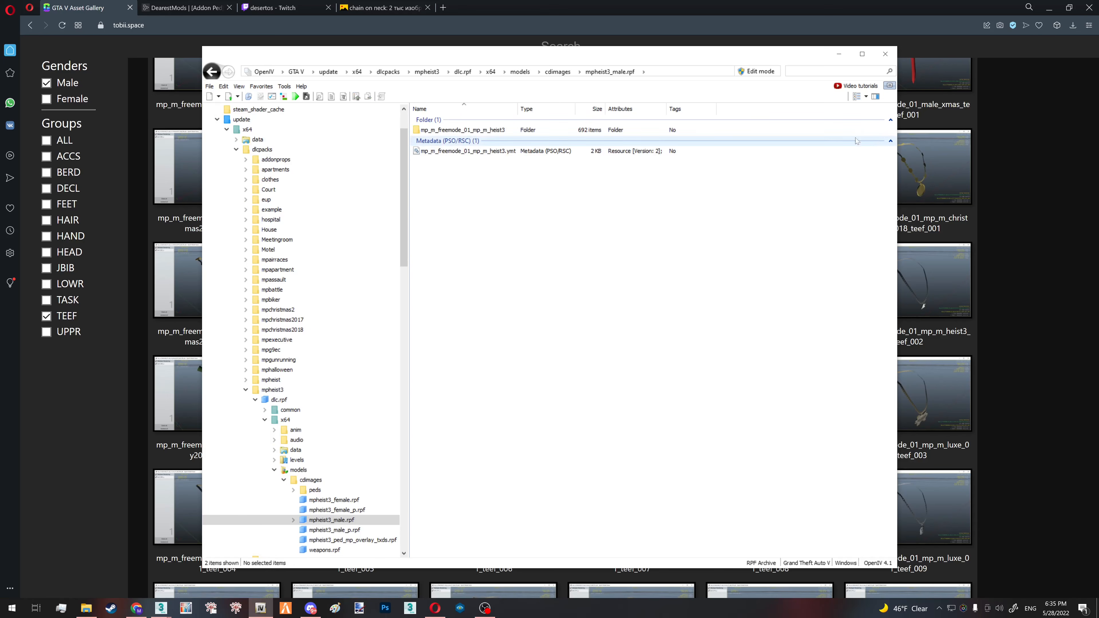
pyautogui.click(476, 130)
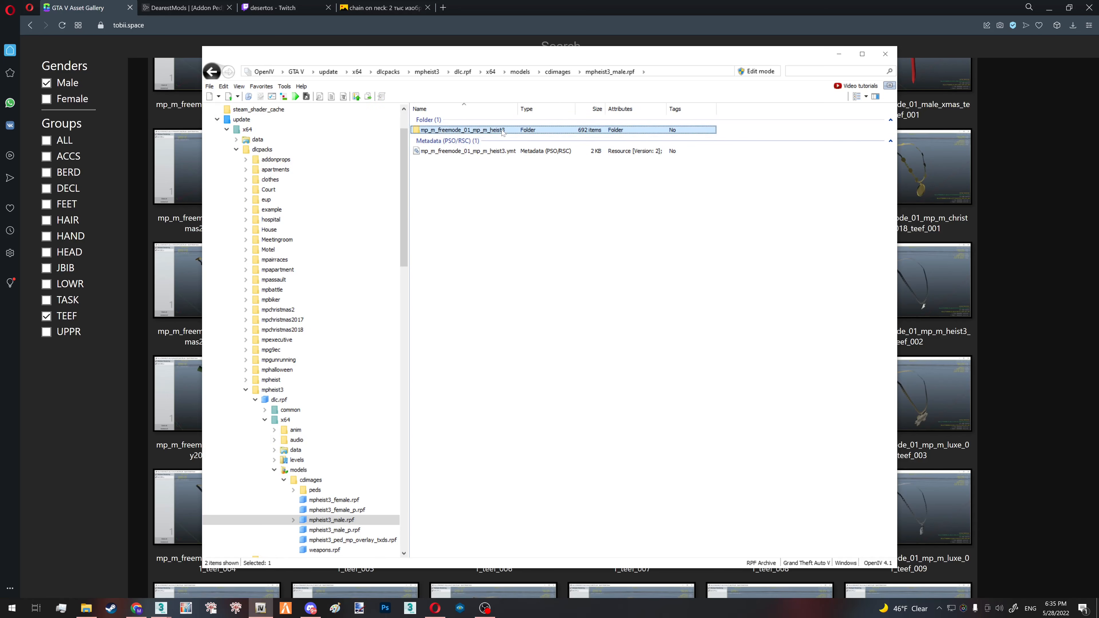
# - Check the name of the mp_m_freemode_01_mp_m_heist3_teef_002 chain asset in the browser gallery
pyautogui.click(1030, 369)
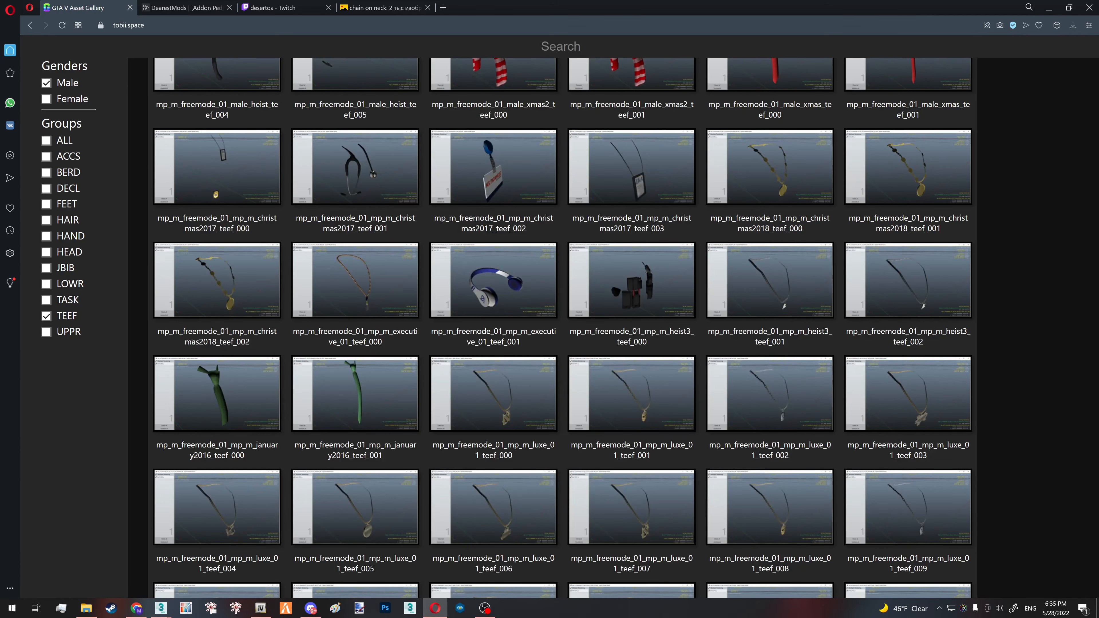
pyautogui.moveTo(947, 333); pyautogui.dragTo(893, 343)
pyautogui.click(966, 349)
# - Return to OpenIV, filter the mp_m_freemode_01_mp_m_heist3 folder for "teef" and open teef_002_u.ydd
pyautogui.hotkey('alt', 'Tab')
pyautogui.write('tee')
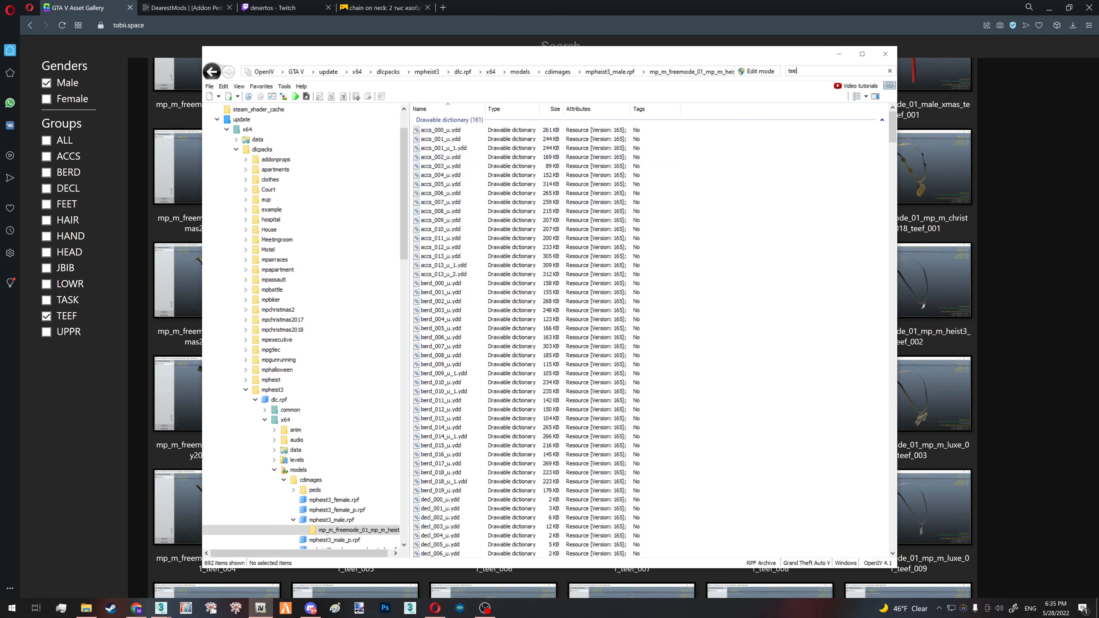
pyautogui.write('f')
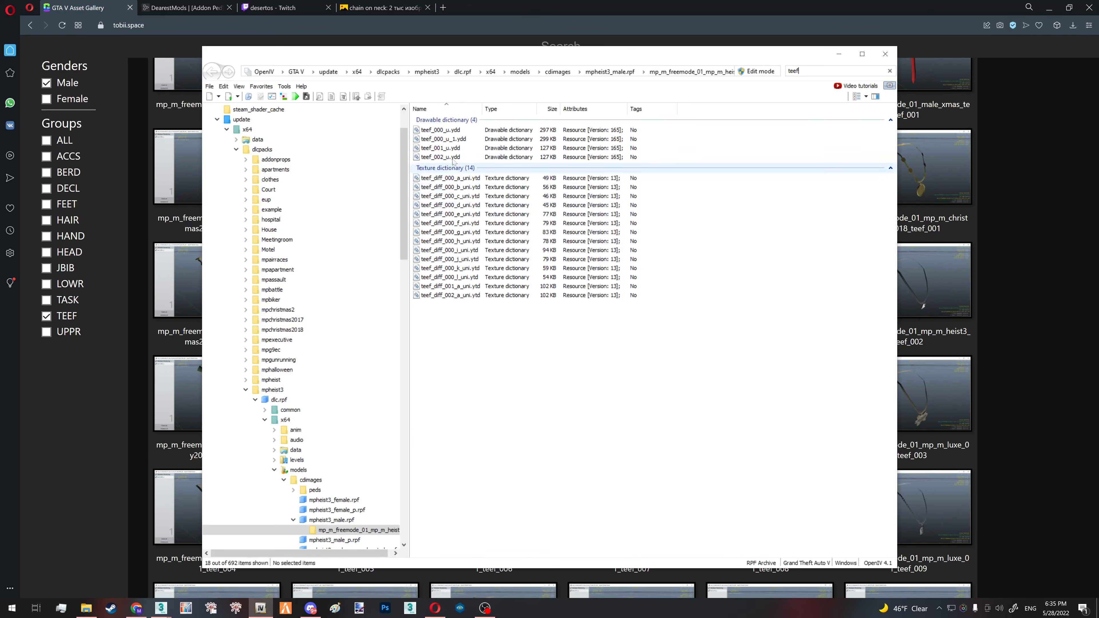
pyautogui.doubleClick(453, 158)
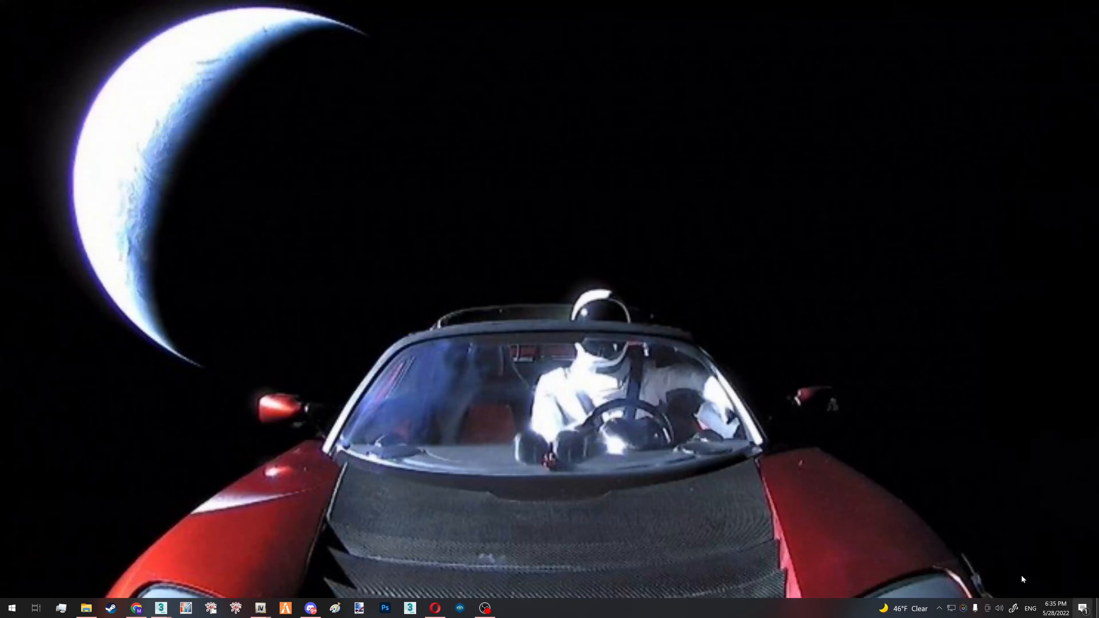
# - Create a new folder named Chain on the desktop and open it
pyautogui.rightClick(539, 337)
pyautogui.moveTo(511, 436)
pyautogui.click(555, 437)
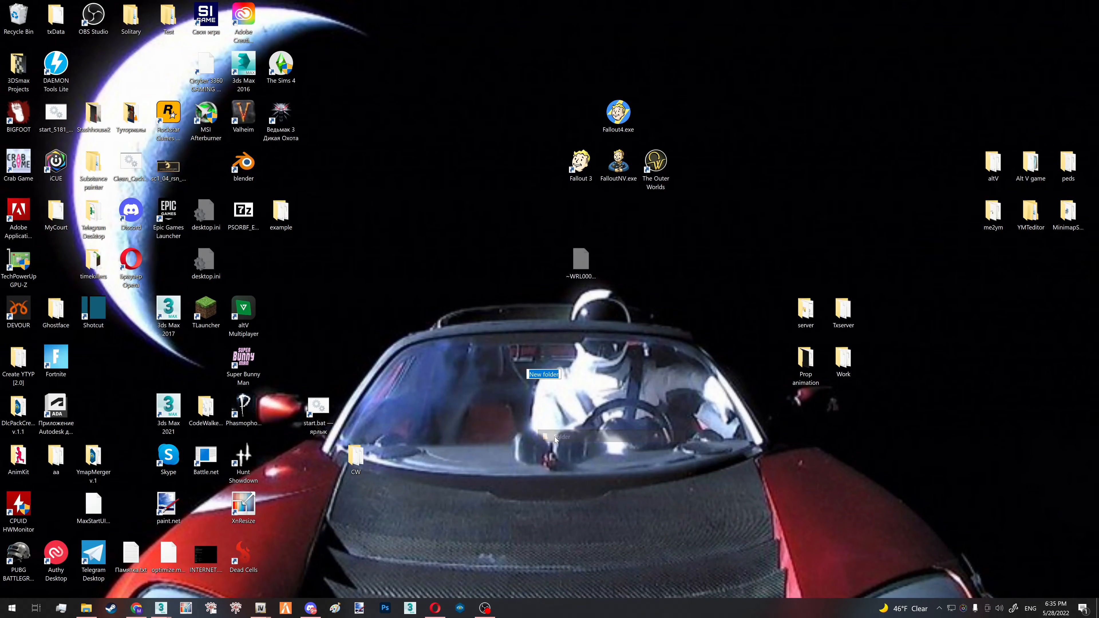
pyautogui.write('Chain')
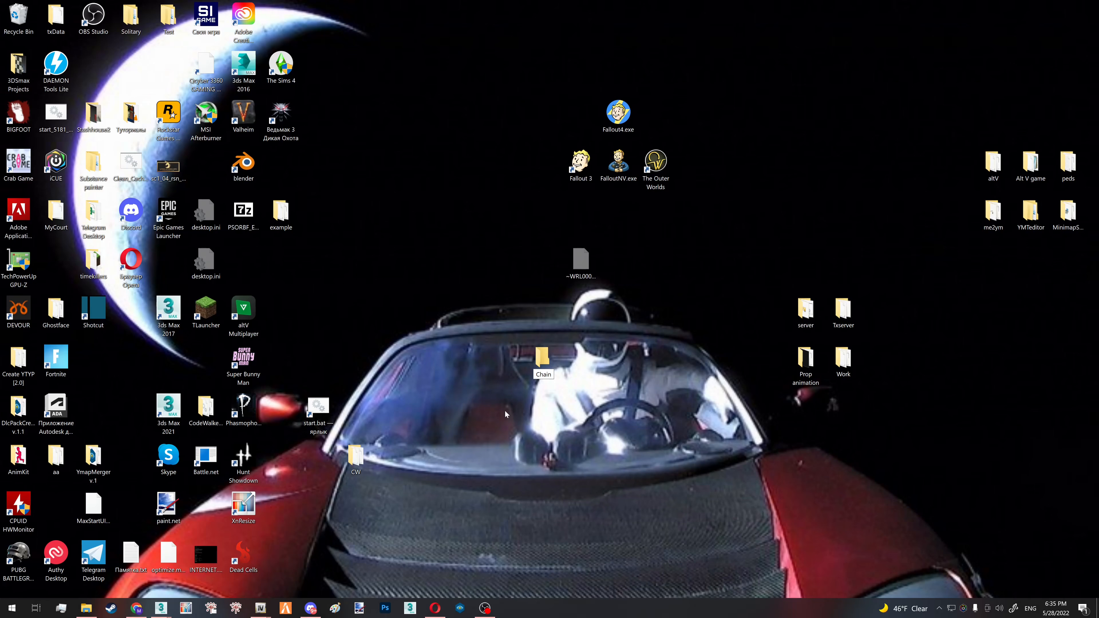
pyautogui.press('Return')
pyautogui.press('Return')
# - Switch to OpenIV, close the teef_002_u.ydd preview and export that model in openFormats to the Chain folder
pyautogui.moveTo(261, 608)
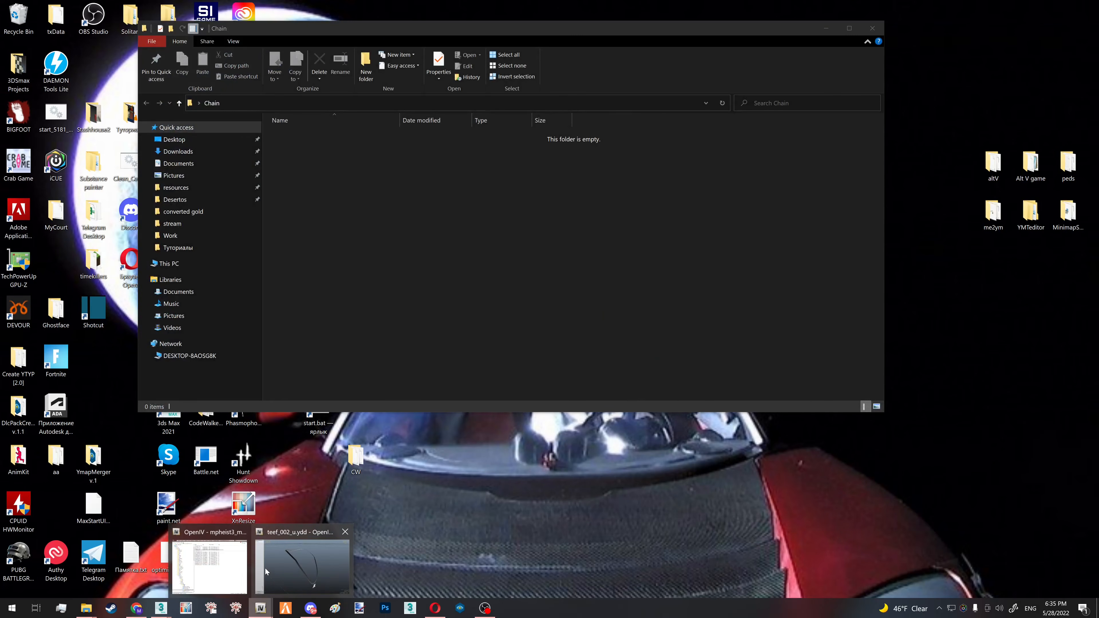
pyautogui.click(335, 537)
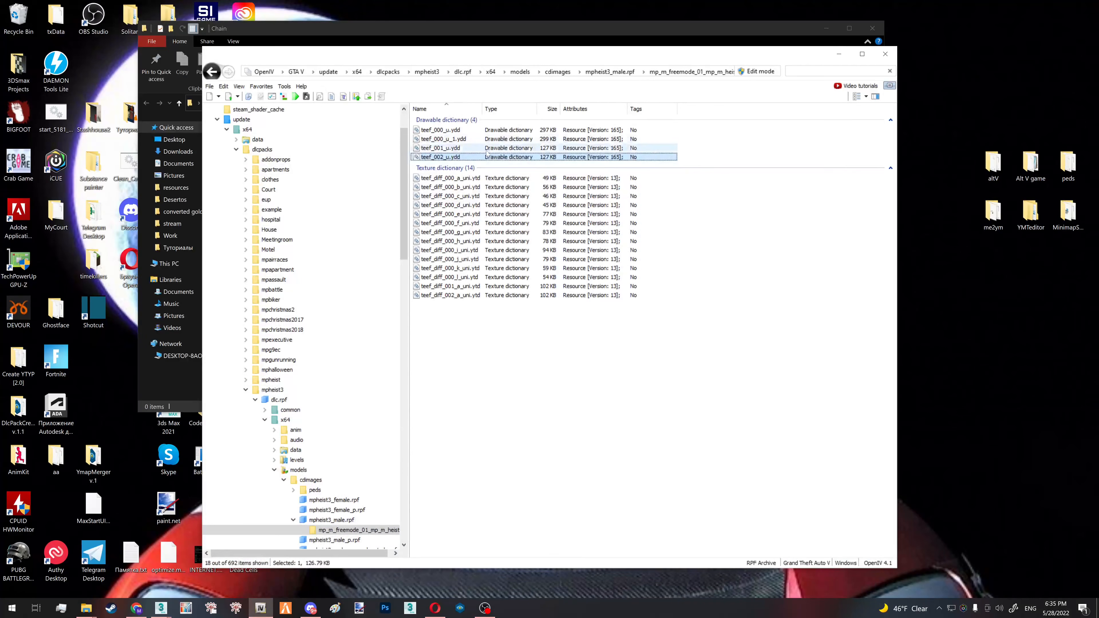
pyautogui.rightClick(485, 157)
pyautogui.click(534, 209)
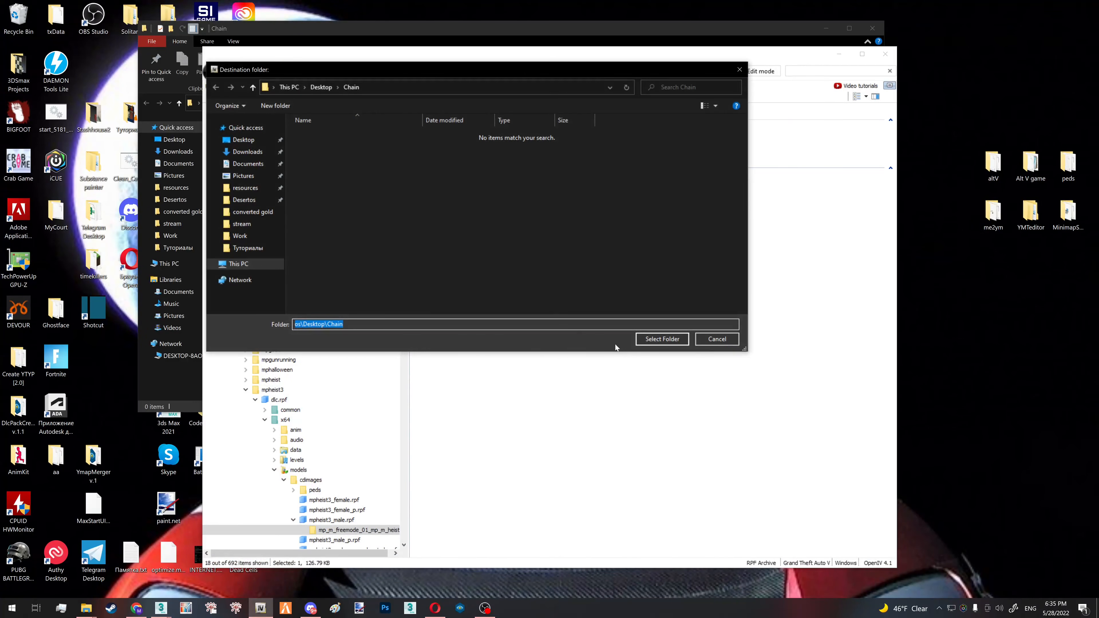
pyautogui.click(645, 338)
# - Export the texture dictionary teef_diff_002_a_uni.ytd in openFormats to the Chain folder
pyautogui.moveTo(461, 46); pyautogui.dragTo(695, 94)
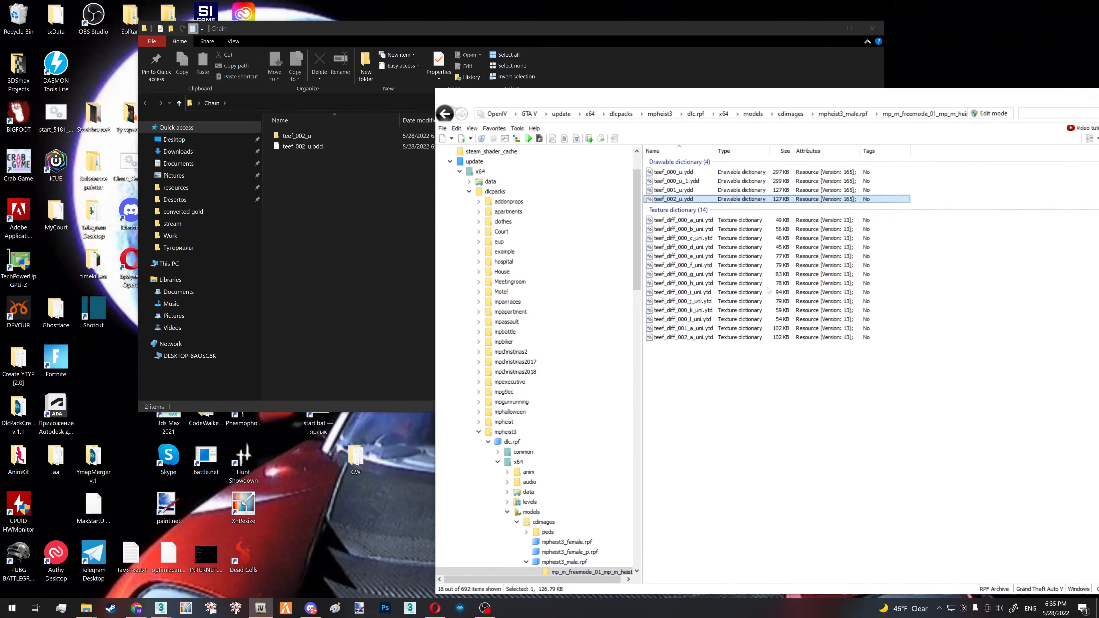
pyautogui.rightClick(702, 338)
pyautogui.click(751, 390)
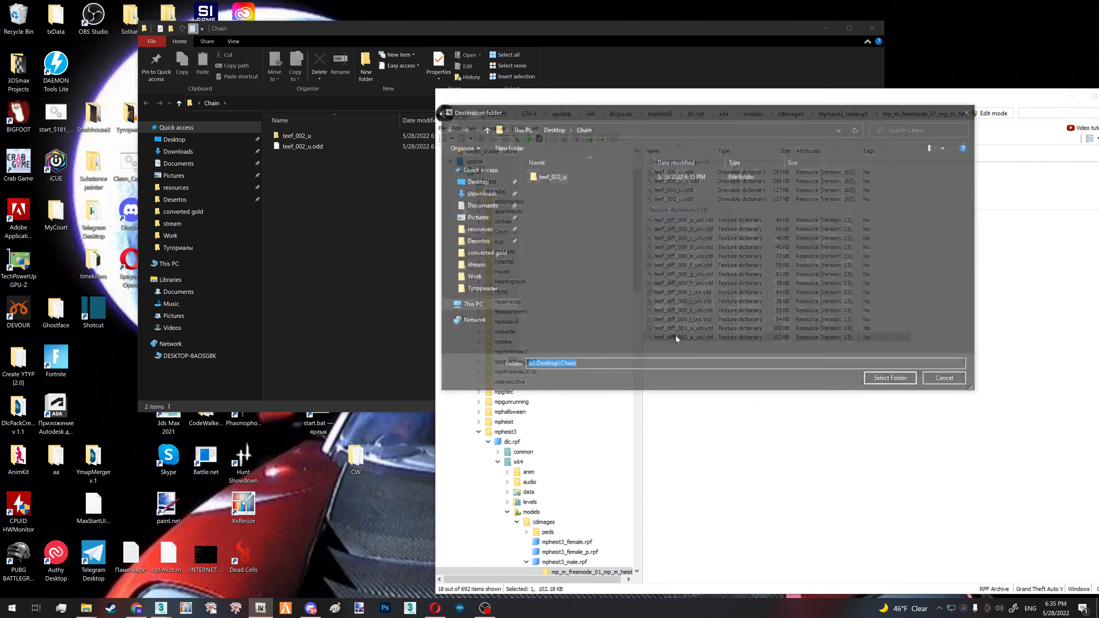
pyautogui.click(894, 381)
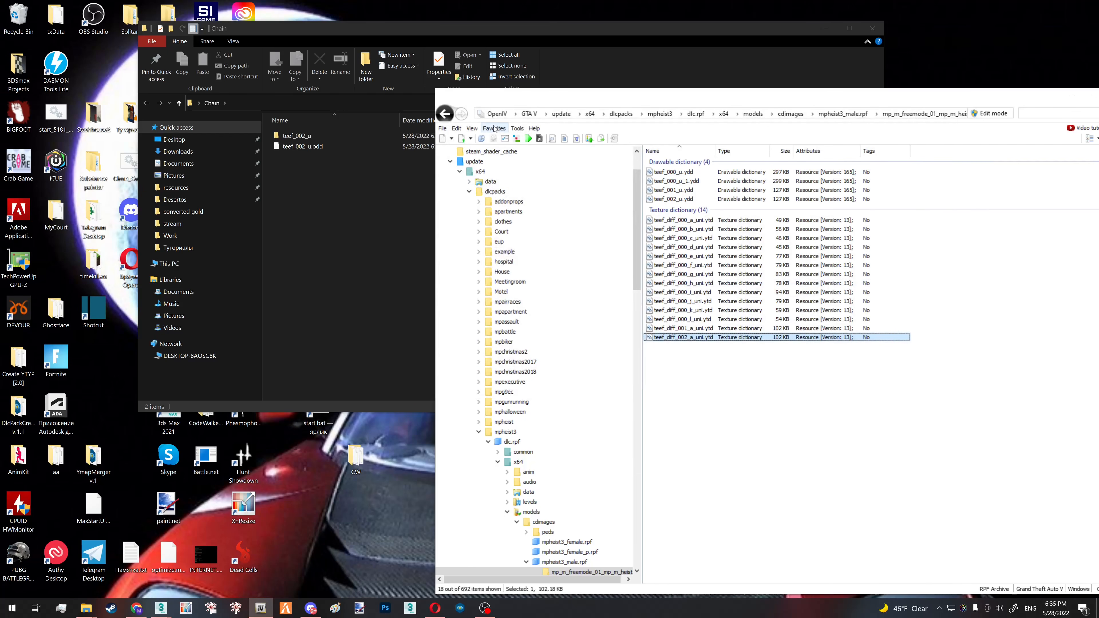
# - Go to the favorite streamedpeds_mp.rpf and export the skeleton of mp_m_freemode_01.yft to the Chain folder
pyautogui.click(494, 129)
pyautogui.click(526, 176)
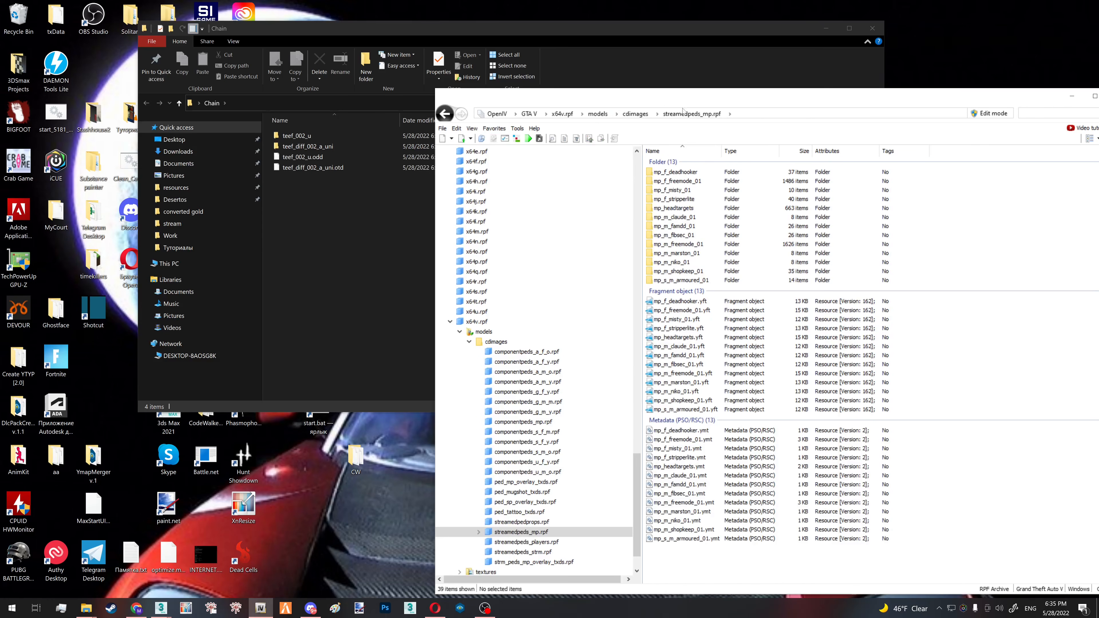
pyautogui.scroll(-1, 515, 365)
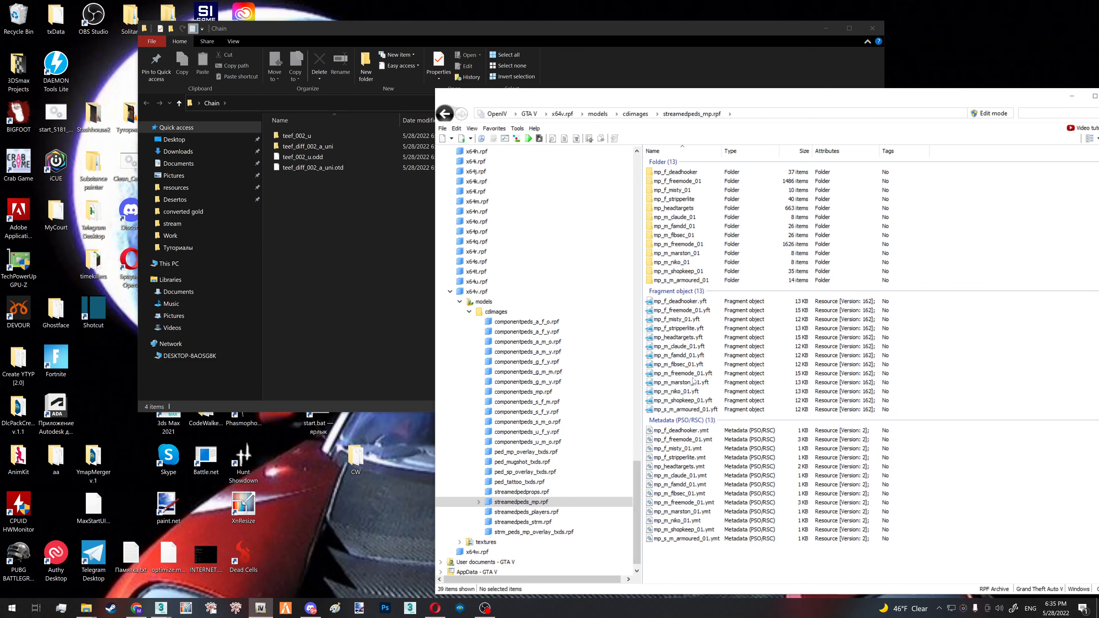
pyautogui.rightClick(721, 374)
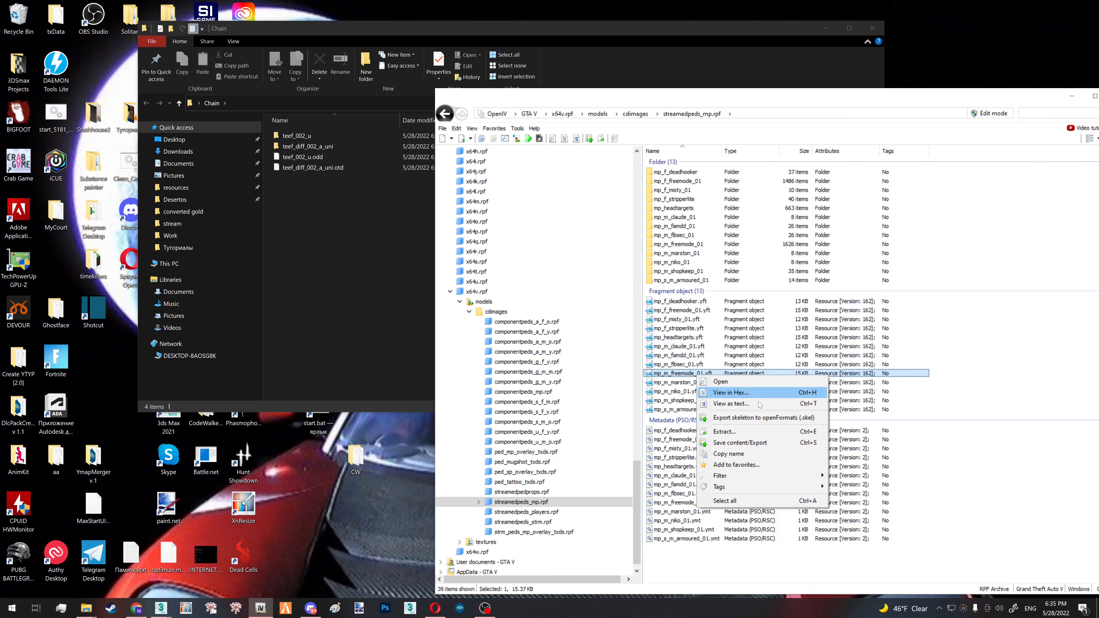
pyautogui.click(736, 417)
pyautogui.click(895, 381)
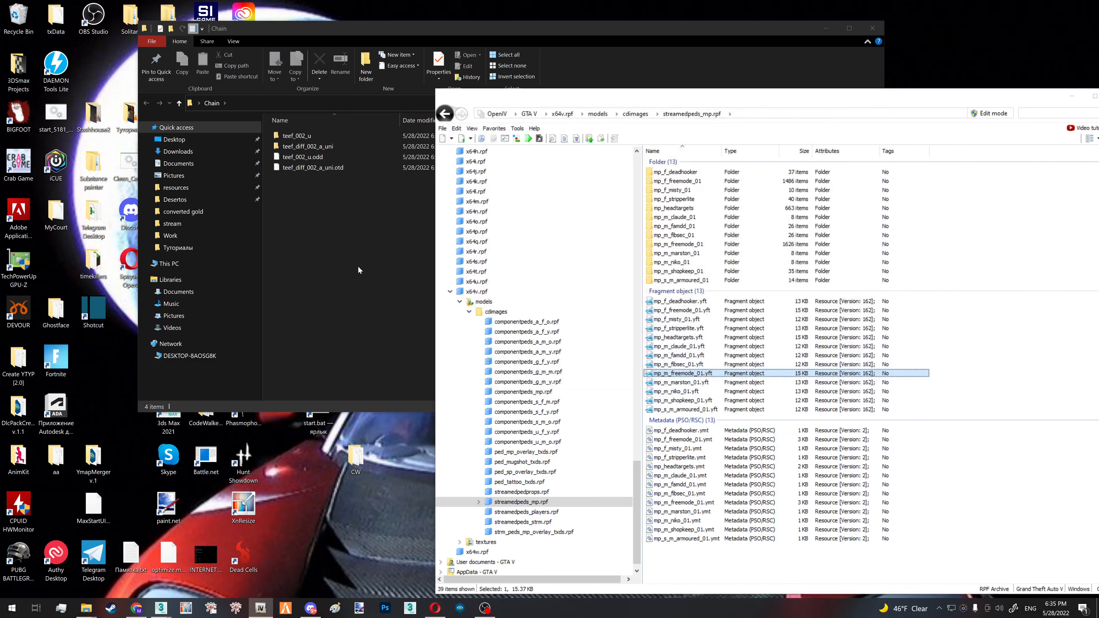
# - Switch to the Chain folder and rename mp_m_freemode_01.skel as "teef_002_u FULL.skel", reusing the name of the ODD file
pyautogui.click(357, 266)
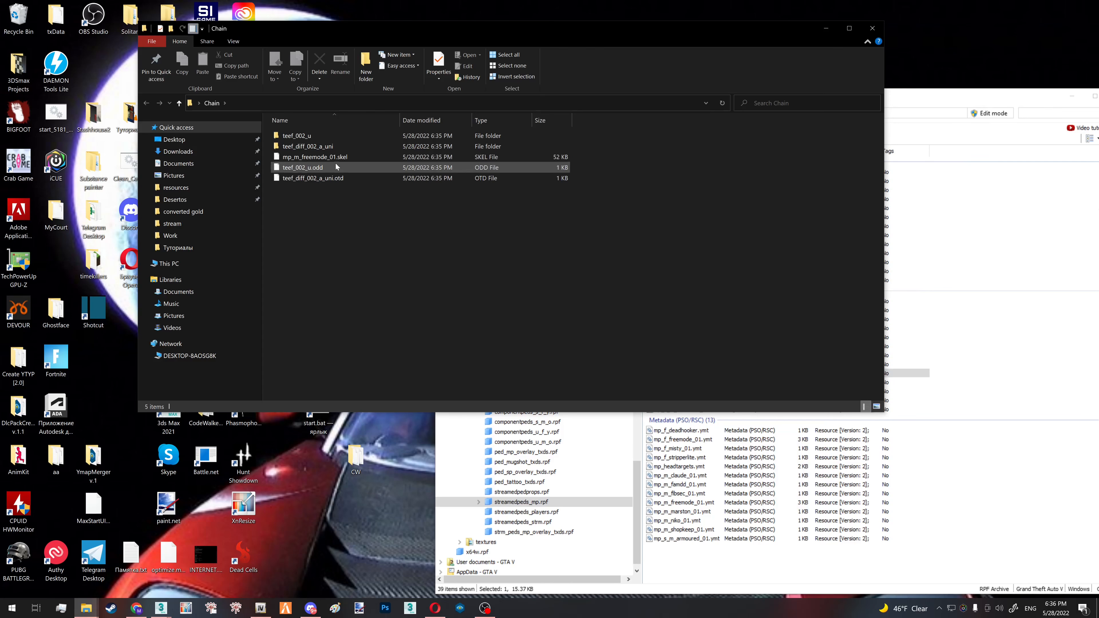
pyautogui.rightClick(336, 164)
pyautogui.click(231, 374)
pyautogui.click(366, 178)
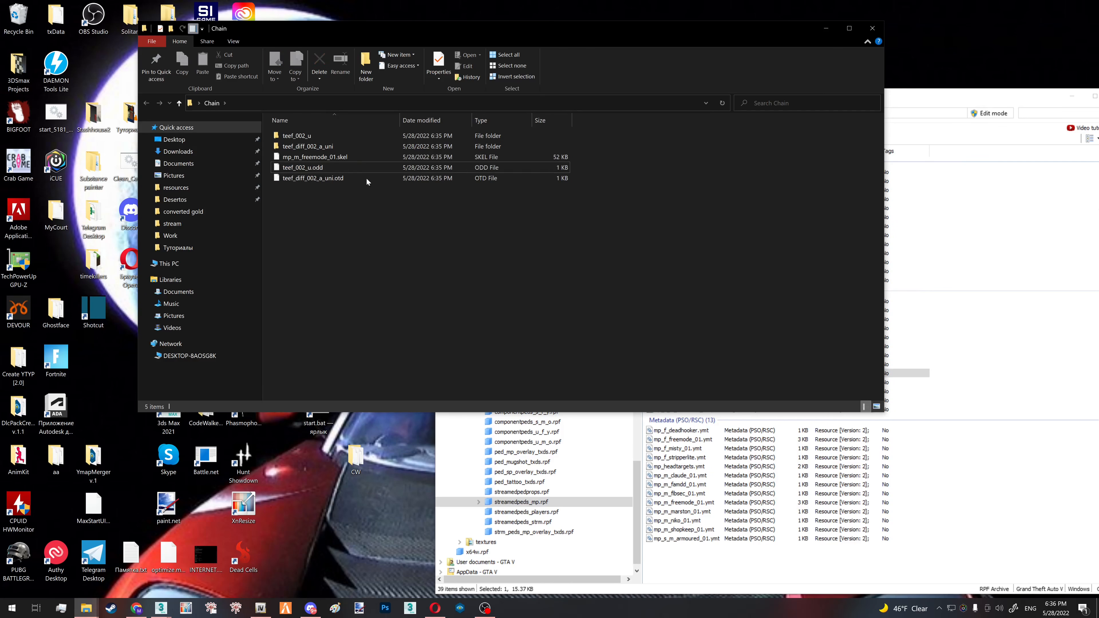
pyautogui.rightClick(354, 159)
pyautogui.click(271, 376)
pyautogui.write('teef_002_u')
pyautogui.write('FULL')
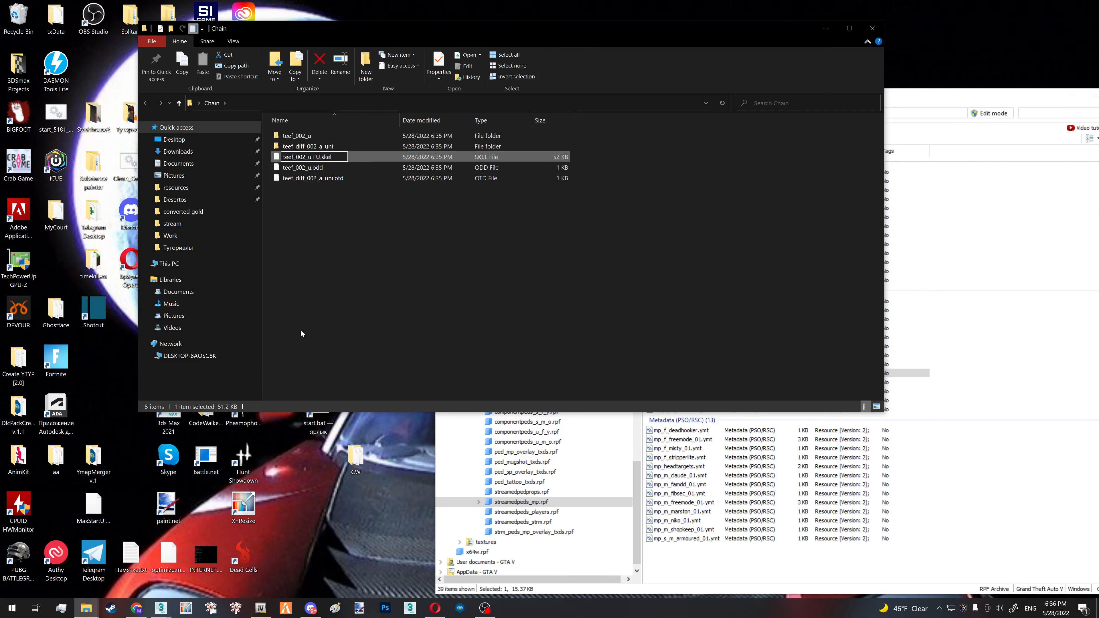
pyautogui.press('Return')
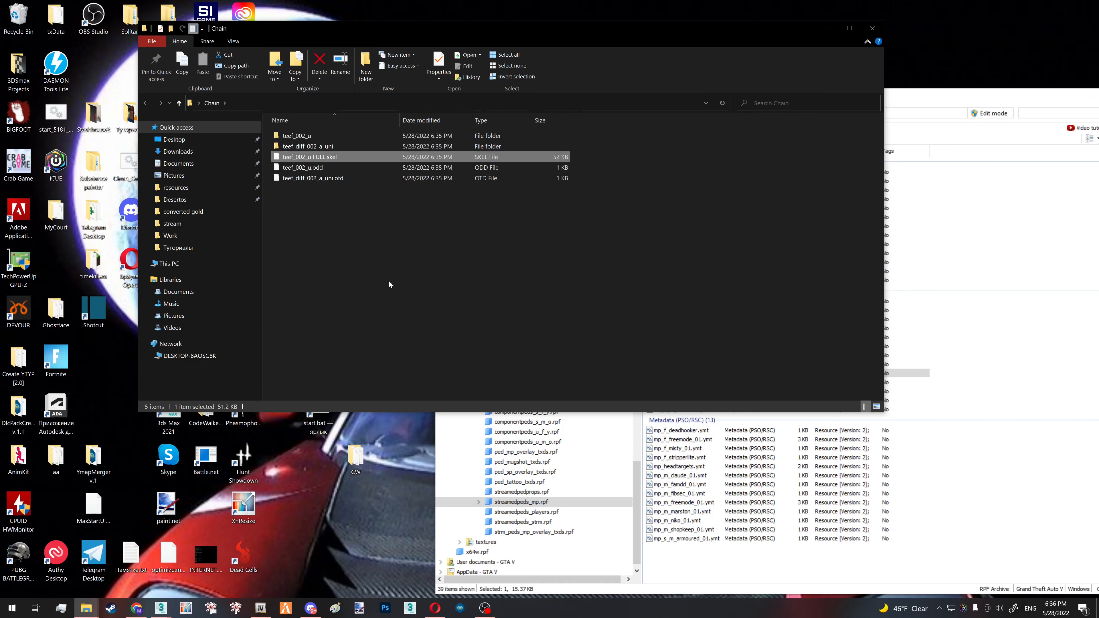
# - Switch to 3ds Max, import the teef_002_u model with GIMS Evo using Chain as external textures directory, and close GIMS Evo
pyautogui.click(162, 608)
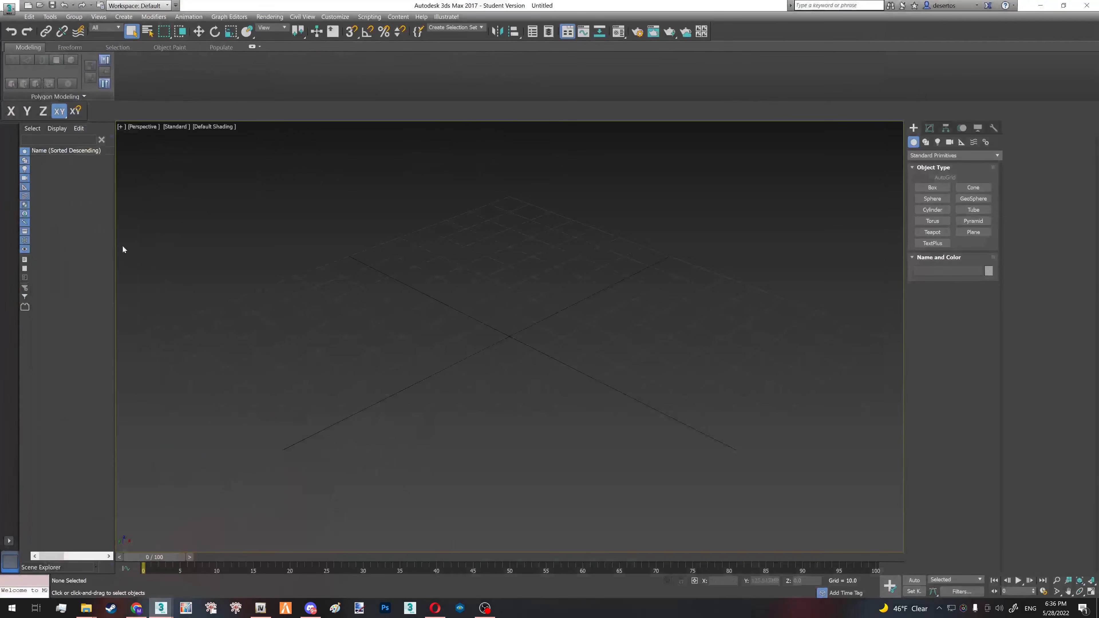
pyautogui.click(215, 563)
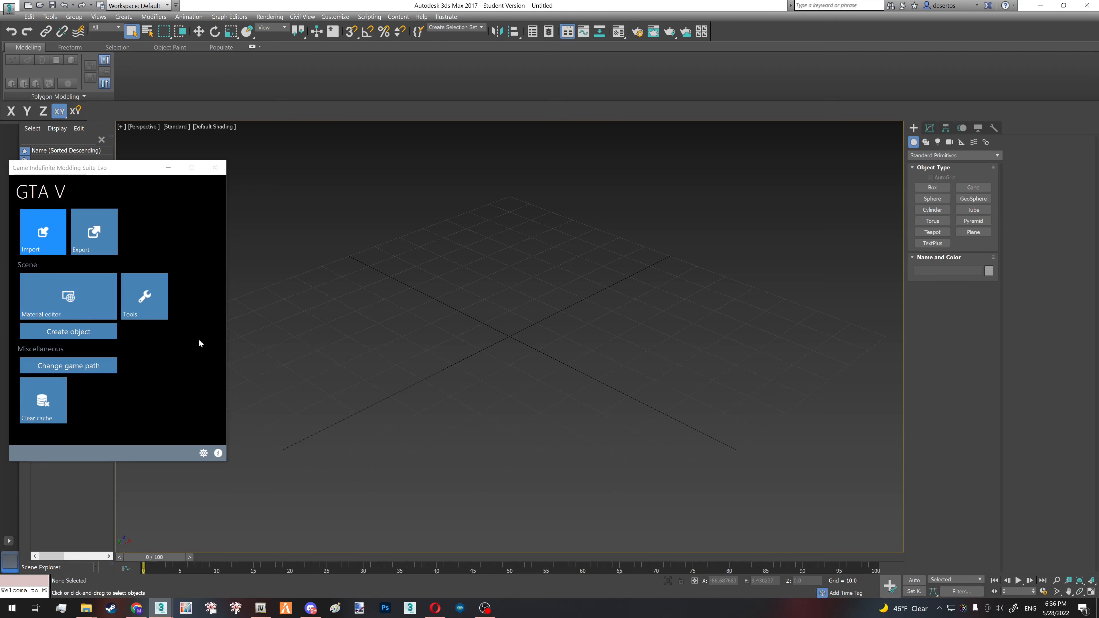
pyautogui.doubleClick(132, 272)
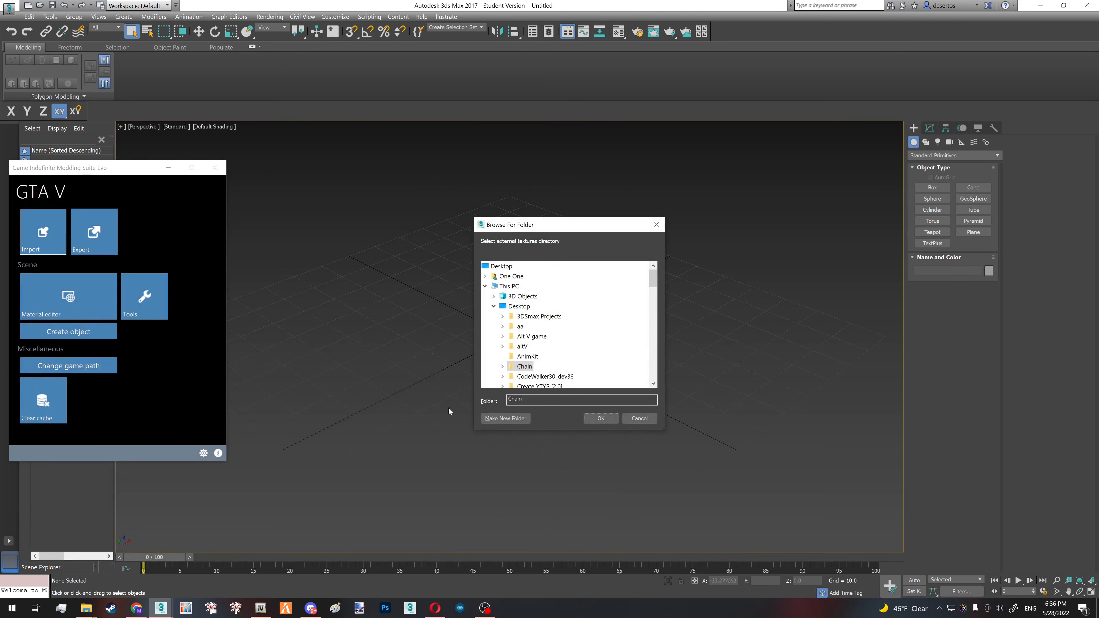
pyautogui.click(591, 420)
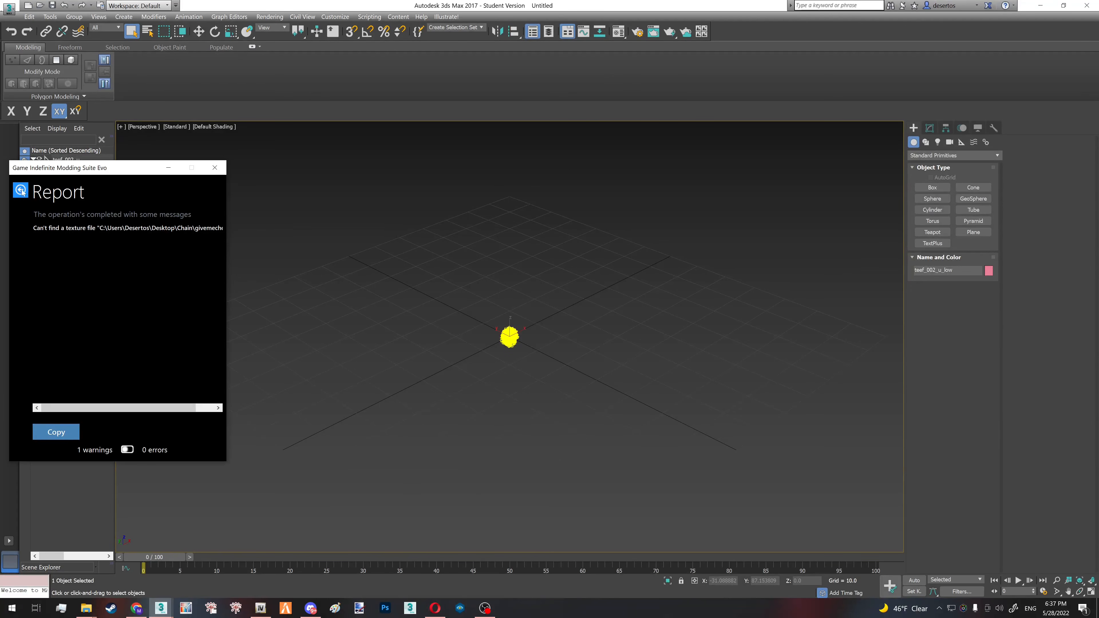
pyautogui.click(22, 191)
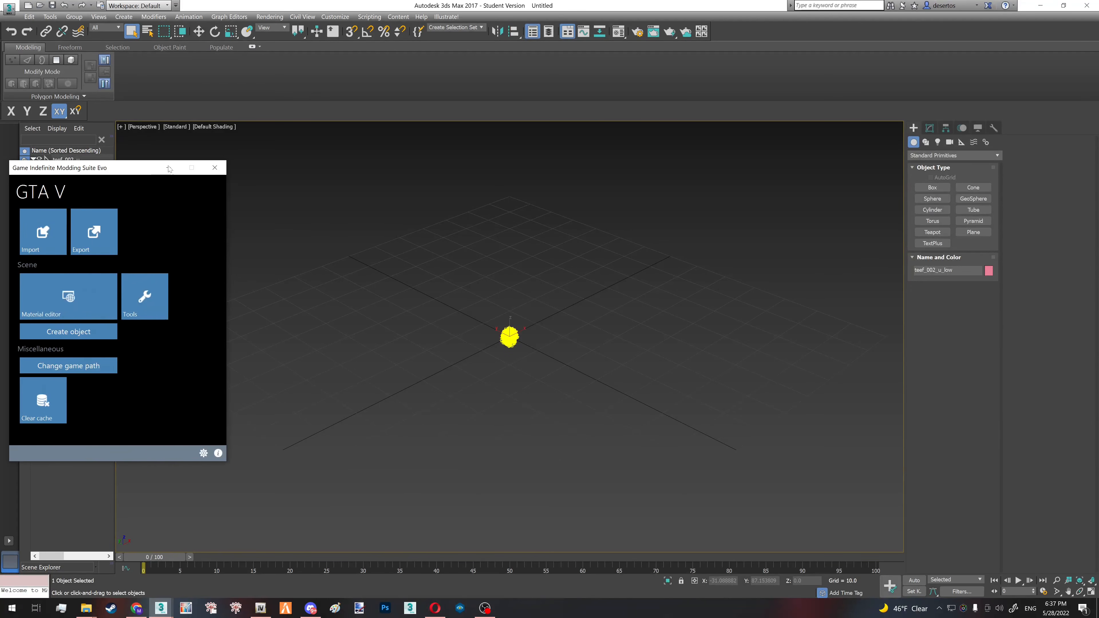
pyautogui.click(214, 168)
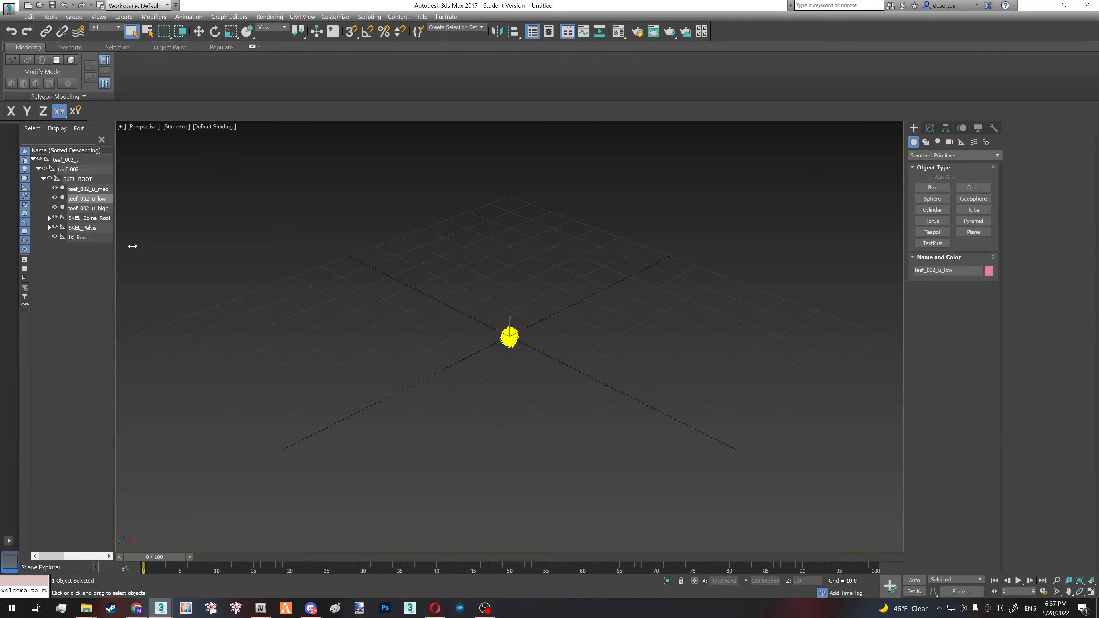
# - Widen the Scene Explorer, frame the chain model in the viewport and hide the teef_002_u_low and teef_002_u_med meshes
pyautogui.moveTo(132, 246); pyautogui.dragTo(136, 246)
pyautogui.press('z')
pyautogui.keyDown('alt'); pyautogui.moveTo(491, 345); pyautogui.dragTo(516, 348, button='middle'); pyautogui.keyUp('alt')
pyautogui.click(55, 198)
pyautogui.click(55, 188)
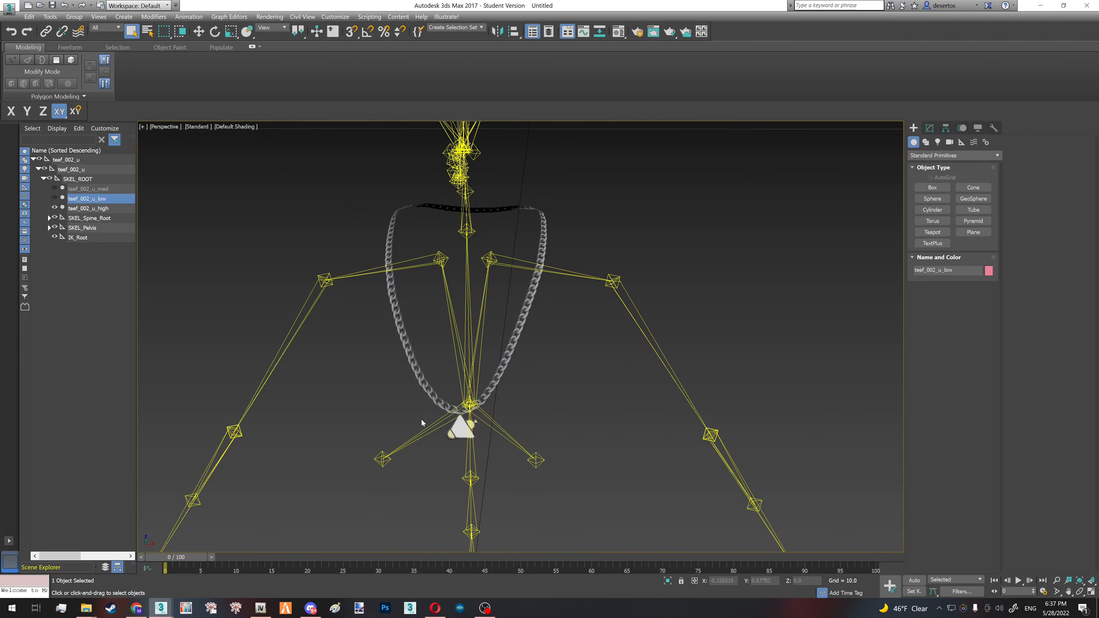
# - Select the teef_002_u_high chain mesh and display edged faces in the viewport
pyautogui.click(429, 394)
pyautogui.press('F4')
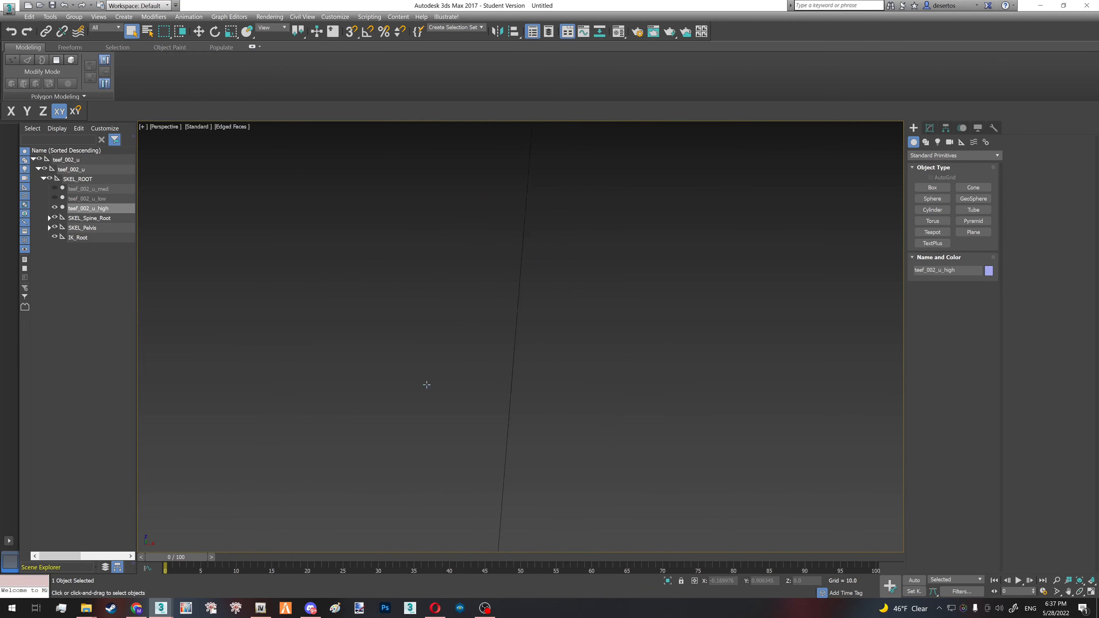
pyautogui.keyDown('alt'); pyautogui.moveTo(428, 385); pyautogui.dragTo(439, 350, button='middle'); pyautogui.keyUp('alt')
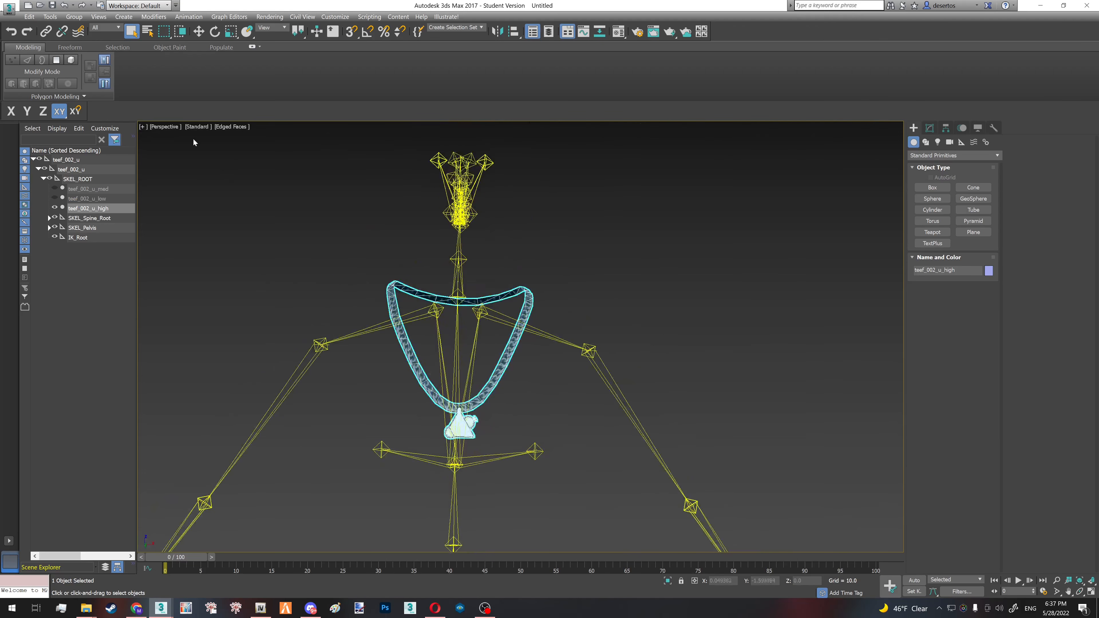
# - Toggle the Enable Transparency material option for the perspective viewport and turn on Viewport Clipping
pyautogui.click(195, 128)
pyautogui.moveTo(229, 185)
pyautogui.click(341, 182)
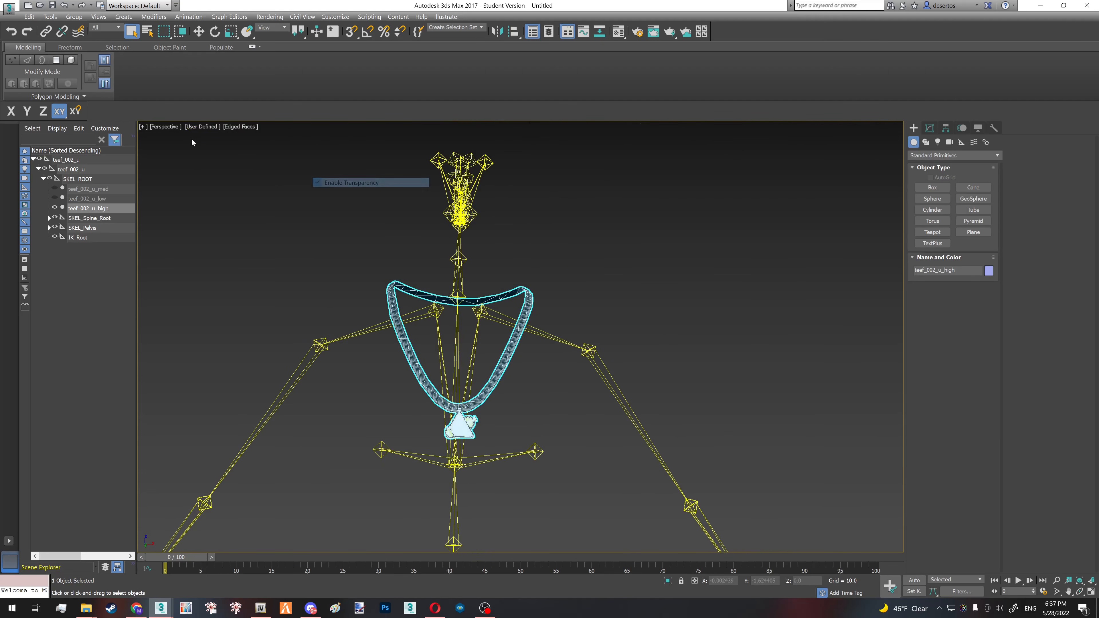
pyautogui.click(165, 127)
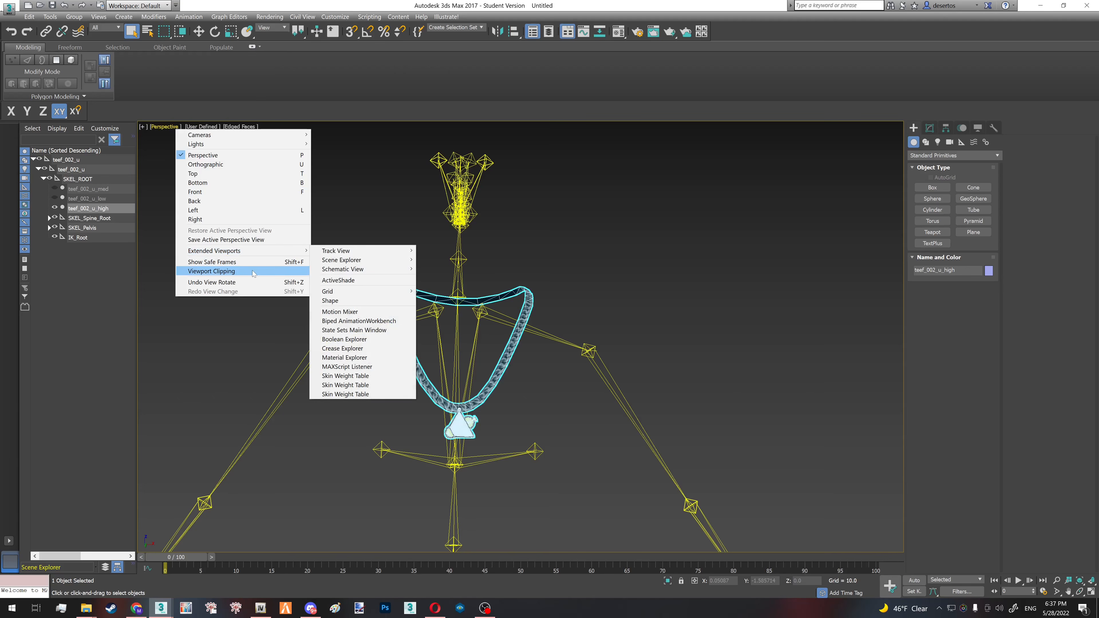
pyautogui.click(270, 272)
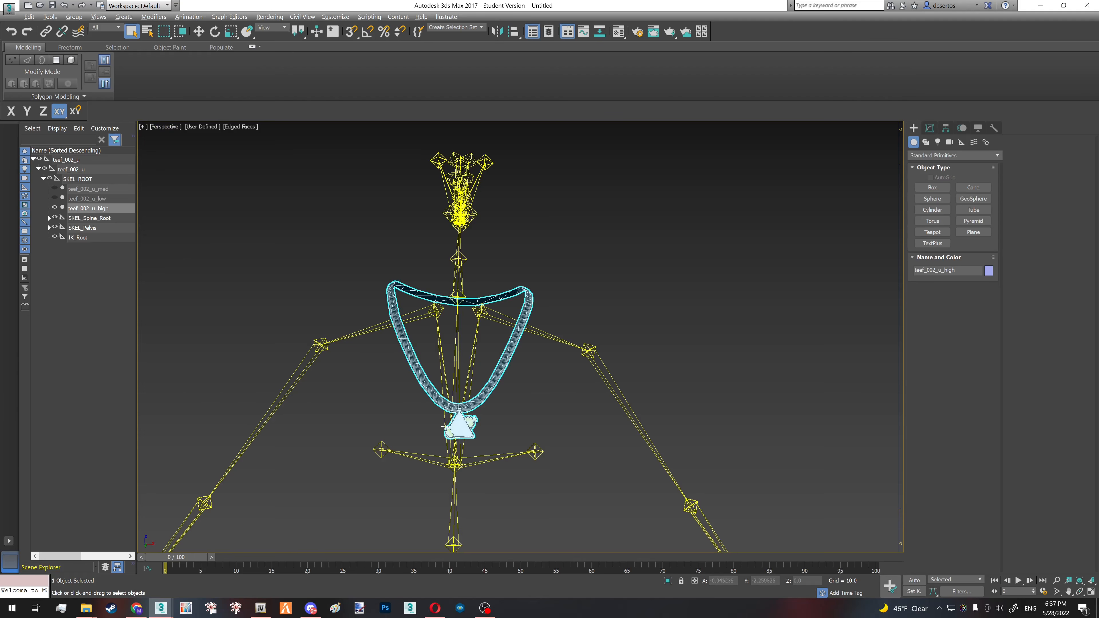
pyautogui.scroll(5, 448, 406)
pyautogui.keyDown('alt'); pyautogui.moveTo(448, 407); pyautogui.dragTo(606, 449, button='middle'); pyautogui.keyUp('alt')
# - Switch to the browser and look through the chain necklace image results for a reference, opening the crescent pendant picture
pyautogui.click(435, 609)
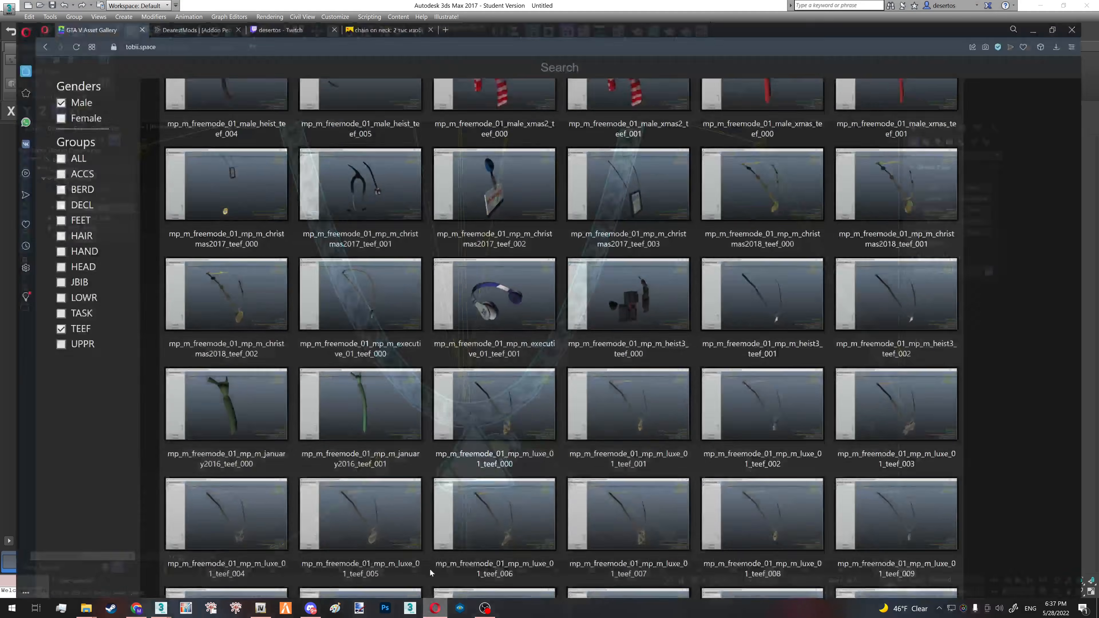
pyautogui.click(362, 10)
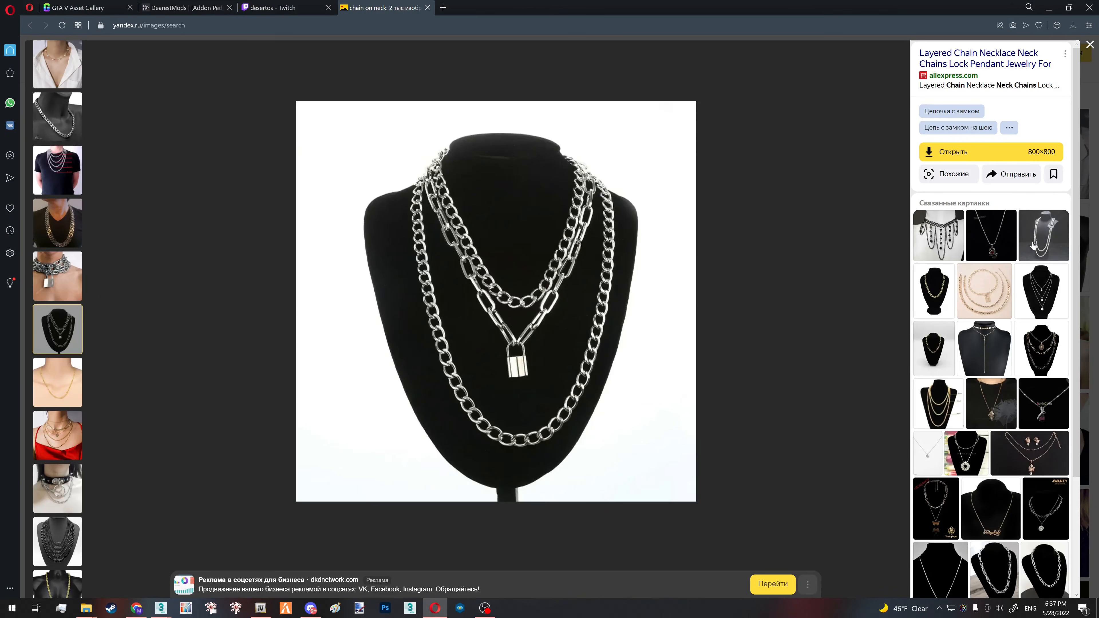
pyautogui.click(1033, 245)
pyautogui.scroll(-5, 1008, 452)
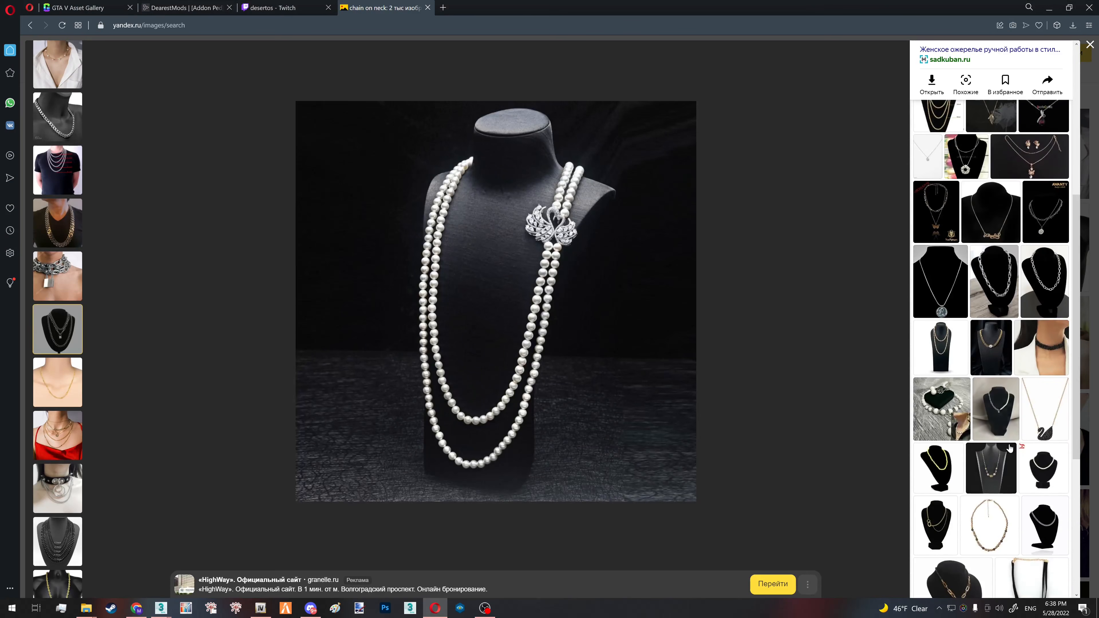
pyautogui.scroll(-8, 1008, 452)
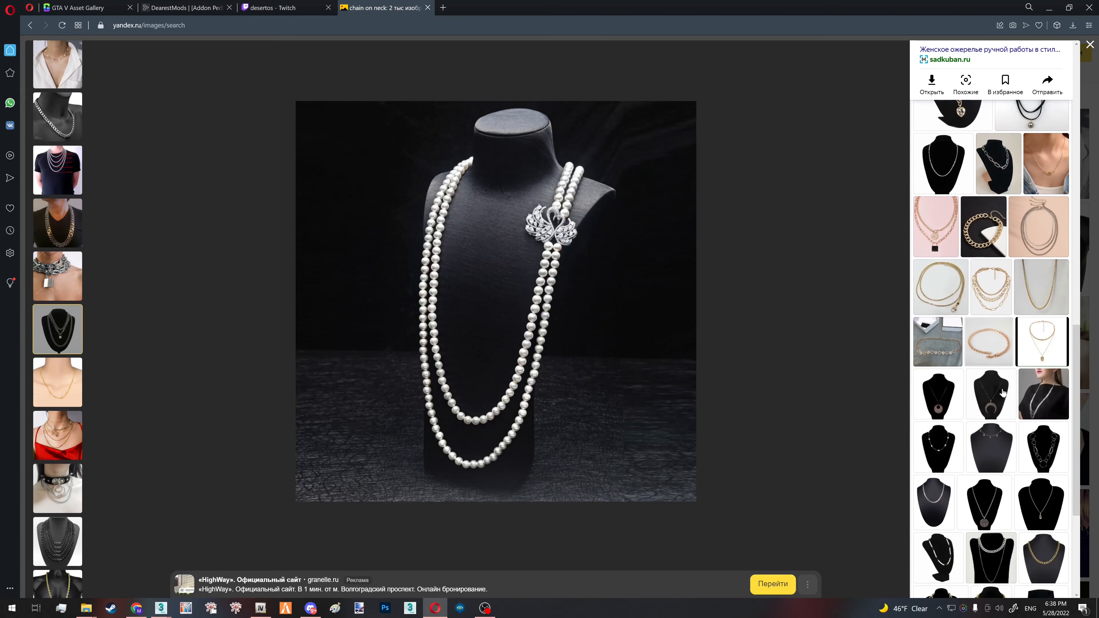
pyautogui.click(991, 394)
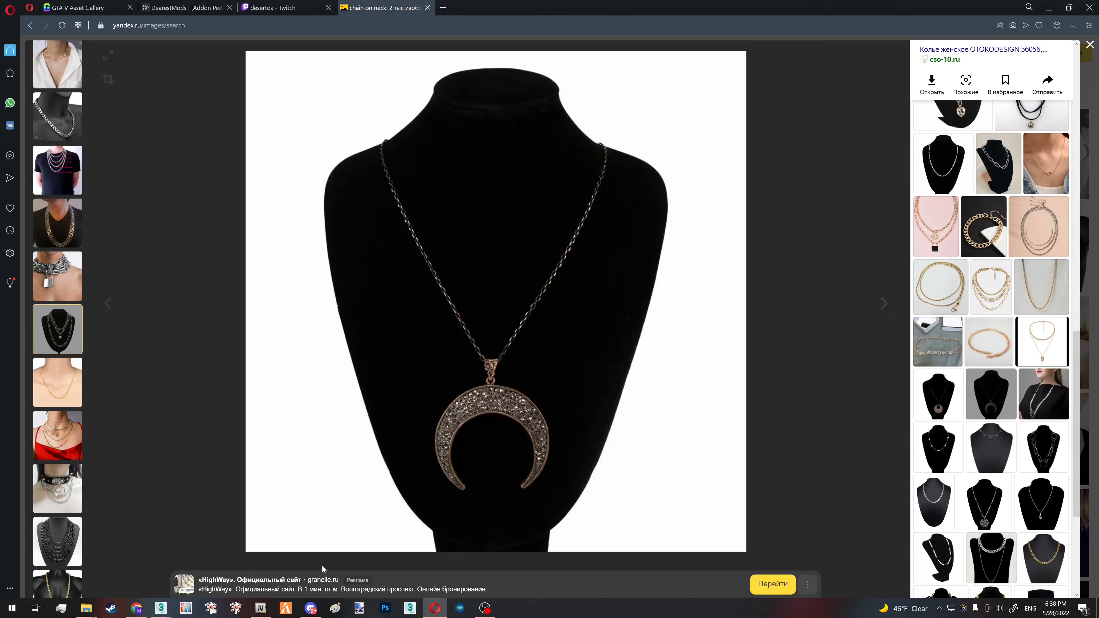
# - Return to 3ds Max and show the polygon and vertex statistics in the viewport
pyautogui.click(161, 608)
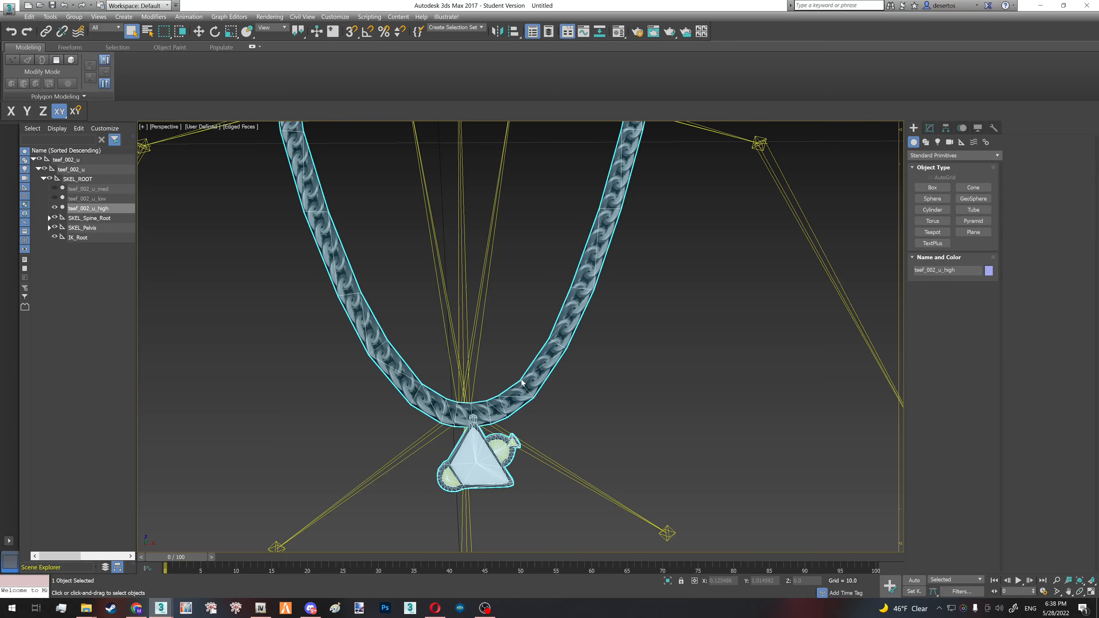
pyautogui.moveTo(522, 383)
pyautogui.keyDown('alt'); pyautogui.mouseDown(button='middle')
pyautogui.moveTo(541, 381)
pyautogui.moveTo(507, 384)
pyautogui.mouseUp(button='middle'); pyautogui.keyUp('alt')
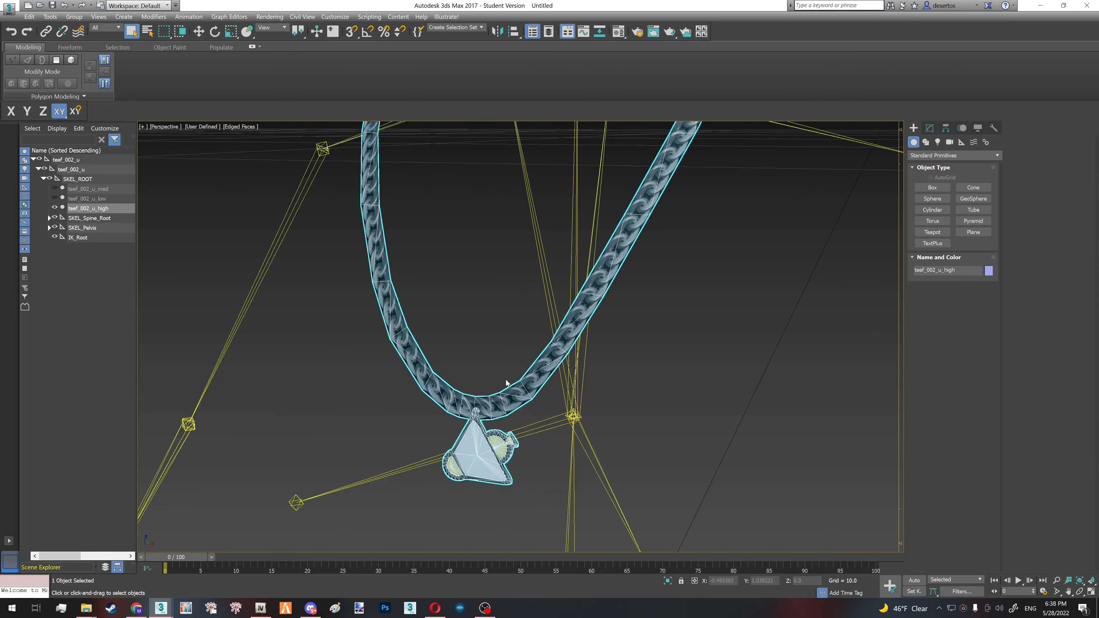
# - Configure the viewport statistics to show counts for Total + Selection
pyautogui.click(142, 127)
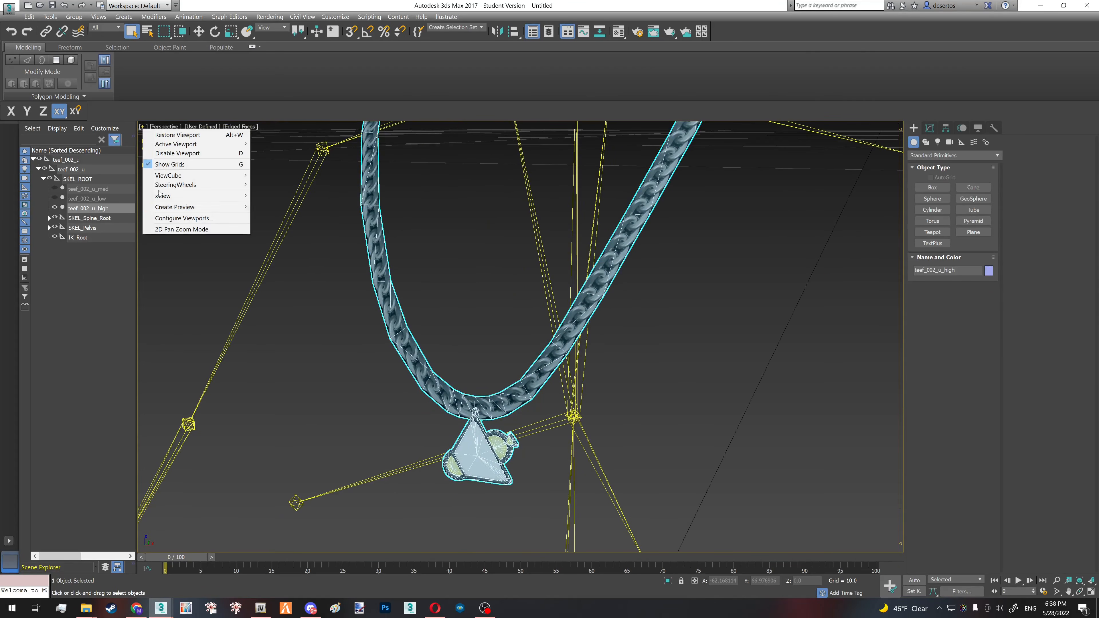
pyautogui.click(178, 219)
pyautogui.click(584, 176)
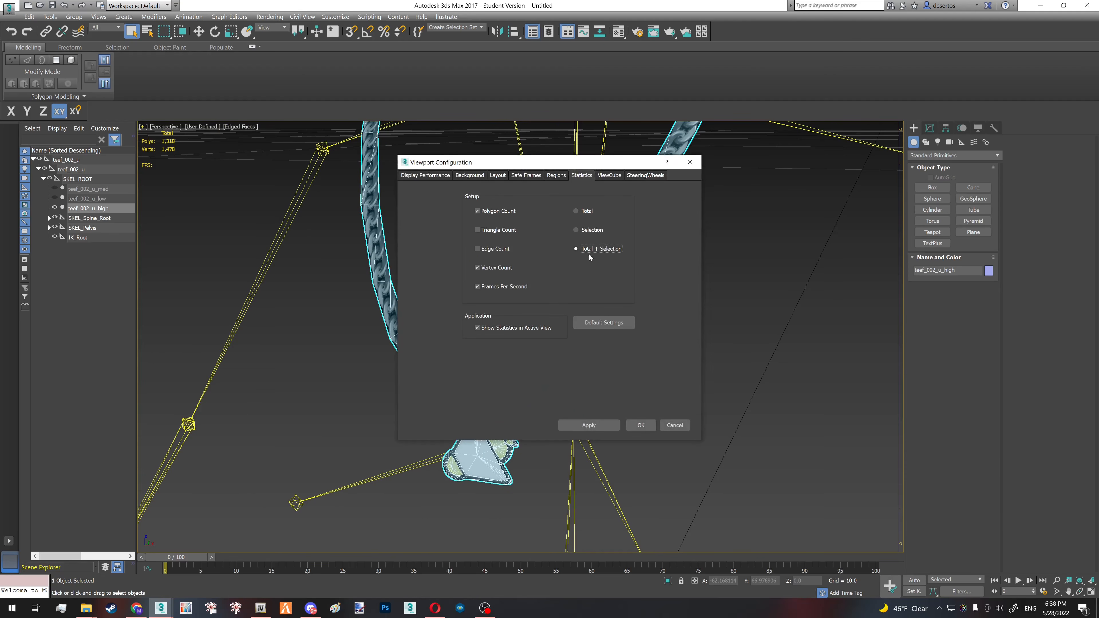
pyautogui.click(649, 425)
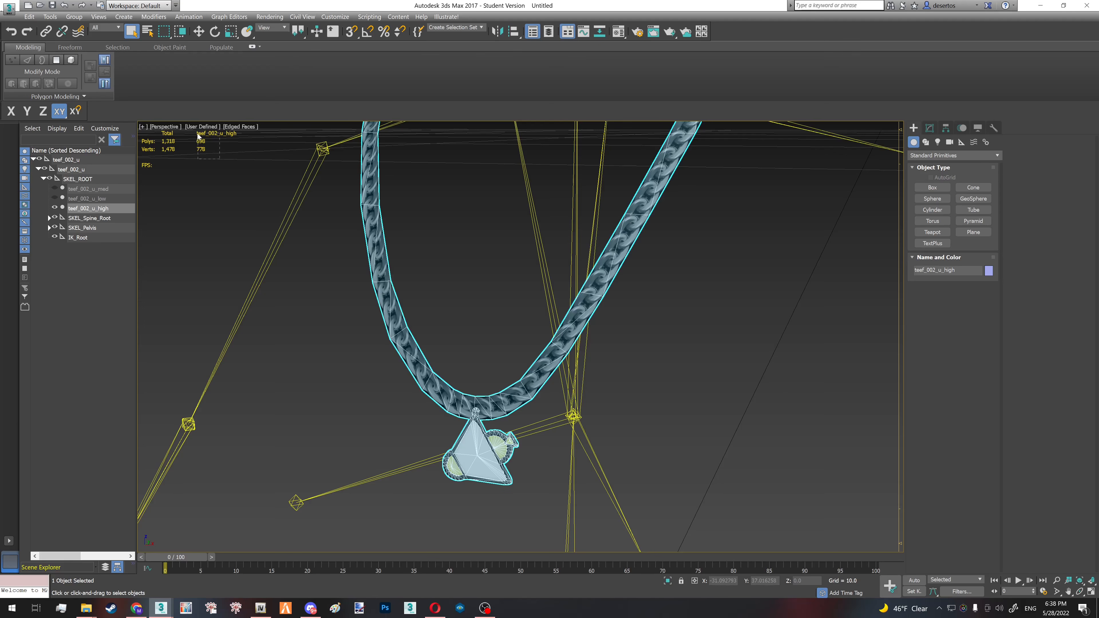
# - Examine the necklace mesh from several angles and check its polygon and vertex counts in the viewport statistics
pyautogui.moveTo(198, 133); pyautogui.dragTo(198, 134)
pyautogui.click(411, 357)
pyautogui.keyDown('alt'); pyautogui.moveTo(410, 358); pyautogui.dragTo(621, 356, button='middle'); pyautogui.keyUp('alt')
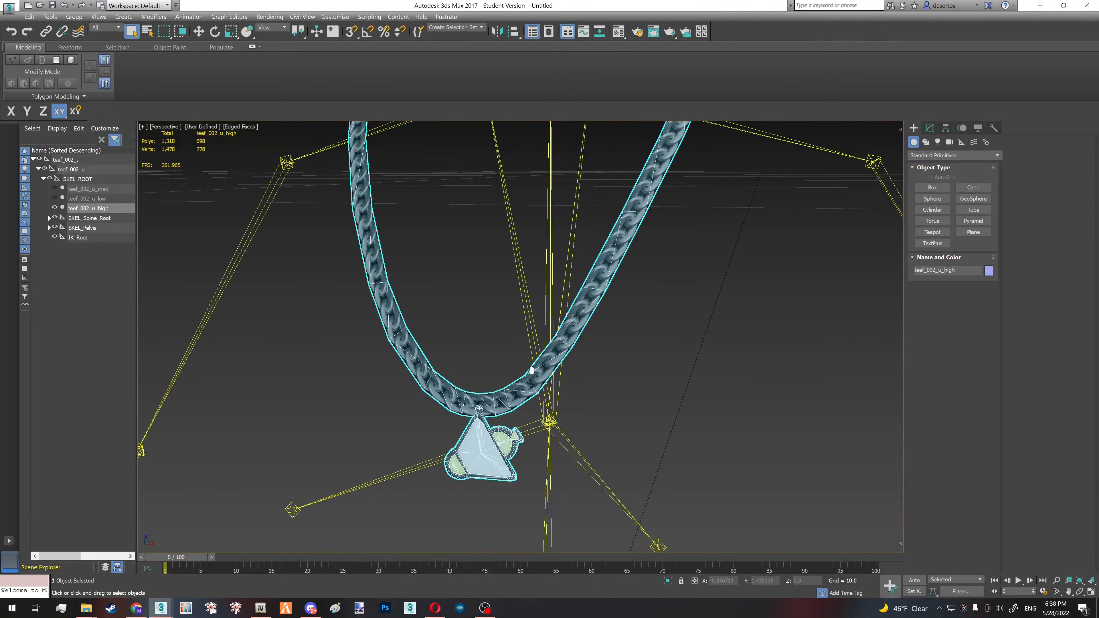
pyautogui.scroll(-5, 528, 395)
pyautogui.moveTo(532, 370); pyautogui.dragTo(560, 392, button='middle')
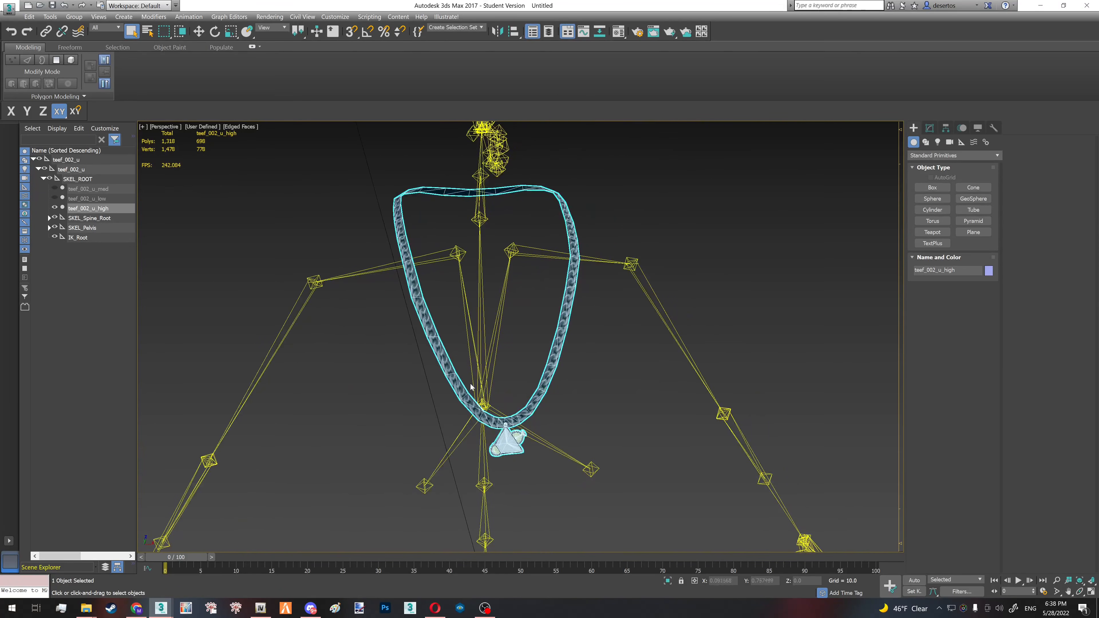
pyautogui.keyDown('alt'); pyautogui.moveTo(471, 386); pyautogui.dragTo(450, 386, button='middle'); pyautogui.keyUp('alt')
pyautogui.moveTo(461, 379)
pyautogui.keyDown('alt'); pyautogui.mouseDown(button='middle')
pyautogui.moveTo(540, 383)
pyautogui.moveTo(451, 367)
pyautogui.mouseUp(button='middle'); pyautogui.keyUp('alt')
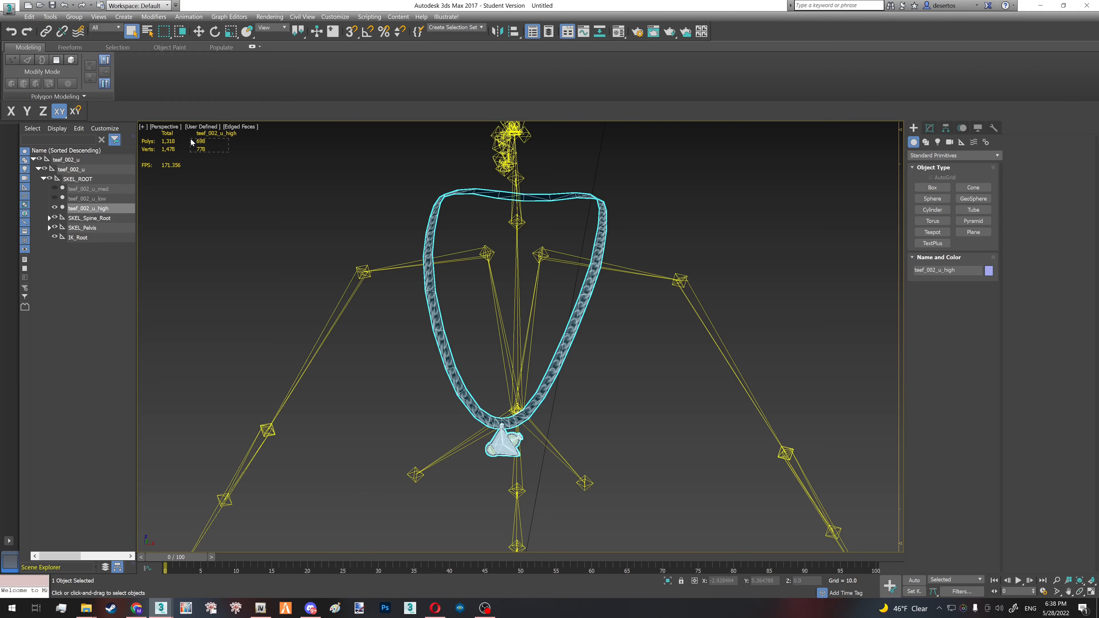
pyautogui.click(408, 353)
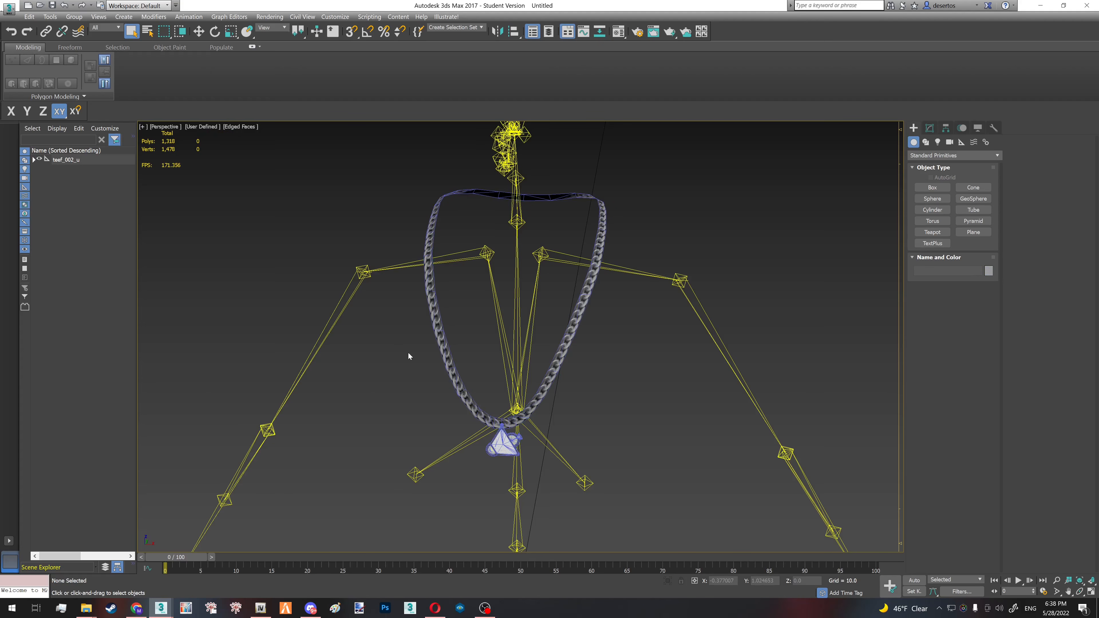
pyautogui.click(446, 355)
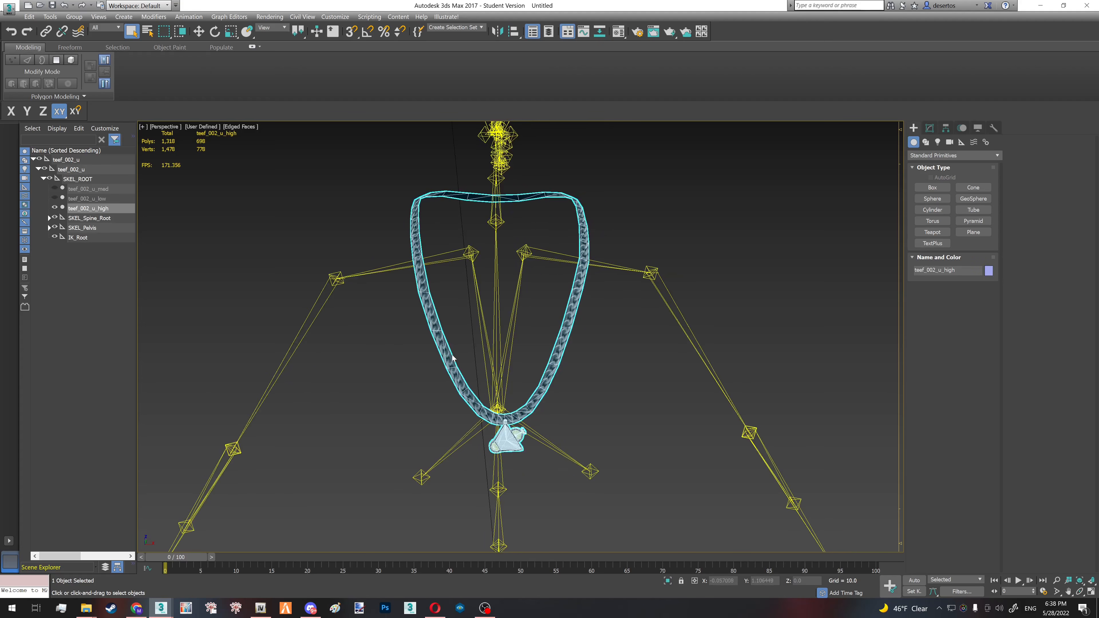
pyautogui.scroll(3, 446, 355)
pyautogui.keyDown('alt'); pyautogui.moveTo(439, 343); pyautogui.dragTo(446, 346, button='middle'); pyautogui.keyUp('alt')
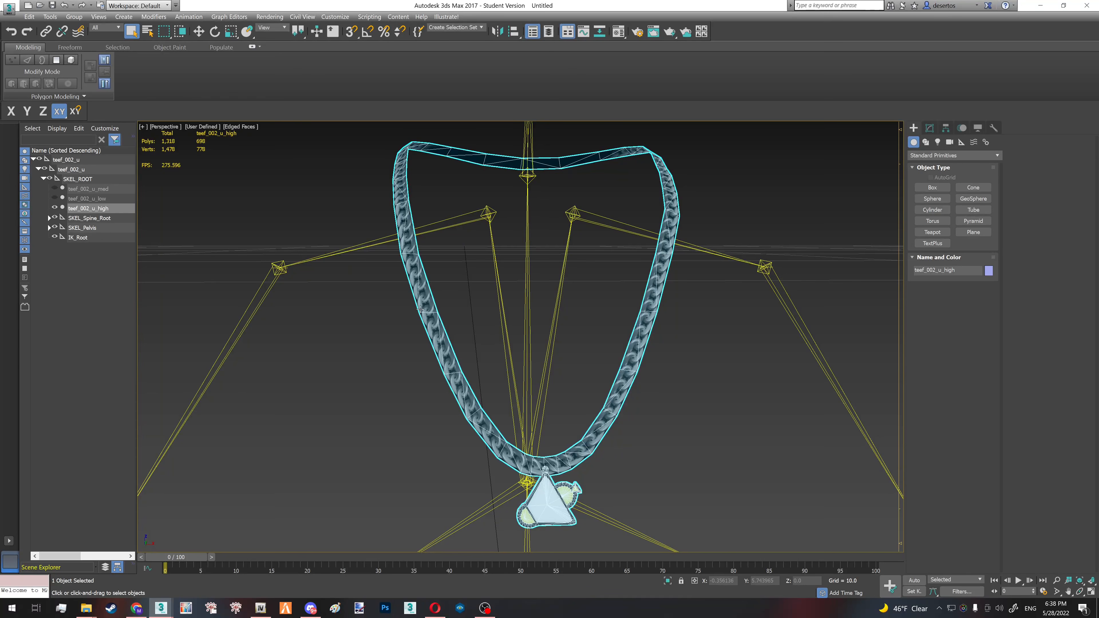
# - Clone the teef_002_u_high chain mesh and hide the original
pyautogui.hotkey('ctrl', 'v')
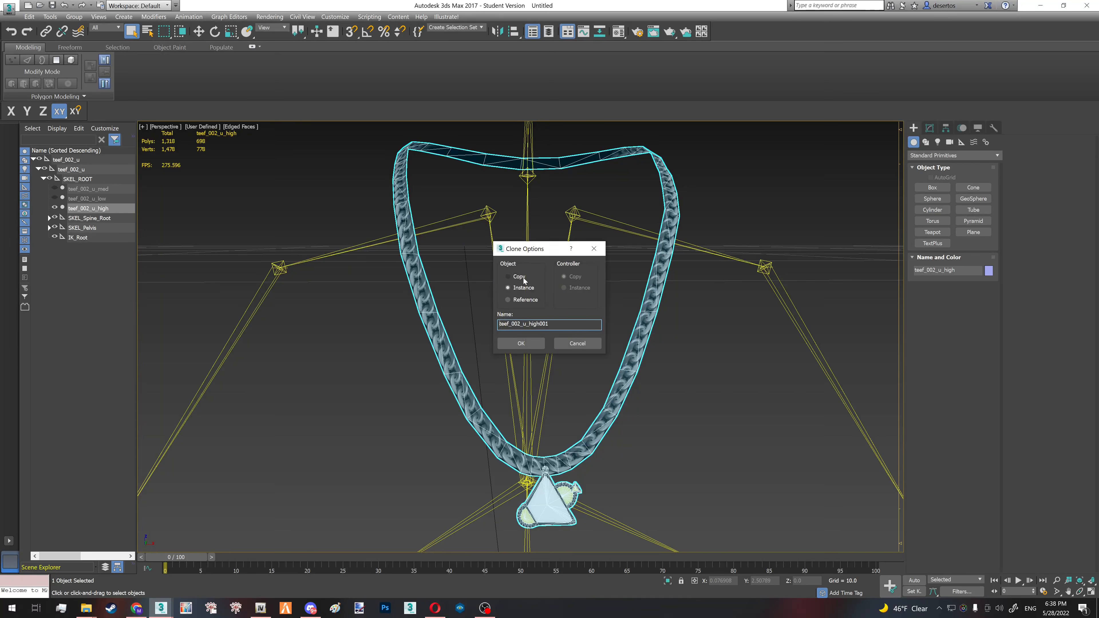
pyautogui.click(506, 343)
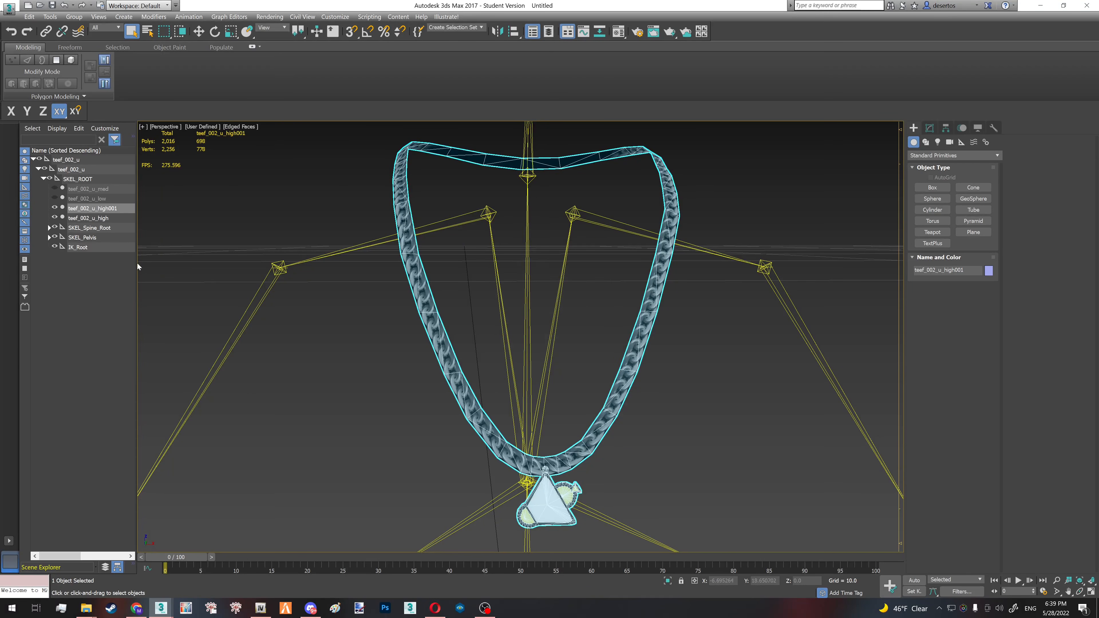
pyautogui.click(55, 217)
# - Collapse the clone's modifier stack, convert it to an Editable Poly and switch the viewport to wireframe
pyautogui.click(930, 127)
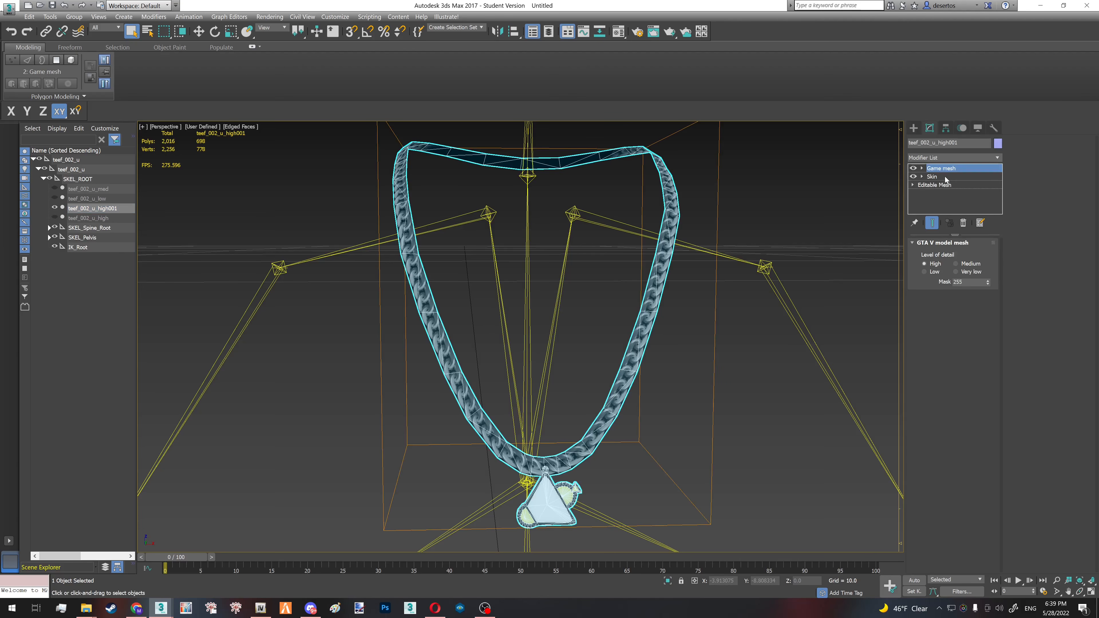
pyautogui.rightClick(943, 174)
pyautogui.click(969, 258)
pyautogui.rightClick(943, 195)
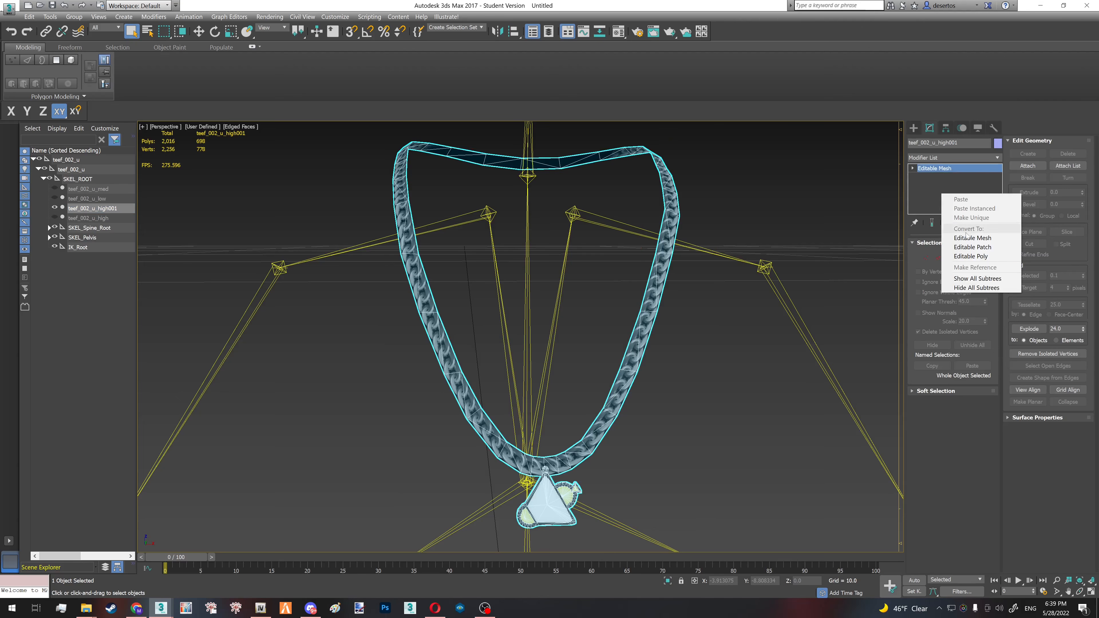
pyautogui.click(971, 256)
pyautogui.press('F3')
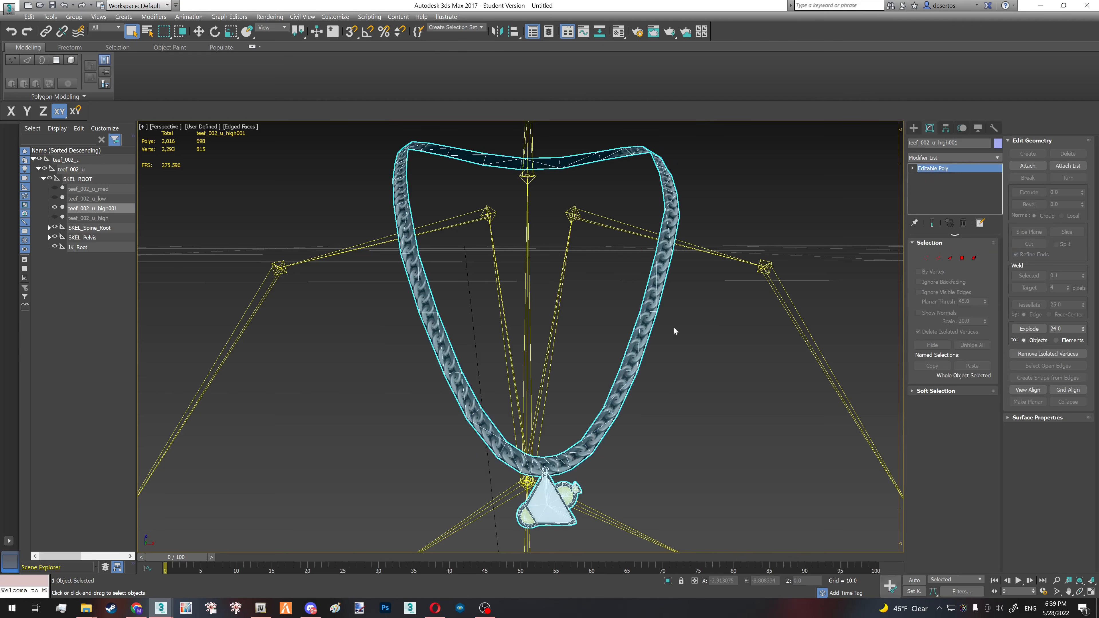
# - Try to select an edge loop along the triangulated chain strip of the cloned mesh
pyautogui.press('2')
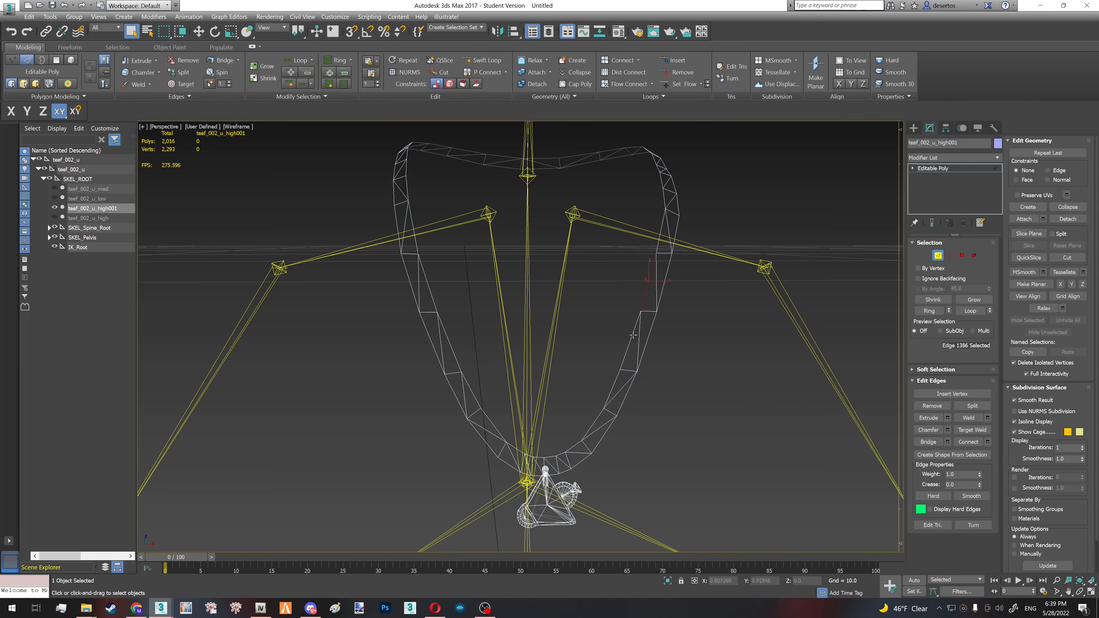
pyautogui.click(638, 312)
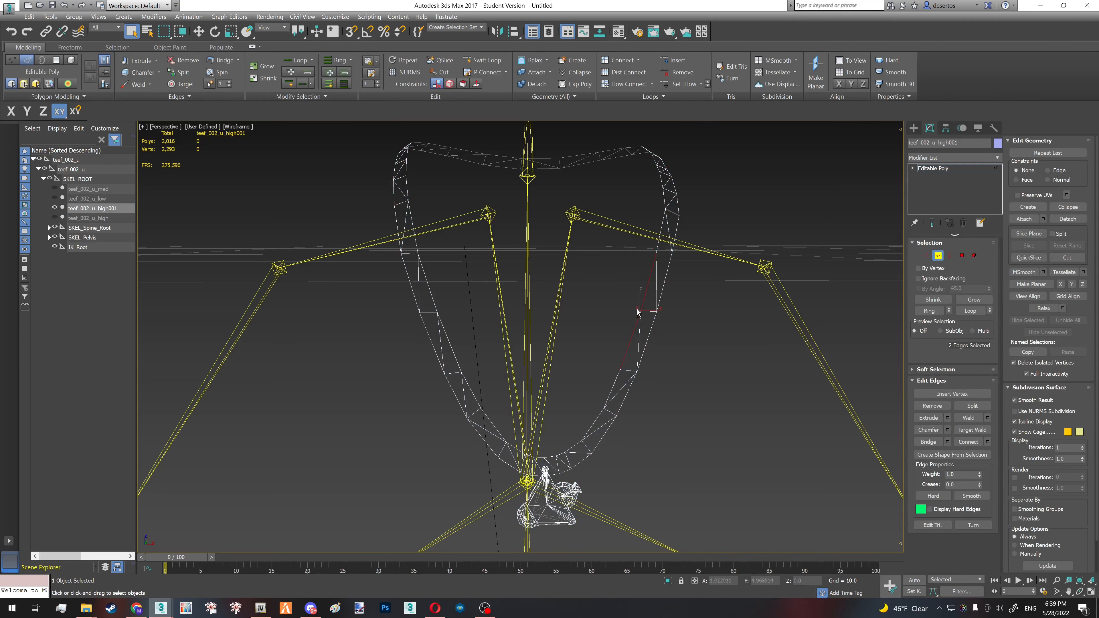
pyautogui.click(970, 311)
pyautogui.press('2')
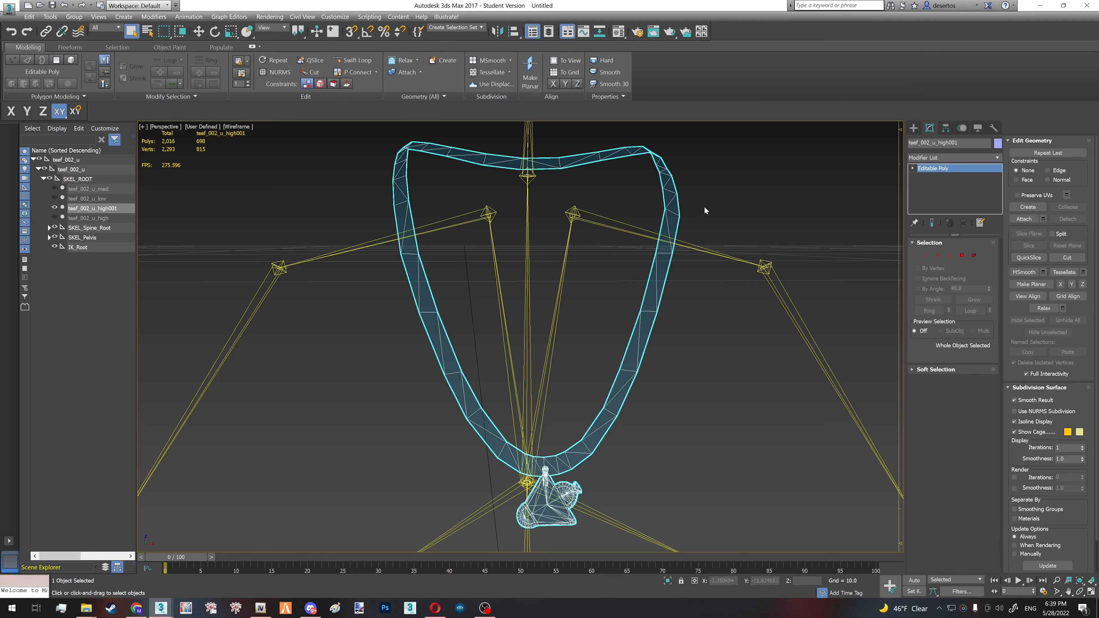
# - Apply Quadrify All to the cloned chain mesh
pyautogui.click(415, 95)
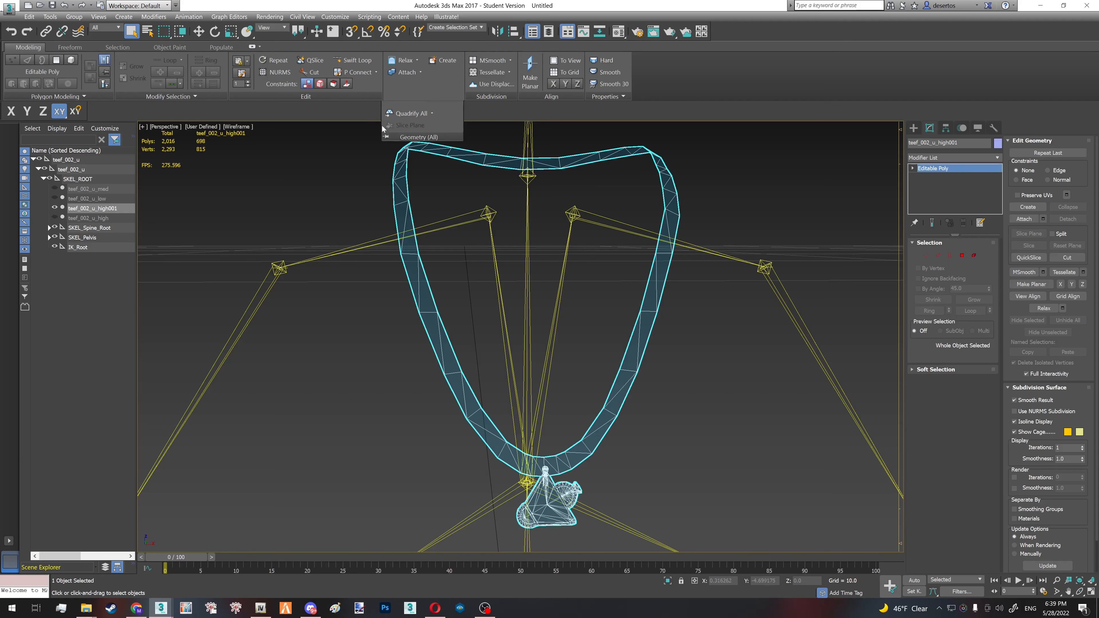
pyautogui.click(407, 114)
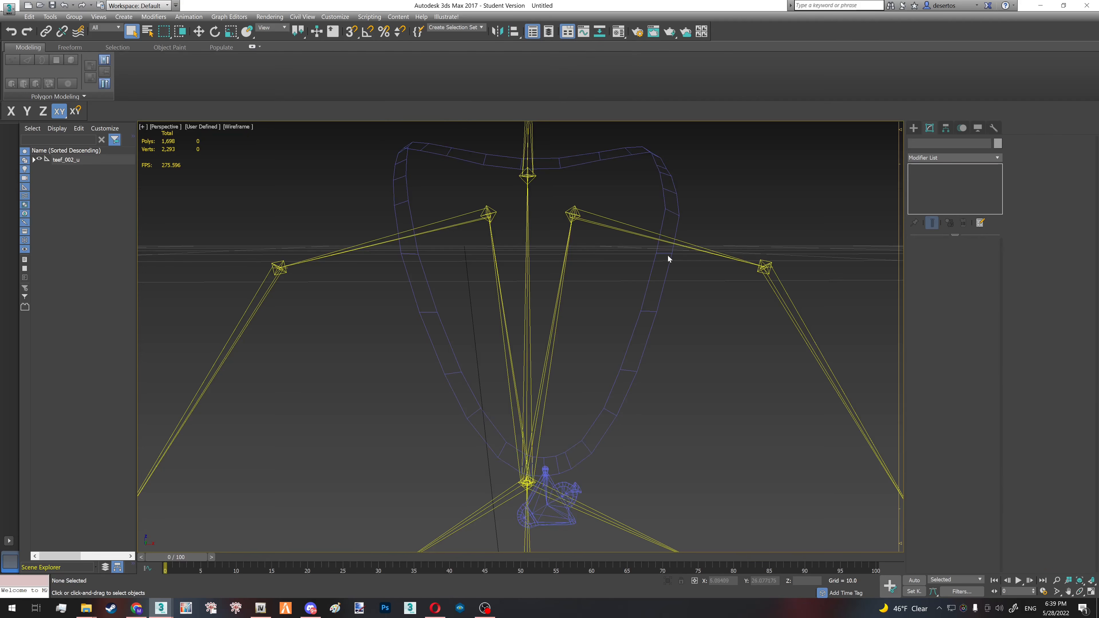
# - Select the edge loop running around the inner side of the cloned chain
pyautogui.press('2')
pyautogui.click(653, 266)
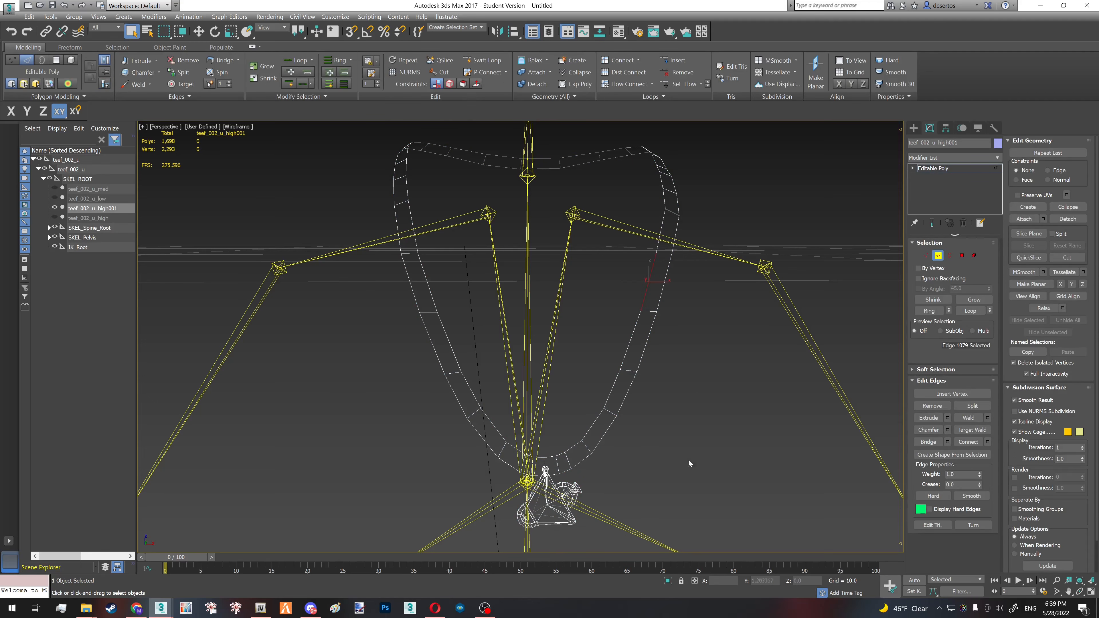
pyautogui.click(661, 294)
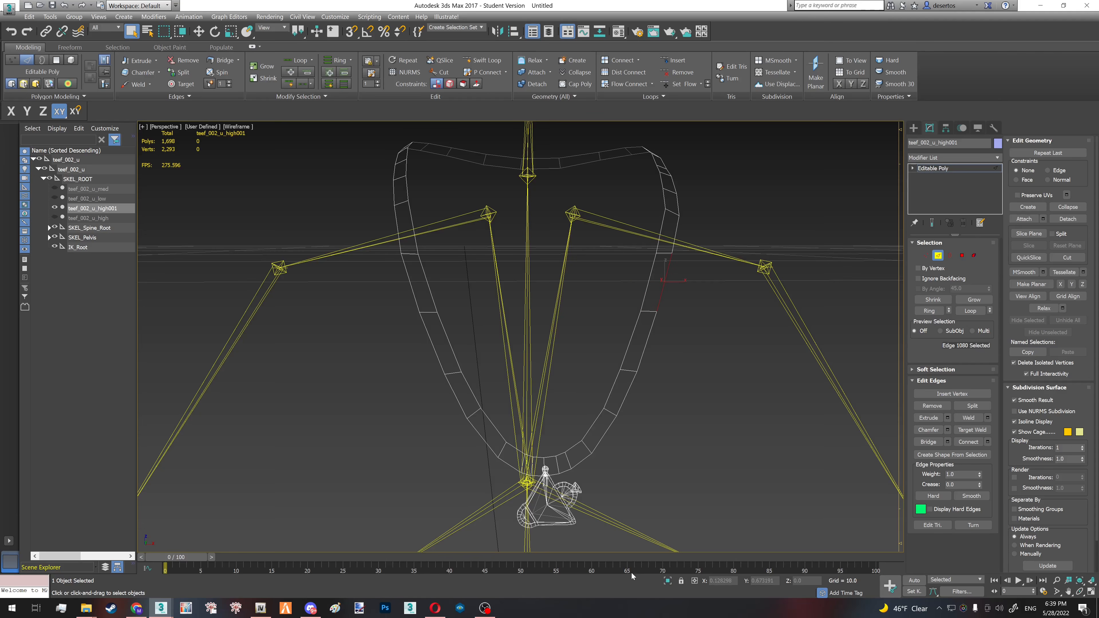
pyautogui.click(645, 299)
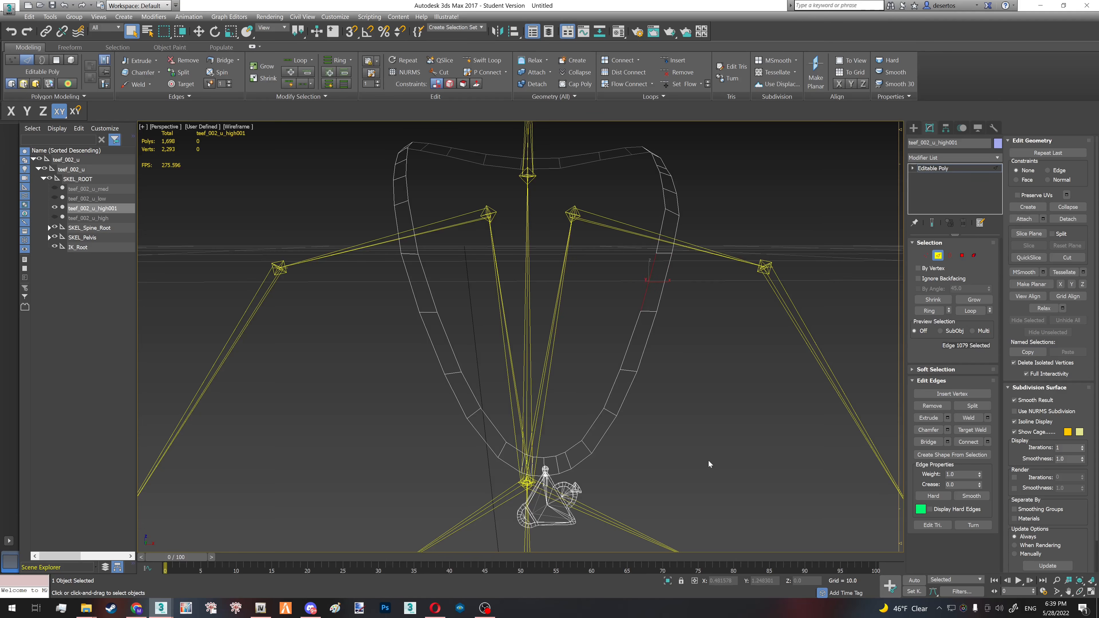
pyautogui.click(971, 311)
pyautogui.press('F3')
pyautogui.moveTo(656, 339)
pyautogui.keyDown('alt'); pyautogui.mouseDown(button='middle')
pyautogui.moveTo(582, 327)
pyautogui.moveTo(637, 345)
pyautogui.mouseUp(button='middle'); pyautogui.keyUp('alt')
pyautogui.press('F3')
pyautogui.moveTo(664, 297)
pyautogui.mouseDown(button='middle')
pyautogui.moveTo(652, 346)
pyautogui.moveTo(668, 363)
pyautogui.moveTo(719, 337)
pyautogui.moveTo(672, 397)
pyautogui.mouseUp(button='middle')
# - Create a smooth shape from the selected edges, then leave edge editing and restore the shaded display
pyautogui.click(953, 454)
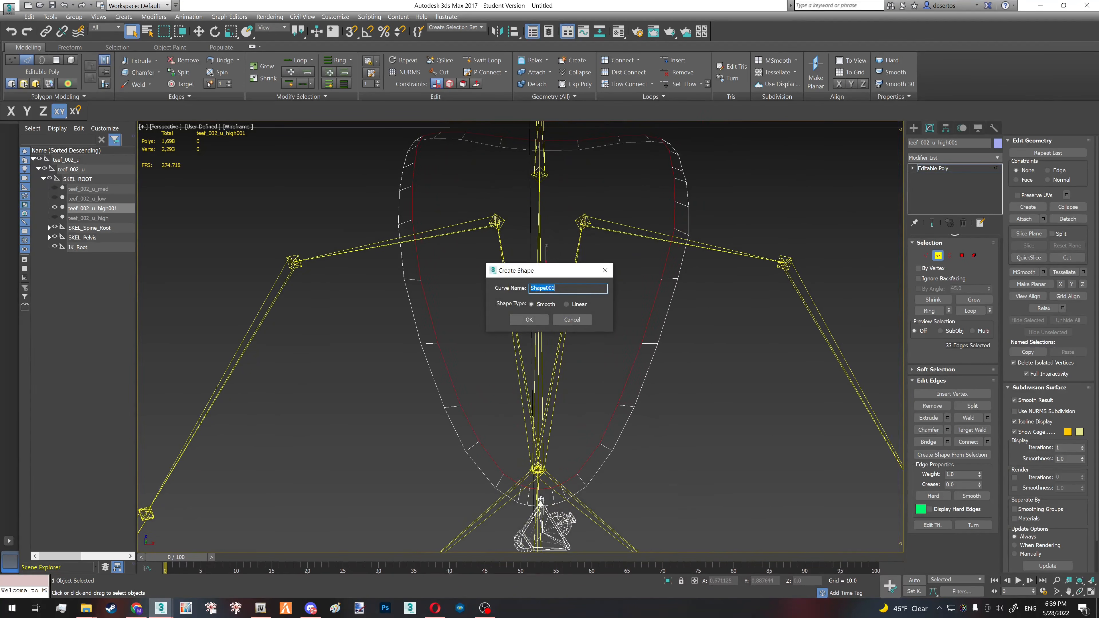
pyautogui.click(529, 320)
pyautogui.press('2')
pyautogui.press('F3')
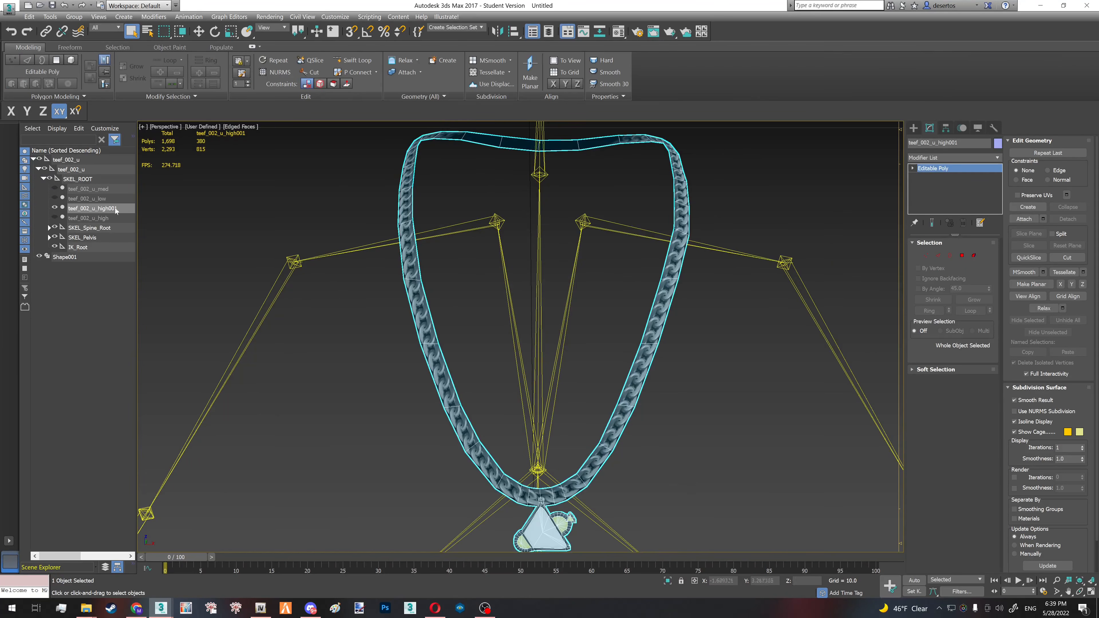
# - Select the new Shape001 spline, isolate it and inspect its outline from different angles
pyautogui.click(80, 260)
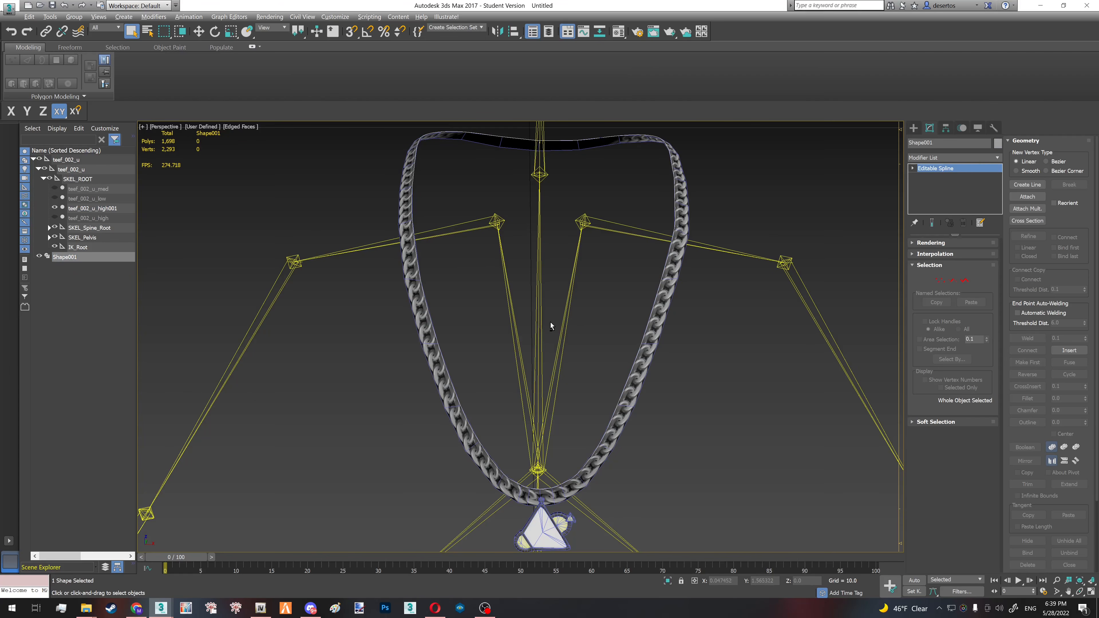
pyautogui.hotkey('alt', 'q')
pyautogui.keyDown('alt'); pyautogui.moveTo(573, 358); pyautogui.dragTo(517, 350, button='middle'); pyautogui.keyUp('alt')
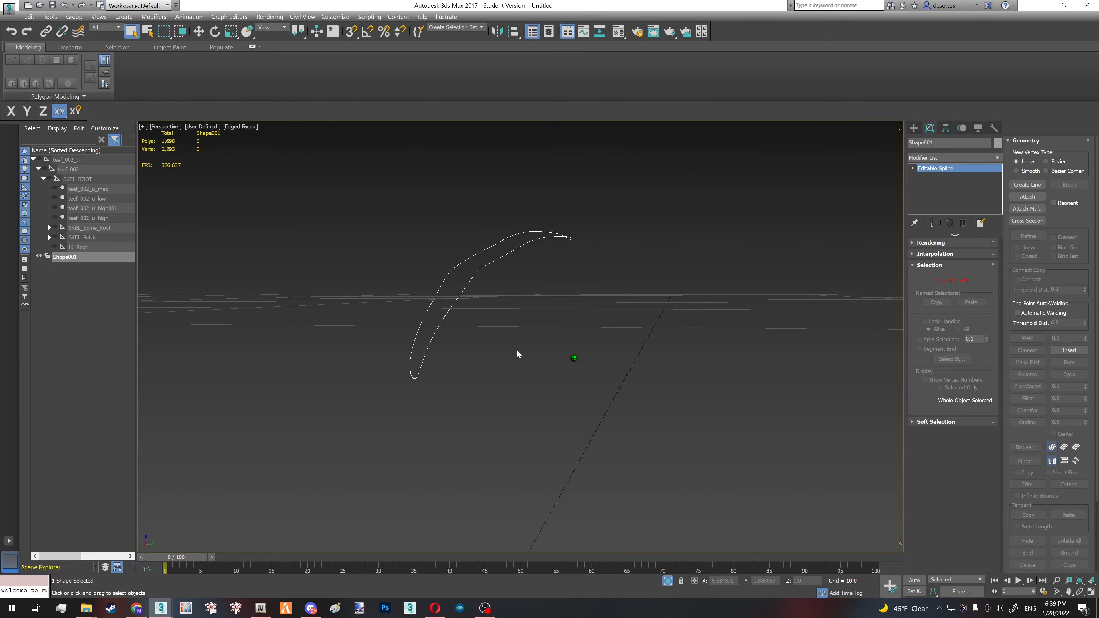
pyautogui.click(451, 273)
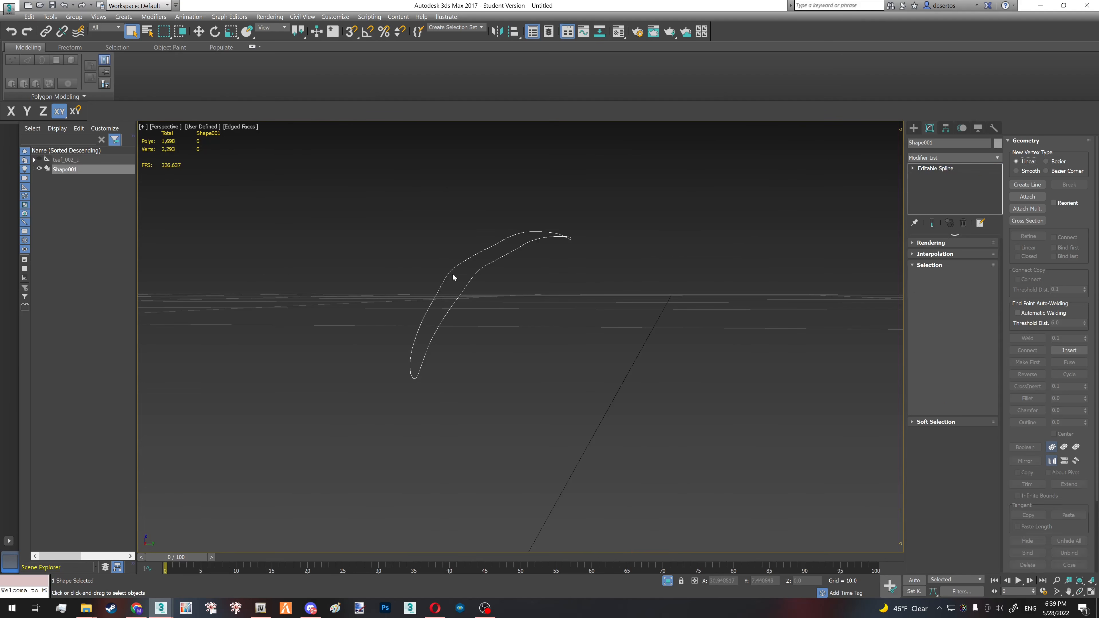
pyautogui.keyDown('alt'); pyautogui.moveTo(449, 271); pyautogui.dragTo(476, 278, button='middle'); pyautogui.keyUp('alt')
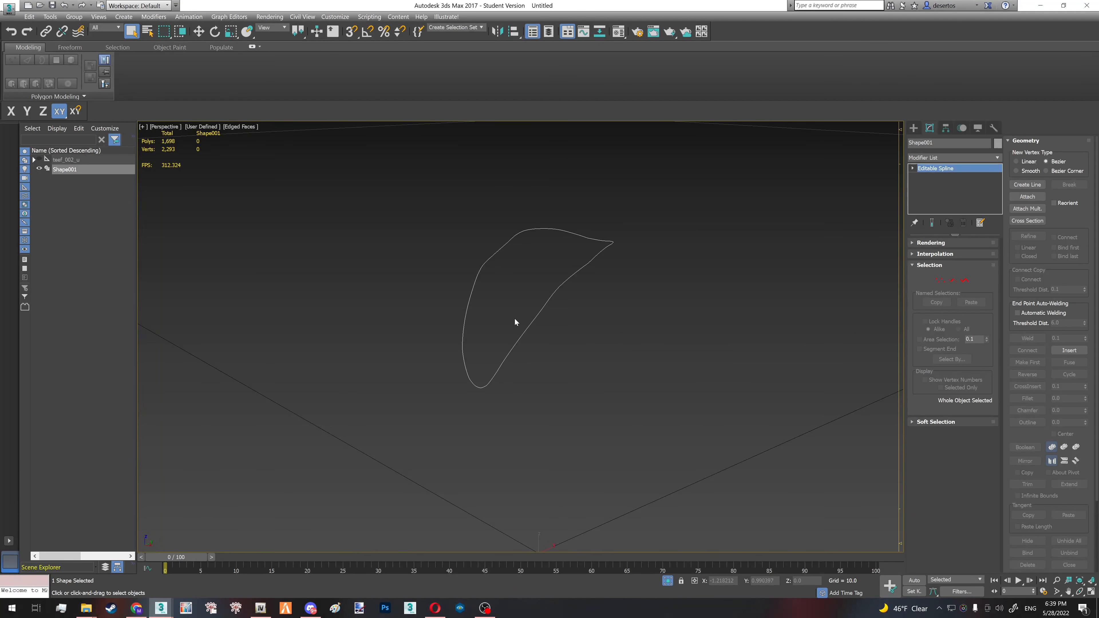
pyautogui.click(525, 329)
pyautogui.keyDown('alt'); pyautogui.moveTo(525, 330); pyautogui.dragTo(559, 332, button='middle'); pyautogui.keyUp('alt')
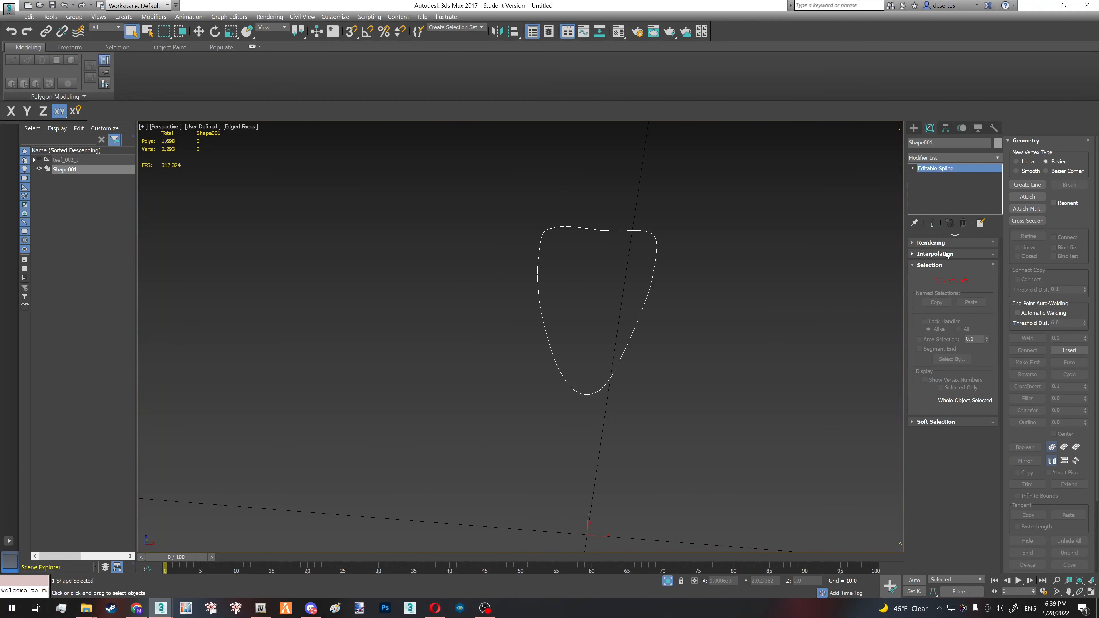
# - Enable the spline's rendering in the viewport
pyautogui.click(935, 243)
pyautogui.scroll(5, 632, 339)
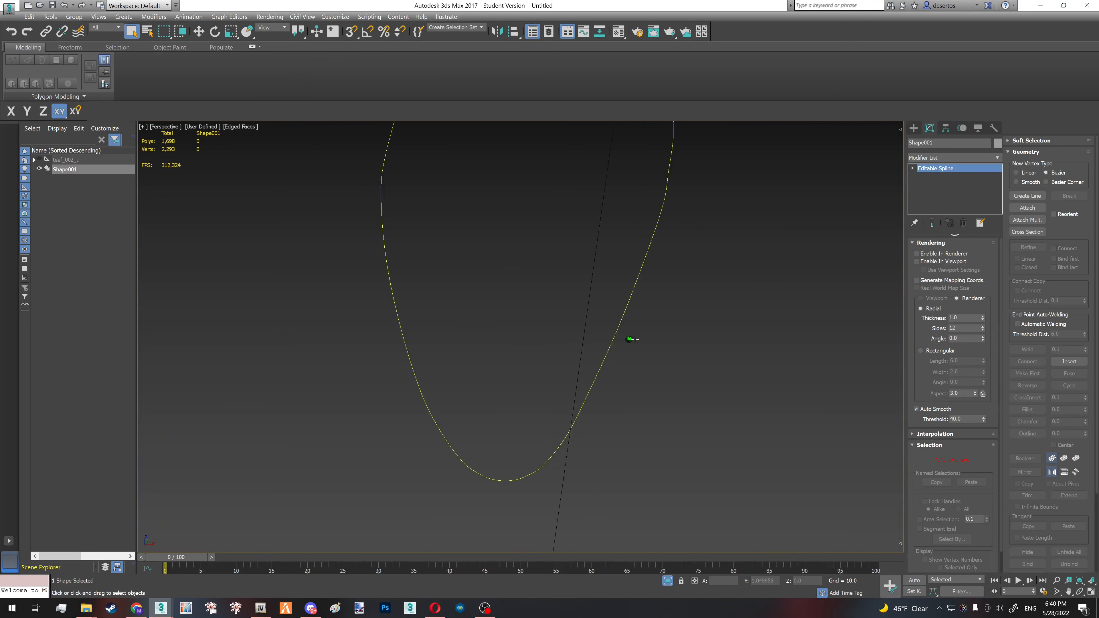
pyautogui.keyDown('alt'); pyautogui.moveTo(635, 339); pyautogui.dragTo(650, 342, button='middle'); pyautogui.keyUp('alt')
pyautogui.moveTo(346, 299); pyautogui.dragTo(594, 350, button='middle')
pyautogui.scroll(-4, 593, 350)
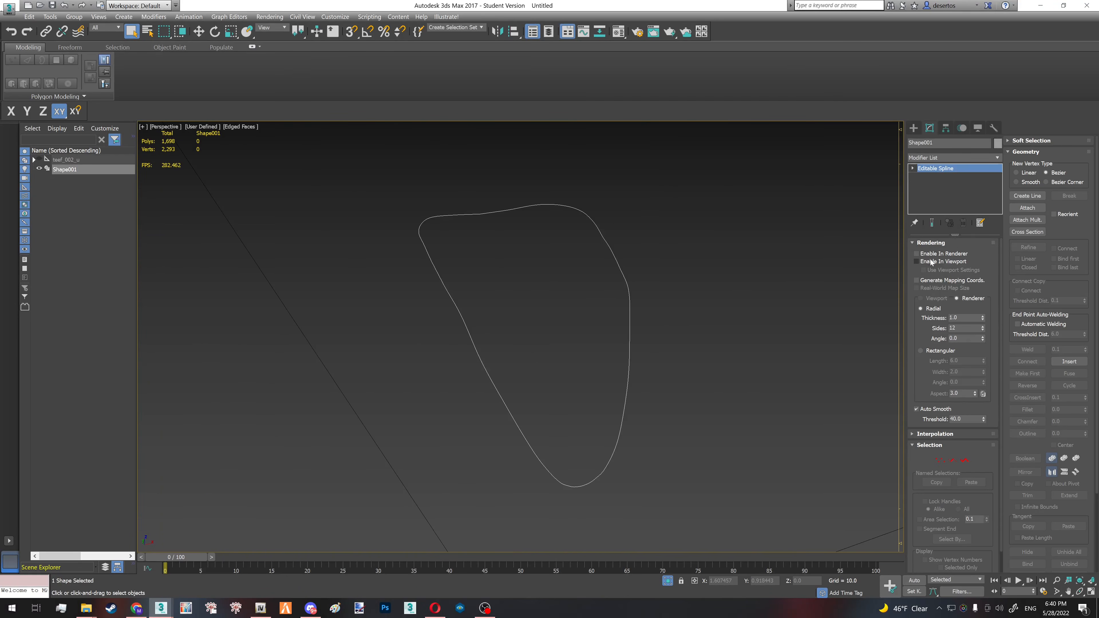
pyautogui.click(939, 262)
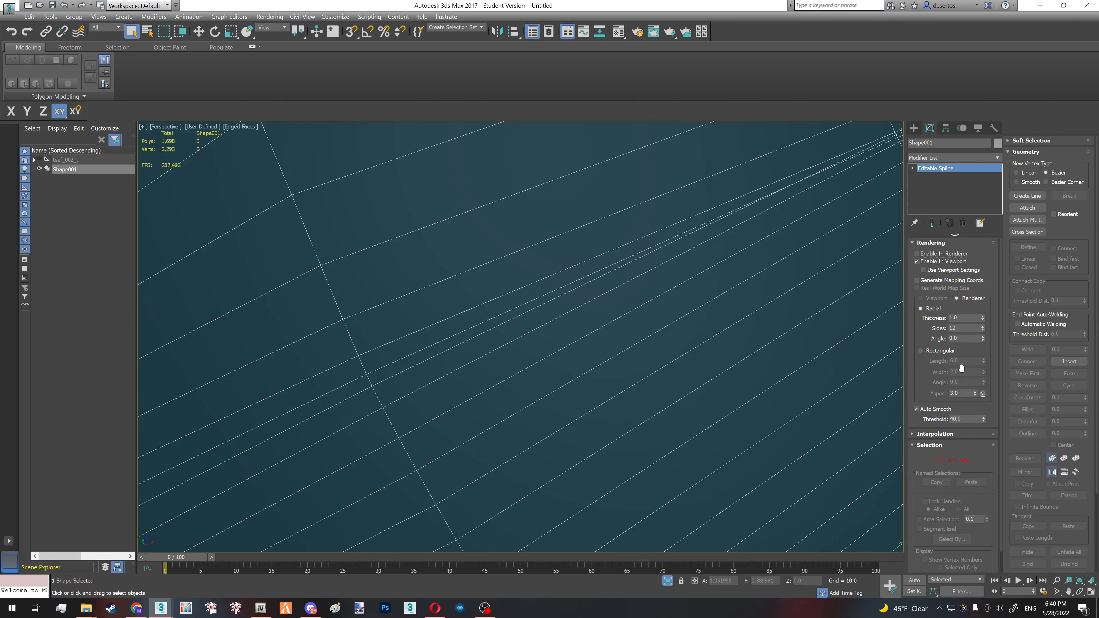
# - Try radial thicknesses of 0.01, 0.08 and 0.03 on the spline, and settle on 0.003
pyautogui.click(960, 318)
pyautogui.write('0')
pyautogui.press('Return')
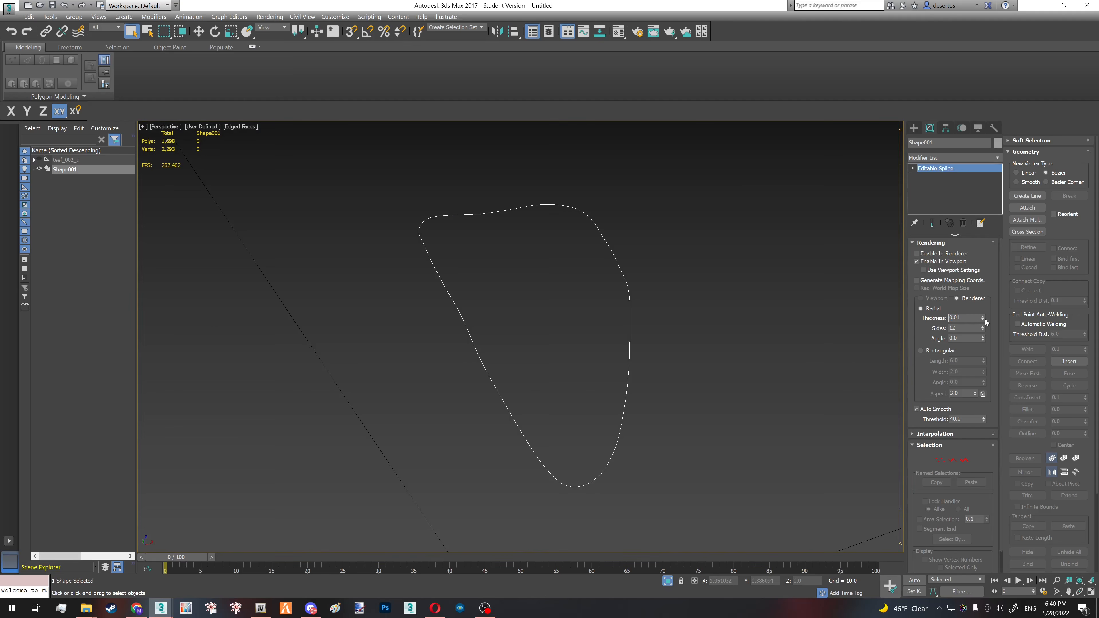
pyautogui.press('Return')
pyautogui.click(633, 307)
pyautogui.scroll(5, 633, 307)
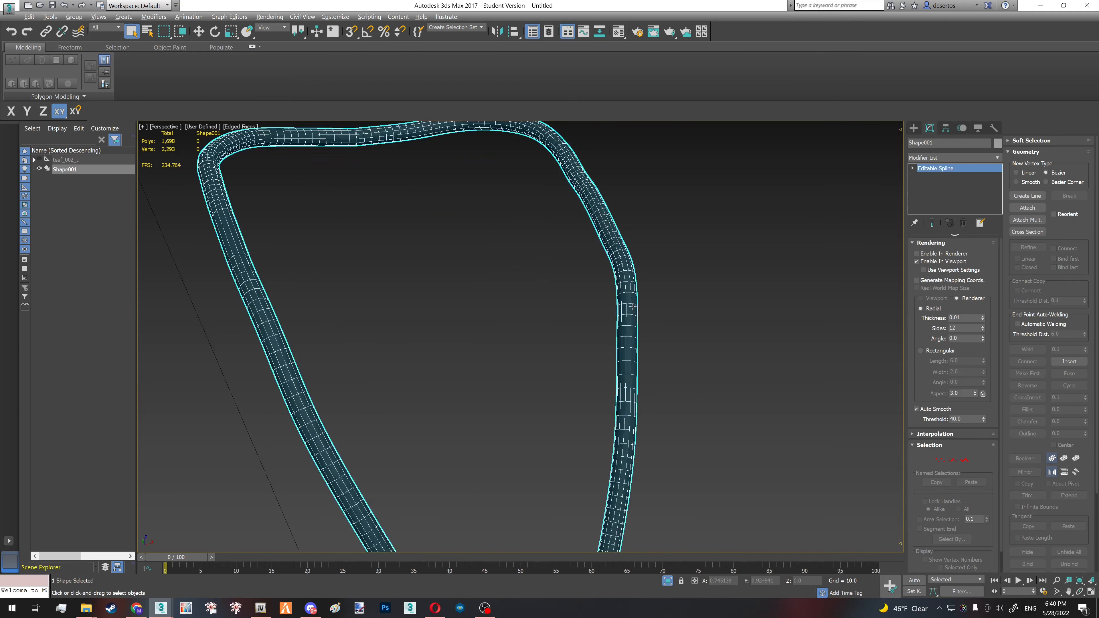
pyautogui.moveTo(632, 307)
pyautogui.keyDown('alt'); pyautogui.mouseDown(button='middle')
pyautogui.moveTo(572, 300)
pyautogui.moveTo(640, 316)
pyautogui.mouseUp(button='middle'); pyautogui.keyUp('alt')
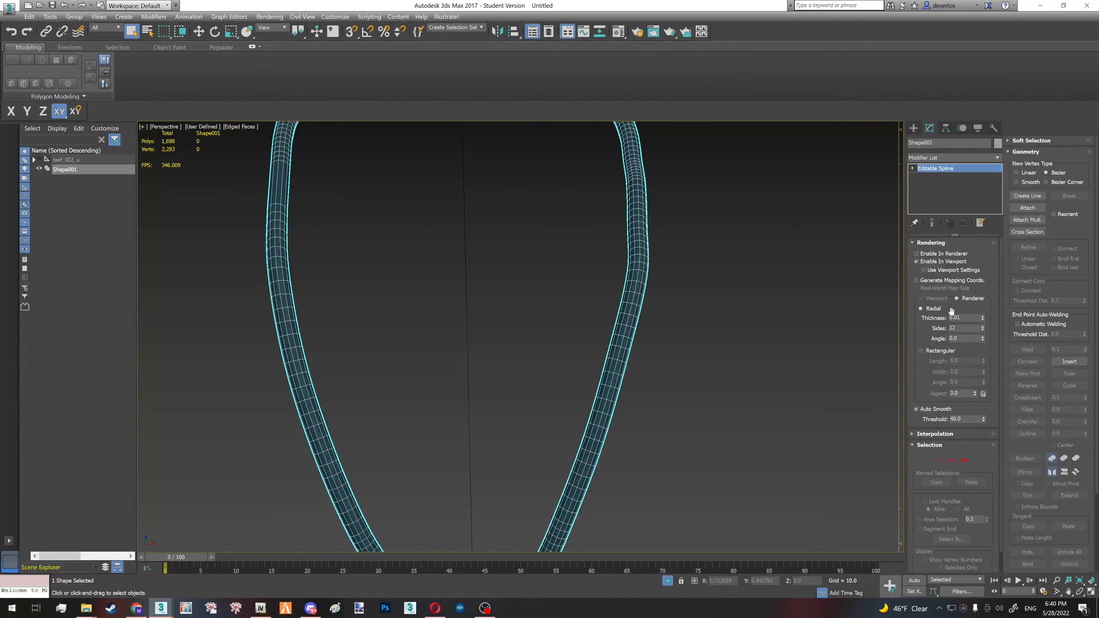
pyautogui.moveTo(984, 320); pyautogui.dragTo(735, 299)
pyautogui.moveTo(627, 313); pyautogui.dragTo(631, 352, button='middle')
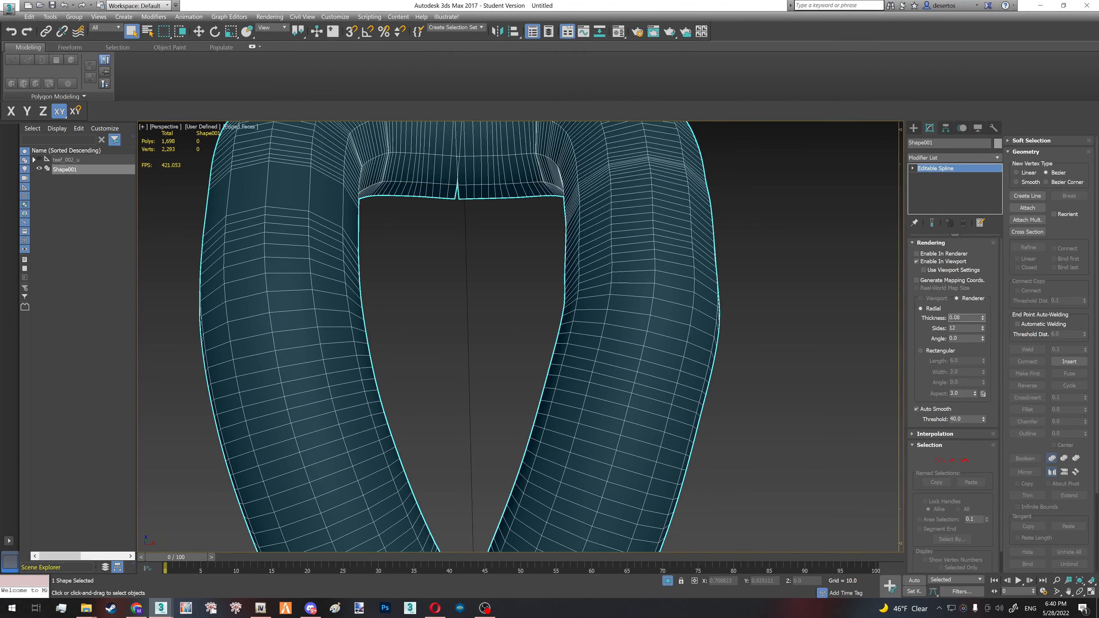
pyautogui.press('Return')
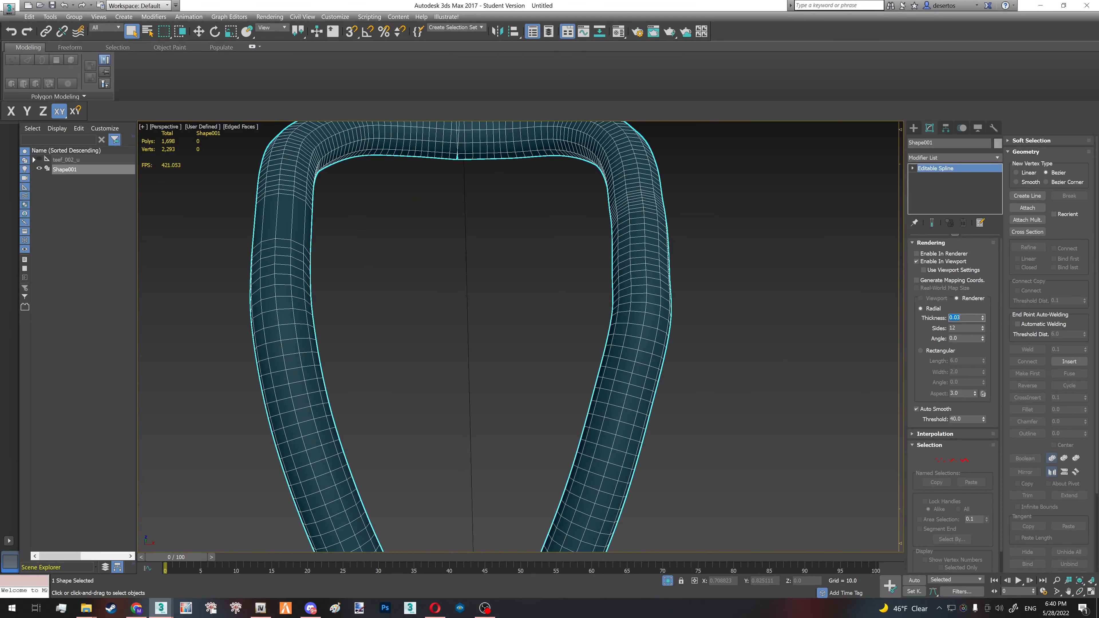
pyautogui.press('Return')
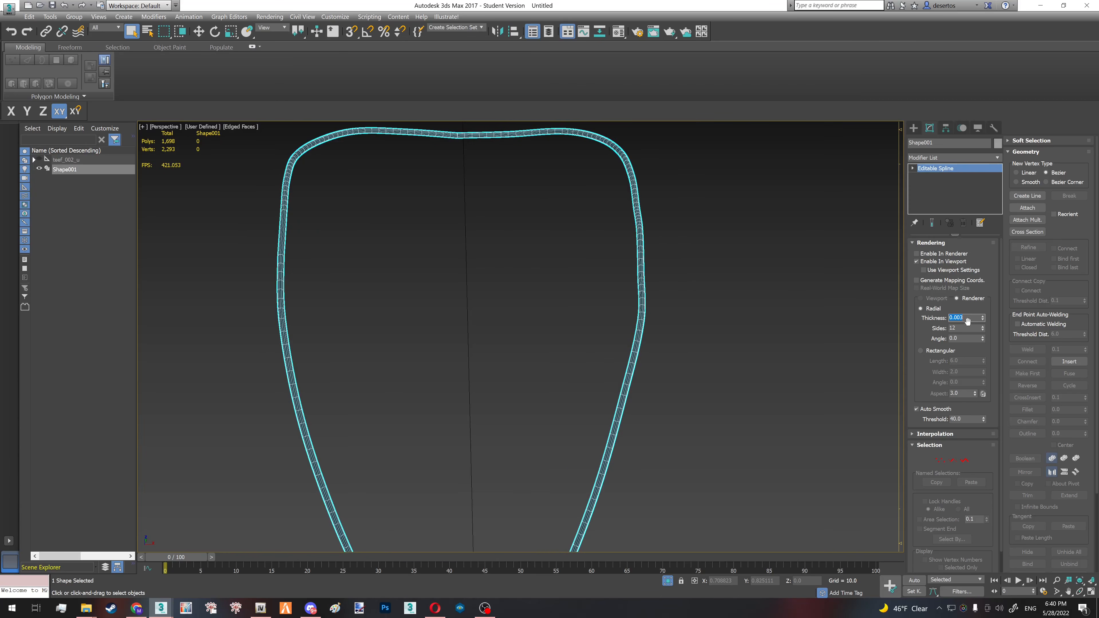
# - Set the number of radial sides on the spline's rendered thickness to 6 and check the outline from several angles
pyautogui.moveTo(656, 312)
pyautogui.keyDown('alt'); pyautogui.mouseDown(button='middle')
pyautogui.moveTo(634, 299)
pyautogui.moveTo(710, 341)
pyautogui.moveTo(587, 303)
pyautogui.moveTo(667, 248)
pyautogui.moveTo(654, 295)
pyautogui.mouseUp(button='middle'); pyautogui.keyUp('alt')
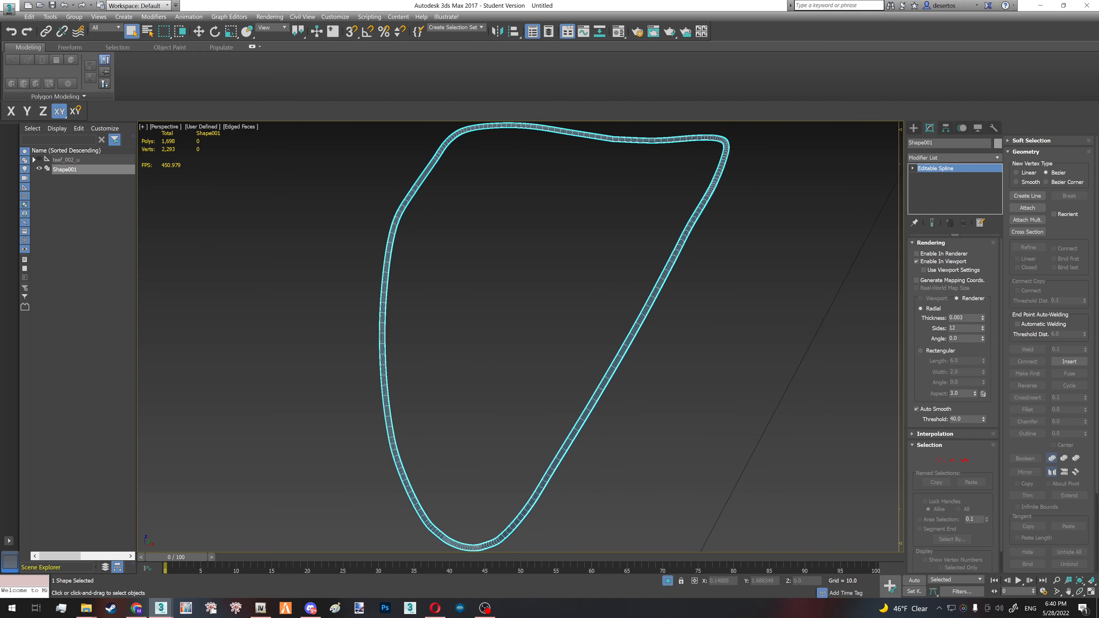
pyautogui.moveTo(962, 328); pyautogui.dragTo(890, 332)
pyautogui.press('Return')
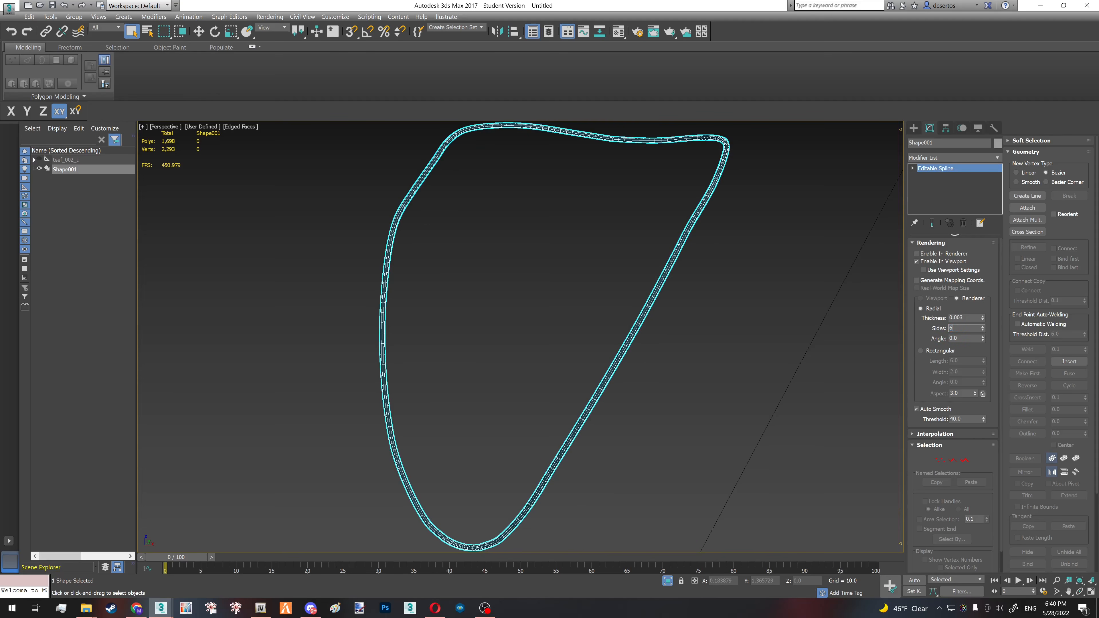
pyautogui.press('Return')
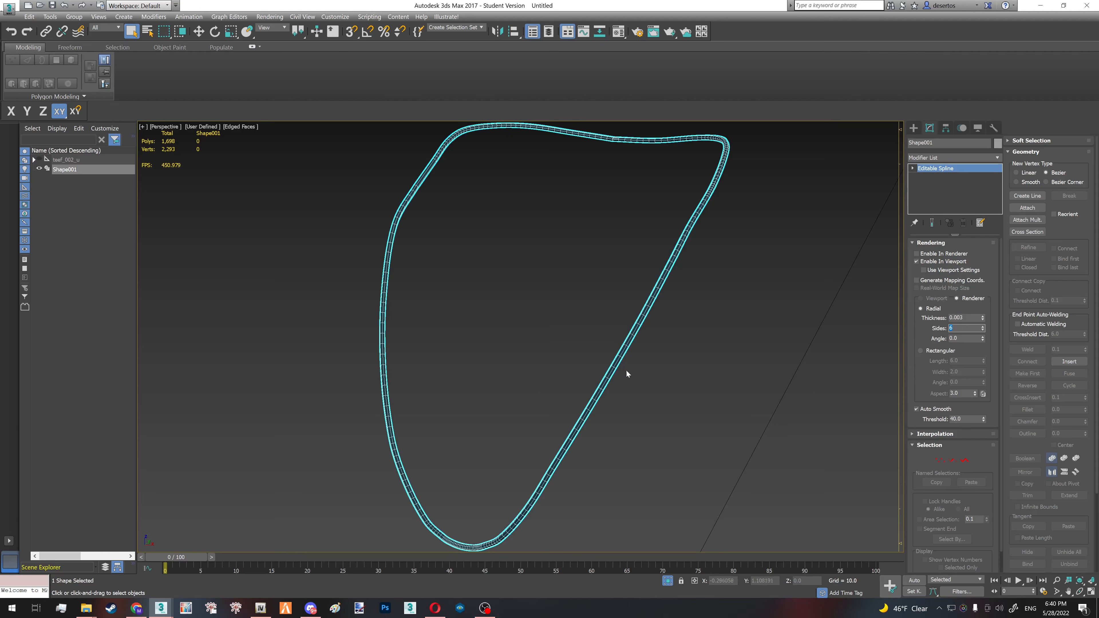
pyautogui.keyDown('alt'); pyautogui.moveTo(585, 376); pyautogui.dragTo(593, 337, button='middle'); pyautogui.keyUp('alt')
pyautogui.scroll(-3, 678, 364)
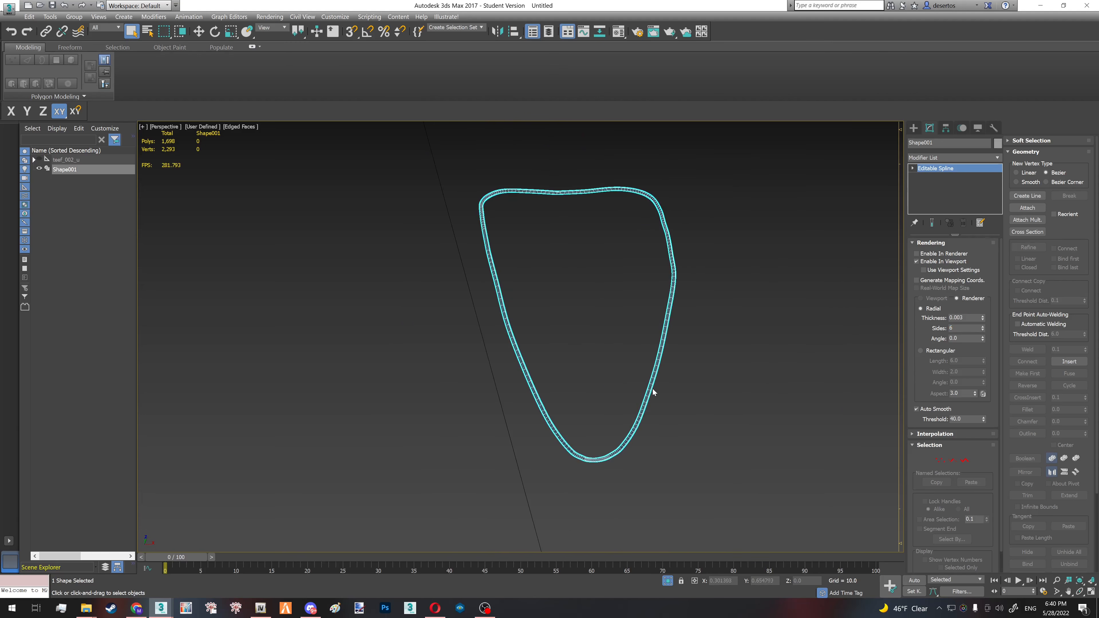
pyautogui.keyDown('alt'); pyautogui.moveTo(653, 392); pyautogui.dragTo(647, 384, button='middle'); pyautogui.keyUp('alt')
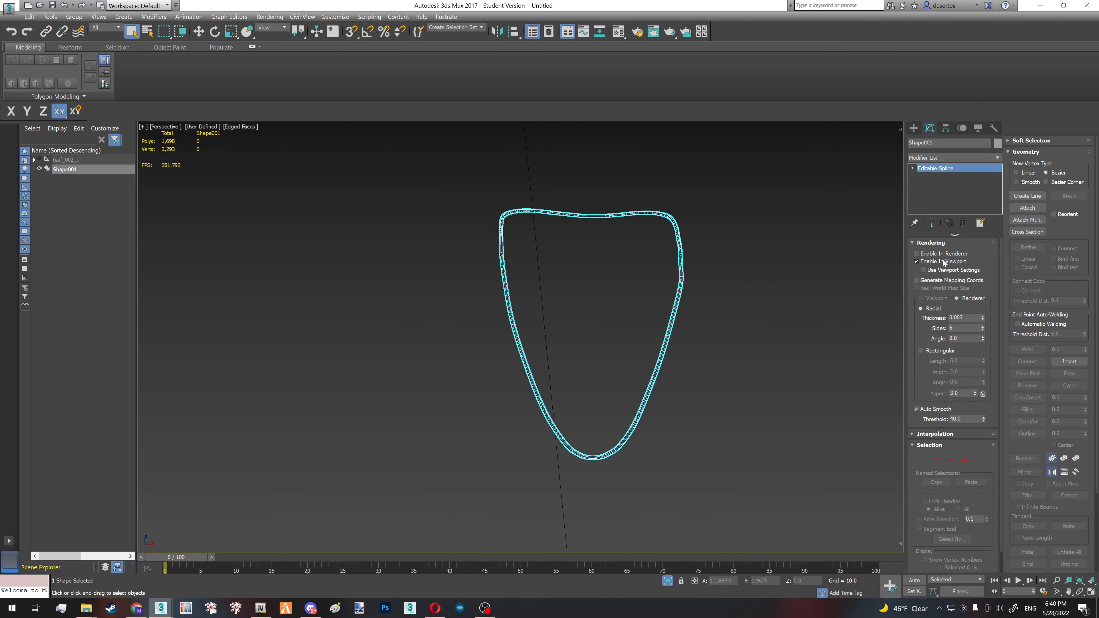
# - Turn off viewport rendering for the Shape001 spline and deselect it
pyautogui.click(931, 263)
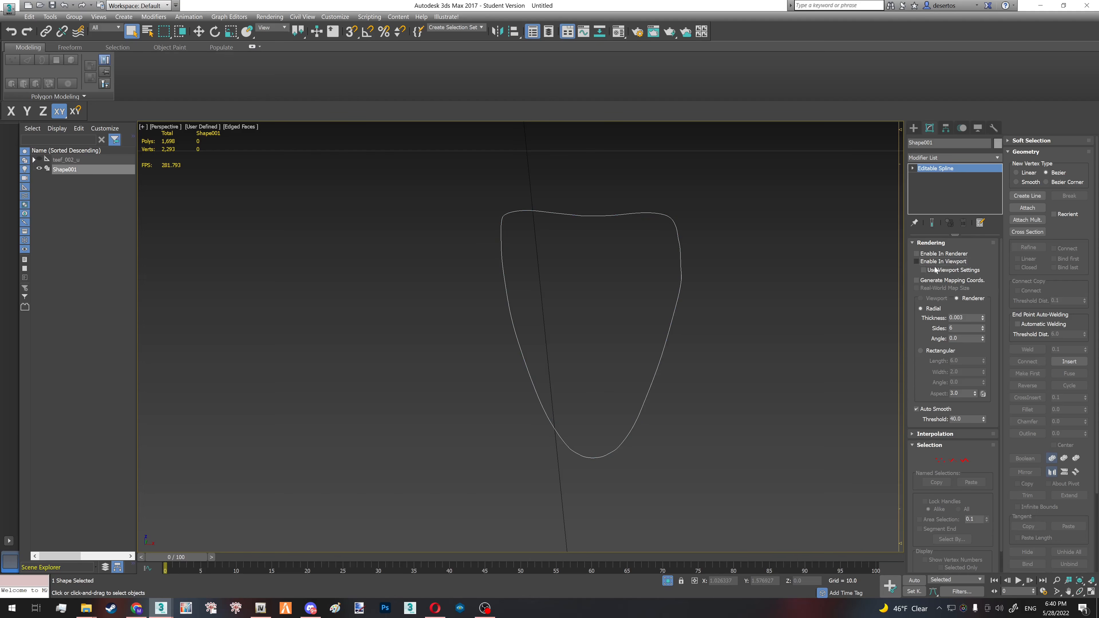
pyautogui.scroll(-2, 630, 346)
pyautogui.click(712, 377)
pyautogui.moveTo(712, 377); pyautogui.dragTo(604, 349, button='middle')
# - Create a standard sphere about 0.33 in radius beside the spline and set its segments to 6
pyautogui.click(913, 128)
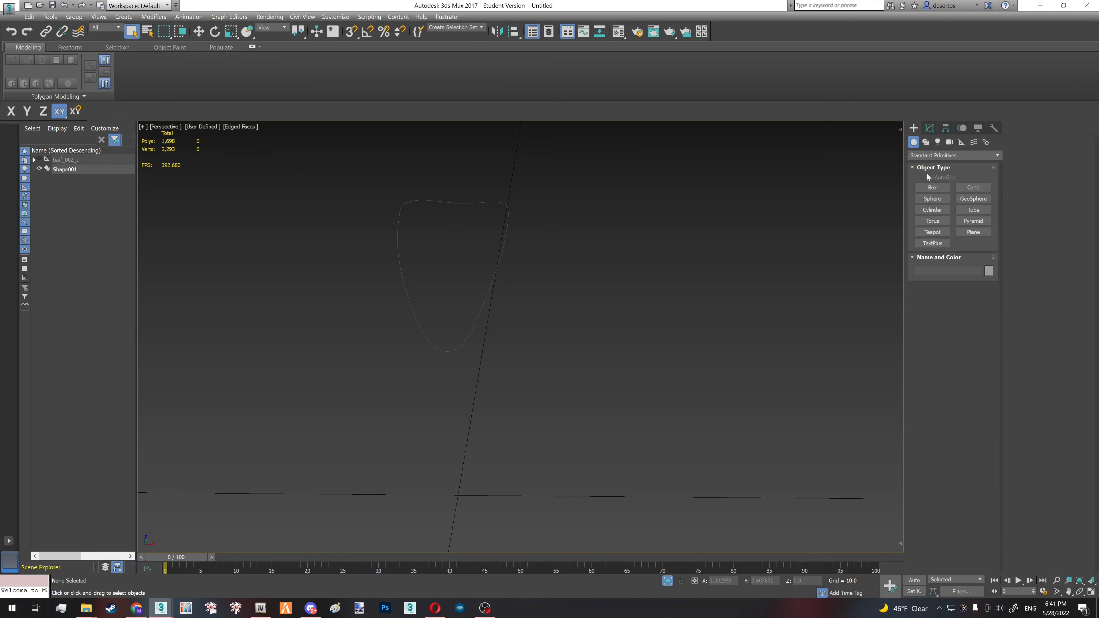
pyautogui.click(932, 198)
pyautogui.moveTo(616, 309); pyautogui.dragTo(717, 316)
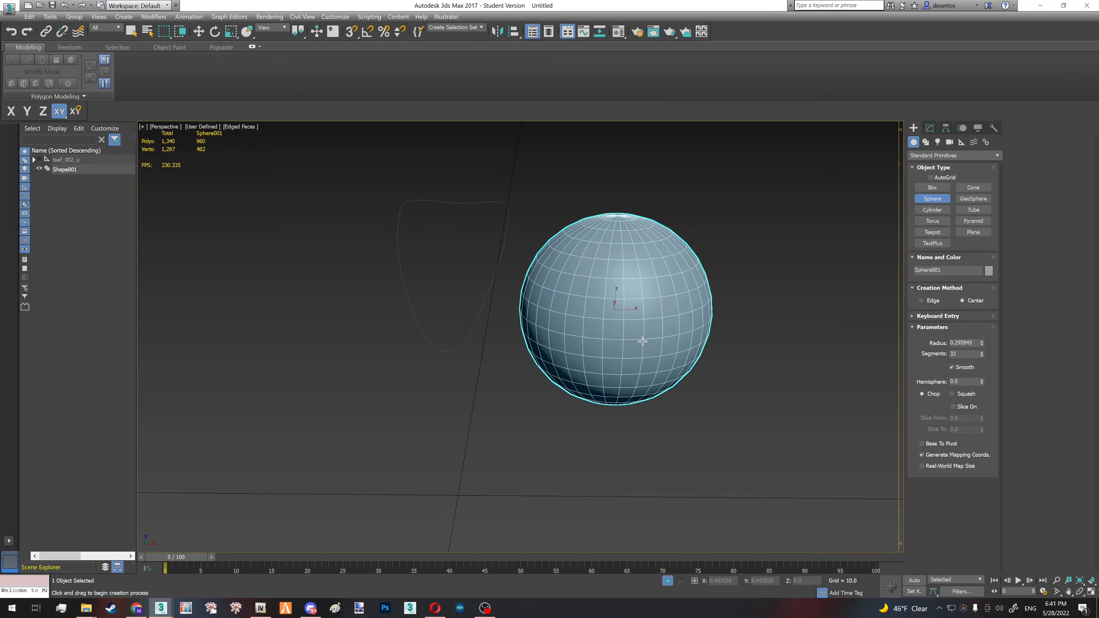
pyautogui.doubleClick(965, 353)
pyautogui.write('6')
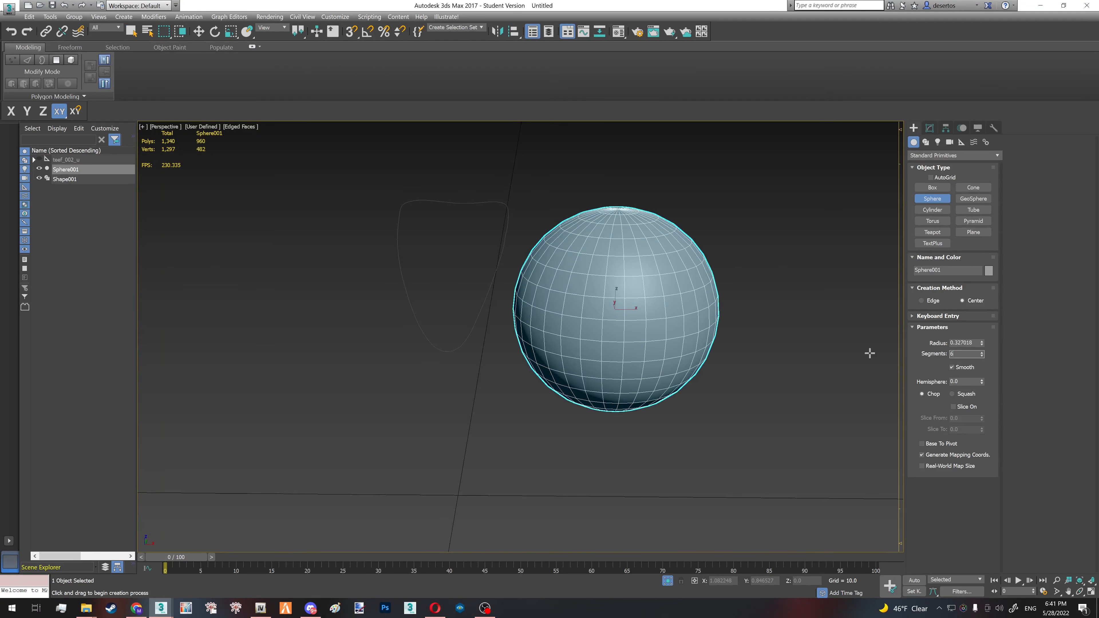
pyautogui.keyDown('alt'); pyautogui.moveTo(619, 321); pyautogui.dragTo(615, 364, button='middle'); pyautogui.keyUp('alt')
# - Try a radius of 0.01 on the sphere, settle on 0.005 and leave sphere creation
pyautogui.doubleClick(969, 342)
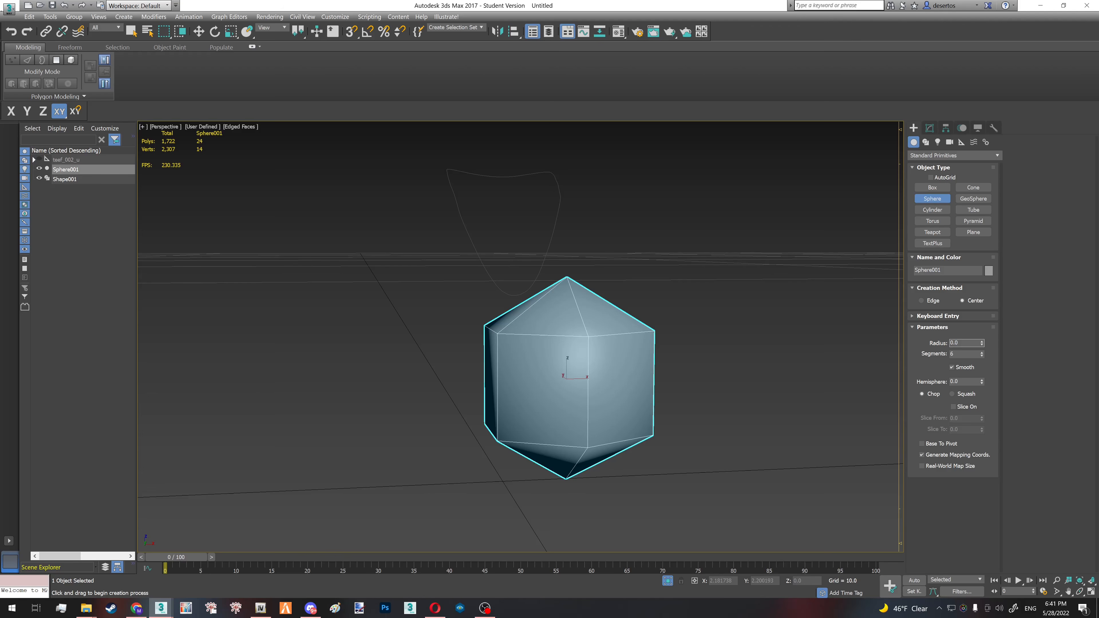
pyautogui.press('Return')
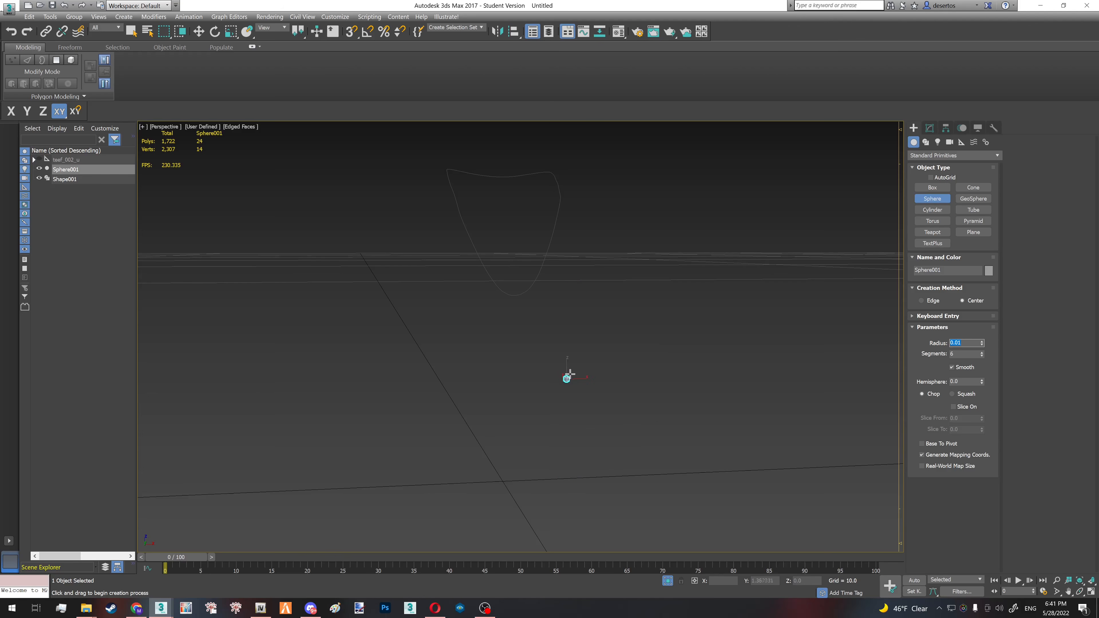
pyautogui.keyDown('alt'); pyautogui.moveTo(567, 381); pyautogui.dragTo(525, 374, button='middle'); pyautogui.keyUp('alt')
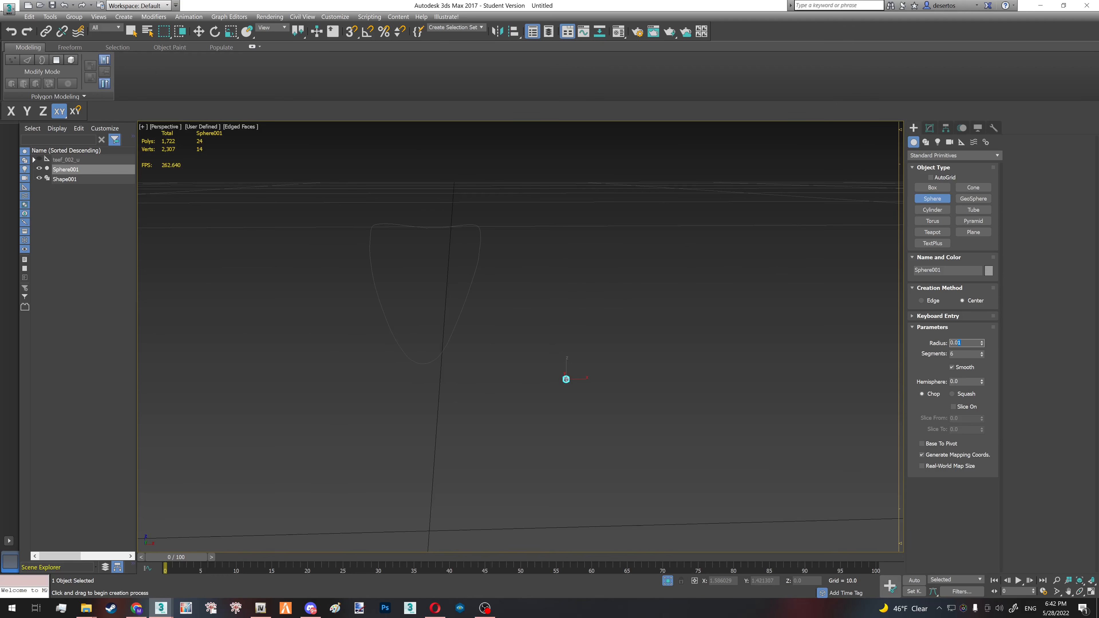
pyautogui.rightClick(630, 378)
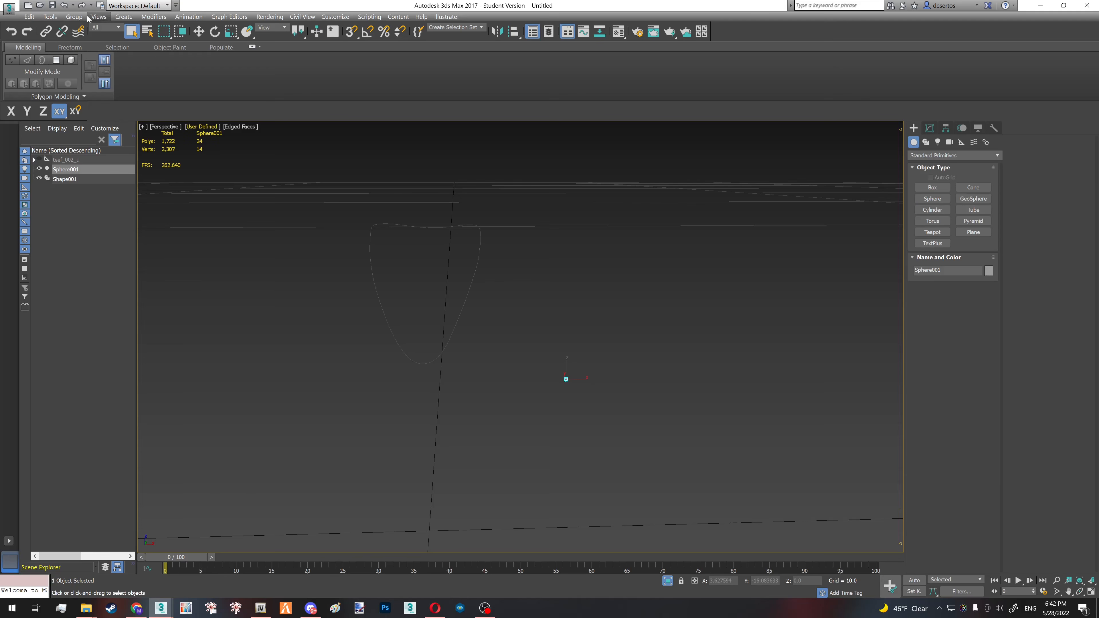
# - Start the Spacing Tool for the small sphere and pick the Shape001 spline as its path
pyautogui.click(49, 16)
pyautogui.moveTo(87, 168)
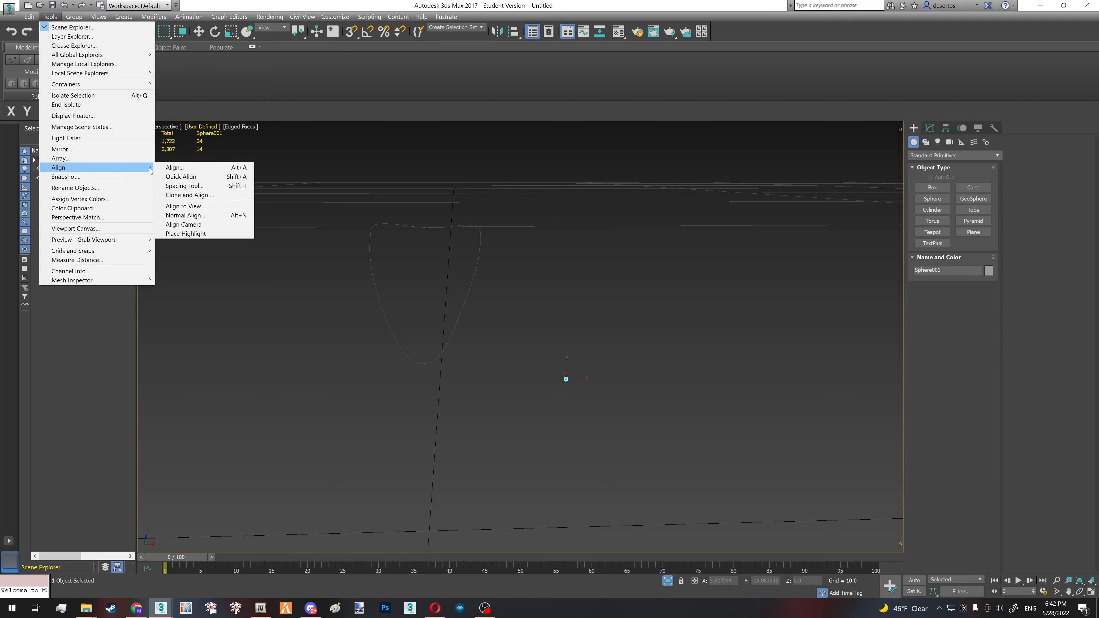
pyautogui.click(184, 185)
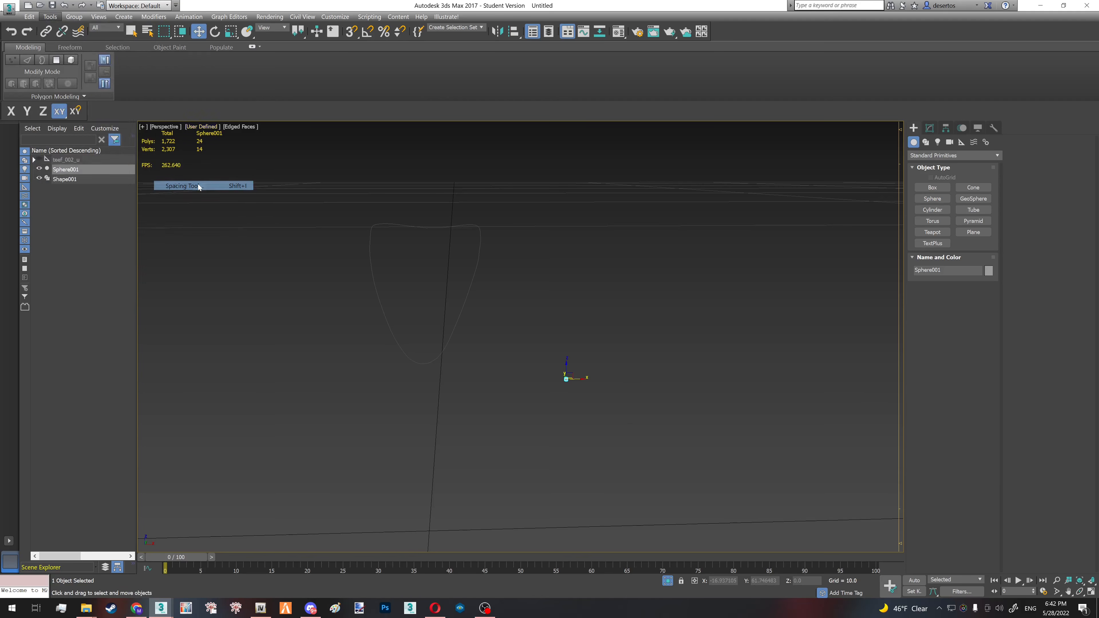
pyautogui.click(47, 27)
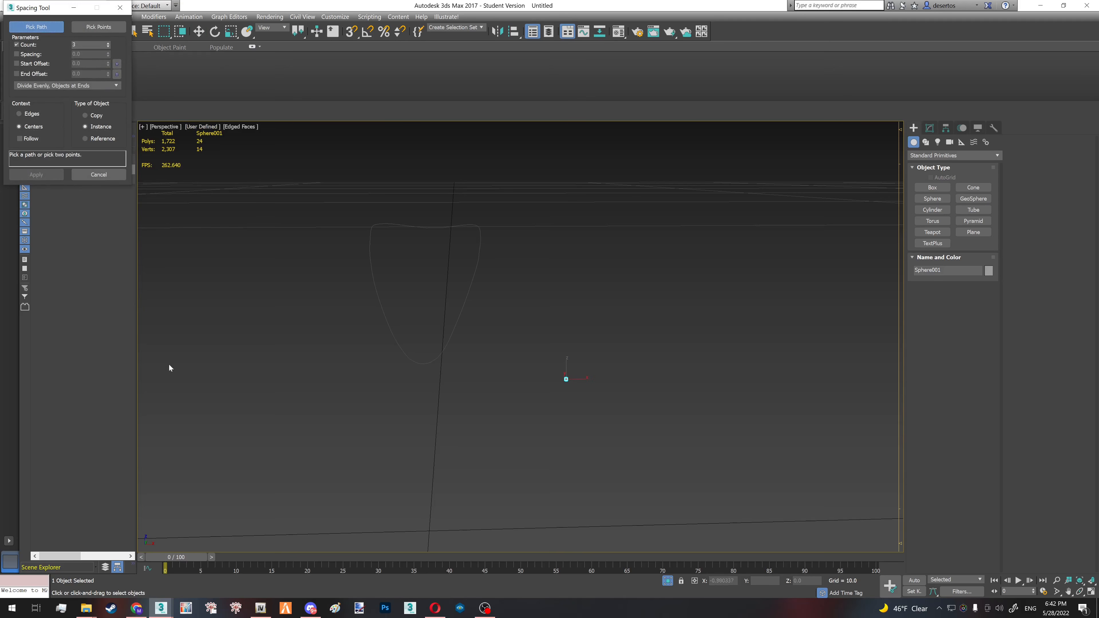
pyautogui.click(390, 339)
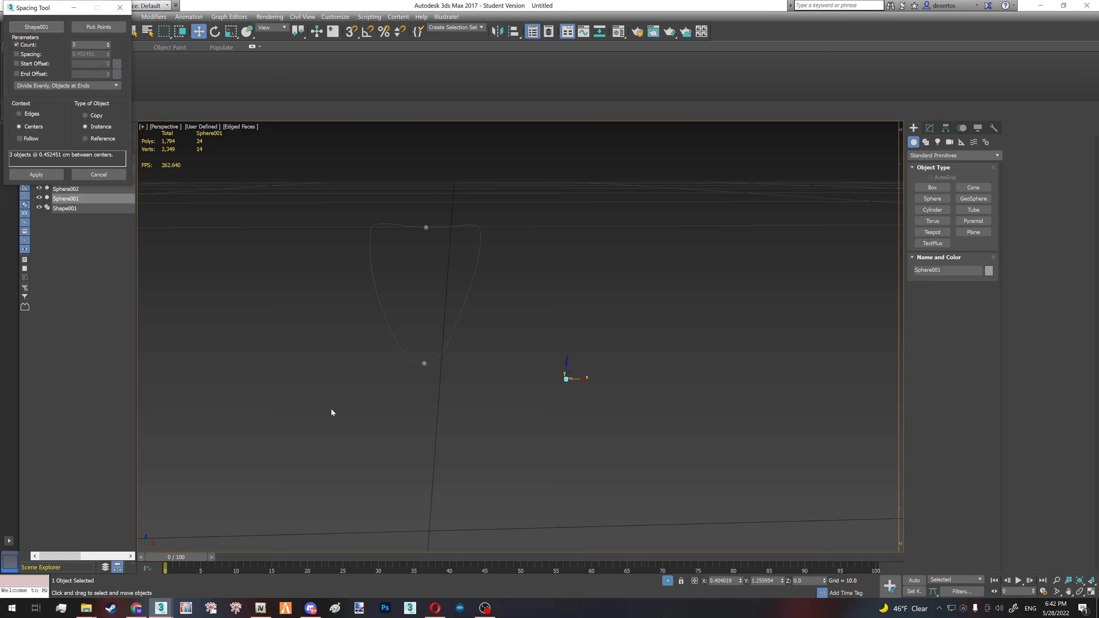
# - Distribute 10 instanced spheres evenly along the spline, apply the spacing and close the tool
pyautogui.doubleClick(81, 45)
pyautogui.click(108, 43)
pyautogui.click(108, 43)
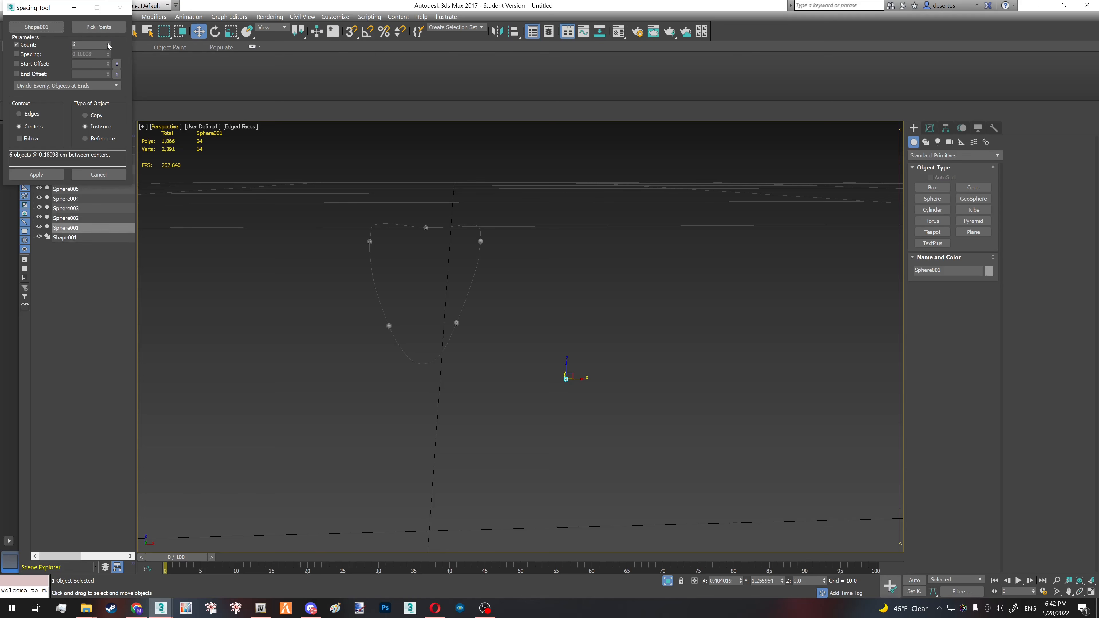
pyautogui.click(109, 43)
pyautogui.click(109, 43)
pyautogui.click(109, 44)
pyautogui.click(108, 44)
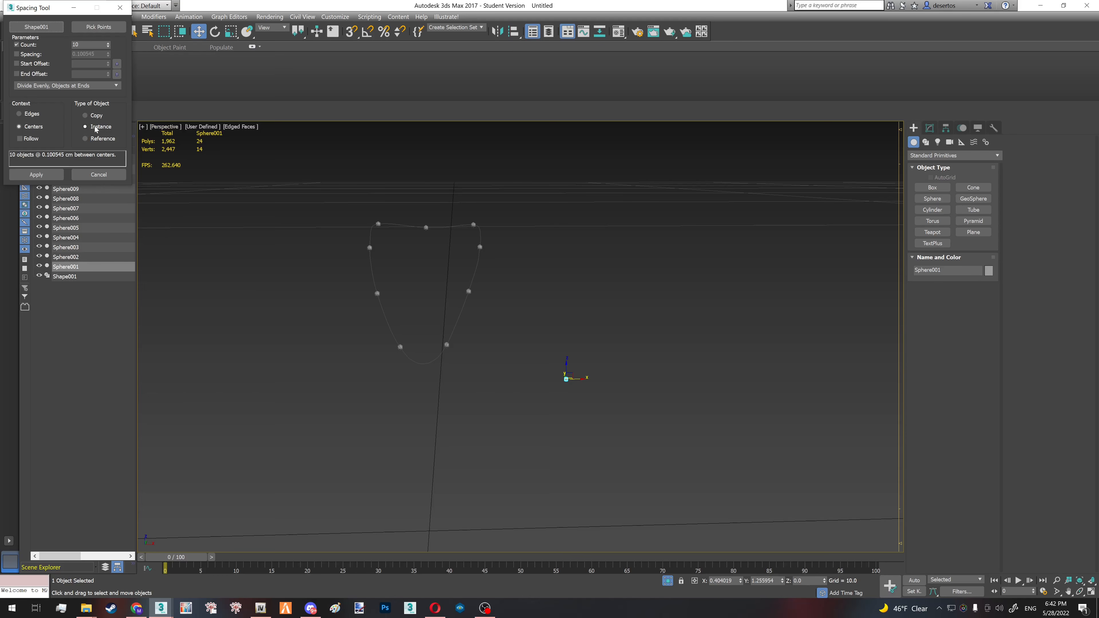
pyautogui.click(35, 175)
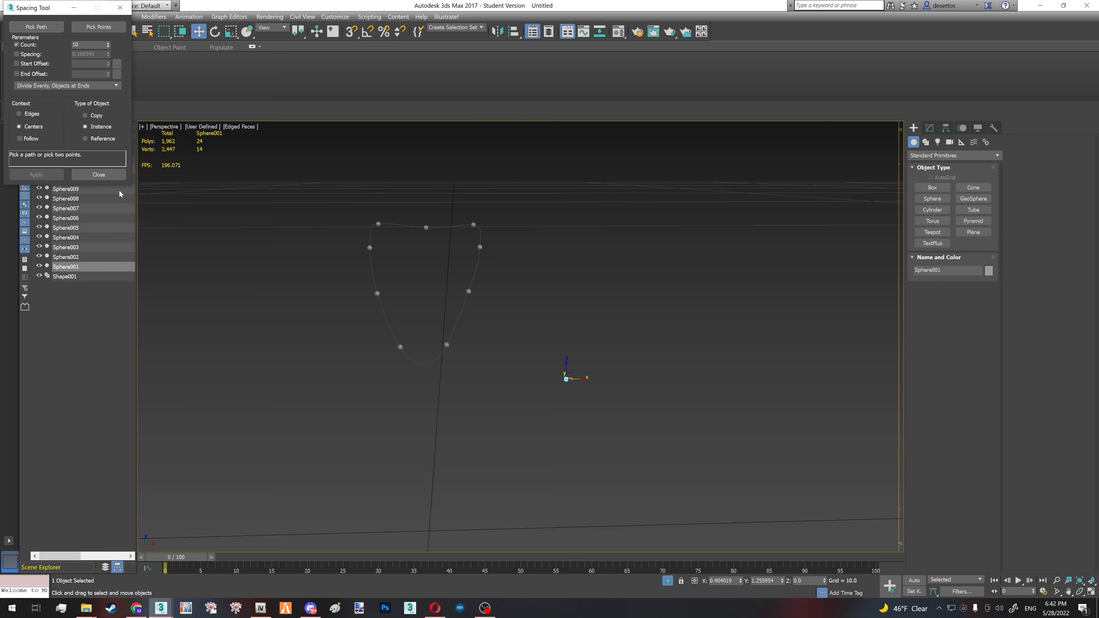
pyautogui.click(98, 174)
# - Raise the original sphere beside the spline to a Z height of about 0.37
pyautogui.scroll(5, 565, 373)
pyautogui.scroll(-1, 565, 376)
pyautogui.moveTo(565, 377); pyautogui.dragTo(598, 379, button='middle')
pyautogui.scroll(-4, 597, 379)
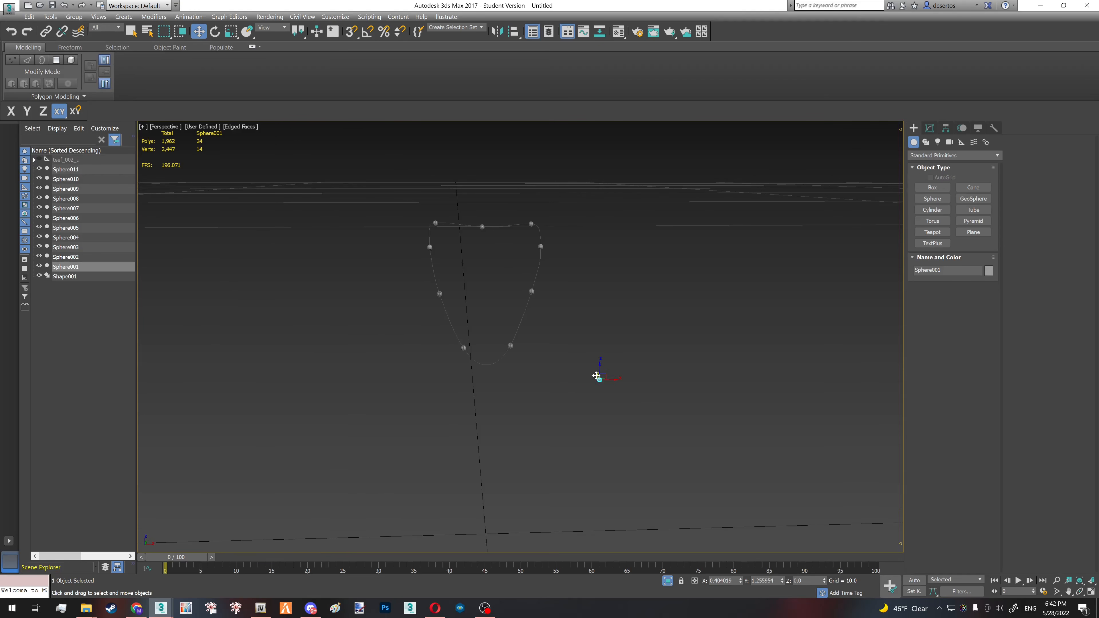
pyautogui.moveTo(597, 376); pyautogui.dragTo(607, 286)
# - Add an Edit Poly modifier to the original sphere
pyautogui.click(930, 128)
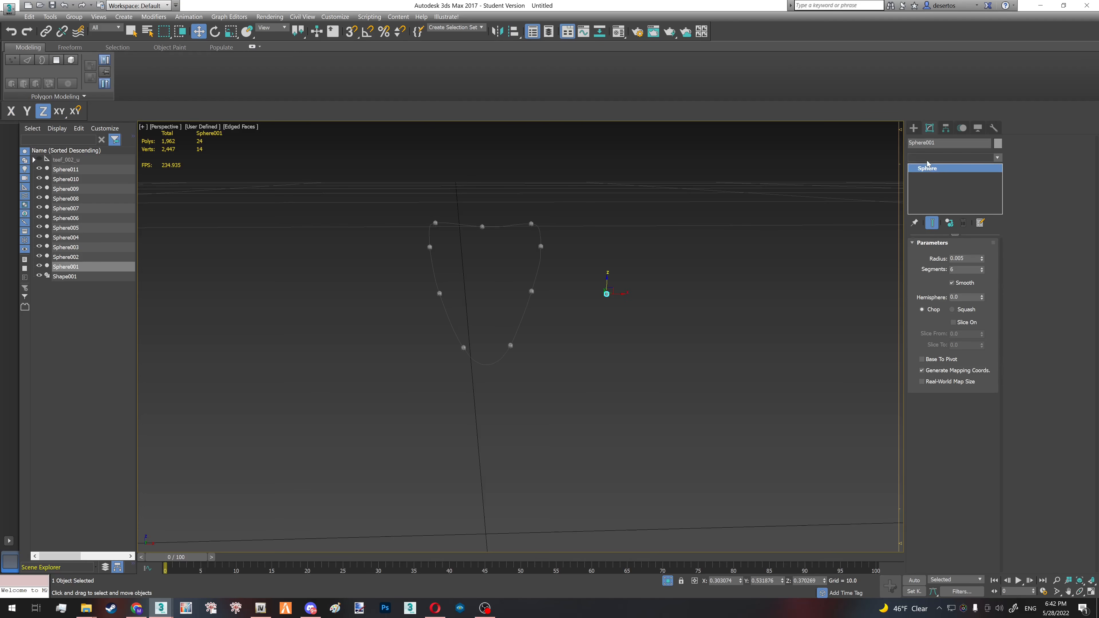
pyautogui.click(927, 159)
pyautogui.press('e')
pyautogui.click(926, 191)
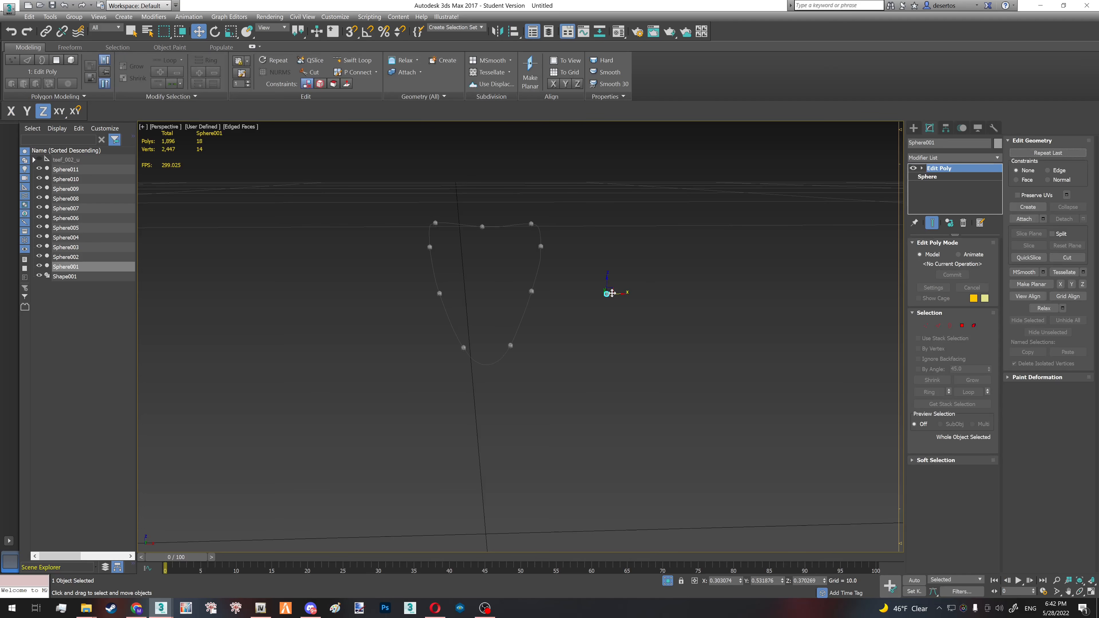
# - Select the six side polygons around the original sphere's middle and scale them inward uniformly
pyautogui.scroll(10, 611, 293)
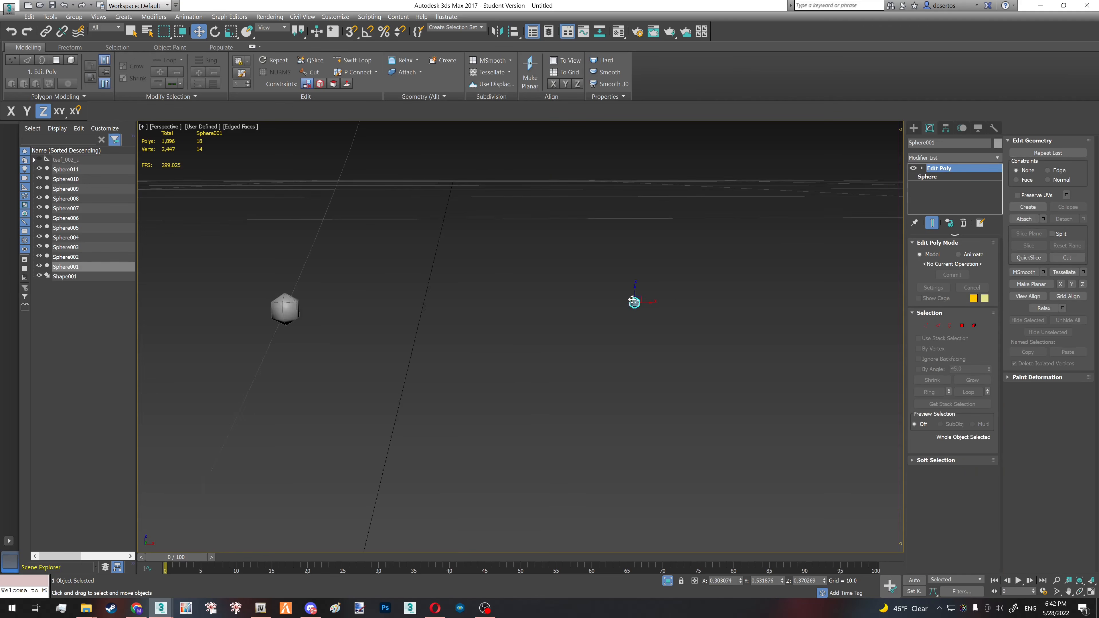
pyautogui.scroll(5, 632, 300)
pyautogui.press('4')
pyautogui.press('F3')
pyautogui.moveTo(639, 319); pyautogui.dragTo(560, 262, button='middle')
pyautogui.moveTo(510, 257); pyautogui.dragTo(611, 263)
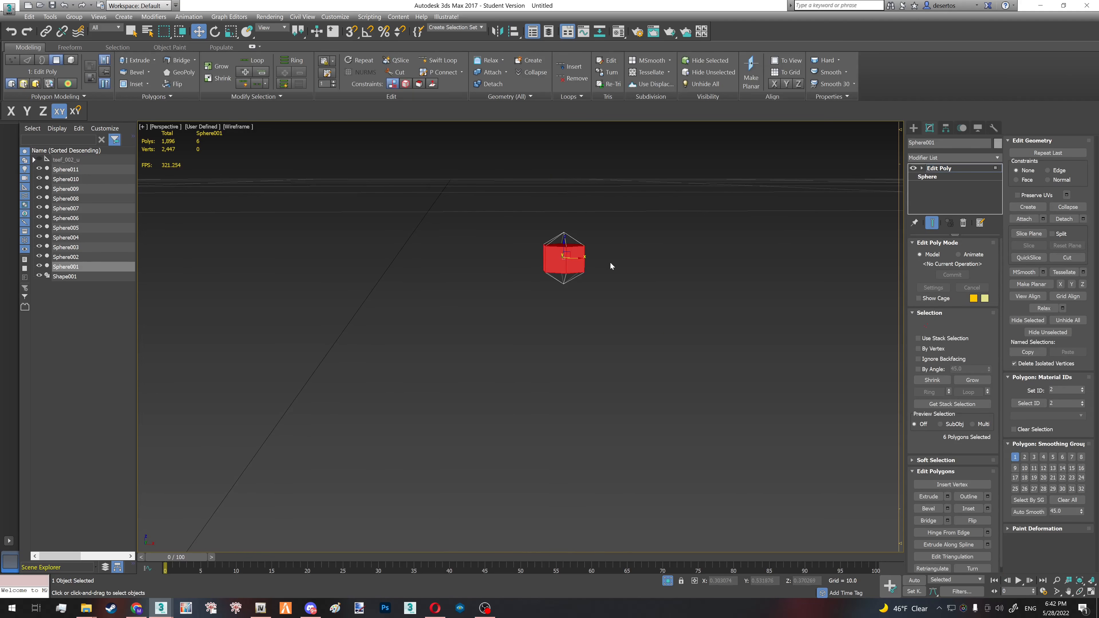
pyautogui.press('F3')
pyautogui.scroll(-7, 586, 268)
pyautogui.scroll(9, 580, 265)
pyautogui.press('r')
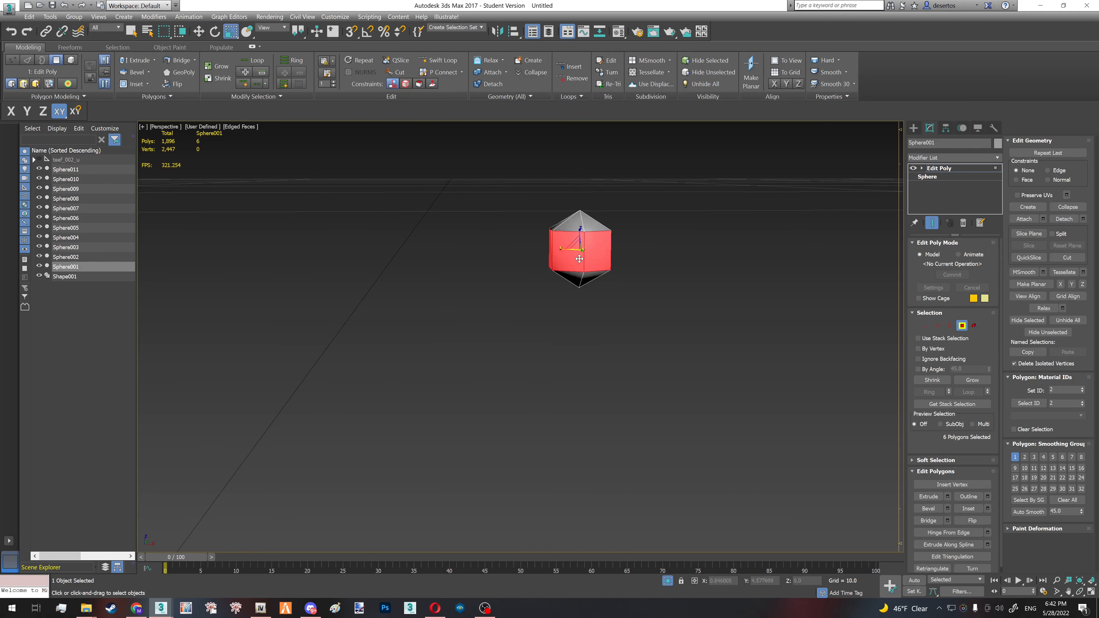
pyautogui.moveTo(579, 258); pyautogui.dragTo(582, 265)
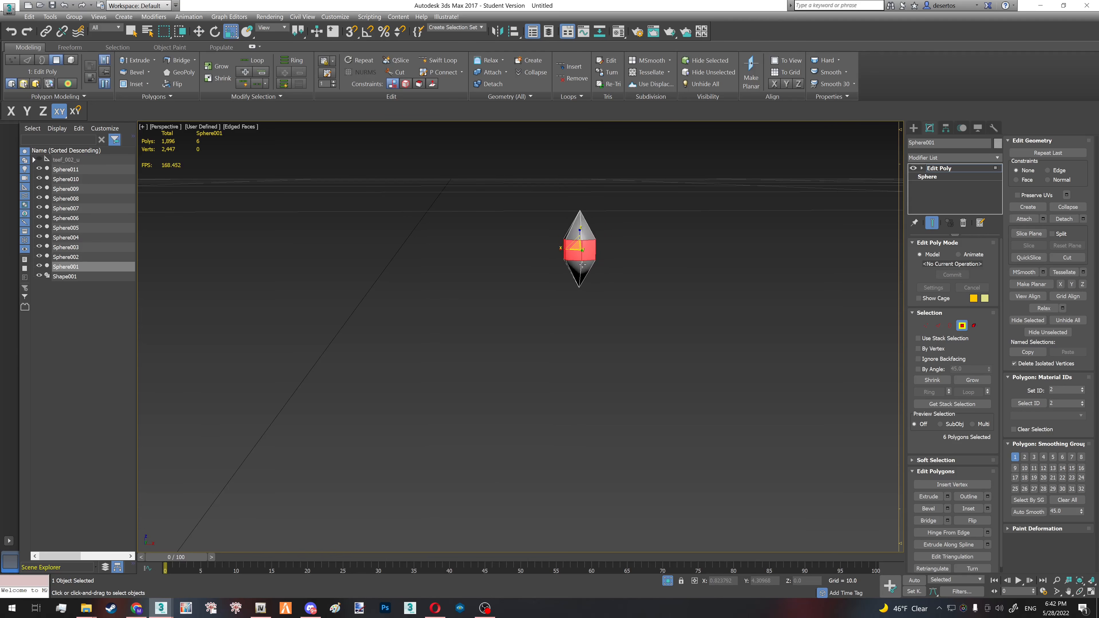
pyautogui.scroll(-10, 582, 265)
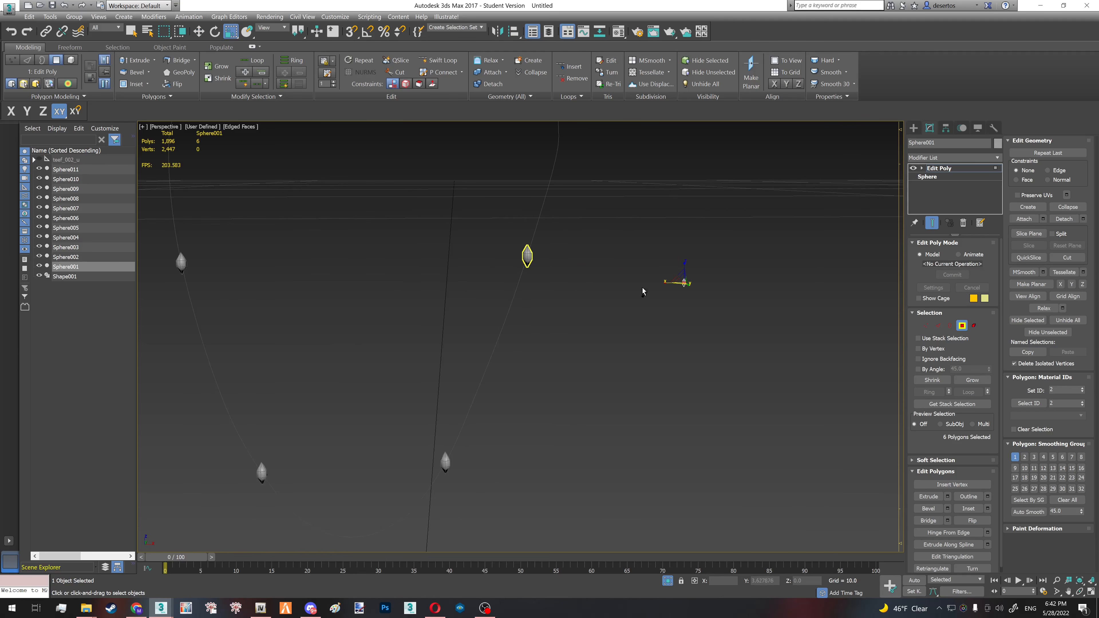
# - Lower the original sphere's top vertex along Z to about 0.373 and leave vertex editing
pyautogui.moveTo(683, 281); pyautogui.dragTo(682, 313)
pyautogui.scroll(4, 683, 275)
pyautogui.press('1')
pyautogui.press('w')
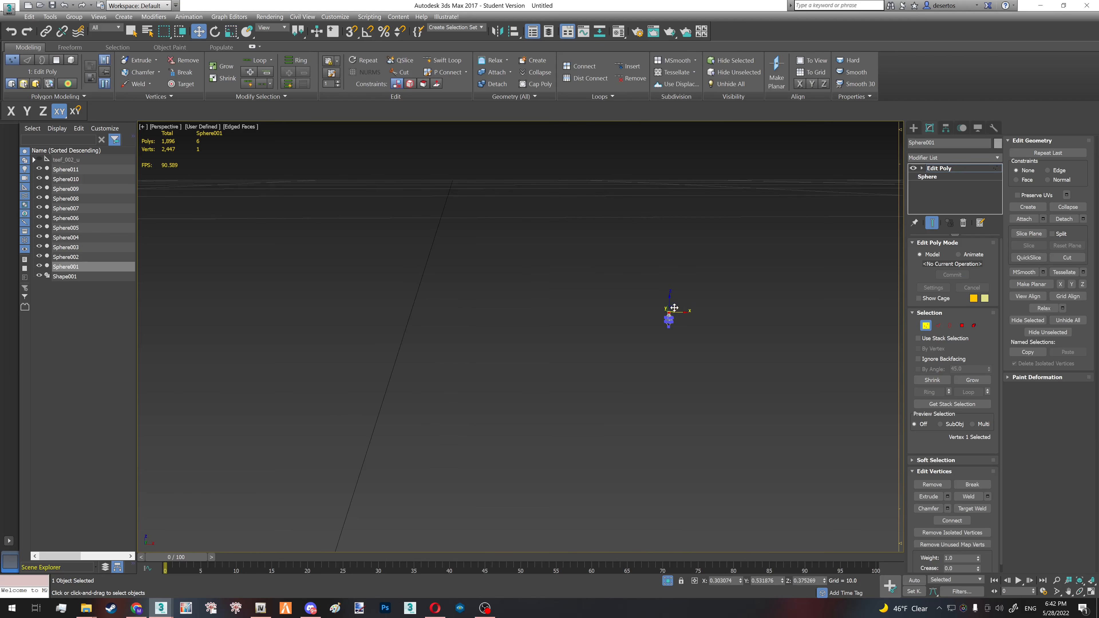
pyautogui.scroll(-2, 675, 308)
pyautogui.moveTo(672, 300); pyautogui.dragTo(674, 305)
pyautogui.moveTo(447, 347); pyautogui.dragTo(509, 295, button='middle')
pyautogui.press('1')
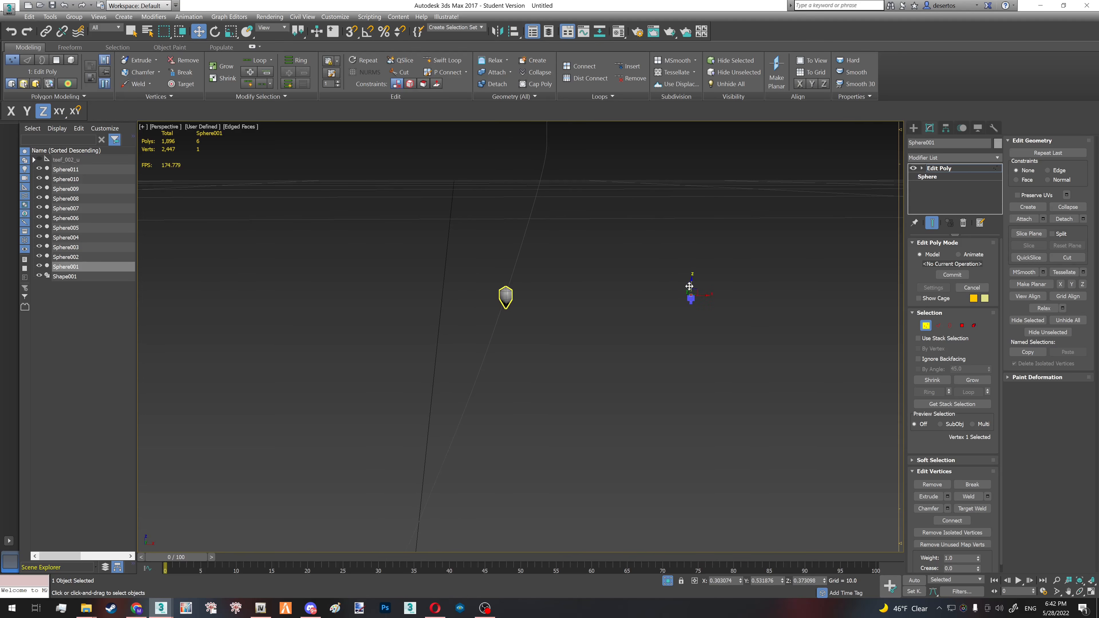
pyautogui.scroll(6, 575, 316)
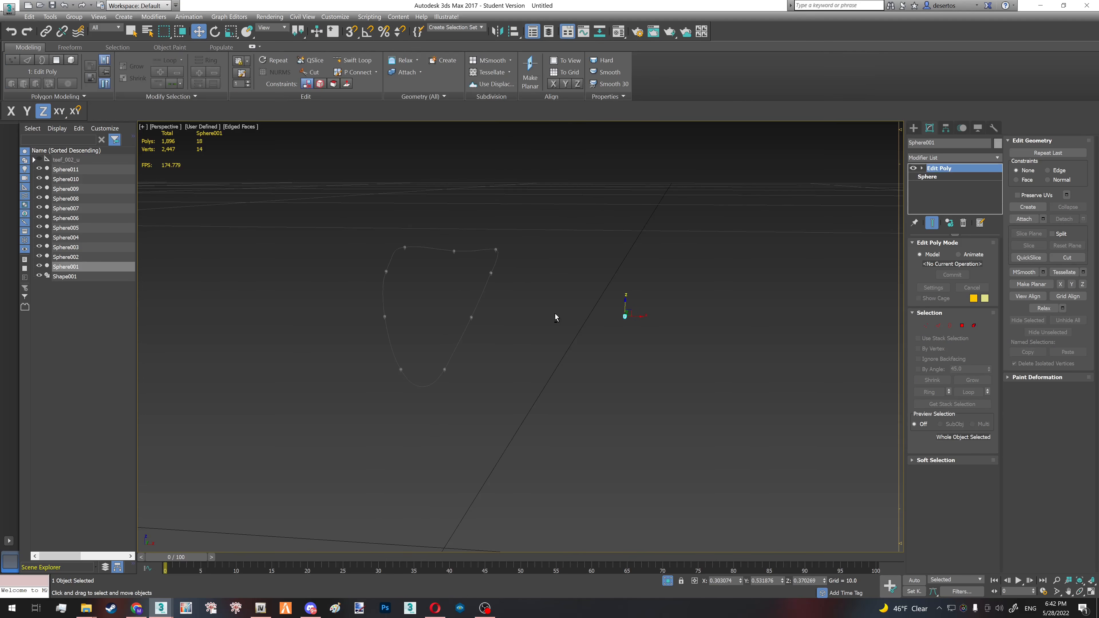
# - Try deleting the original sphere and re-enabling viewport rendering on Shape001 to compare the cord with the beads
pyautogui.press('Delete')
pyautogui.click(478, 302)
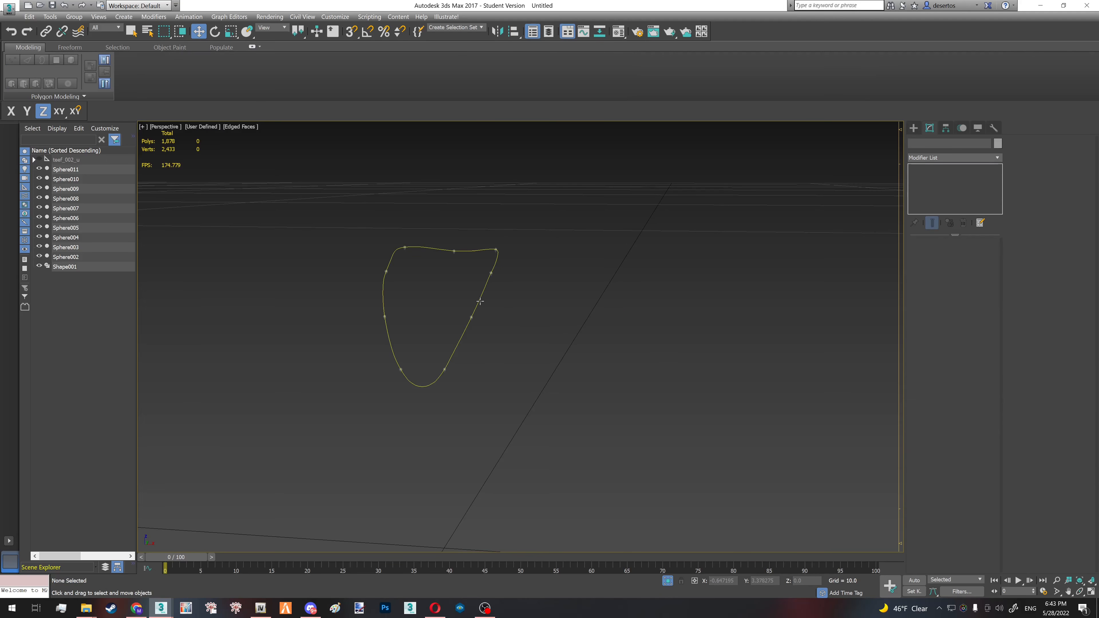
pyautogui.click(946, 262)
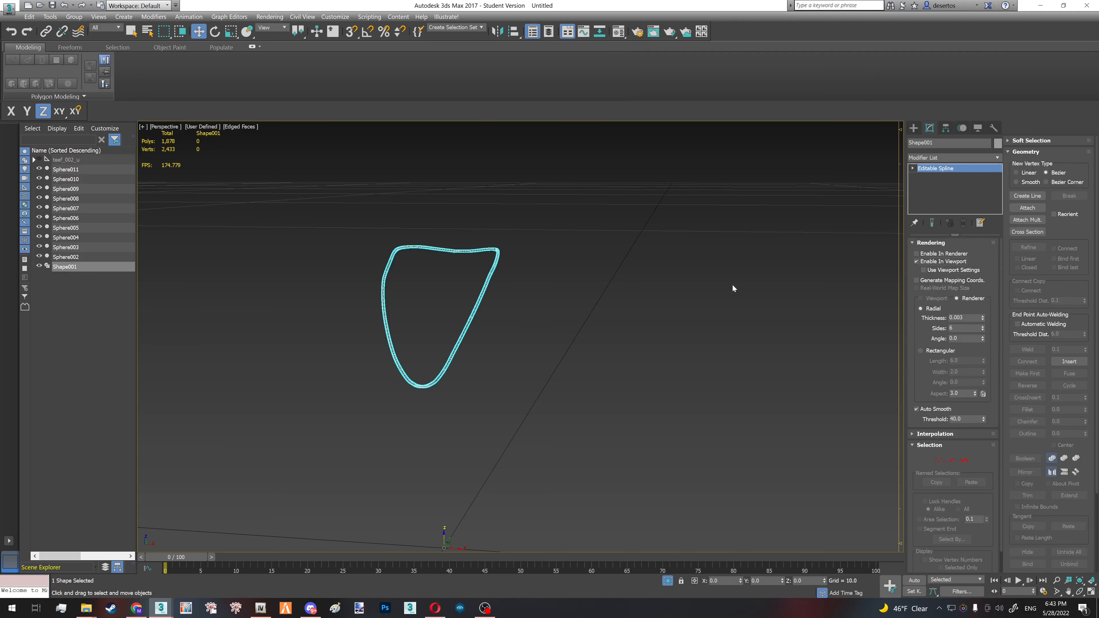
pyautogui.scroll(5, 467, 329)
pyautogui.scroll(-3, 487, 330)
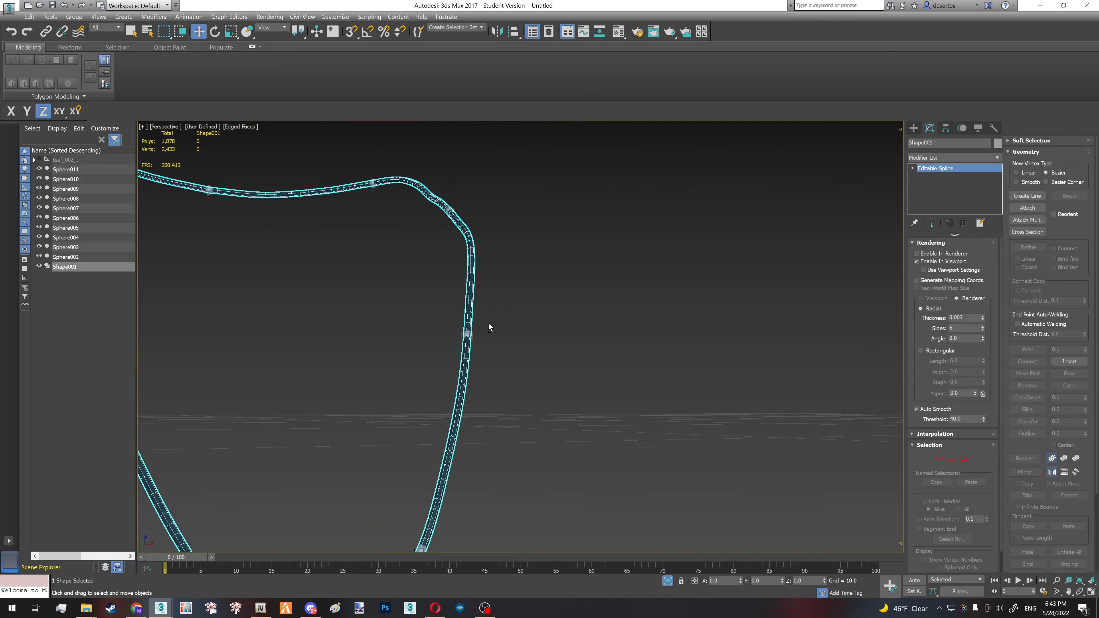
pyautogui.click(471, 330)
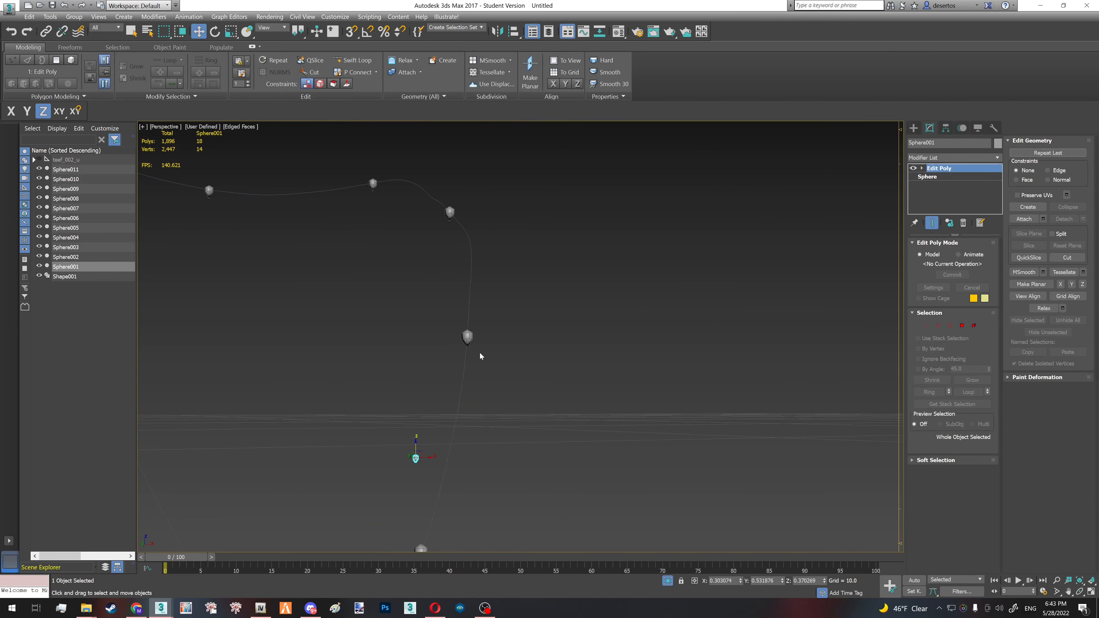
# - Enable viewport rendering on the Shape001 spline and set its radial thickness to 0.002
pyautogui.click(467, 352)
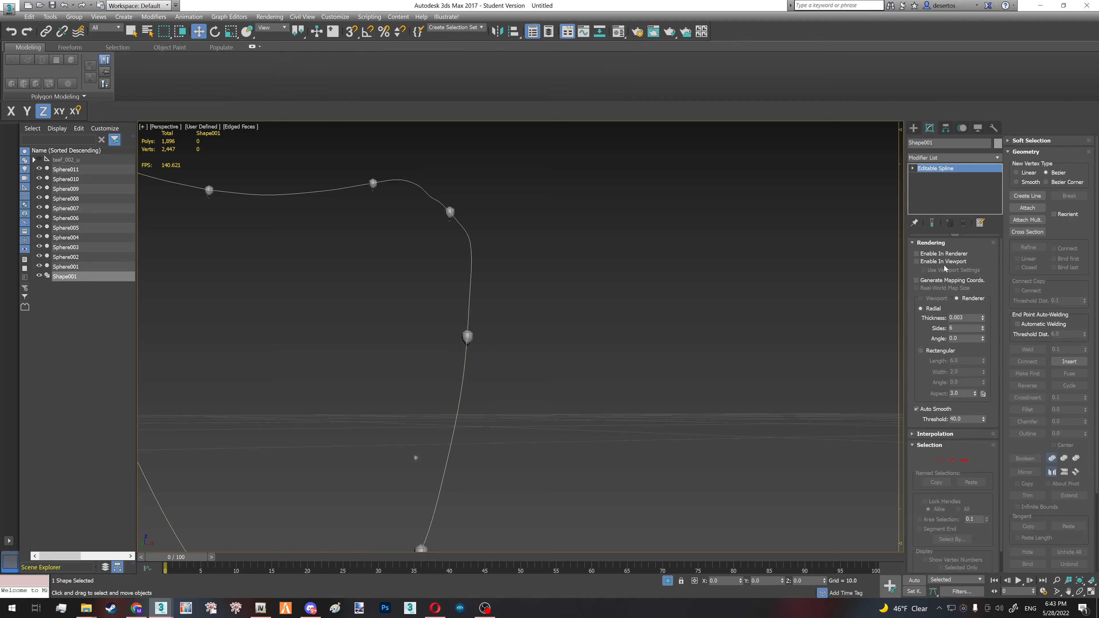
pyautogui.click(944, 261)
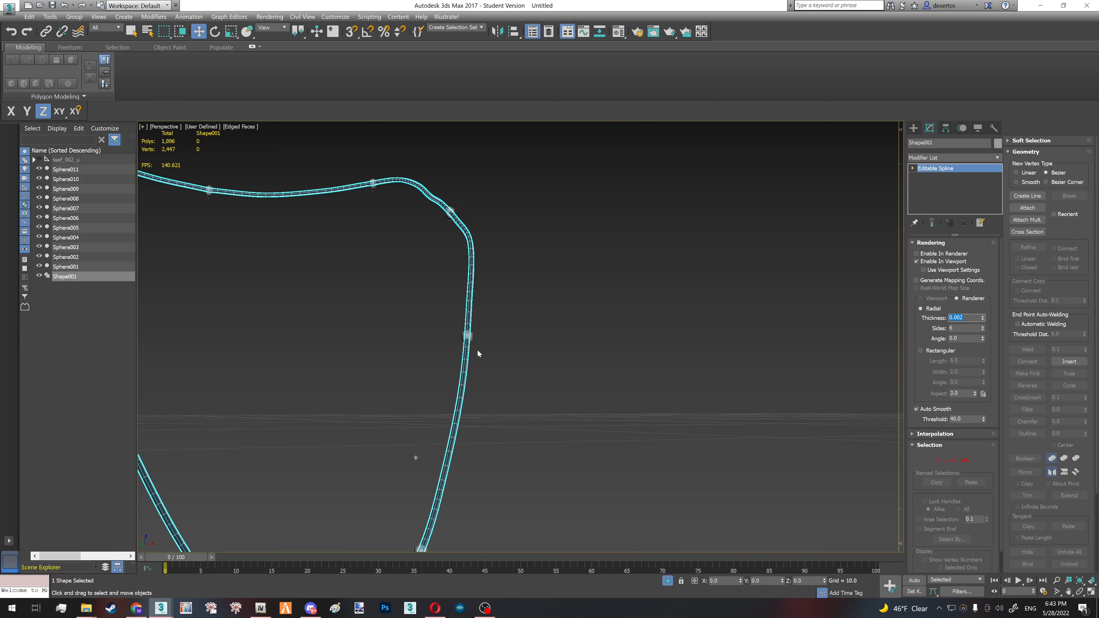
pyautogui.keyDown('alt'); pyautogui.moveTo(476, 353); pyautogui.dragTo(358, 311, button='middle'); pyautogui.keyUp('alt')
pyautogui.click(398, 293)
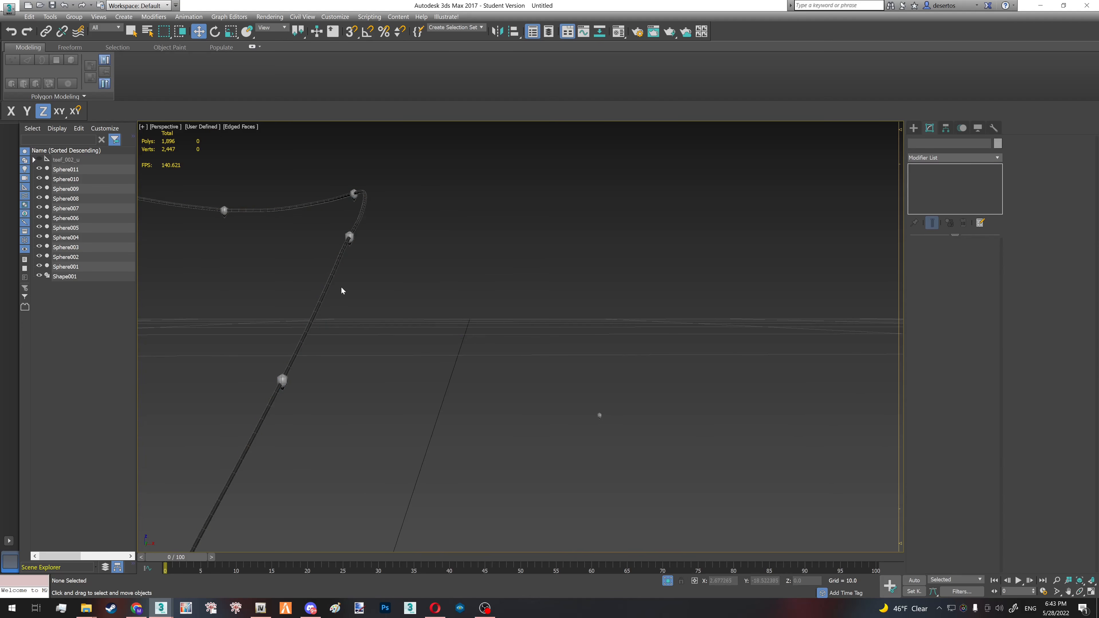
# - Select all polygons of the original sphere and scale them to make the instanced beads larger and vertically elongated
pyautogui.click(608, 424)
pyautogui.press('4')
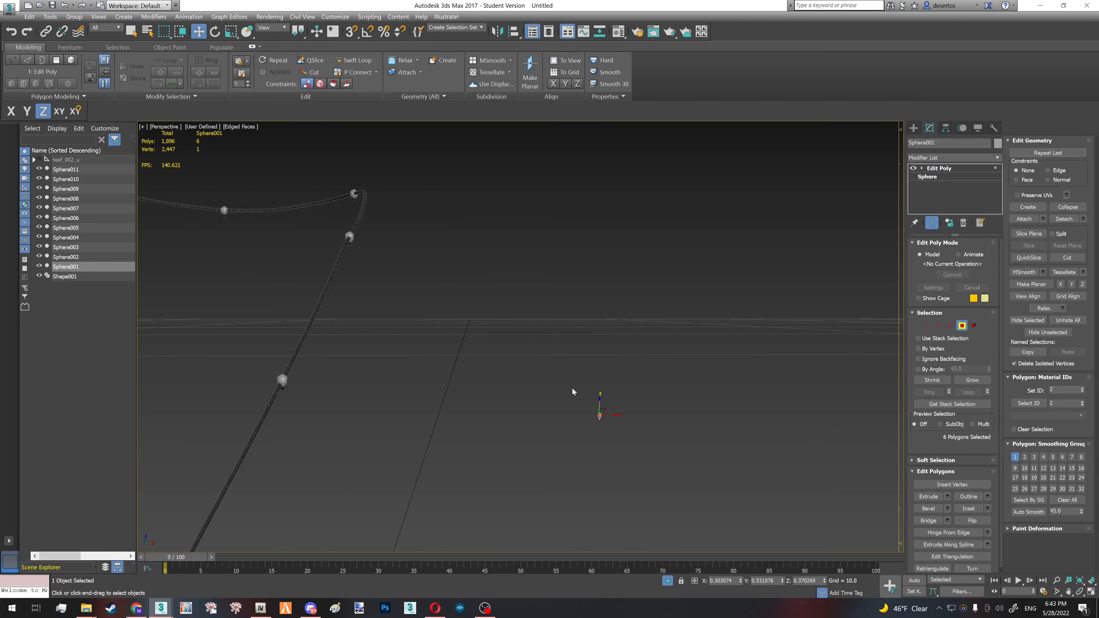
pyautogui.moveTo(572, 388); pyautogui.dragTo(600, 411)
pyautogui.press('r')
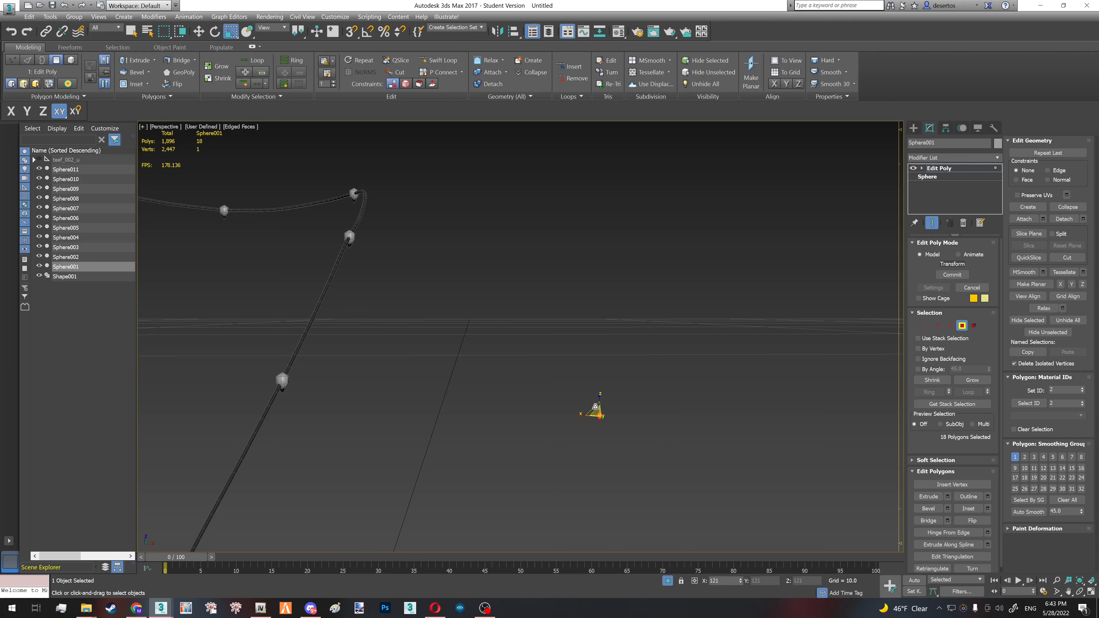
pyautogui.moveTo(594, 402)
pyautogui.mouseDown()
pyautogui.moveTo(601, 396)
pyautogui.moveTo(601, 408)
pyautogui.mouseUp()
pyautogui.click(574, 398)
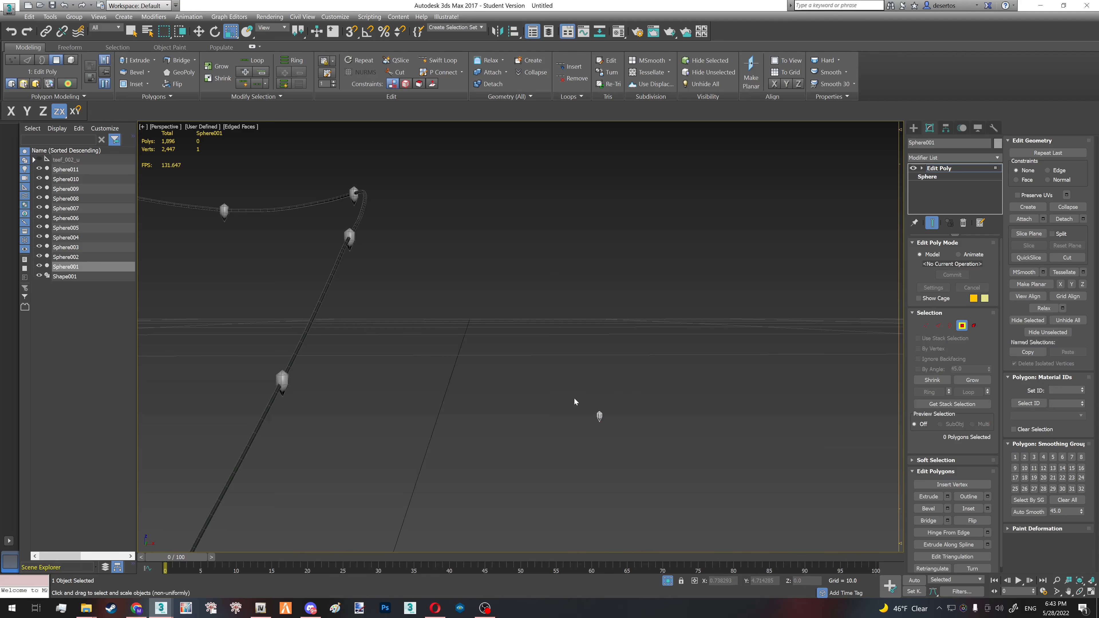
pyautogui.press('4')
# - Select Shape001 with the ten beads along it, excluding the original sphere, and collapse them into a single mesh
pyautogui.scroll(-5, 541, 384)
pyautogui.click(528, 377)
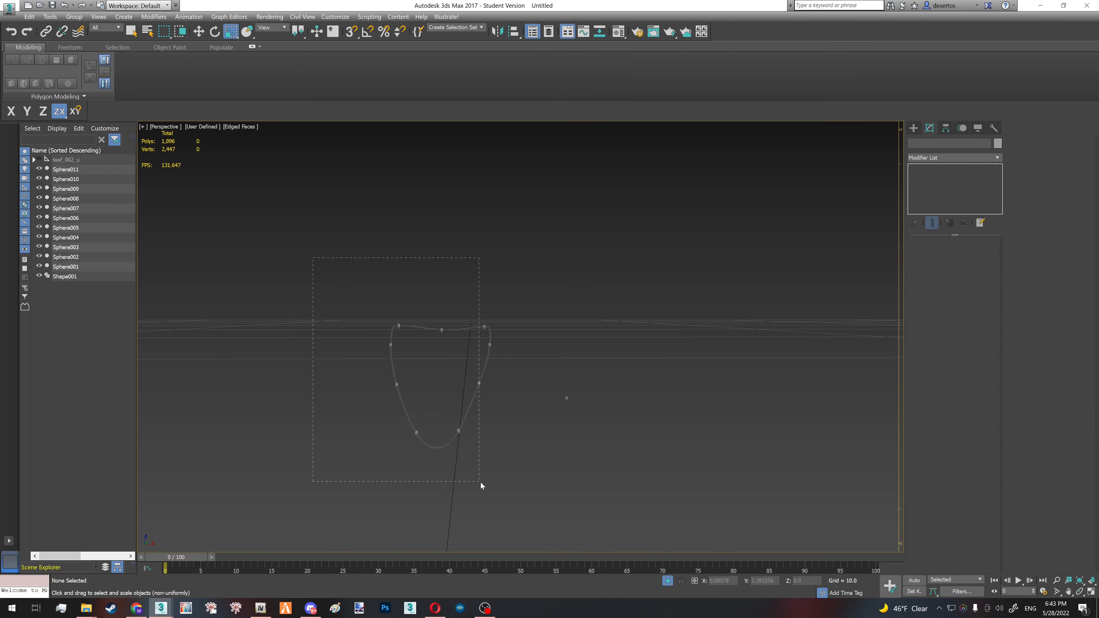
pyautogui.moveTo(480, 482); pyautogui.dragTo(524, 551)
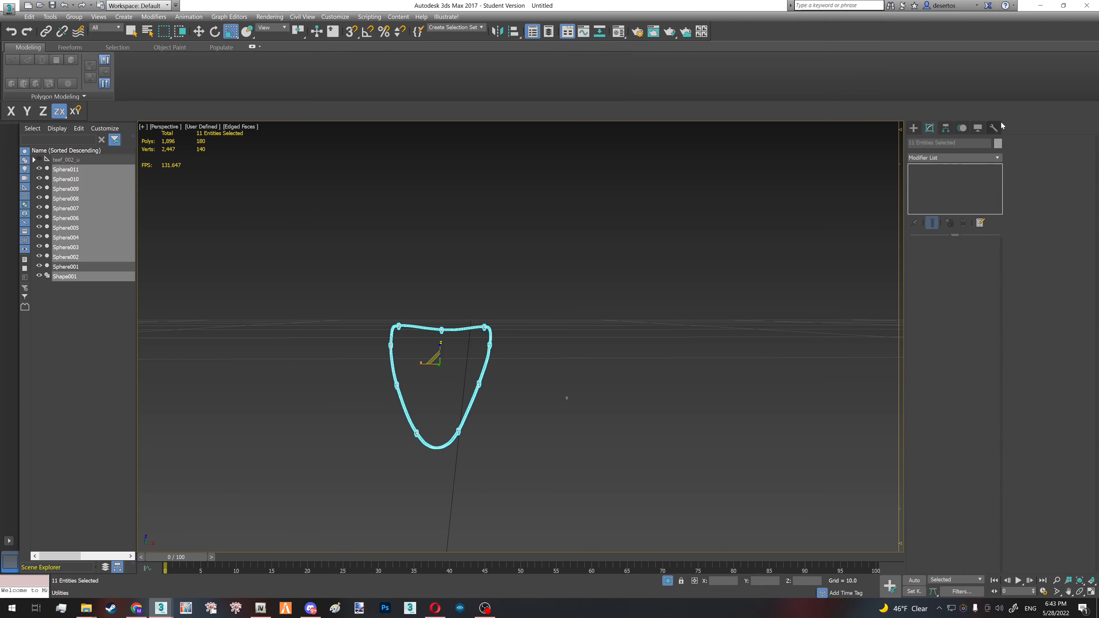
pyautogui.click(995, 128)
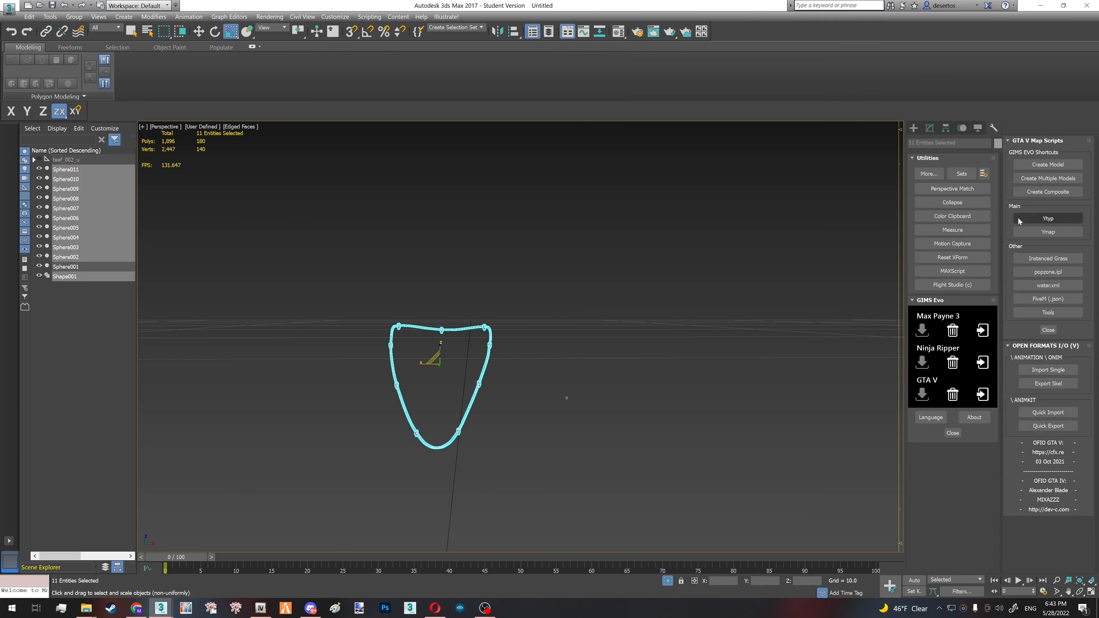
pyautogui.click(953, 202)
pyautogui.click(1048, 558)
pyautogui.click(609, 432)
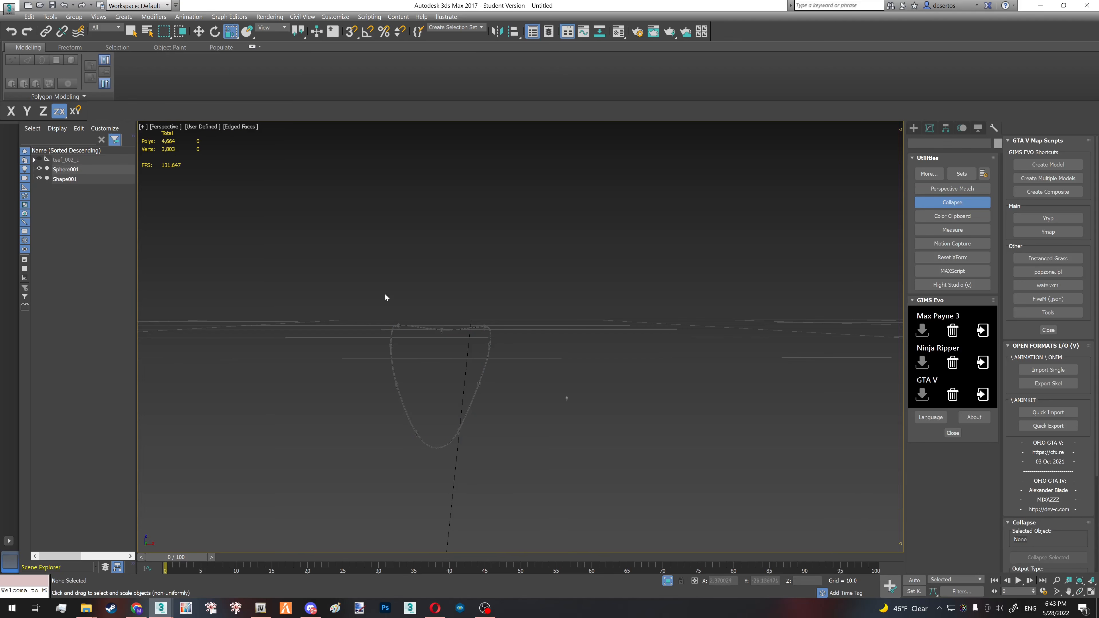
# - Delete the leftover original Sphere001 and select the collapsed necklace mesh for inspection
pyautogui.click(441, 329)
pyautogui.press('w')
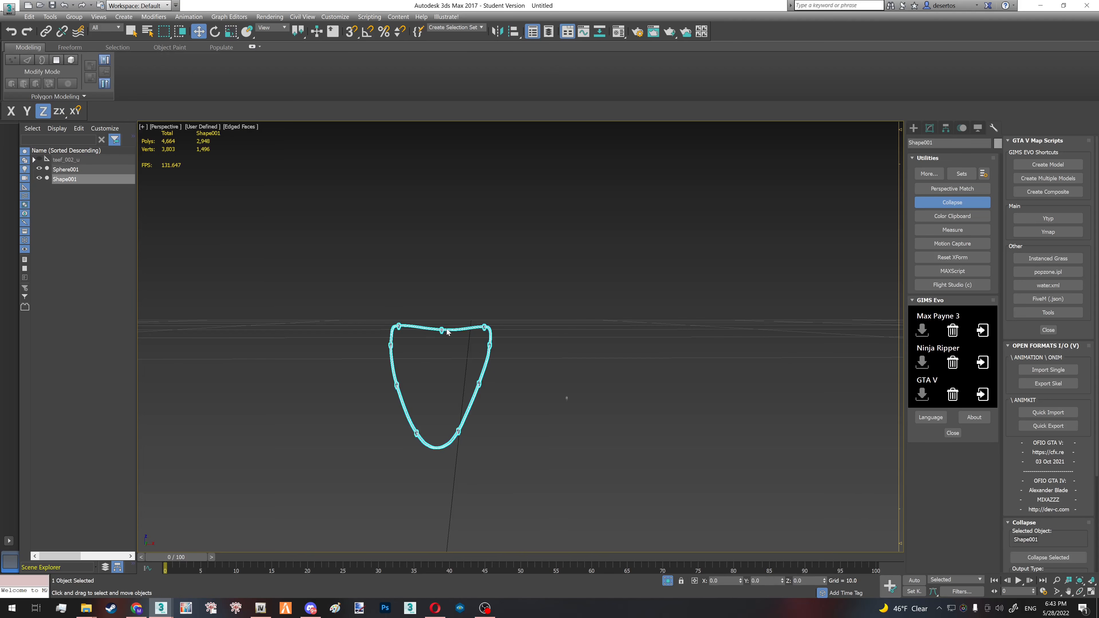
pyautogui.scroll(-5, 475, 346)
pyautogui.scroll(3, 470, 381)
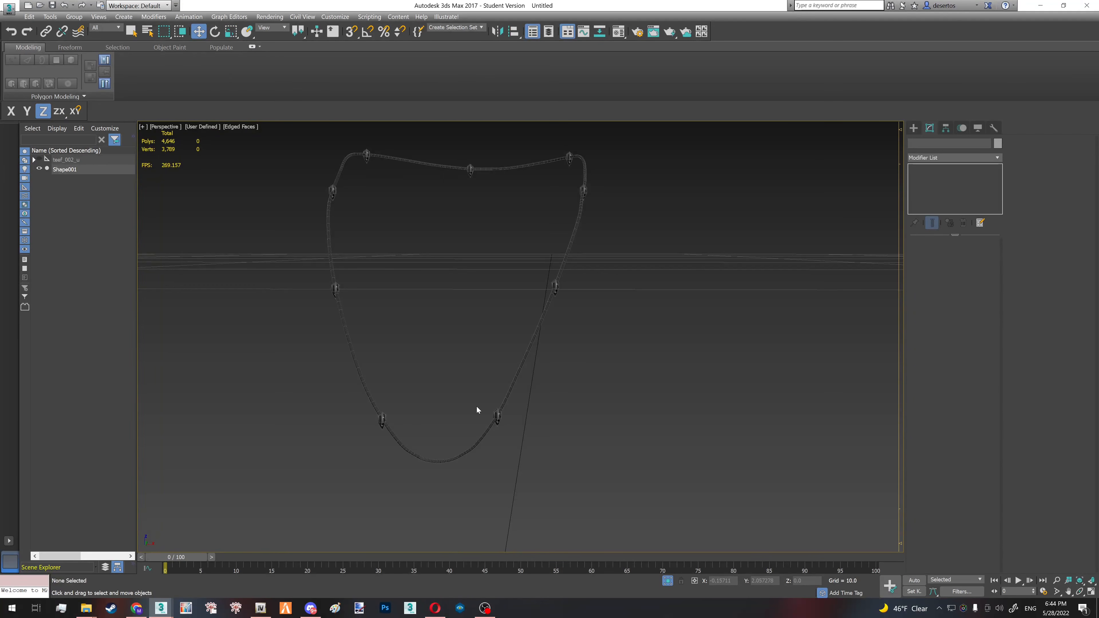
pyautogui.click(497, 420)
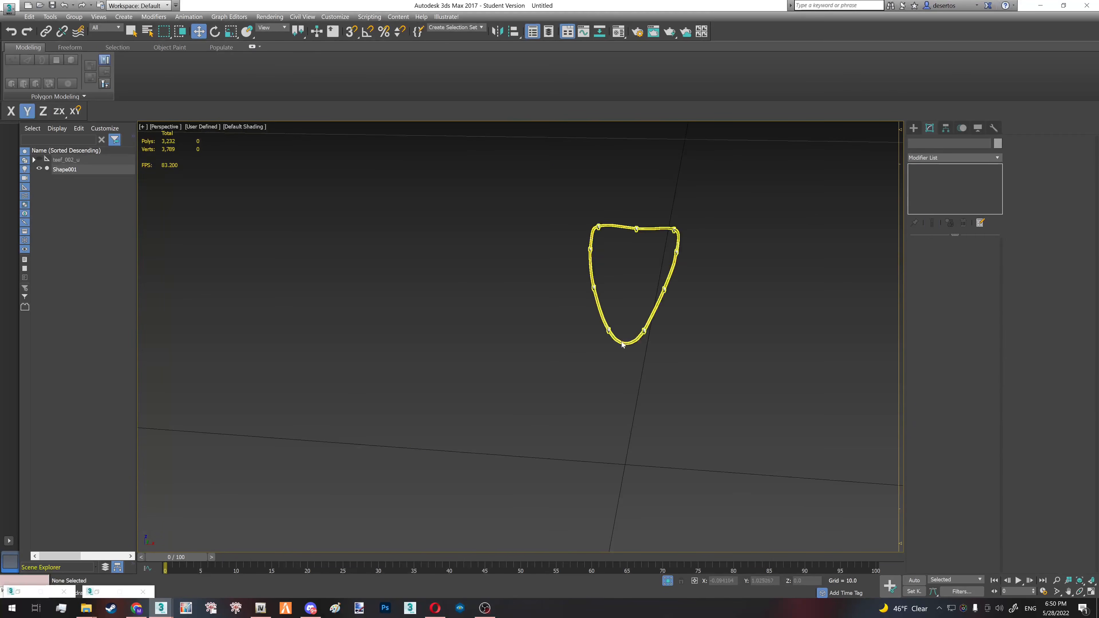
pyautogui.scroll(8, 629, 345)
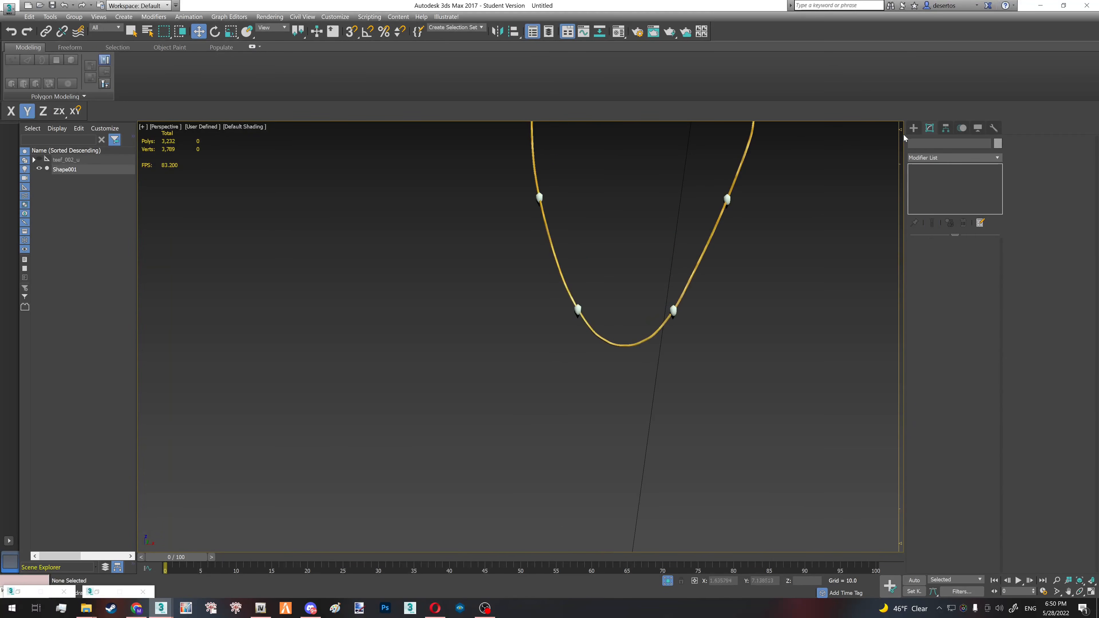
# - Create a tall box beside the necklace and convert it to an Editable Poly
pyautogui.click(914, 127)
pyautogui.click(938, 189)
pyautogui.scroll(-4, 751, 381)
pyautogui.moveTo(566, 391); pyautogui.dragTo(615, 427)
pyautogui.click(604, 300)
pyautogui.press('F4')
pyautogui.click(929, 127)
pyautogui.rightClick(943, 189)
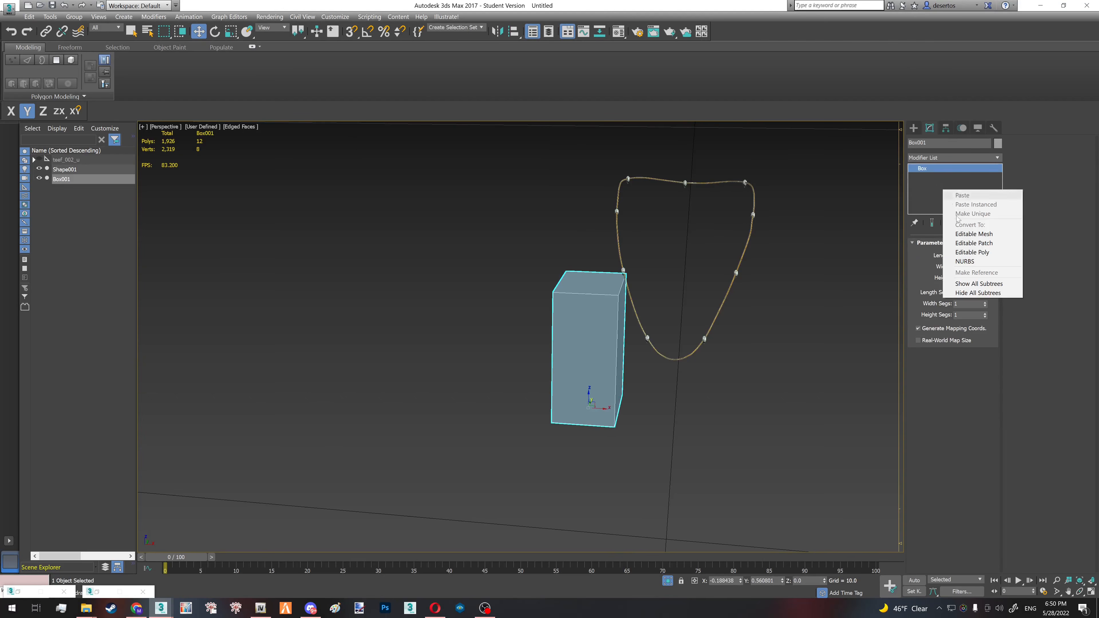
pyautogui.click(979, 263)
# - Select the four vertices on one side of the box and move them inward along Y to make it thinner
pyautogui.keyDown('alt'); pyautogui.moveTo(591, 329); pyautogui.dragTo(539, 323, button='middle'); pyautogui.keyUp('alt')
pyautogui.press('1')
pyautogui.keyDown('alt'); pyautogui.moveTo(652, 349); pyautogui.dragTo(646, 363, button='middle'); pyautogui.keyUp('alt')
pyautogui.press('F3')
pyautogui.moveTo(734, 467); pyautogui.dragTo(642, 257)
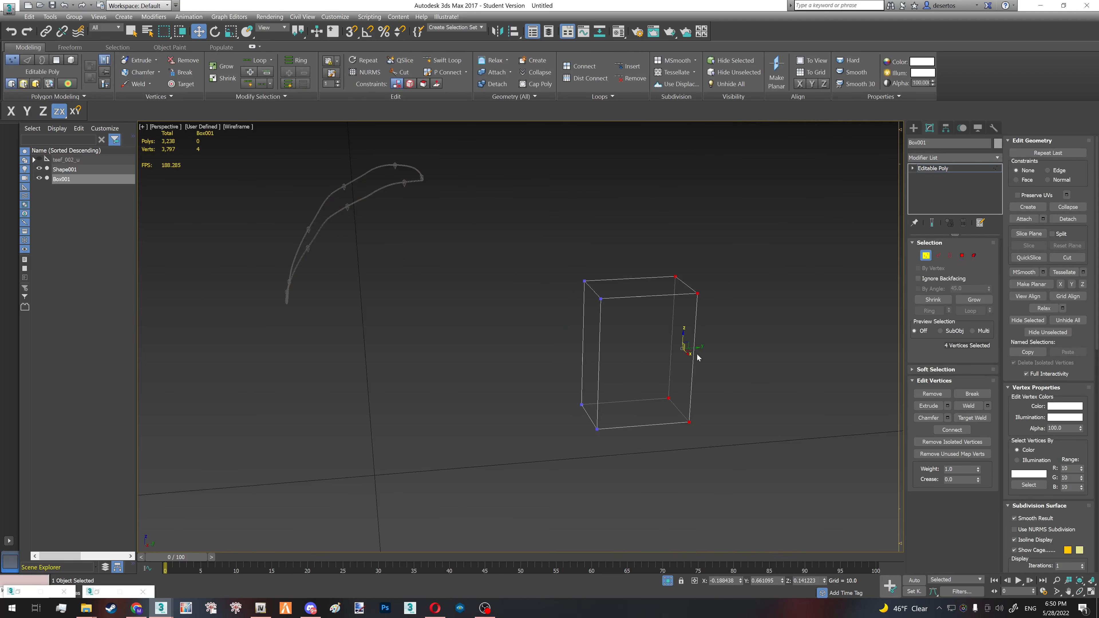
pyautogui.moveTo(695, 347); pyautogui.dragTo(632, 363)
pyautogui.press('F3')
# - Select the box's four vertical edges and connect them with one horizontal edge loop
pyautogui.press('2')
pyautogui.moveTo(550, 331); pyautogui.dragTo(641, 350)
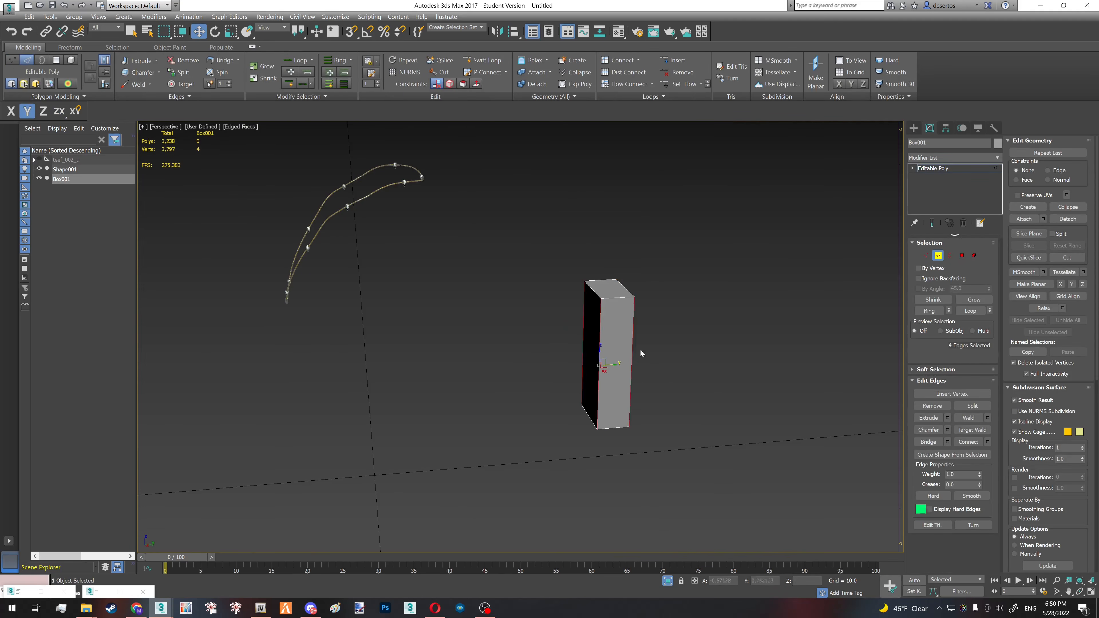
pyautogui.keyDown('alt'); pyautogui.moveTo(563, 346); pyautogui.dragTo(641, 344, button='middle'); pyautogui.keyUp('alt')
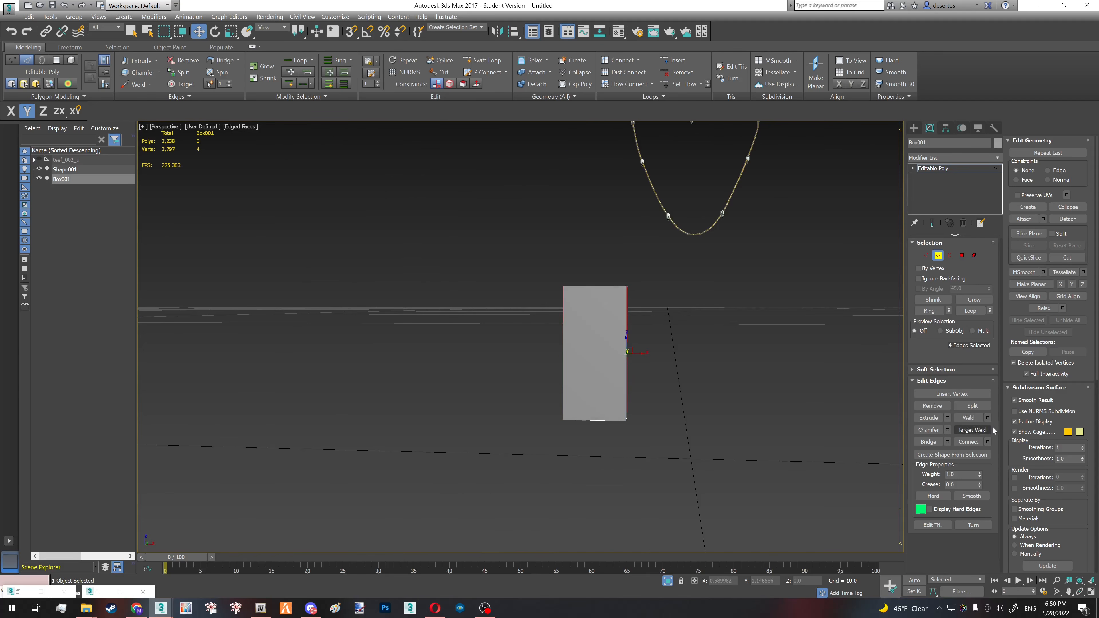
pyautogui.click(988, 441)
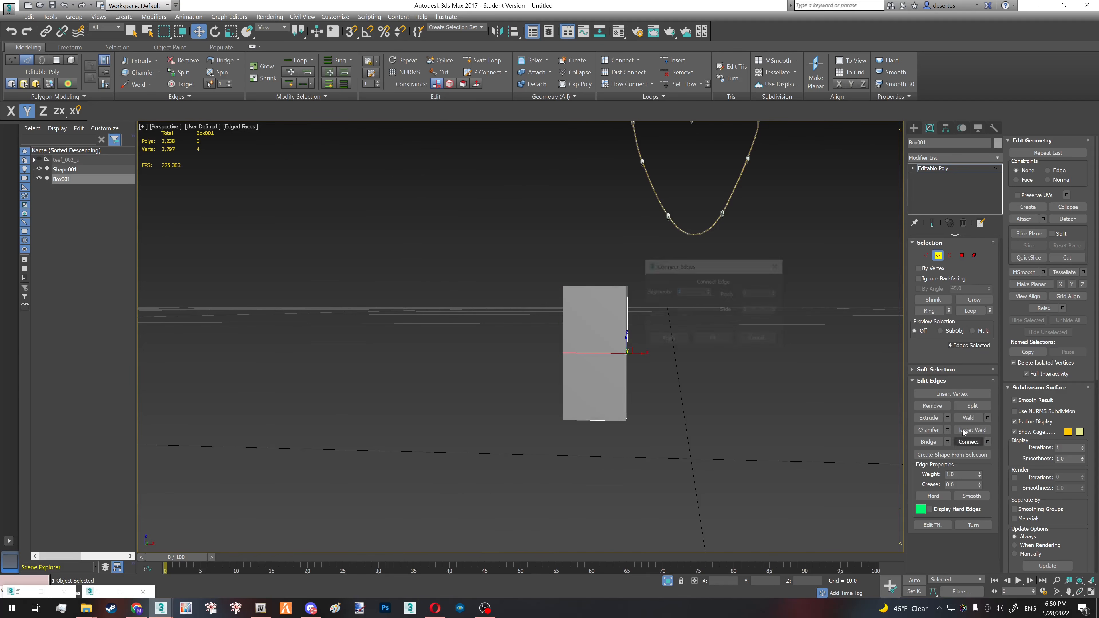
pyautogui.click(714, 341)
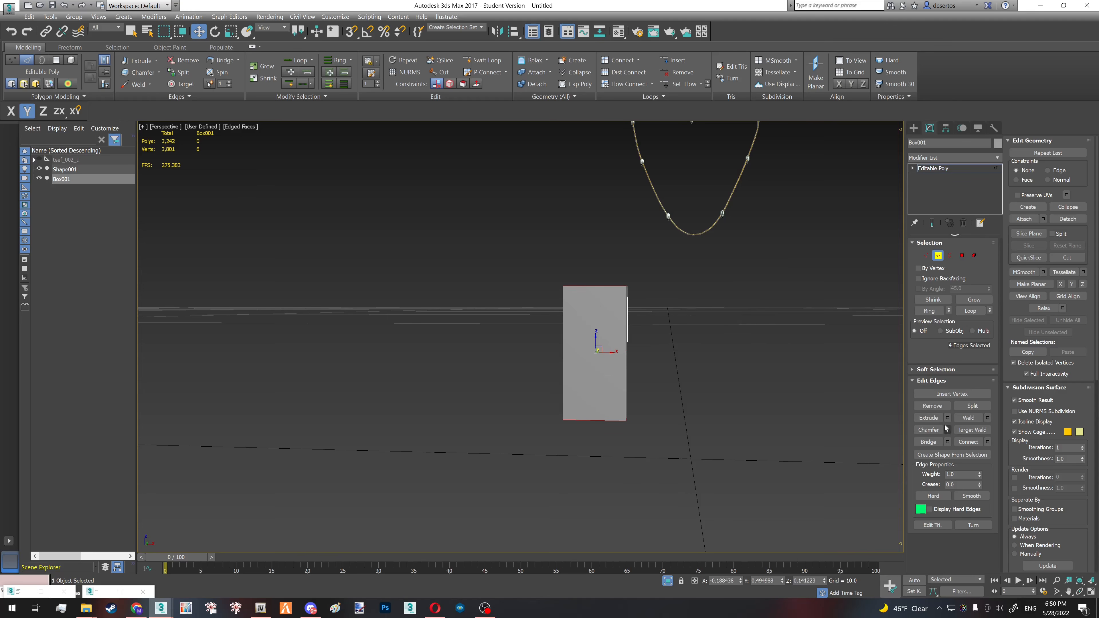
# - Chamfer the box's middle edge loop by 0.03 and move the two resulting loops up along Z
pyautogui.click(947, 430)
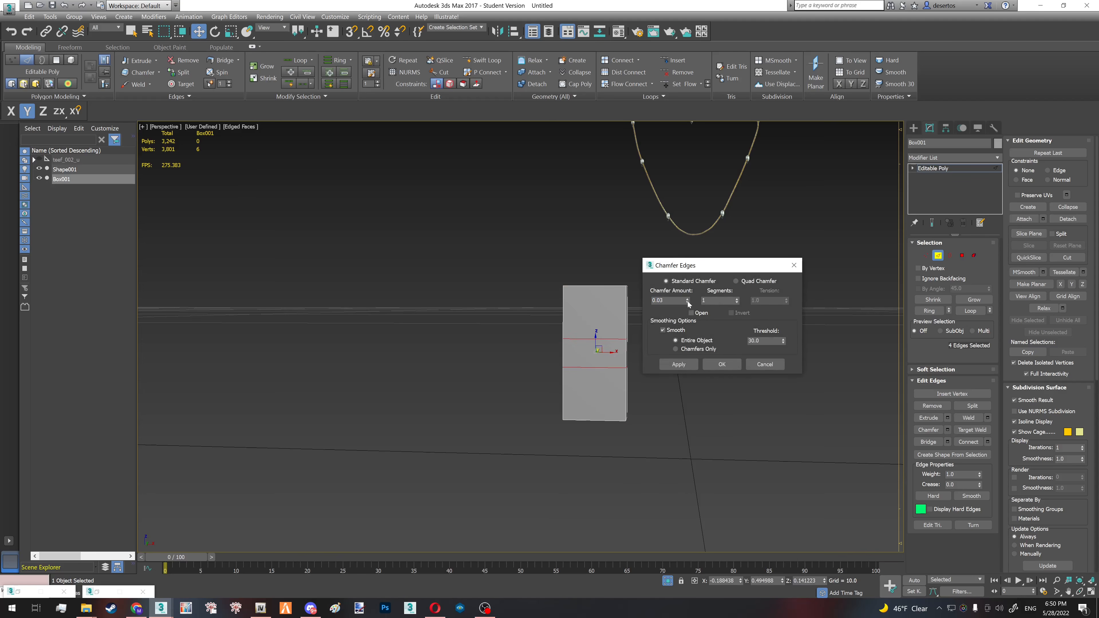
pyautogui.click(715, 365)
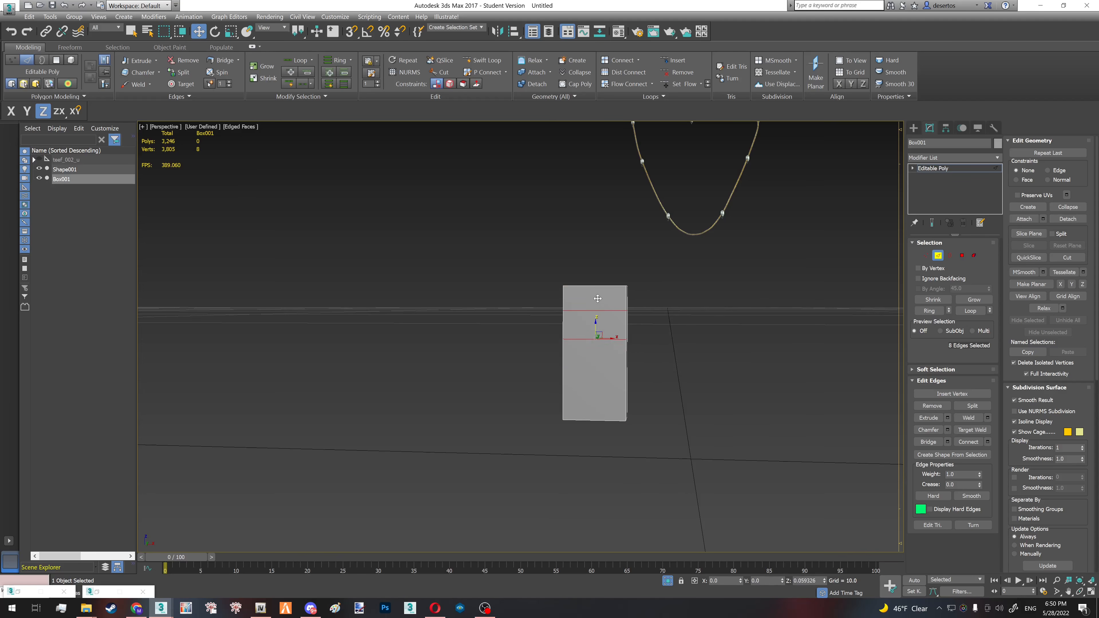
pyautogui.keyDown('alt'); pyautogui.moveTo(594, 327); pyautogui.dragTo(902, 389, button='middle'); pyautogui.keyUp('alt')
# - Select the two opposite side polygons between the loops and extrude them by about 0.102 to form the cross arms
pyautogui.press('1')
pyautogui.press('F3')
pyautogui.press('4')
pyautogui.press('F3')
pyautogui.click(616, 336)
pyautogui.keyDown('ctrl'); pyautogui.click(558, 349); pyautogui.keyUp('ctrl')
pyautogui.click(947, 404)
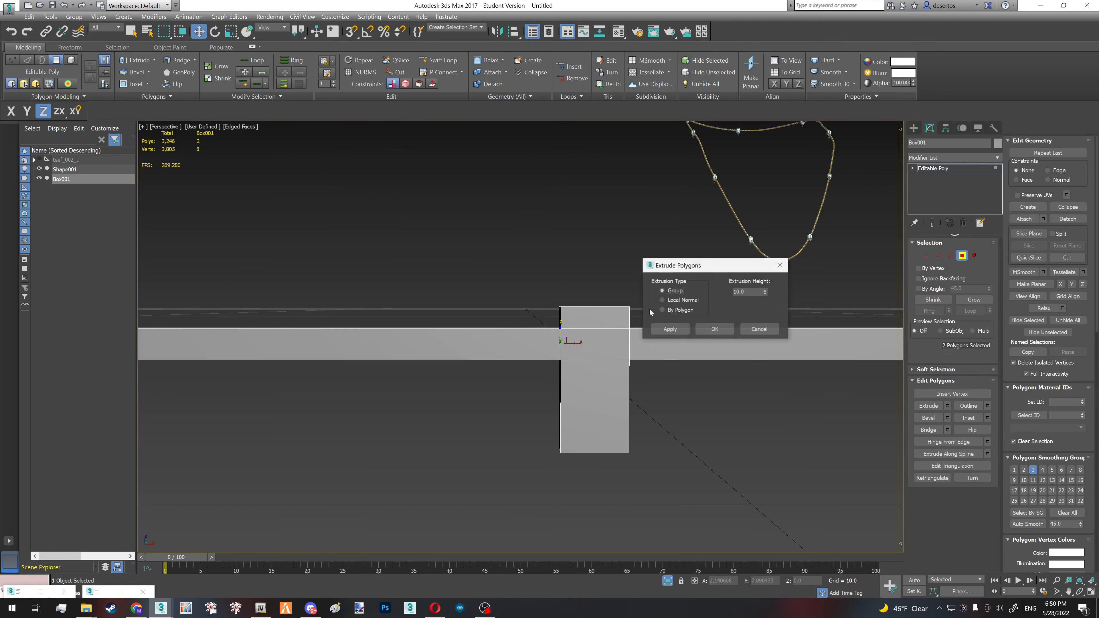
pyautogui.rightClick(765, 293)
pyautogui.moveTo(765, 293)
pyautogui.mouseDown()
pyautogui.moveTo(768, 266)
pyautogui.moveTo(749, 283)
pyautogui.mouseUp()
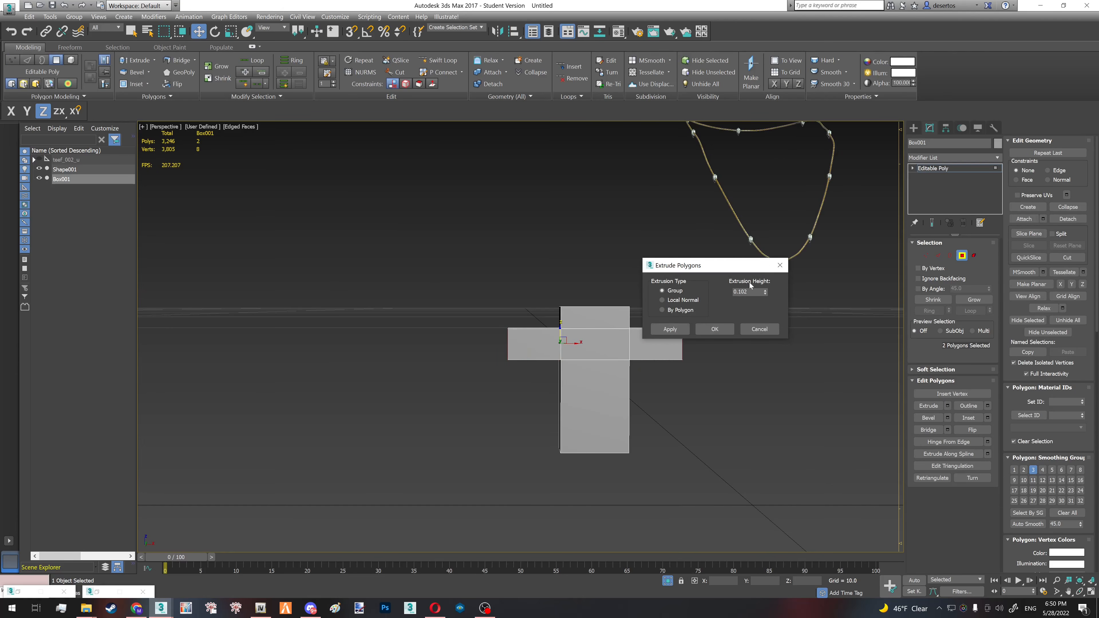
pyautogui.click(717, 330)
# - Select the twelve vertices on one face of the cross and move them inward along Y to reduce its depth
pyautogui.keyDown('alt'); pyautogui.moveTo(541, 305); pyautogui.dragTo(601, 336, button='middle'); pyautogui.keyUp('alt')
pyautogui.keyDown('alt'); pyautogui.moveTo(530, 303); pyautogui.dragTo(627, 357, button='middle'); pyautogui.keyUp('alt')
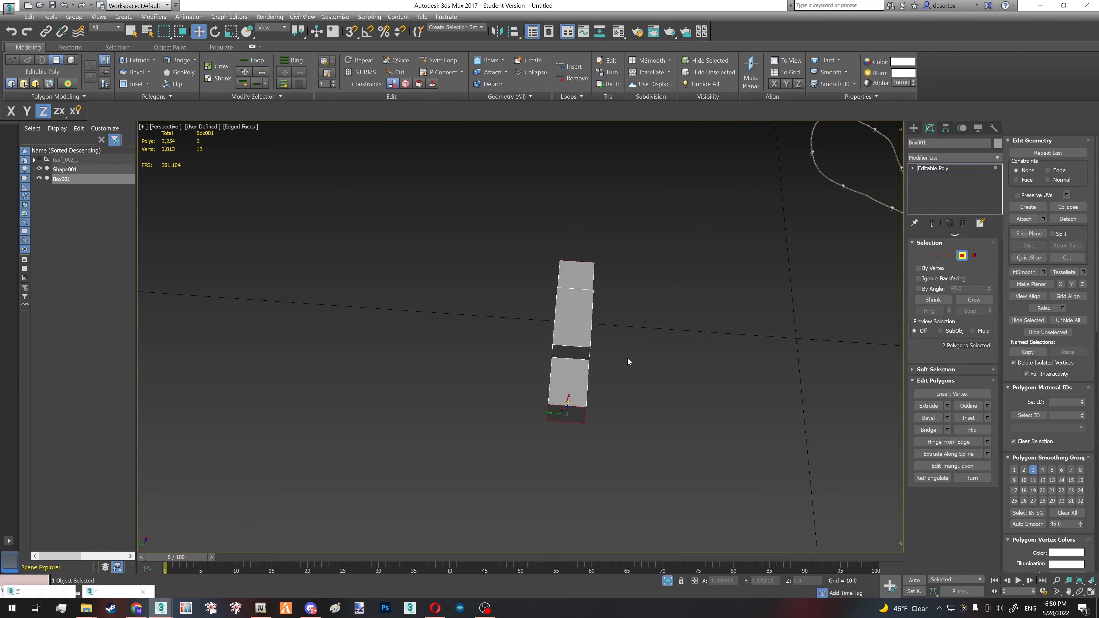
pyautogui.press('1')
pyautogui.moveTo(571, 453)
pyautogui.mouseDown()
pyautogui.moveTo(515, 206)
pyautogui.moveTo(584, 456)
pyautogui.mouseUp()
pyautogui.press('F3')
pyautogui.press('F3')
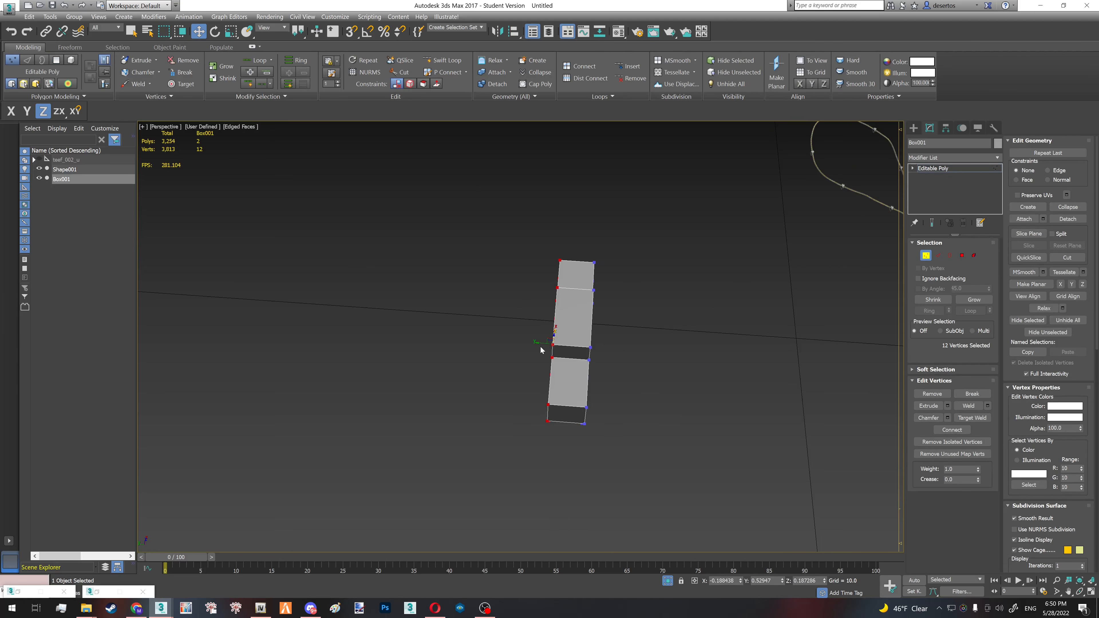
pyautogui.moveTo(539, 344); pyautogui.dragTo(557, 347)
# - Narrow the cross's shaft by moving one side's vertices inward along X, and raise its four top vertices slightly
pyautogui.keyDown('alt'); pyautogui.moveTo(569, 344); pyautogui.dragTo(535, 235, button='middle'); pyautogui.keyUp('alt')
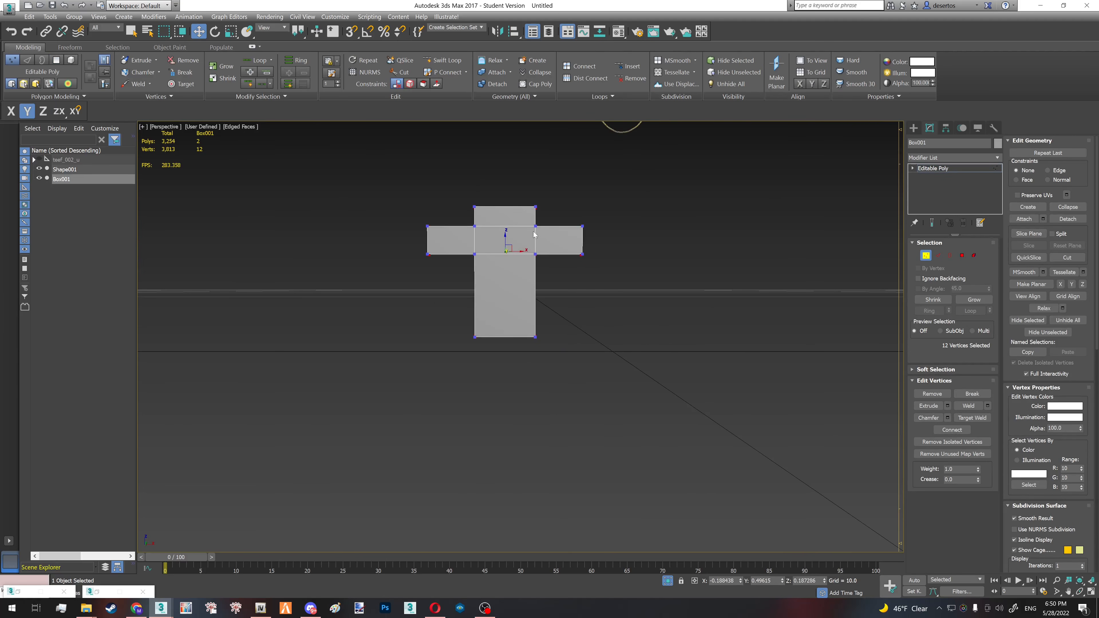
pyautogui.moveTo(566, 250); pyautogui.dragTo(539, 252)
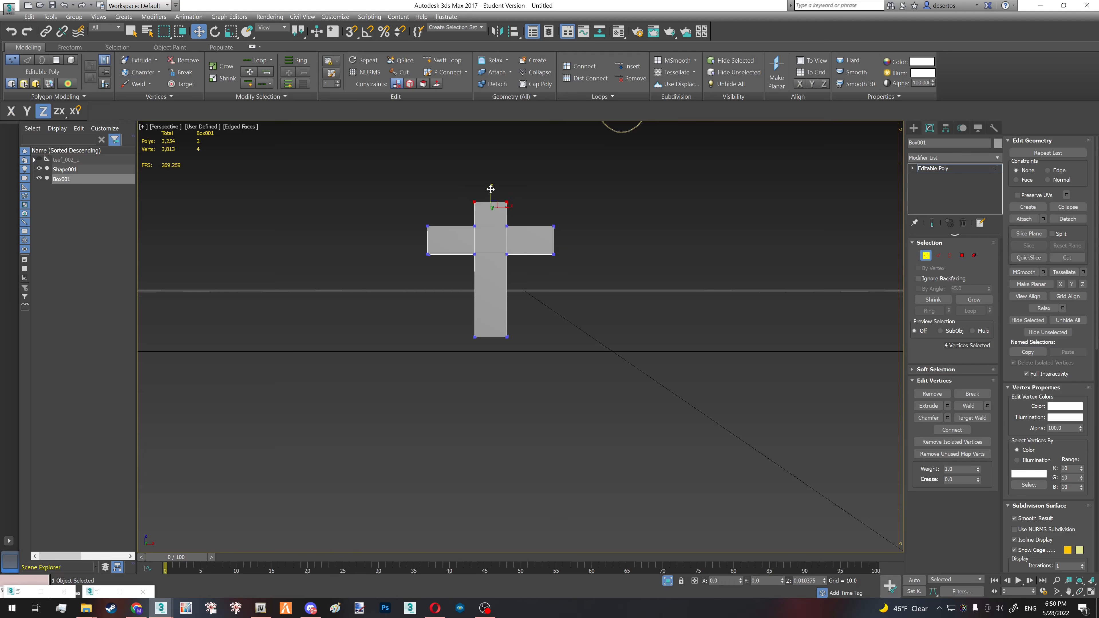
pyautogui.press('1')
pyautogui.keyDown('alt'); pyautogui.moveTo(501, 253); pyautogui.dragTo(528, 270, button='middle'); pyautogui.keyUp('alt')
# - Move the whole cross over to the necklace's lowest point at the front
pyautogui.scroll(-2, 528, 271)
pyautogui.moveTo(477, 302); pyautogui.dragTo(659, 371)
pyautogui.keyDown('alt'); pyautogui.moveTo(658, 370); pyautogui.dragTo(703, 368, button='middle'); pyautogui.keyUp('alt')
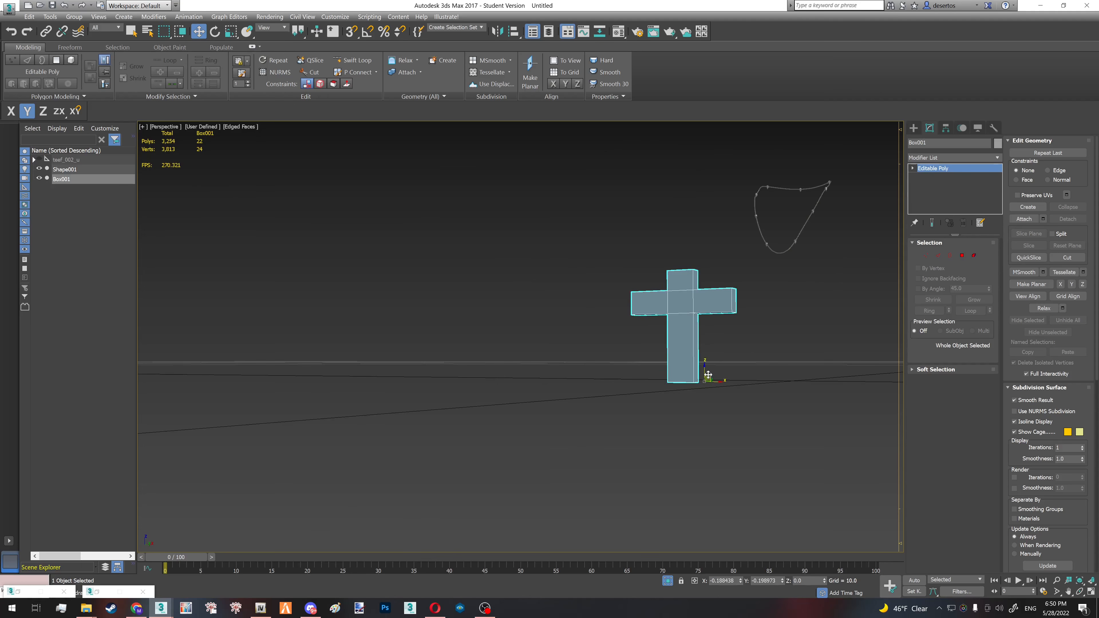
pyautogui.moveTo(708, 375); pyautogui.dragTo(771, 351)
pyautogui.keyDown('alt'); pyautogui.moveTo(770, 351); pyautogui.dragTo(763, 344, button='middle'); pyautogui.keyUp('alt')
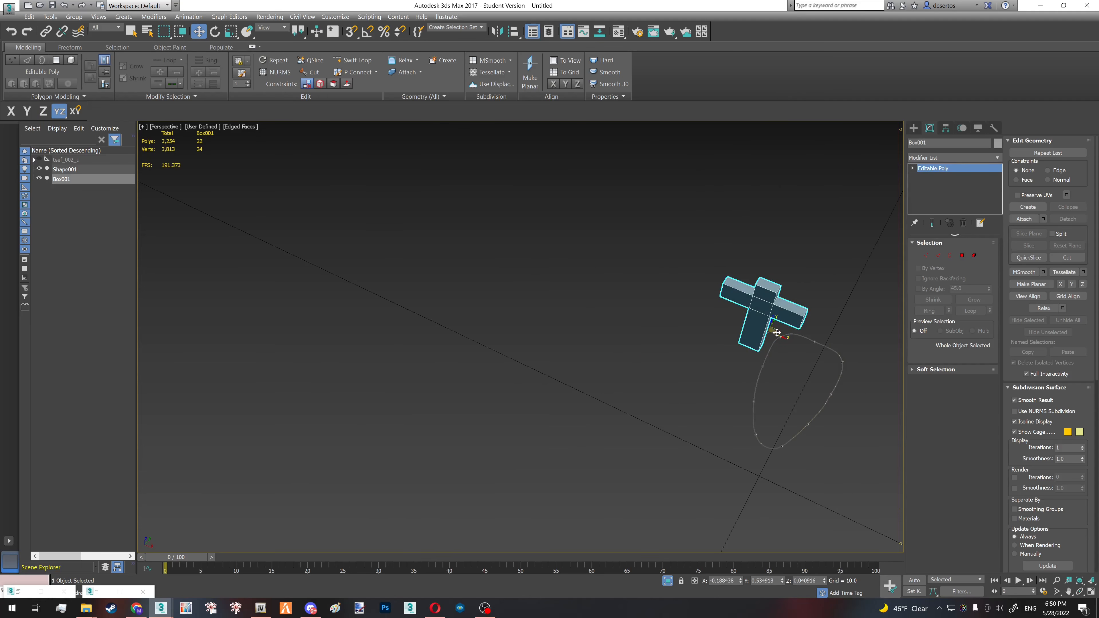
pyautogui.moveTo(775, 332); pyautogui.dragTo(771, 490)
pyautogui.keyDown('alt'); pyautogui.moveTo(771, 490); pyautogui.dragTo(697, 388, button='middle'); pyautogui.keyUp('alt')
# - Scale the cross down to about half its size and align it beneath the necklace
pyautogui.scroll(4, 760, 486)
pyautogui.press('r')
pyautogui.moveTo(696, 524); pyautogui.dragTo(694, 376)
pyautogui.press('w')
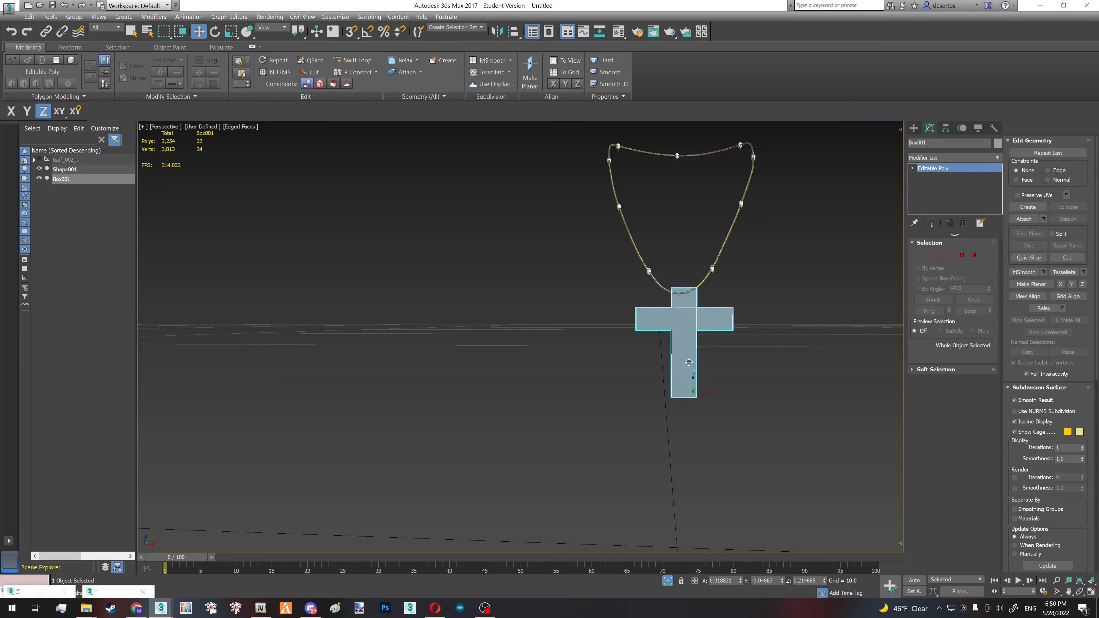
pyautogui.scroll(3, 689, 346)
pyautogui.keyDown('alt'); pyautogui.moveTo(682, 316); pyautogui.dragTo(700, 360, button='middle'); pyautogui.keyUp('alt')
pyautogui.moveTo(653, 384); pyautogui.dragTo(673, 411)
# - Shrink the cross to pendant size and raise it to about Z 0.274, just under the chain
pyautogui.press('r')
pyautogui.keyDown('alt'); pyautogui.moveTo(674, 411); pyautogui.dragTo(686, 430, button='middle'); pyautogui.keyUp('alt')
pyautogui.moveTo(709, 427); pyautogui.dragTo(709, 429)
pyautogui.press('w')
pyautogui.keyDown('alt'); pyautogui.moveTo(709, 428); pyautogui.dragTo(695, 375, button='middle'); pyautogui.keyUp('alt')
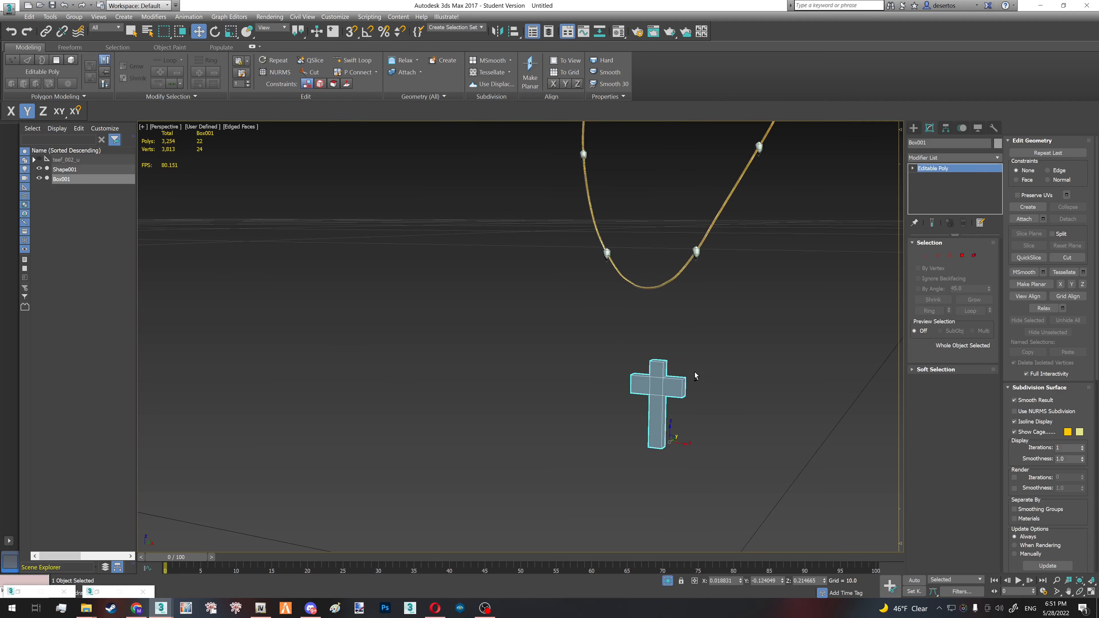
pyautogui.keyDown('alt'); pyautogui.moveTo(671, 430); pyautogui.dragTo(677, 359, button='middle'); pyautogui.keyUp('alt')
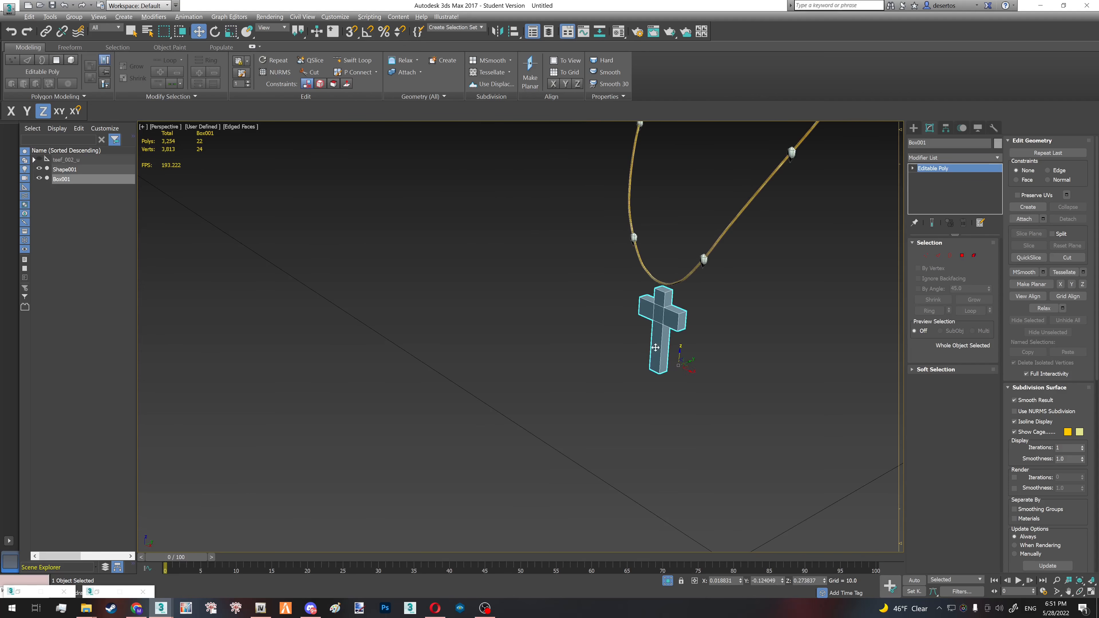
# - Scale the cross down further and position it centrally below the chain at about Y -0.122, Z 0.298
pyautogui.press('r')
pyautogui.moveTo(678, 364)
pyautogui.mouseDown()
pyautogui.moveTo(686, 380)
pyautogui.moveTo(672, 364)
pyautogui.mouseUp()
pyautogui.press('w')
pyautogui.scroll(4, 655, 330)
pyautogui.keyDown('alt'); pyautogui.moveTo(654, 330); pyautogui.dragTo(666, 333, button='middle'); pyautogui.keyUp('alt')
pyautogui.moveTo(662, 381); pyautogui.dragTo(674, 331)
pyautogui.keyDown('alt'); pyautogui.moveTo(675, 331); pyautogui.dragTo(658, 309, button='middle'); pyautogui.keyUp('alt')
pyautogui.press('r')
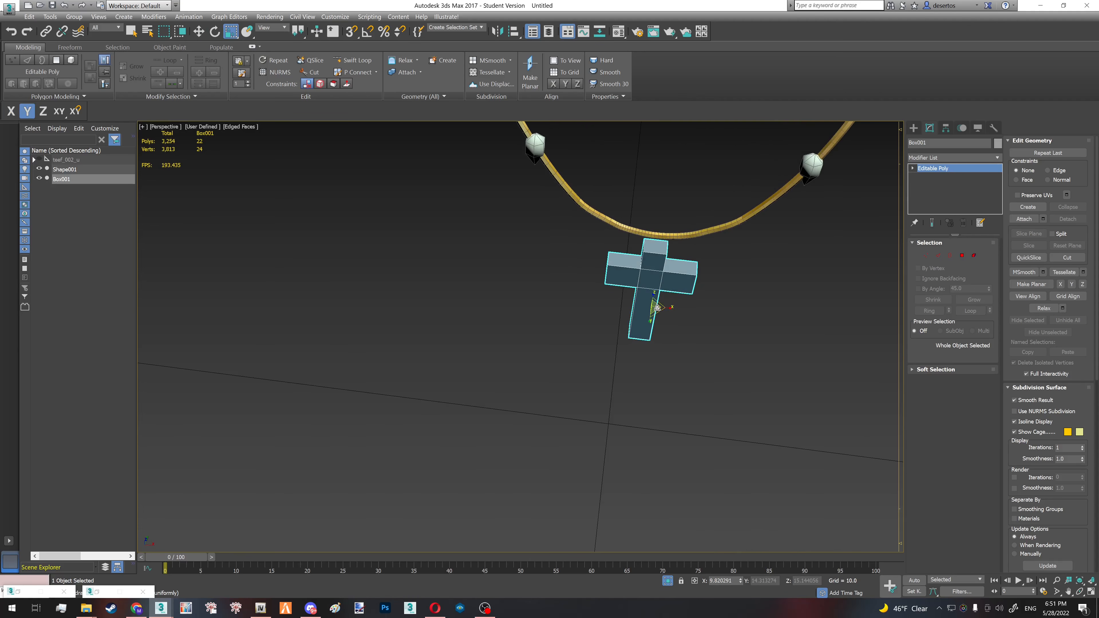
pyautogui.moveTo(658, 311); pyautogui.dragTo(658, 308)
pyautogui.press('w')
pyautogui.keyDown('alt'); pyautogui.moveTo(659, 307); pyautogui.dragTo(633, 341, button='middle'); pyautogui.keyUp('alt')
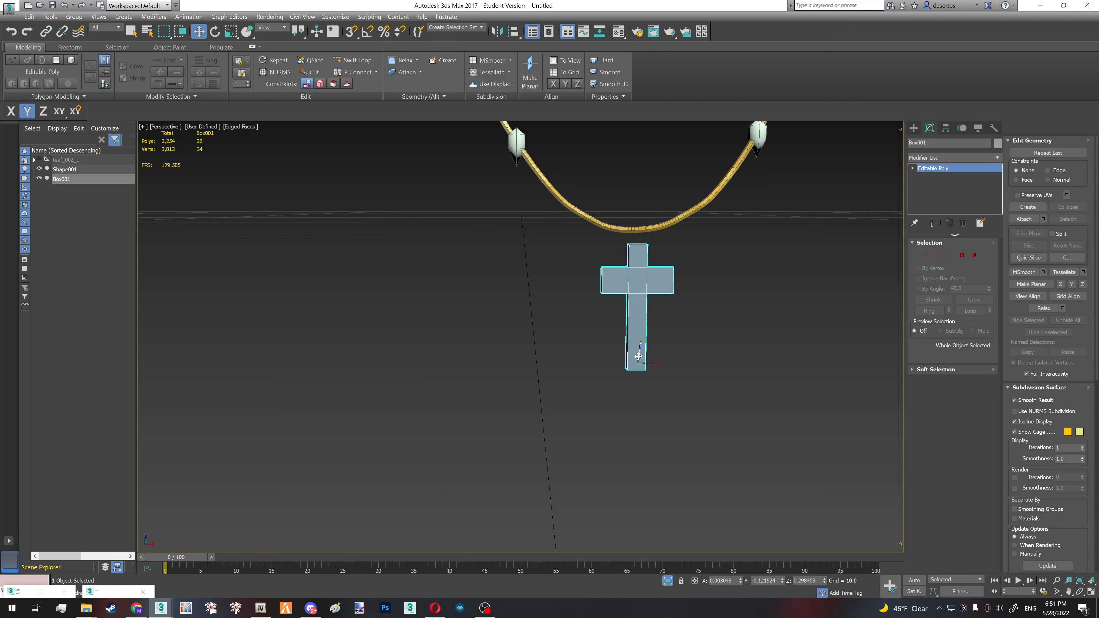
# - Raise the cross to about Z 0.302 so it touches the chain, and bake its transform with a collapsed XForm modifier
pyautogui.moveTo(639, 356); pyautogui.dragTo(642, 352)
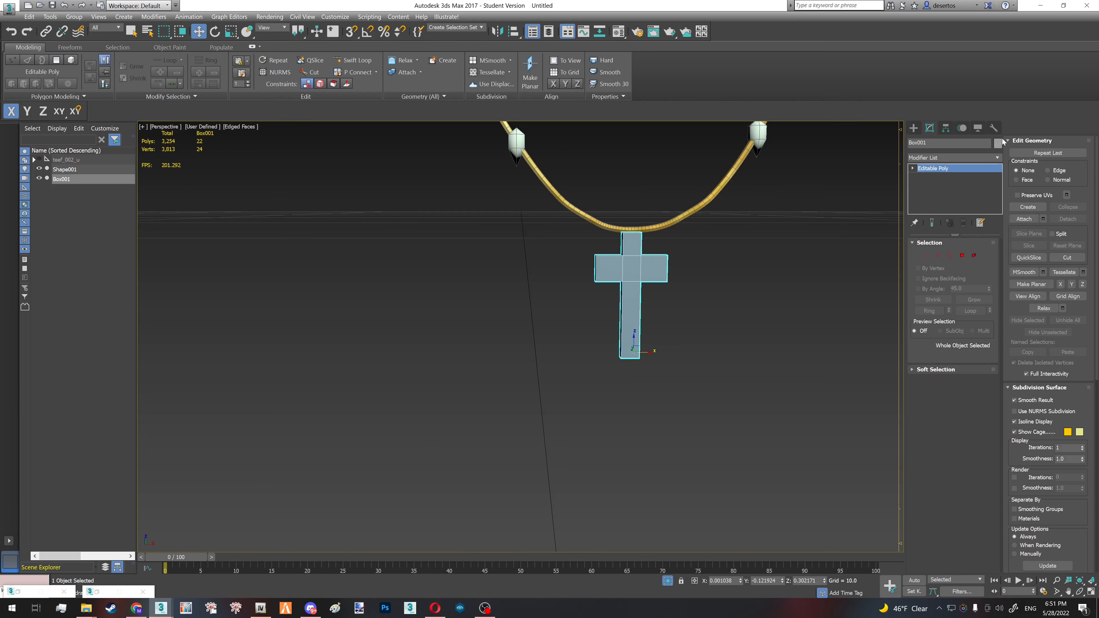
pyautogui.click(996, 157)
pyautogui.click(930, 164)
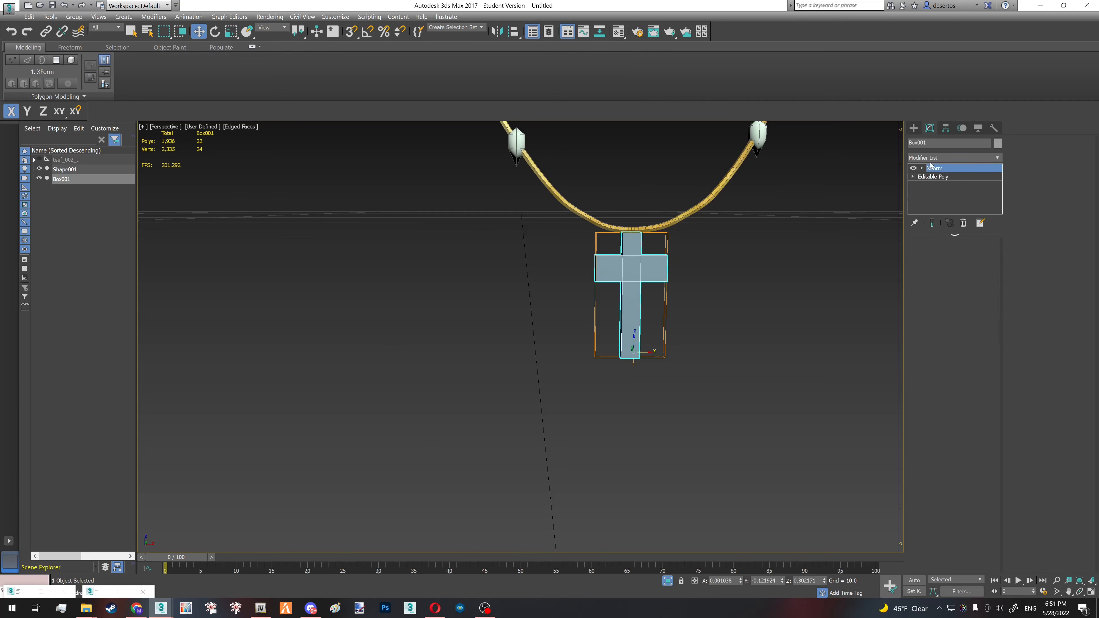
pyautogui.rightClick(940, 177)
pyautogui.click(969, 258)
# - Scale the cross down further and raise its top against the bottom of the chain at about Z 0.318
pyautogui.moveTo(633, 262); pyautogui.dragTo(635, 310, button='middle')
pyautogui.keyDown('alt'); pyautogui.moveTo(635, 311); pyautogui.dragTo(635, 303, button='middle'); pyautogui.keyUp('alt')
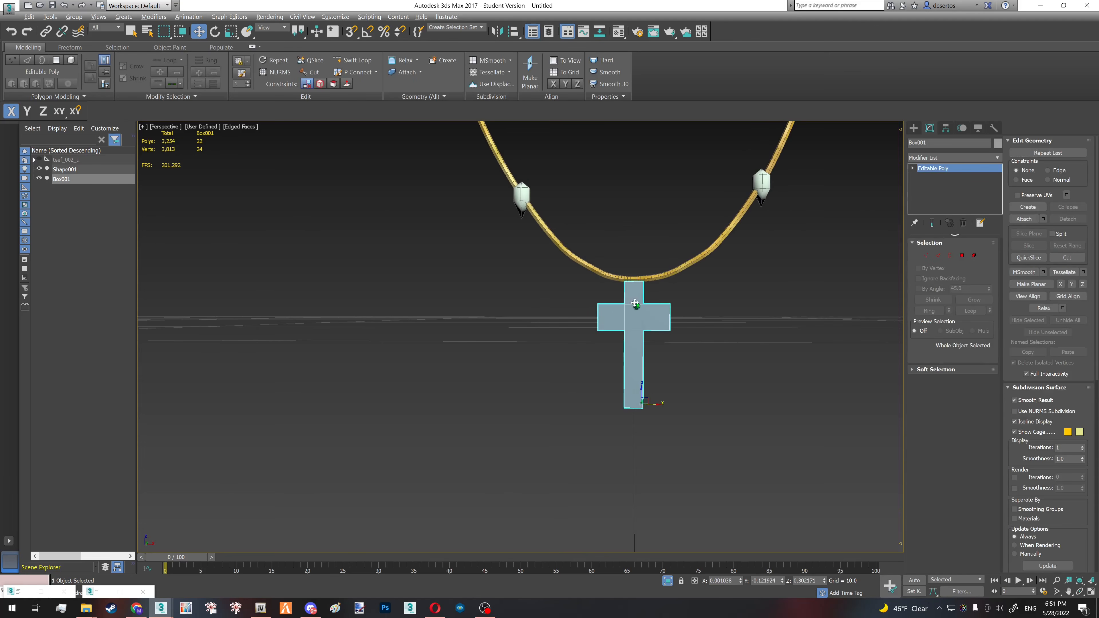
pyautogui.press('r')
pyautogui.moveTo(642, 387); pyautogui.dragTo(641, 345)
pyautogui.press('w')
# - Apply an XForm modifier to the resized cross and collapse its stack back to Editable Poly
pyautogui.click(931, 157)
pyautogui.press('x')
pyautogui.press('Return')
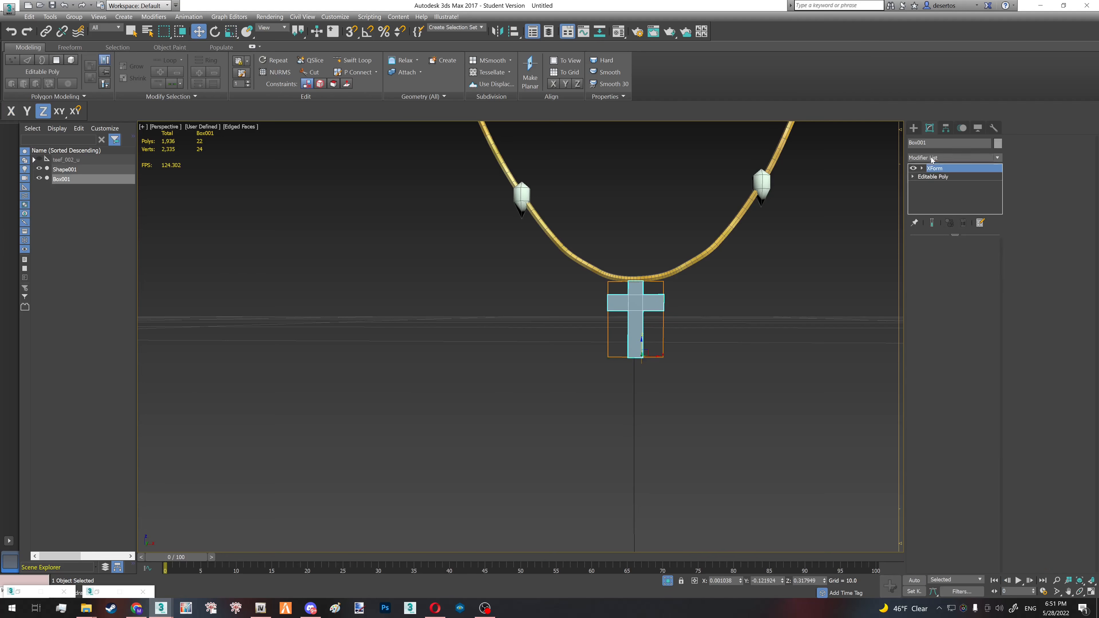
pyautogui.rightClick(968, 179)
pyautogui.click(991, 261)
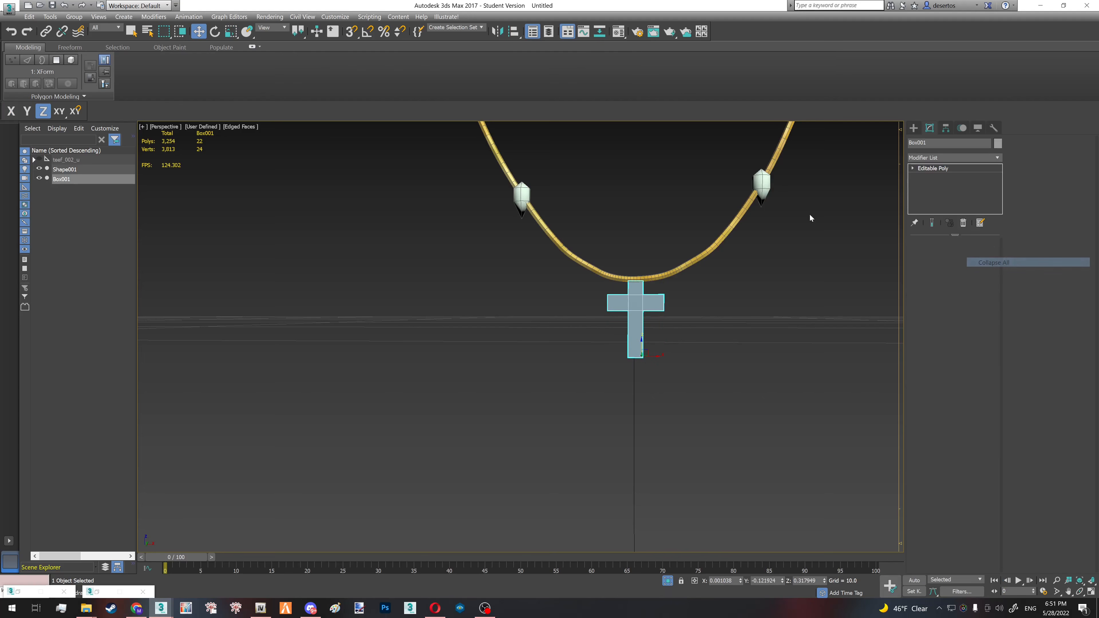
# - Attach the cross to the necklace mesh Shape001
pyautogui.click(762, 188)
pyautogui.click(1025, 219)
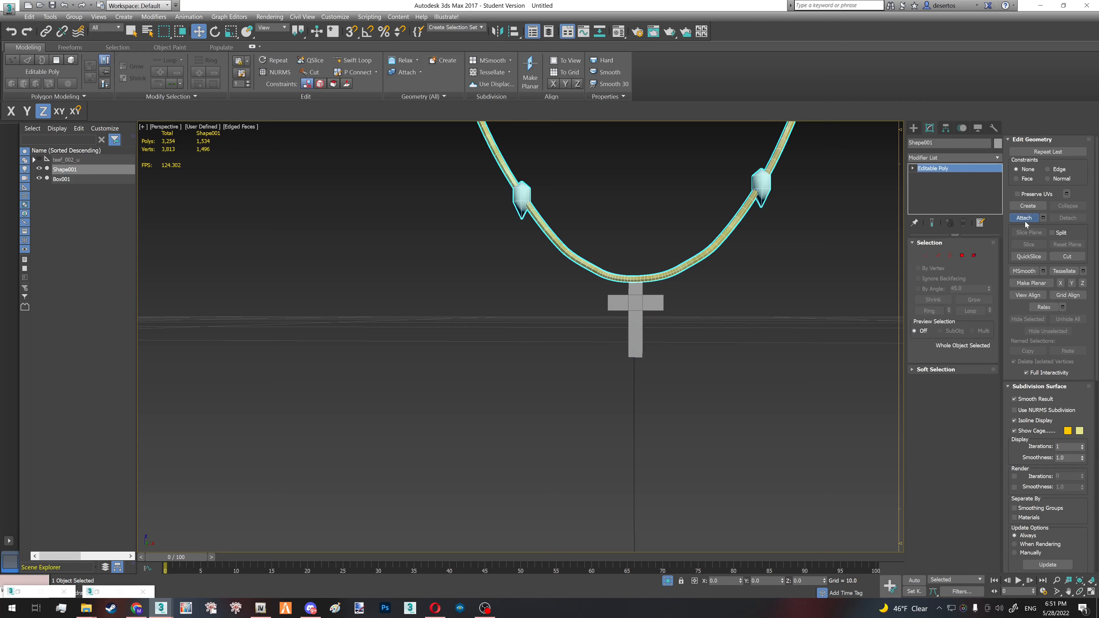
pyautogui.click(635, 312)
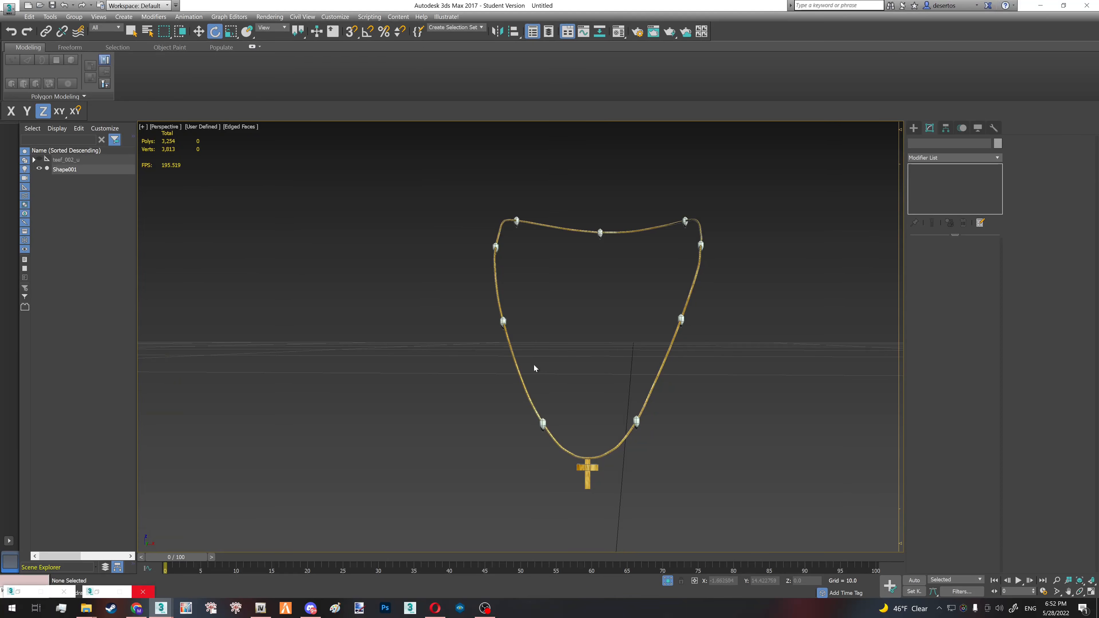
pyautogui.click(517, 365)
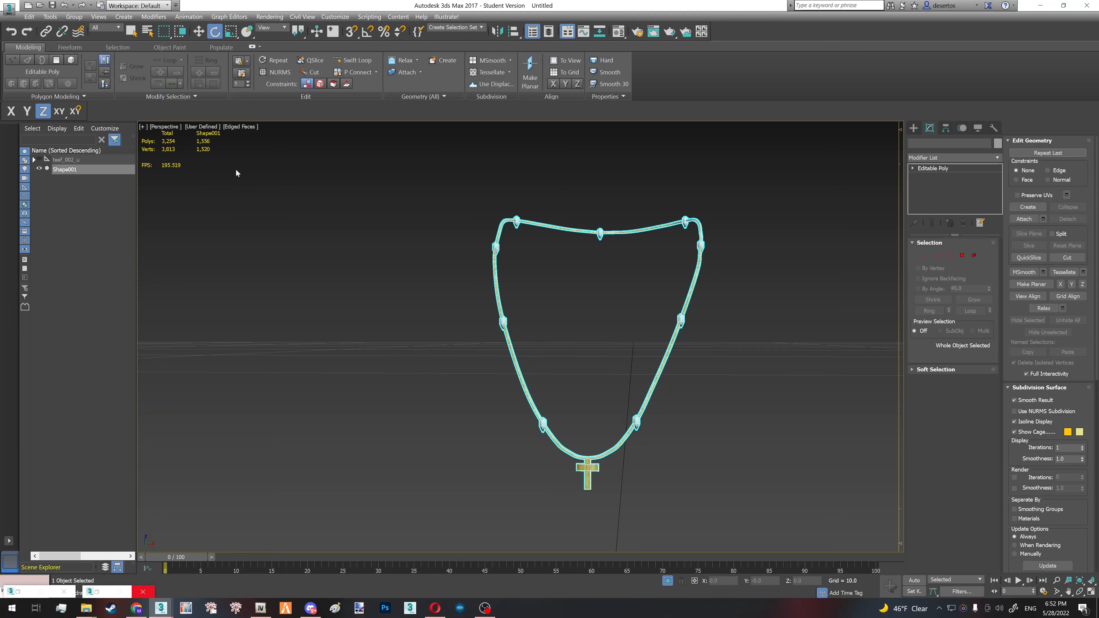
# - Check the combined necklace up close and unhide all objects to bring back the original teef_002_u chain model
pyautogui.moveTo(222, 146); pyautogui.dragTo(188, 134)
pyautogui.moveTo(252, 173); pyautogui.dragTo(270, 191)
pyautogui.scroll(6, 514, 351)
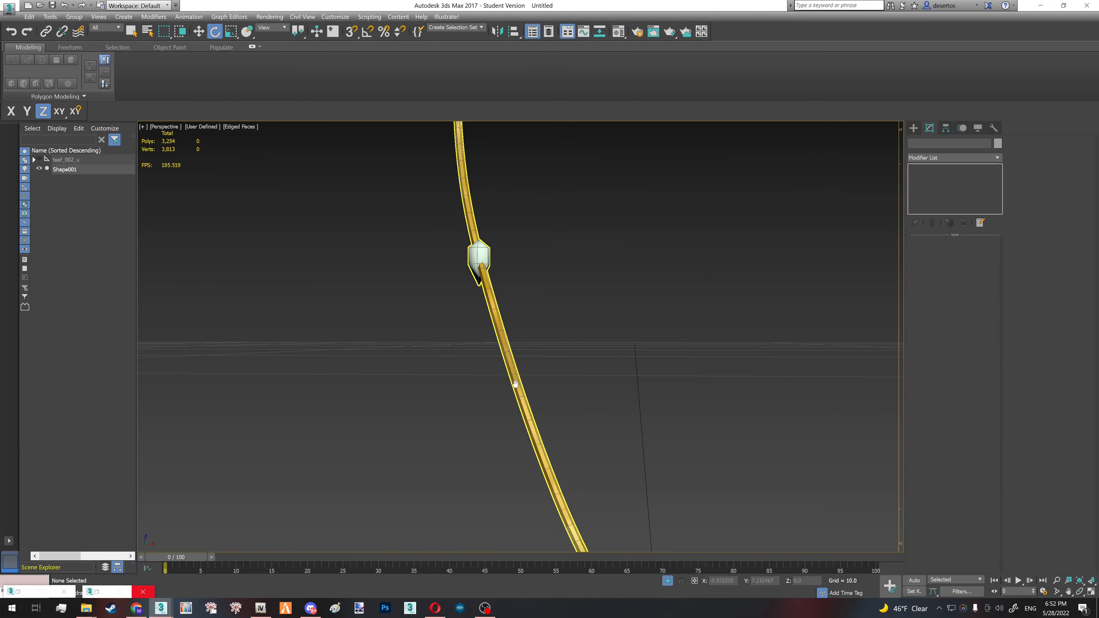
pyautogui.moveTo(514, 383); pyautogui.dragTo(411, 249, button='middle')
pyautogui.scroll(-5, 424, 282)
pyautogui.moveTo(429, 293); pyautogui.dragTo(473, 361, button='middle')
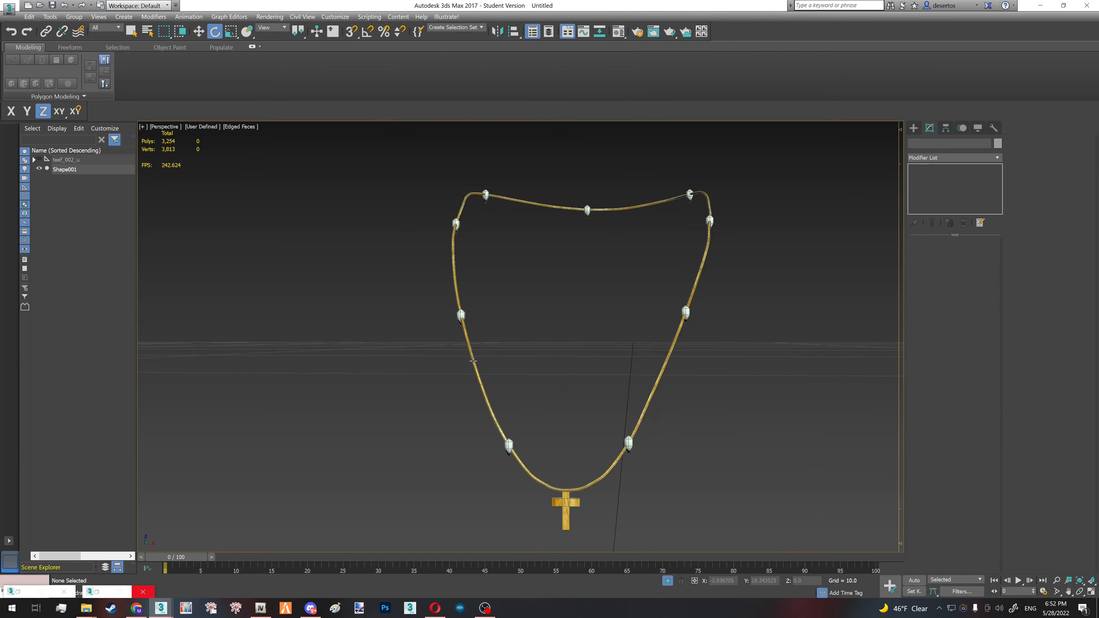
pyautogui.rightClick(101, 231)
pyautogui.click(131, 204)
pyautogui.click(438, 312)
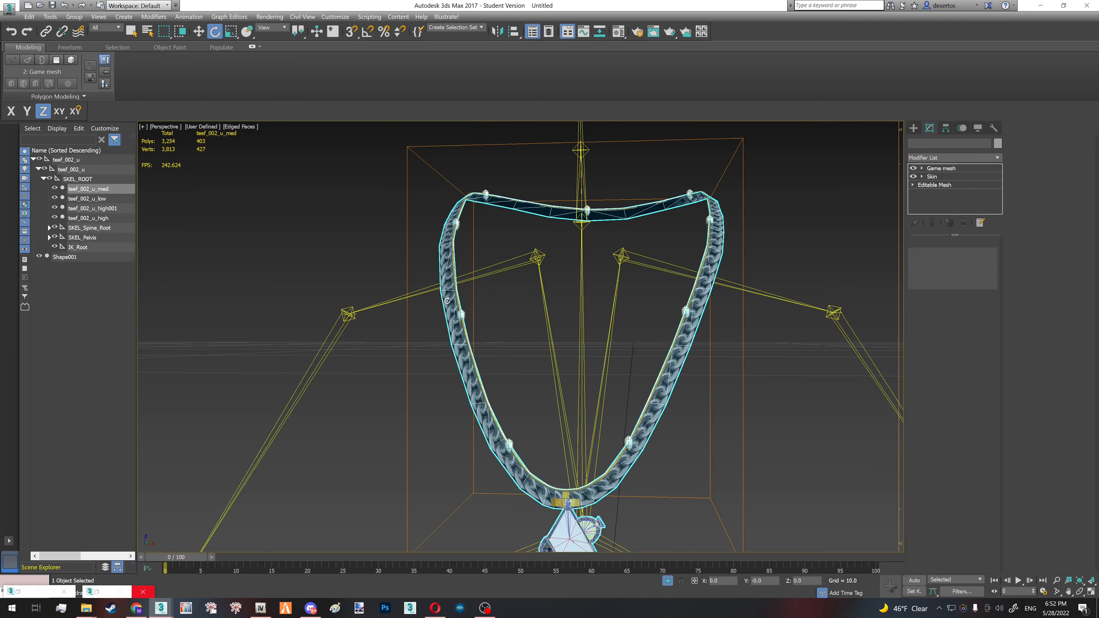
pyautogui.press('F3')
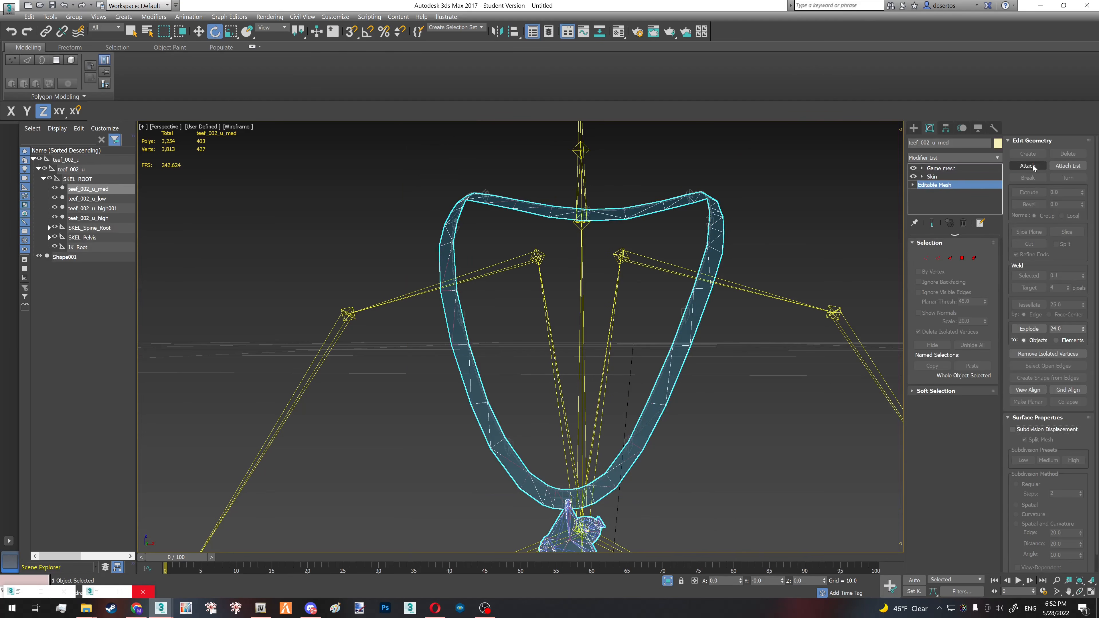
pyautogui.click(1033, 166)
pyautogui.rightClick(254, 227)
# - Hide the teef_002_u_low and teef_002_u_med meshes and delete the extra copy teef_002_u_high001
pyautogui.click(54, 198)
pyautogui.click(55, 188)
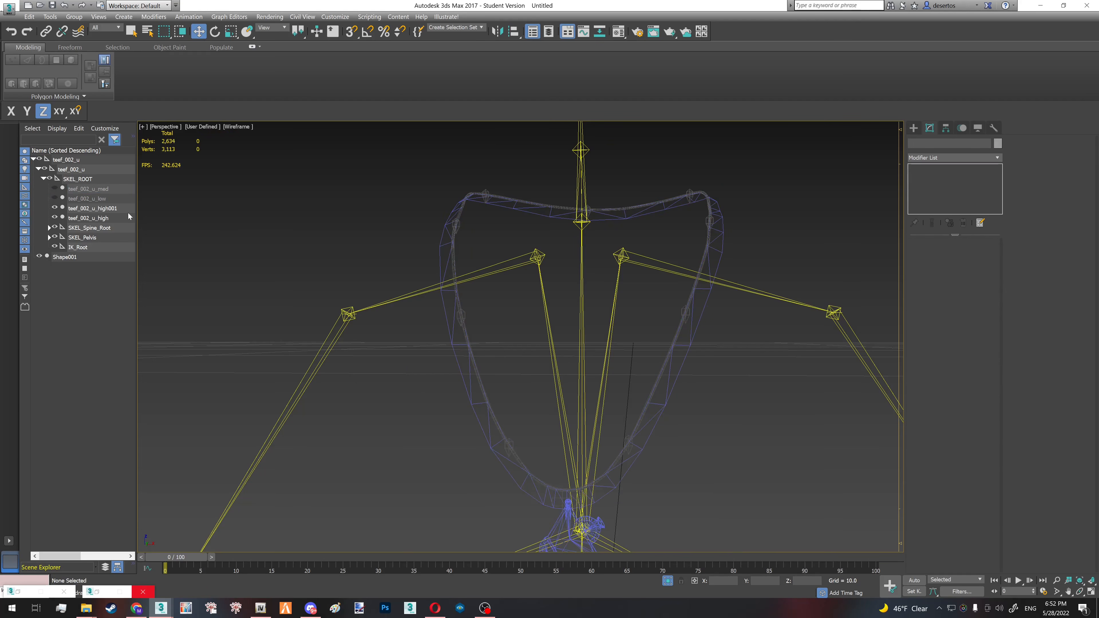
pyautogui.click(93, 209)
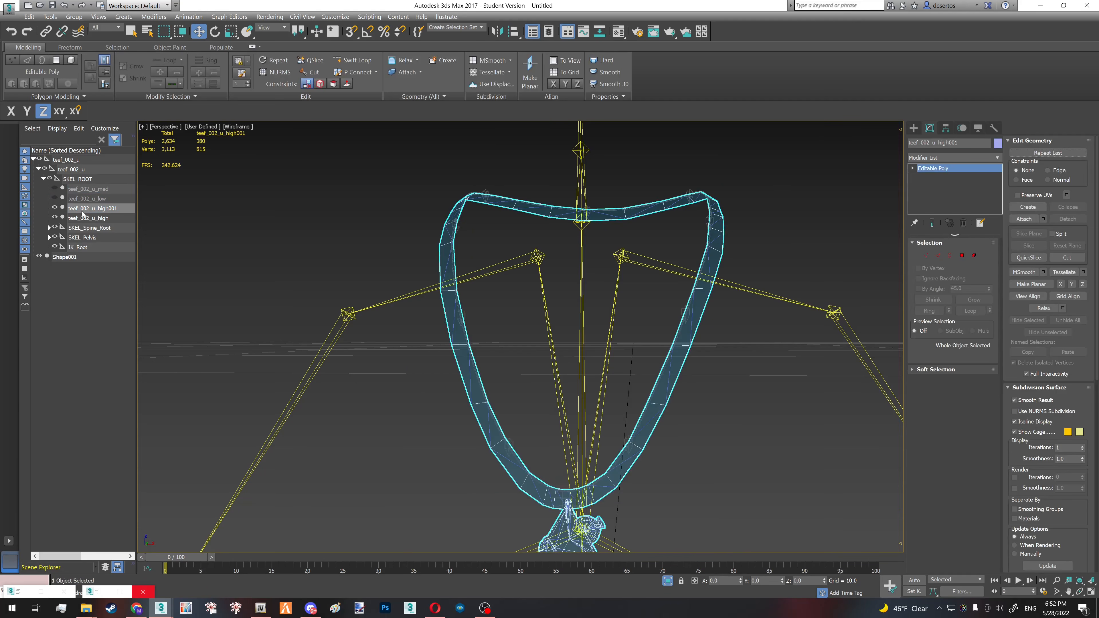
pyautogui.press('Delete')
# - Attach the custom necklace to the Editable Mesh level of teef_002_u_high, keeping its Skin and Game mesh modifiers
pyautogui.click(86, 208)
pyautogui.press('F3')
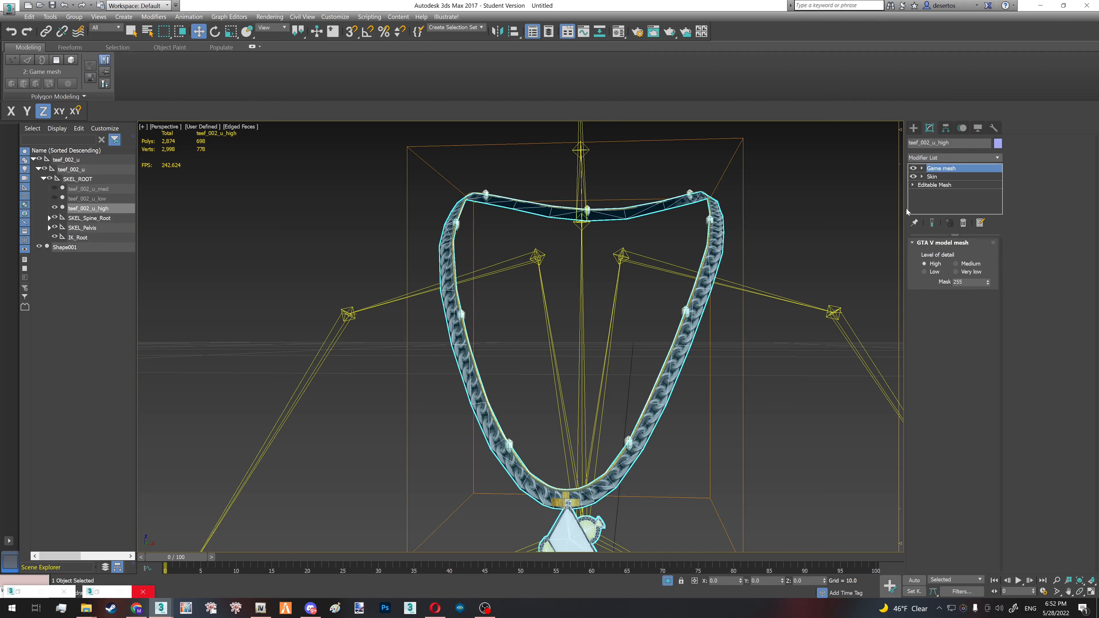
pyautogui.click(935, 185)
pyautogui.press('F3')
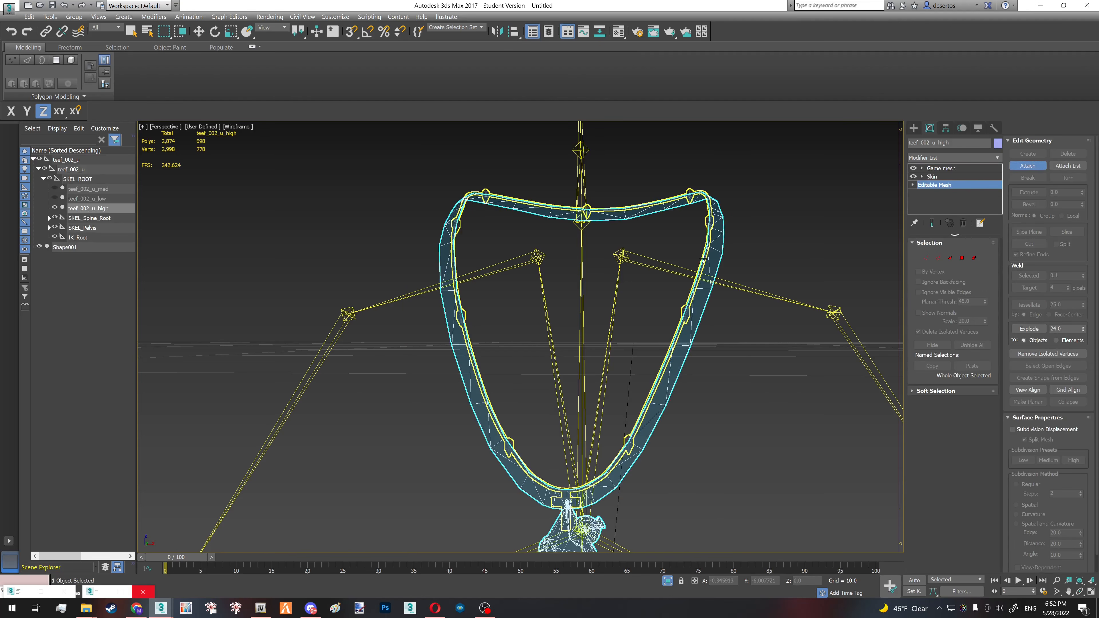
pyautogui.click(704, 258)
pyautogui.click(601, 289)
# - Select the original thick chain's faces in teef_002_u_high by material ID and delete them
pyautogui.keyDown('alt'); pyautogui.moveTo(710, 277); pyautogui.dragTo(719, 319, button='middle'); pyautogui.keyUp('alt')
pyautogui.press('4')
pyautogui.press('F3')
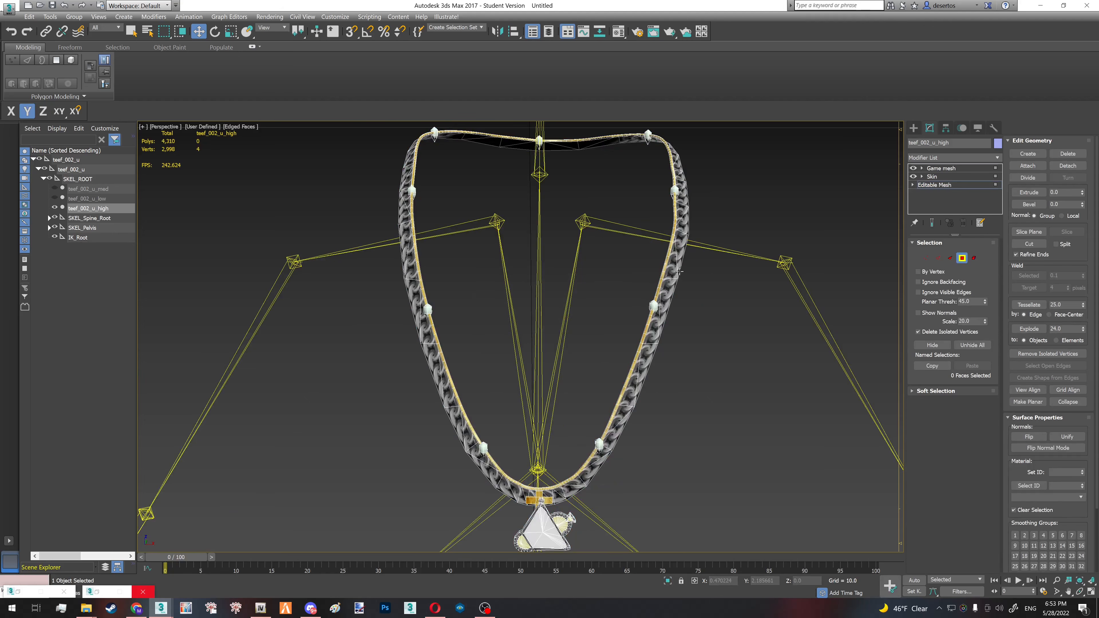
pyautogui.click(678, 268)
pyautogui.click(1039, 488)
pyautogui.press('Delete')
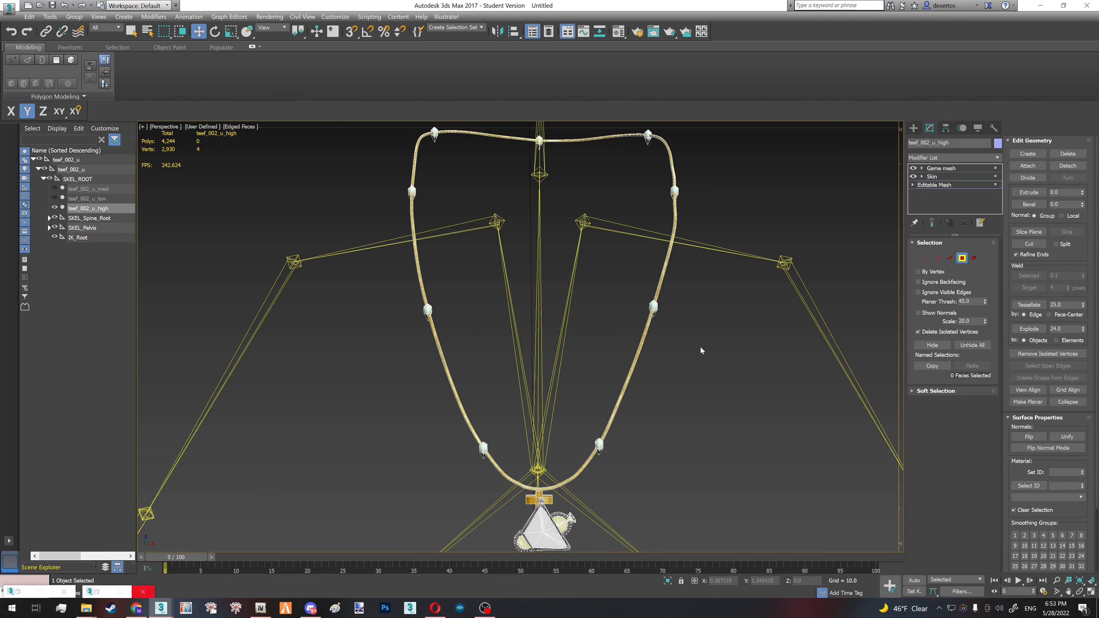
# - Delete the round charm with its small tip from the side of the old triangular pendant, working at element level
pyautogui.press('4')
pyautogui.moveTo(635, 340)
pyautogui.keyDown('alt'); pyautogui.mouseDown(button='middle')
pyautogui.moveTo(649, 343)
pyautogui.moveTo(593, 336)
pyautogui.moveTo(630, 329)
pyautogui.mouseUp(button='middle'); pyautogui.keyUp('alt')
pyautogui.scroll(5, 516, 488)
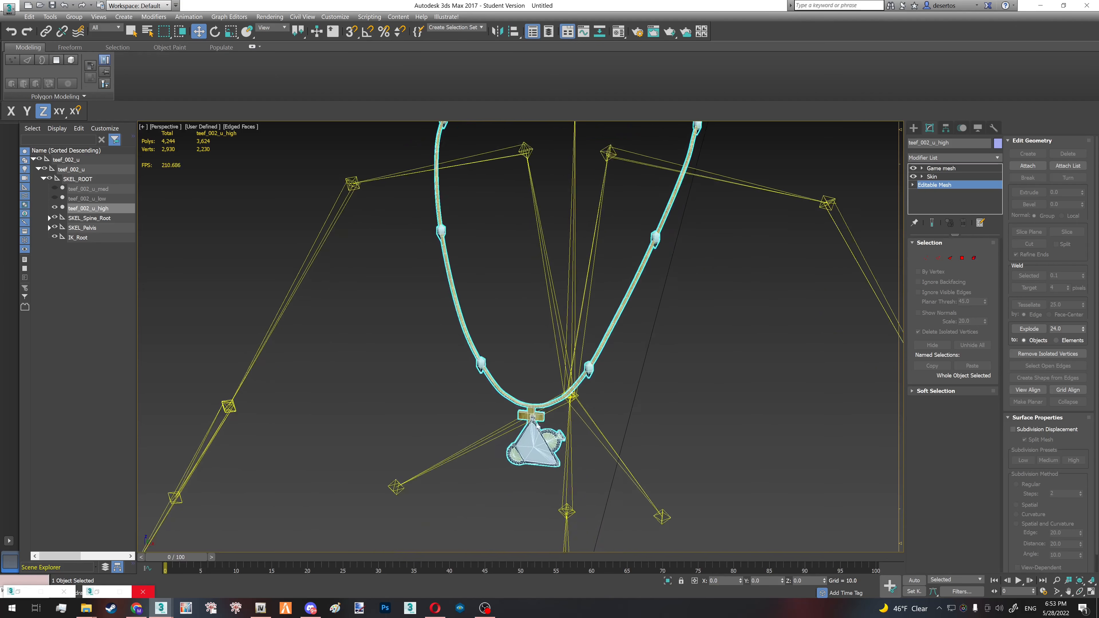
pyautogui.press('5')
pyautogui.press('F6')
pyautogui.click(548, 454)
pyautogui.press('F3')
pyautogui.moveTo(571, 420); pyautogui.dragTo(614, 468)
pyautogui.press('F3')
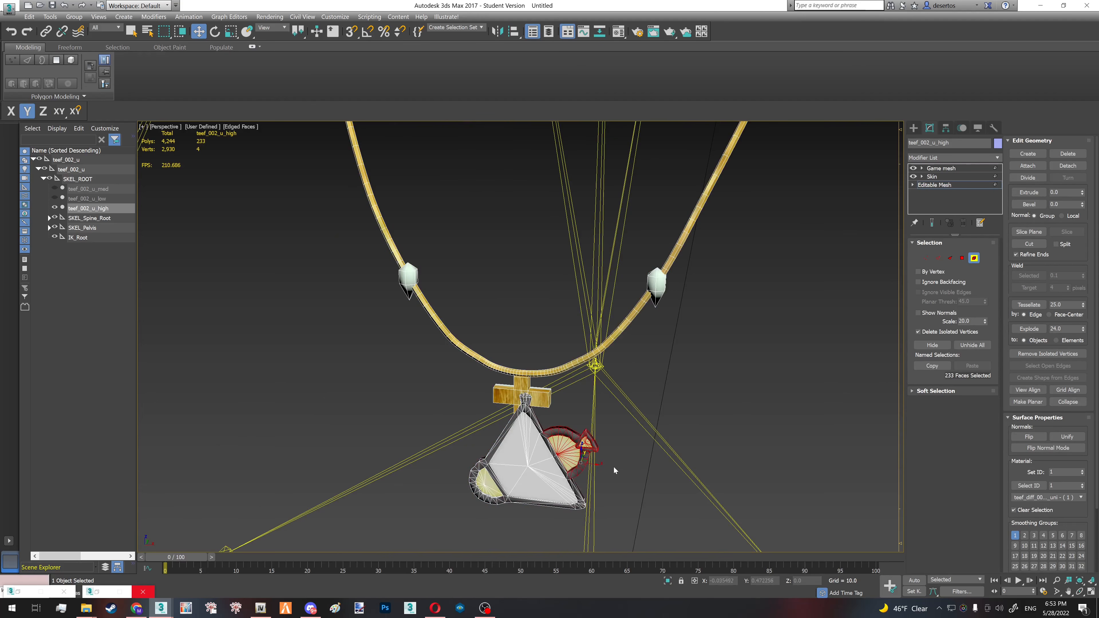
pyautogui.press('Delete')
# - Delete the old pendant's triangle, its half-round charm and the leftover bail pieces in front of the cross
pyautogui.moveTo(591, 506); pyautogui.dragTo(560, 485)
pyautogui.press('Delete')
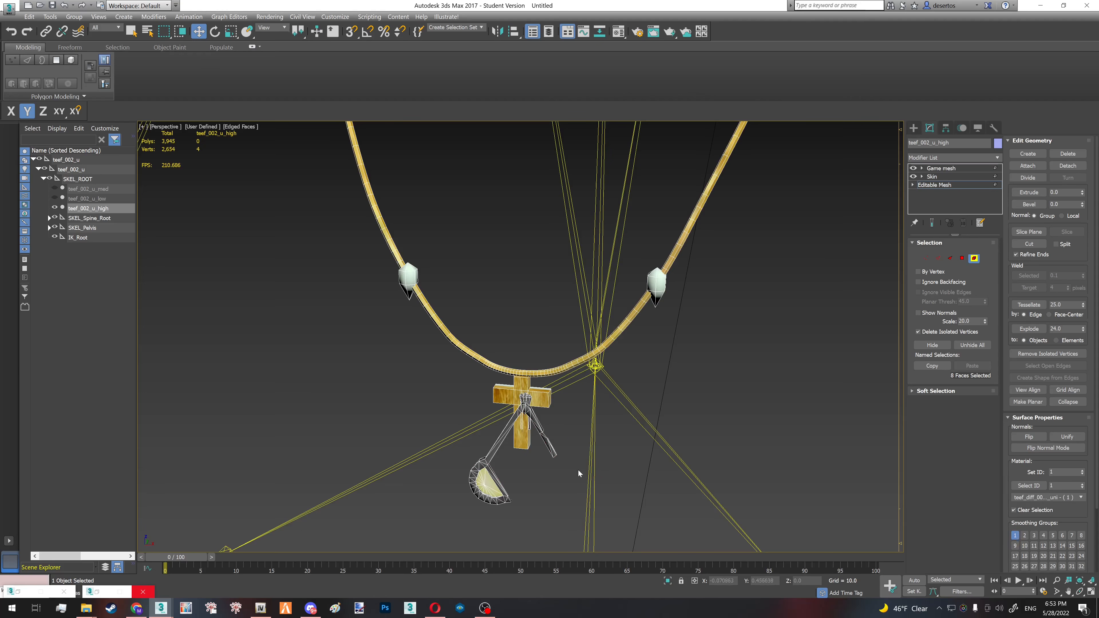
pyautogui.moveTo(468, 452); pyautogui.dragTo(511, 522)
pyautogui.scroll(2, 510, 522)
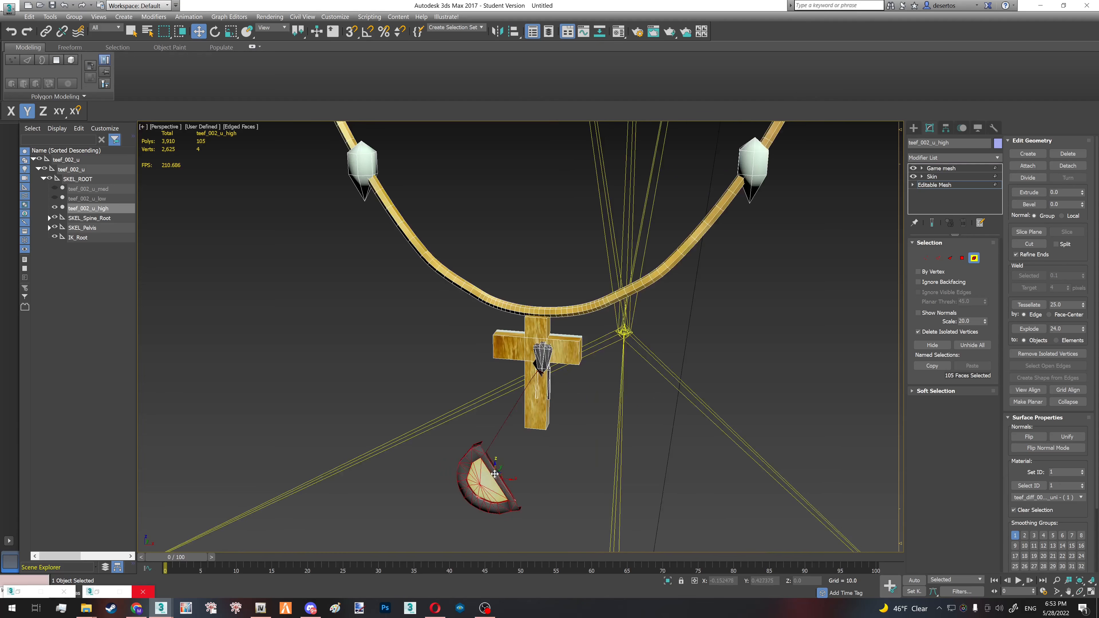
pyautogui.press('Delete')
pyautogui.click(547, 358)
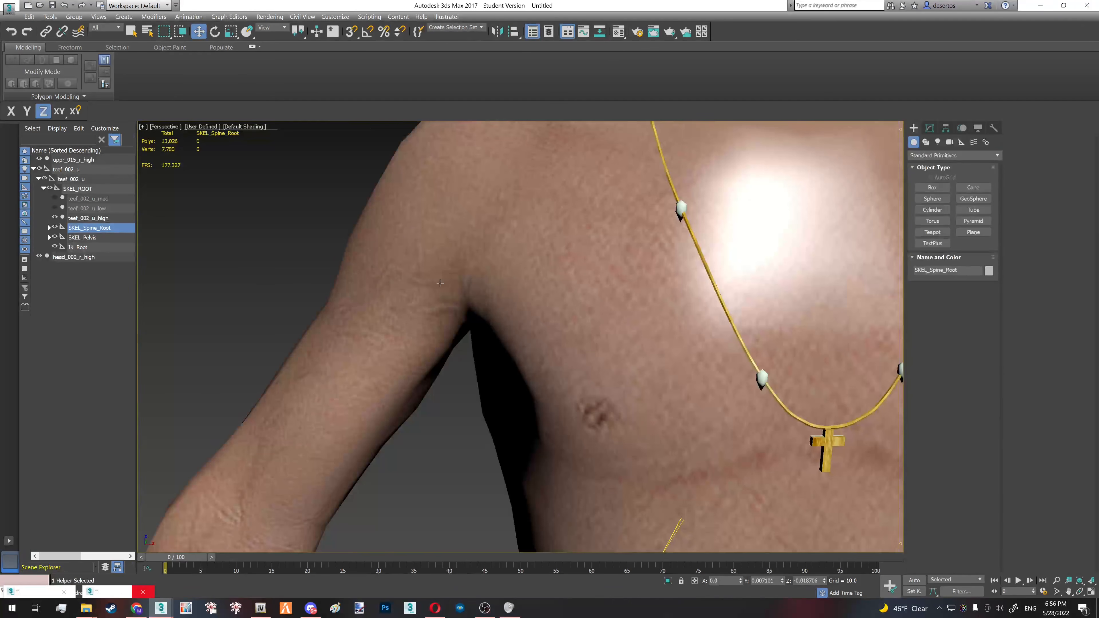
pyautogui.keyDown('alt'); pyautogui.moveTo(519, 329); pyautogui.dragTo(577, 329, button='middle'); pyautogui.keyUp('alt')
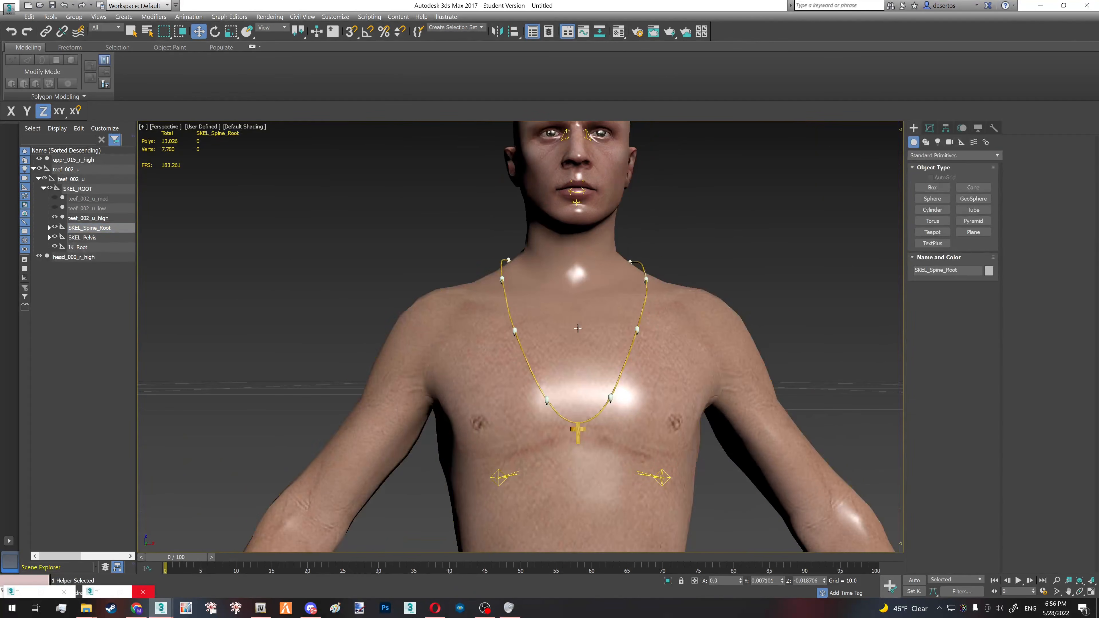
# - Switch to OpenIV and look through the mp_m_freemode_01 folder in streamedpeds_mp.rpf, then minimize it
pyautogui.click(577, 329)
pyautogui.click(591, 207)
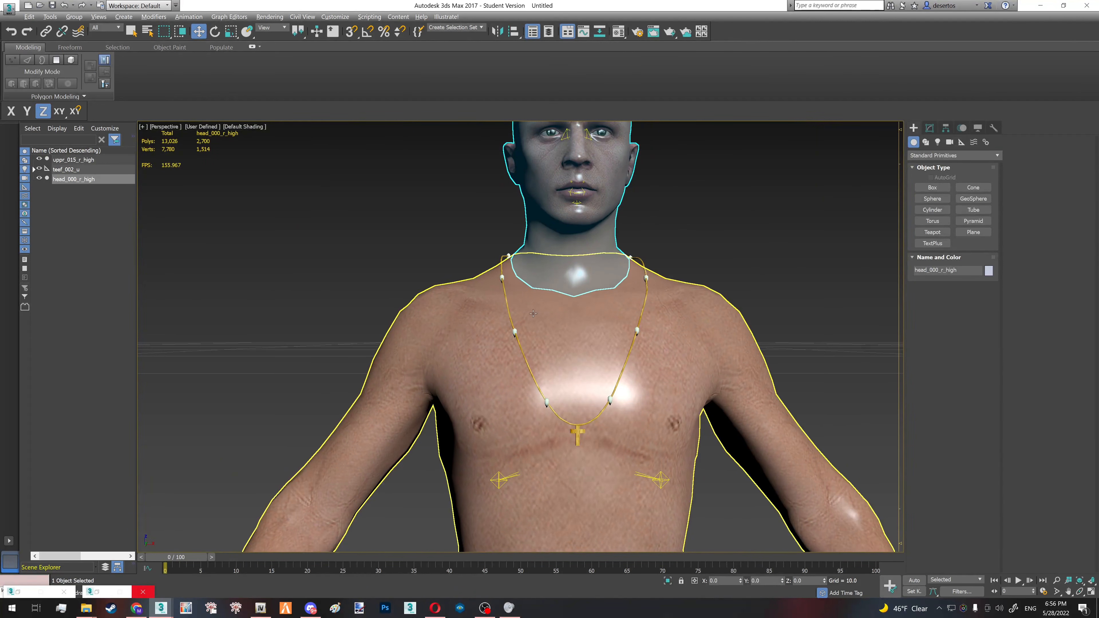
pyautogui.click(261, 608)
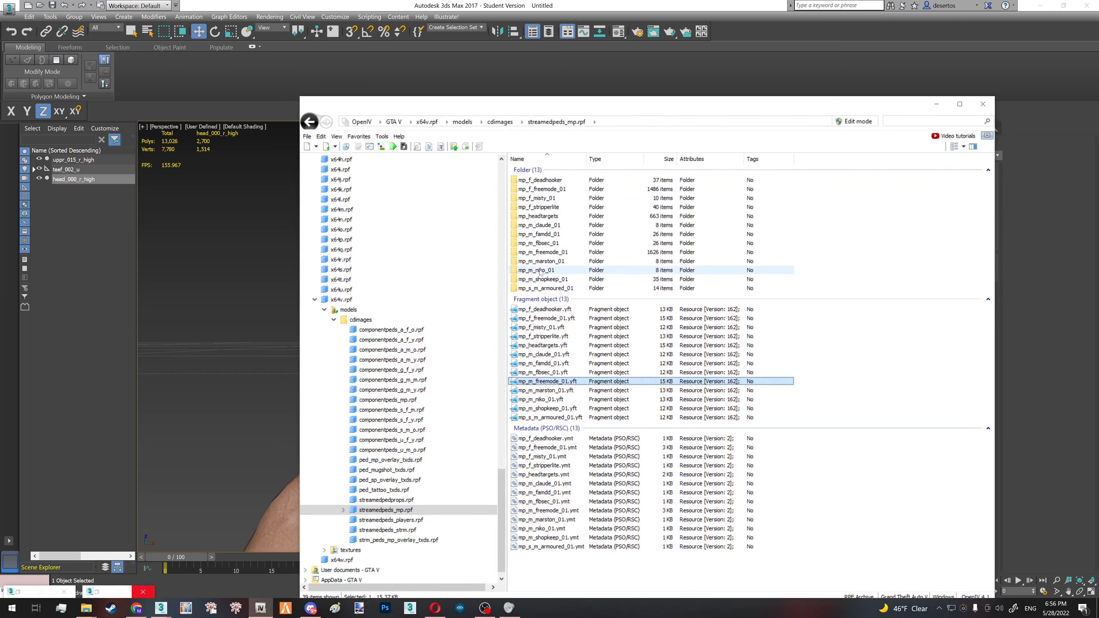
pyautogui.click(543, 252)
pyautogui.press('Return')
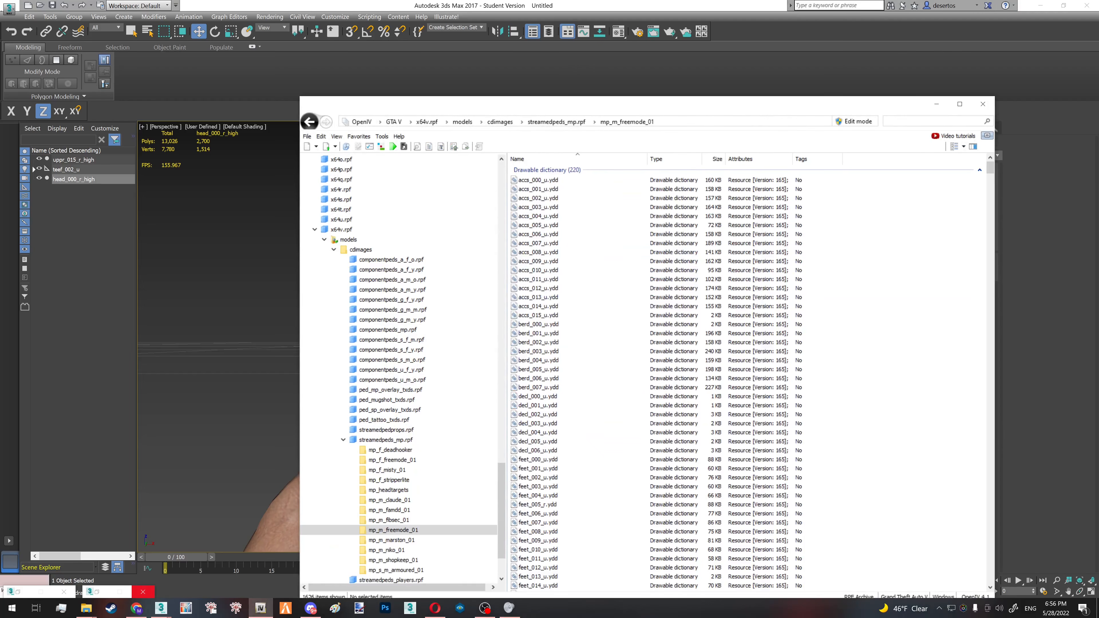
pyautogui.click(936, 107)
# - Check the necklace's fit on the body, and hide the head_000_r_high and uppr_015_r_high reference meshes
pyautogui.keyDown('alt'); pyautogui.moveTo(692, 334); pyautogui.dragTo(622, 344, button='middle'); pyautogui.keyUp('alt')
pyautogui.click(620, 333)
pyautogui.scroll(5, 620, 333)
pyautogui.scroll(-5, 647, 335)
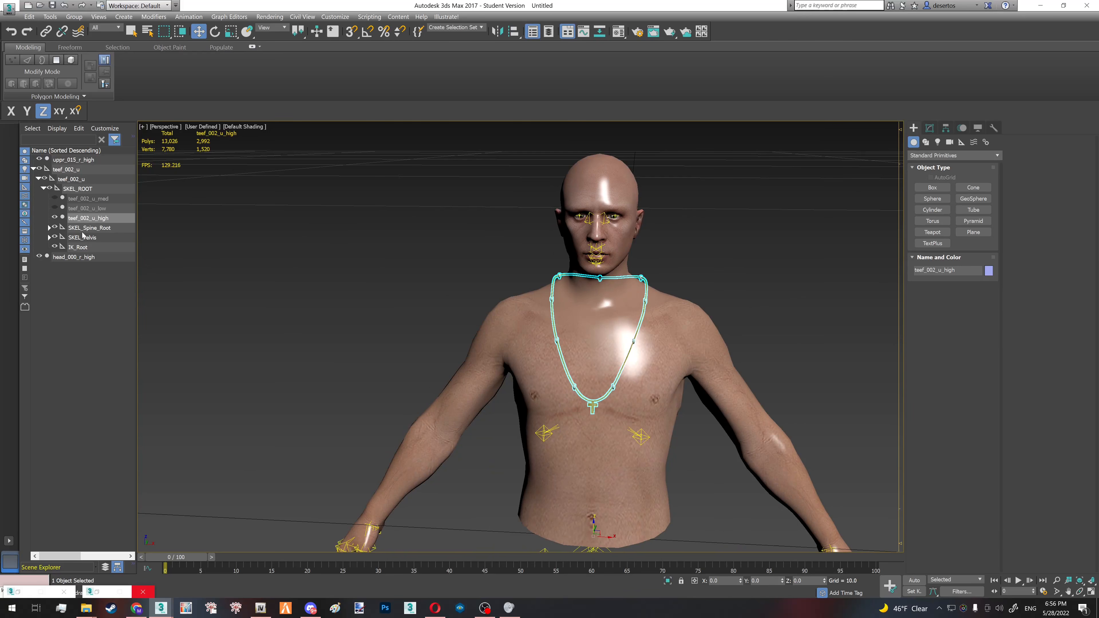
pyautogui.click(39, 257)
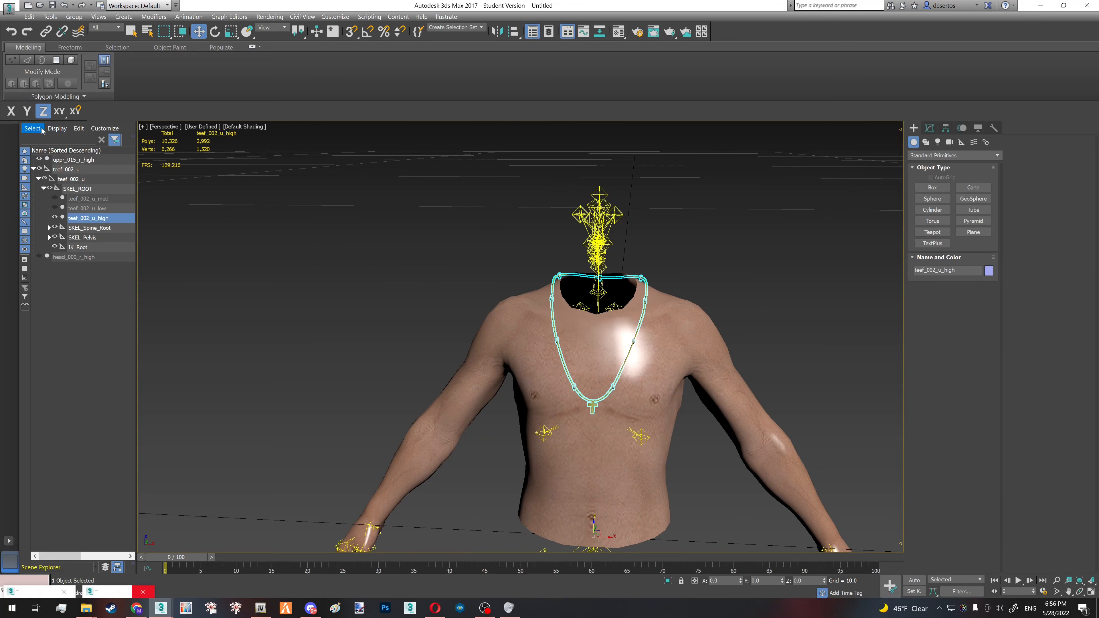
pyautogui.click(38, 160)
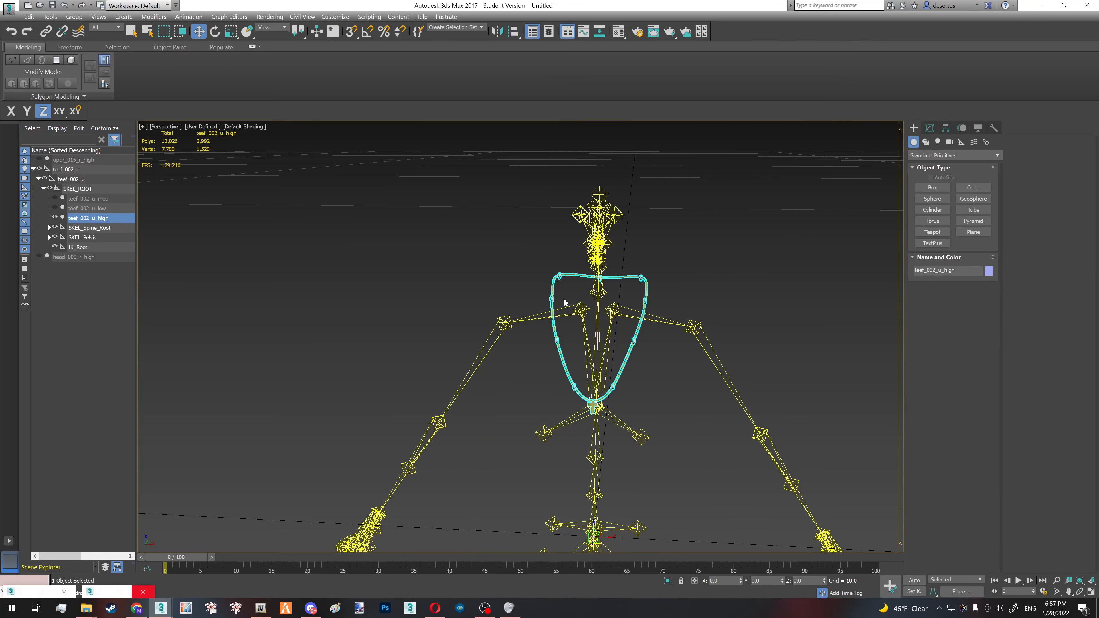
# - Delete the original teef_002_u_low and teef_002_u_med level-of-detail meshes
pyautogui.click(63, 198)
pyautogui.click(88, 198)
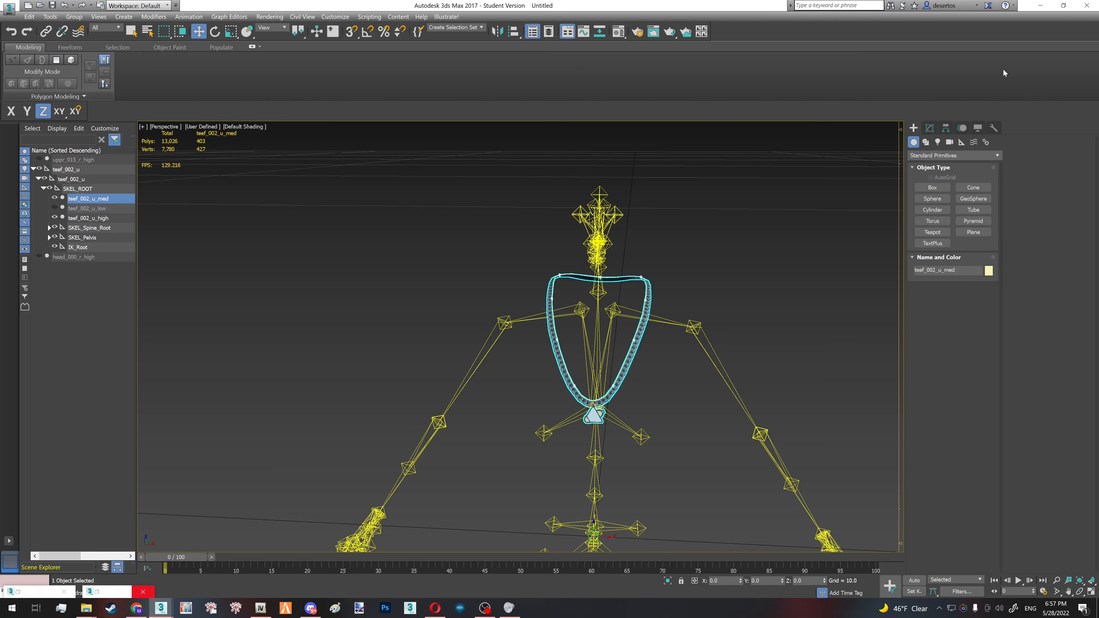
pyautogui.click(929, 128)
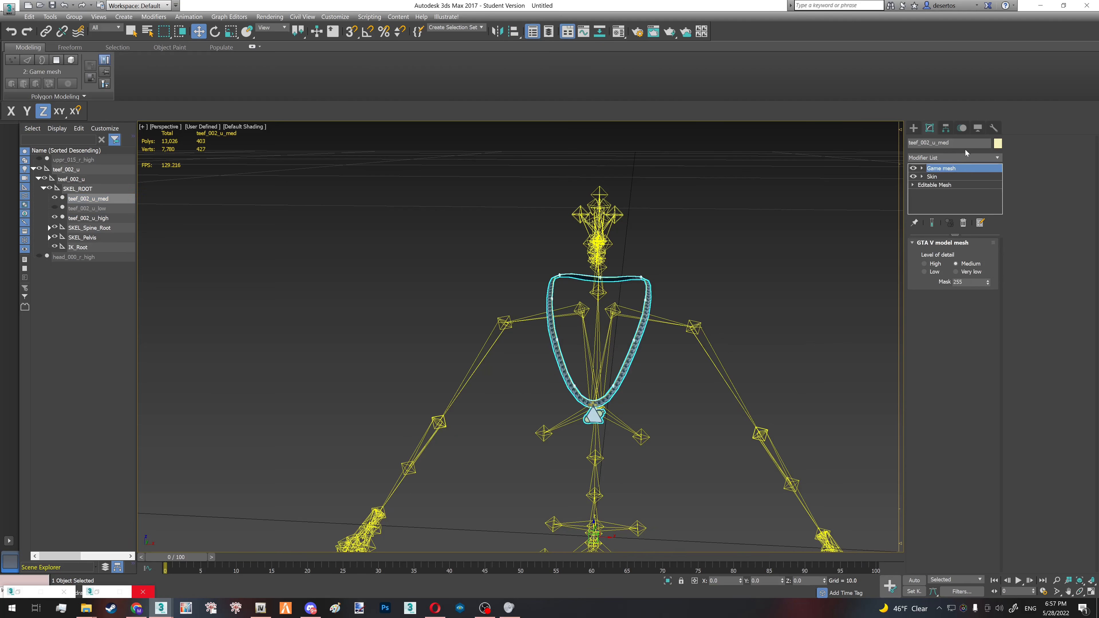
pyautogui.click(108, 300)
pyautogui.press('Delete')
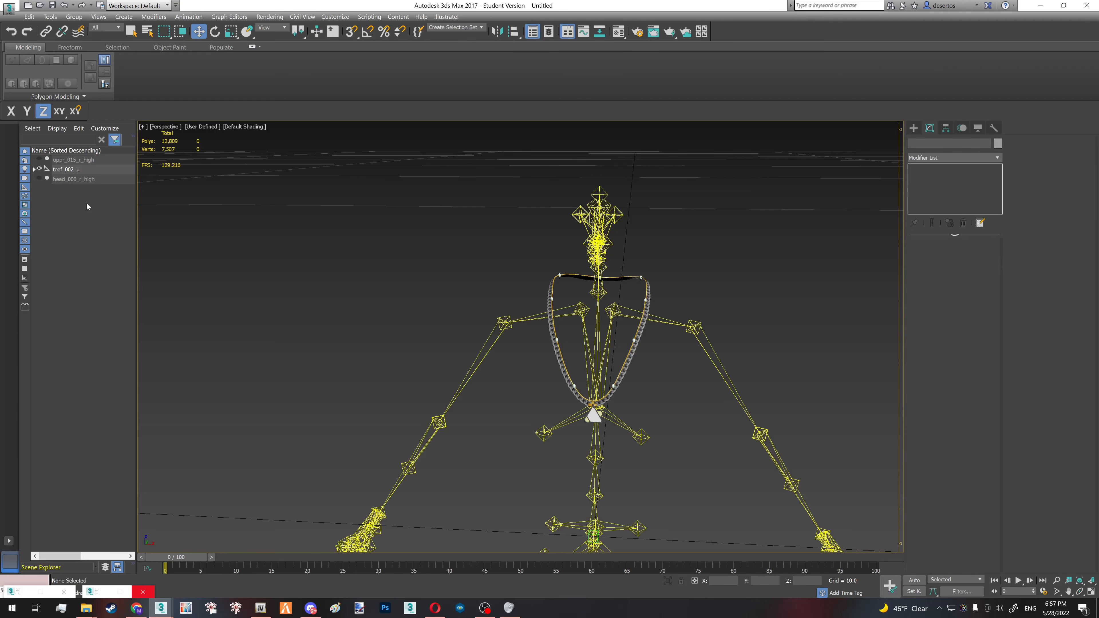
pyautogui.click(551, 290)
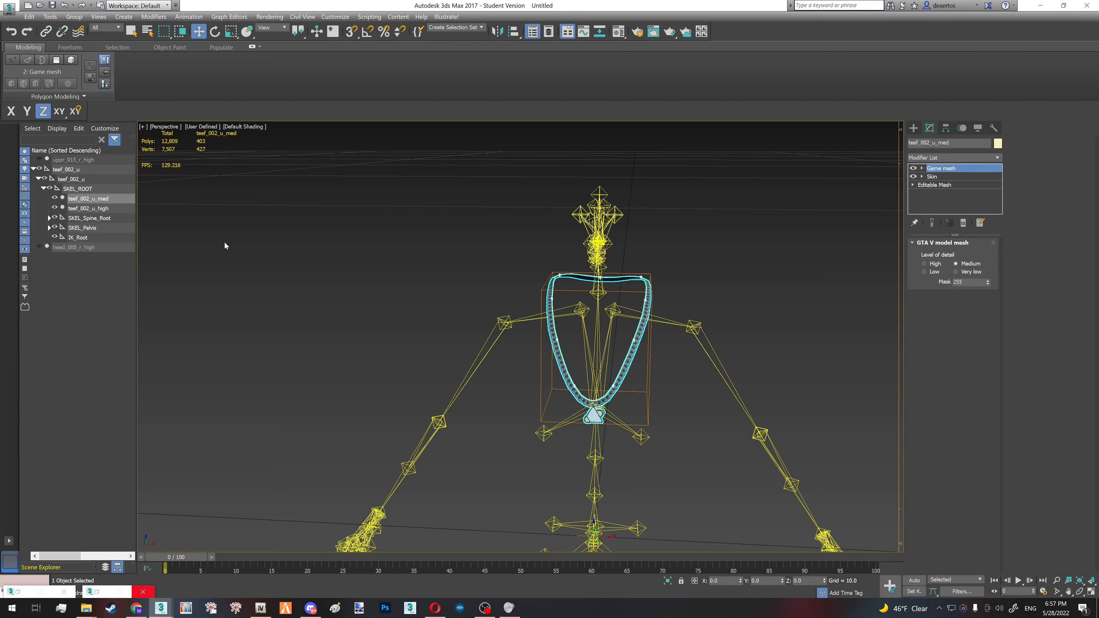
pyautogui.press('Delete')
# - Clone the teef_002_u_high necklace as a copy named teef_002_u_med and set its level of detail to Medium
pyautogui.click(554, 314)
pyautogui.hotkey('ctrl', 'v')
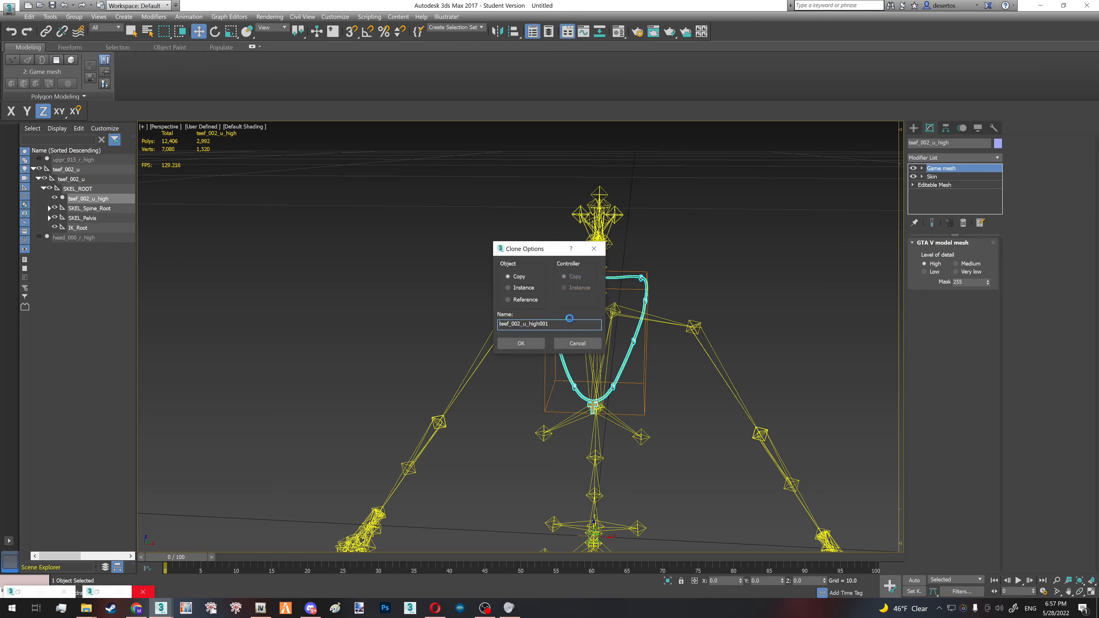
pyautogui.click(532, 342)
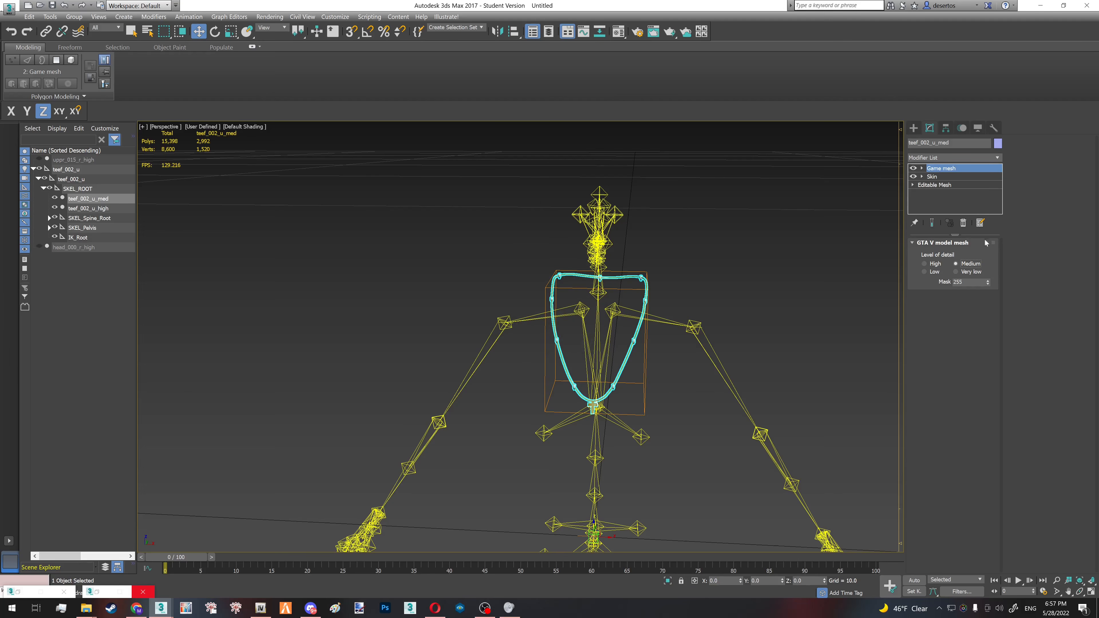
# - Add a ProOptimizer modifier to teef_002_u_med above its Editable Mesh, isolate the necklace and calculate the optimization
pyautogui.click(944, 186)
pyautogui.click(934, 158)
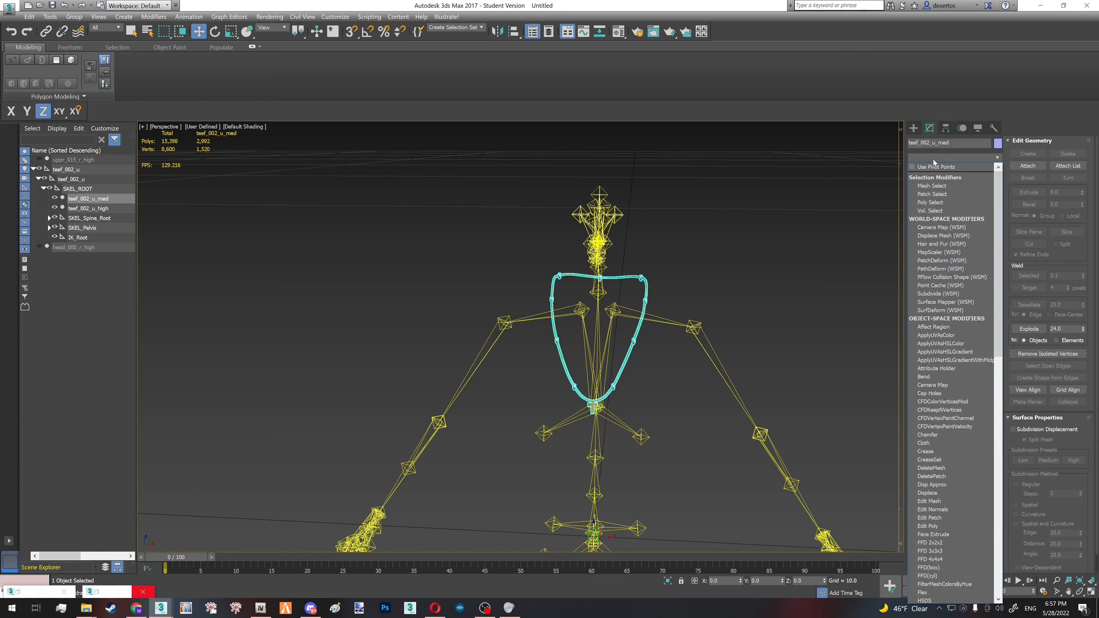
pyautogui.write('pro')
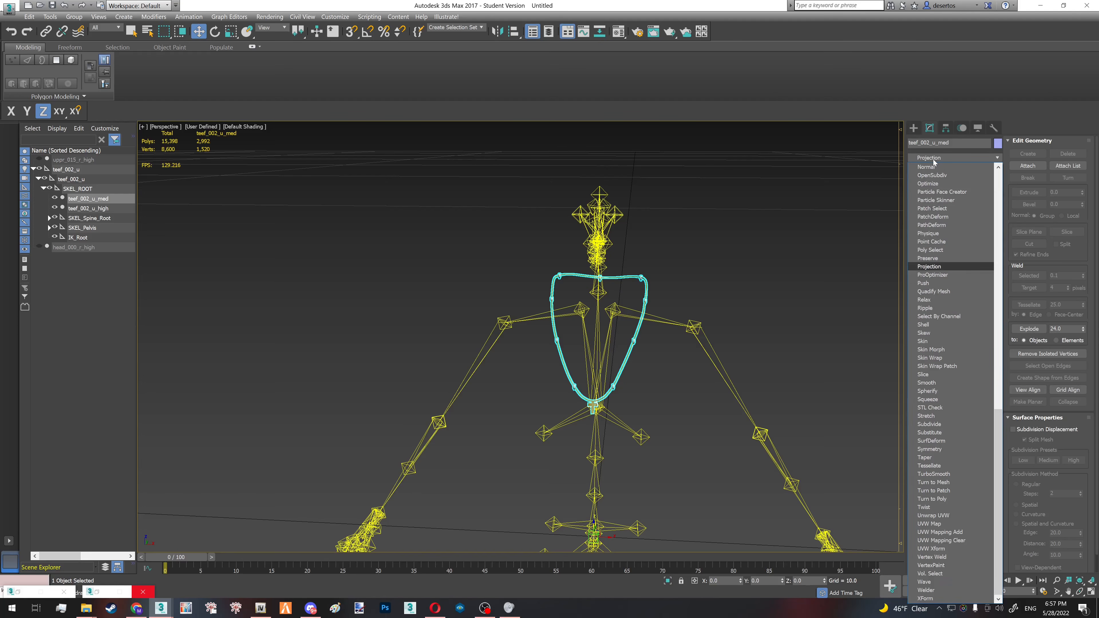
pyautogui.click(933, 275)
pyautogui.hotkey('alt', 'q')
pyautogui.press('F4')
pyautogui.scroll(6, 638, 352)
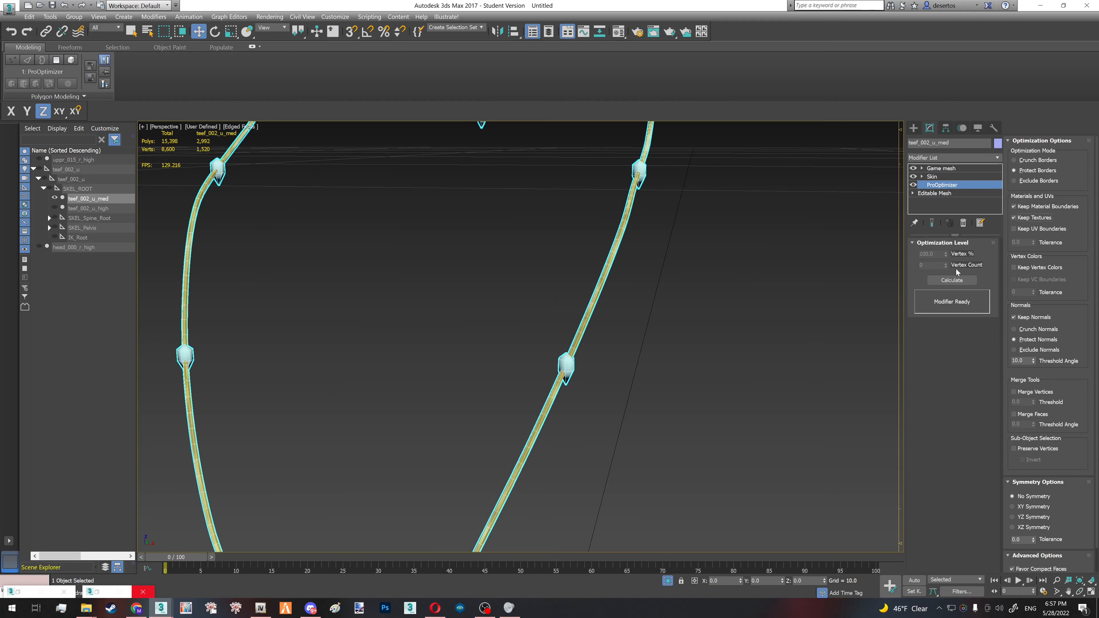
pyautogui.click(935, 280)
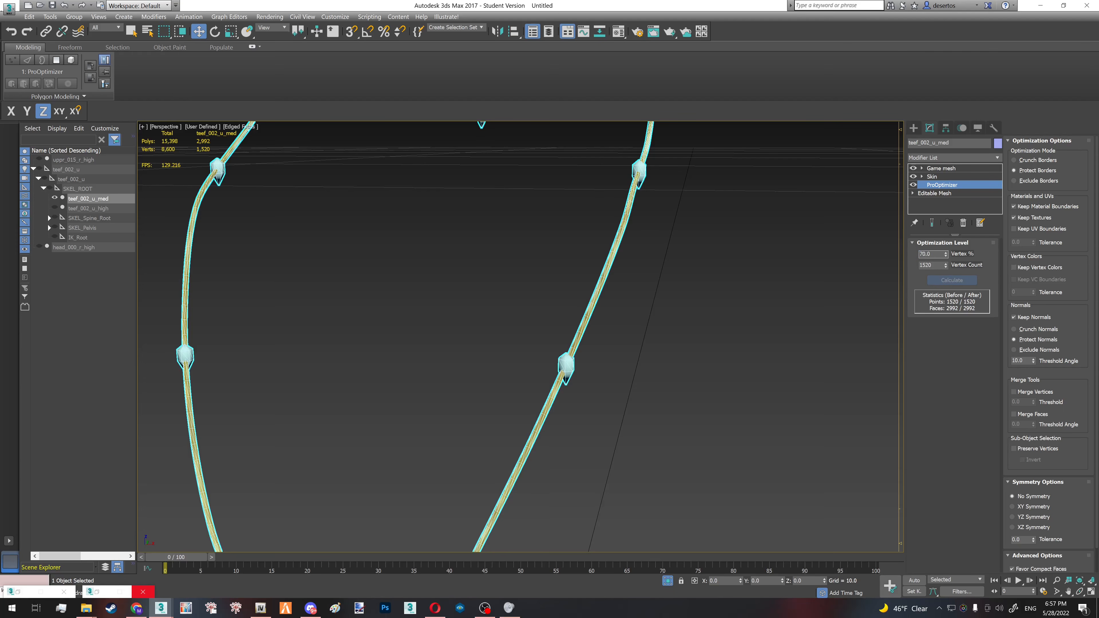
# - Reduce teef_002_u_med to 60% of its vertices with ProOptimizer and collapse that modifier into the Editable Mesh
pyautogui.press('F4')
pyautogui.click(656, 329)
pyautogui.scroll(-6, 567, 365)
pyautogui.moveTo(568, 364)
pyautogui.keyDown('alt'); pyautogui.mouseDown(button='middle')
pyautogui.moveTo(594, 346)
pyautogui.moveTo(573, 349)
pyautogui.mouseUp(button='middle'); pyautogui.keyUp('alt')
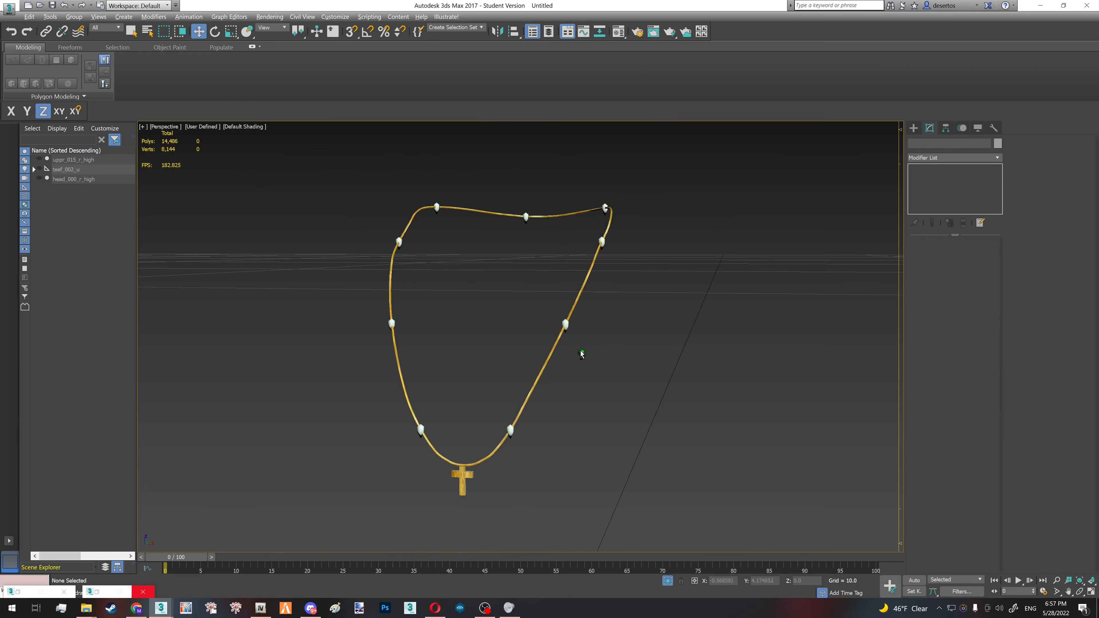
pyautogui.scroll(5, 573, 319)
pyautogui.press('F4')
pyautogui.click(556, 327)
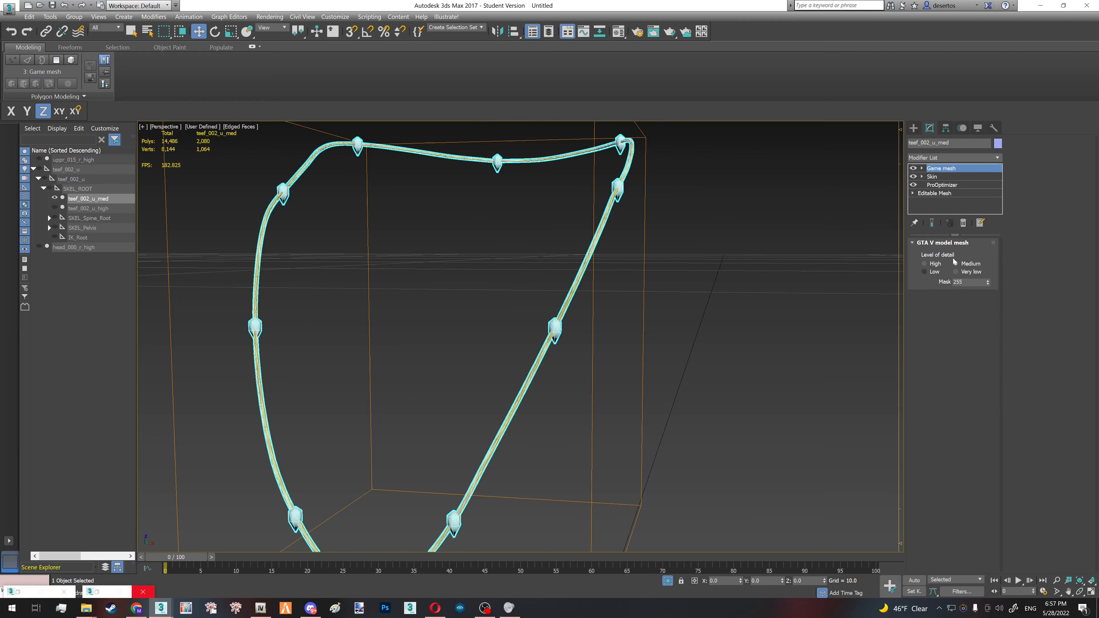
pyautogui.click(943, 186)
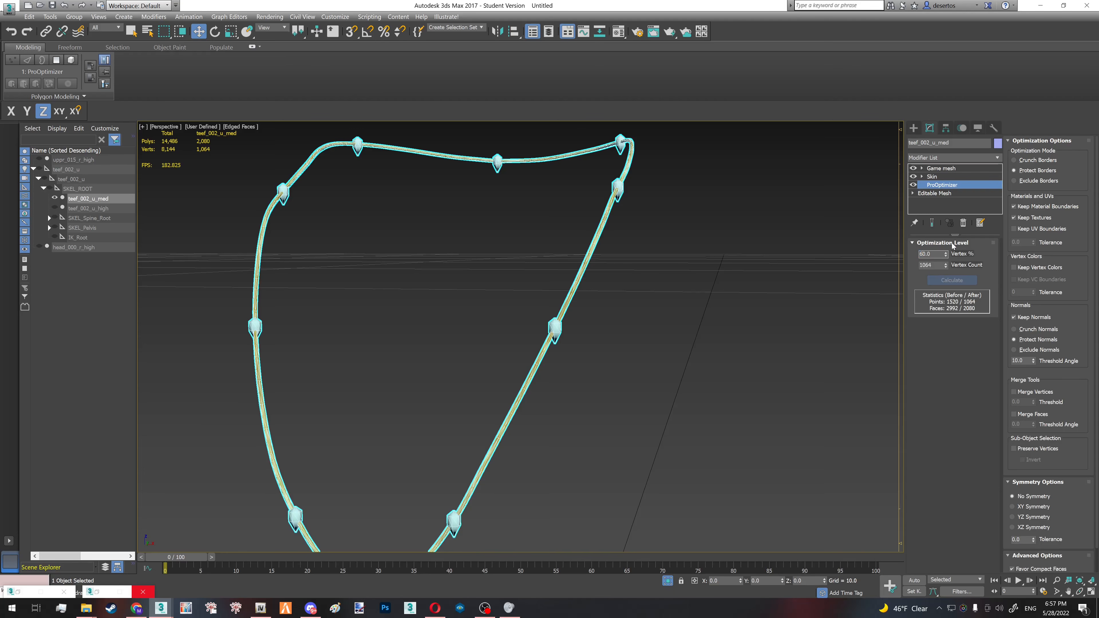
pyautogui.rightClick(944, 187)
pyautogui.click(974, 258)
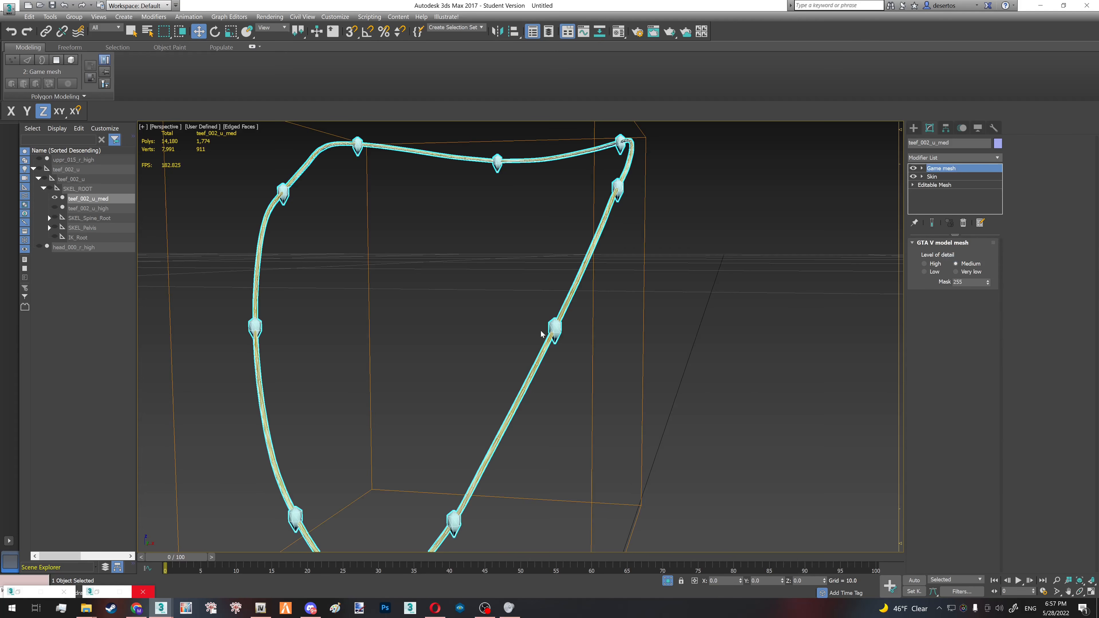
# - Unhide the teef_002_u_high necklace, select it and examine its chain and cross pendant
pyautogui.keyDown('alt'); pyautogui.moveTo(542, 334); pyautogui.dragTo(1, 229, button='middle'); pyautogui.keyUp('alt')
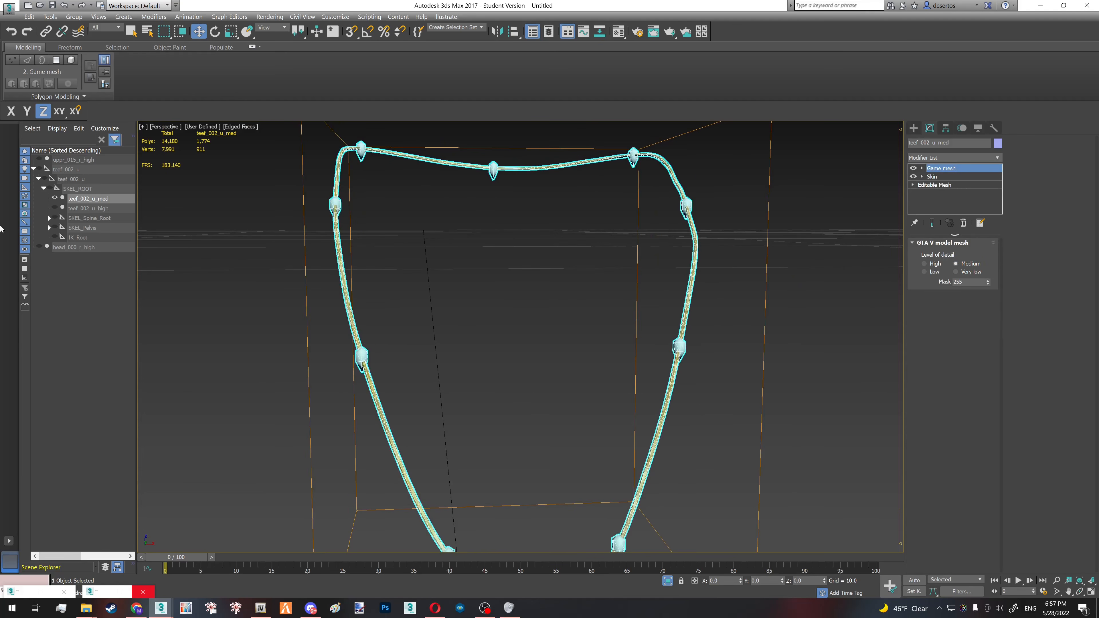
pyautogui.click(55, 207)
pyautogui.click(88, 209)
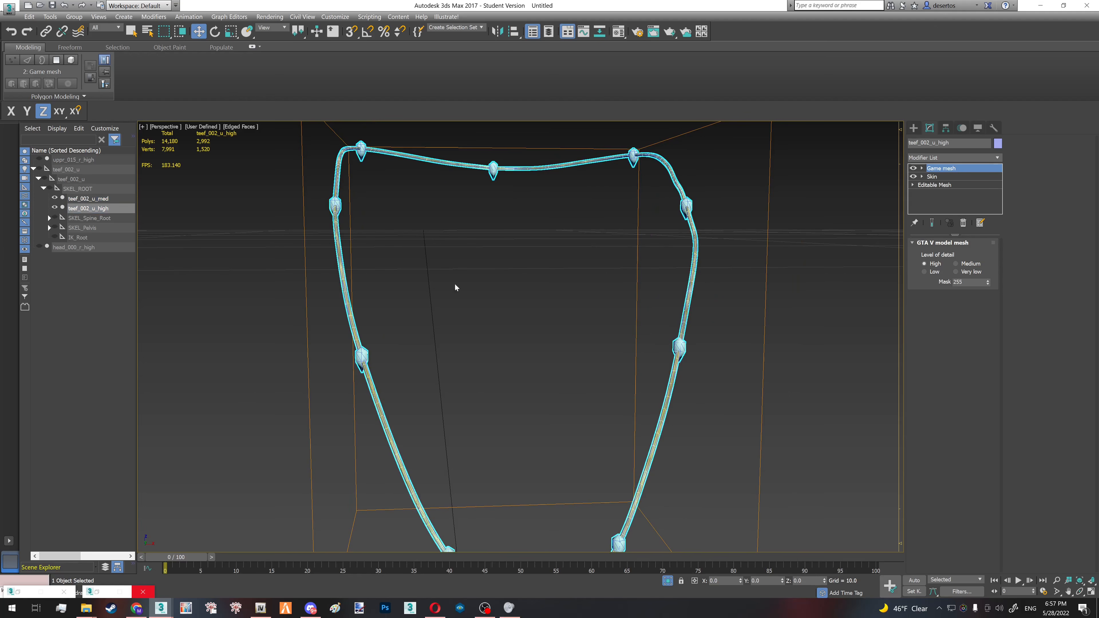
pyautogui.scroll(-5, 361, 357)
pyautogui.moveTo(361, 358)
pyautogui.keyDown('alt'); pyautogui.mouseDown(button='middle')
pyautogui.moveTo(346, 358)
pyautogui.moveTo(377, 359)
pyautogui.mouseUp(button='middle'); pyautogui.keyUp('alt')
pyautogui.scroll(7, 443, 464)
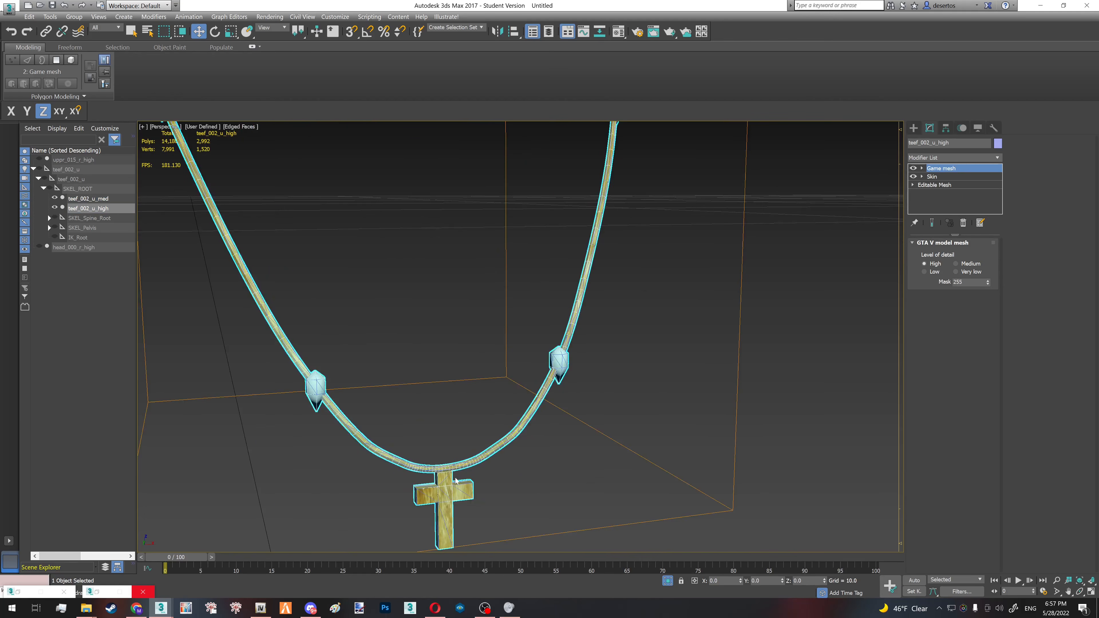
pyautogui.keyDown('alt'); pyautogui.moveTo(453, 479); pyautogui.dragTo(550, 452, button='middle'); pyautogui.keyUp('alt')
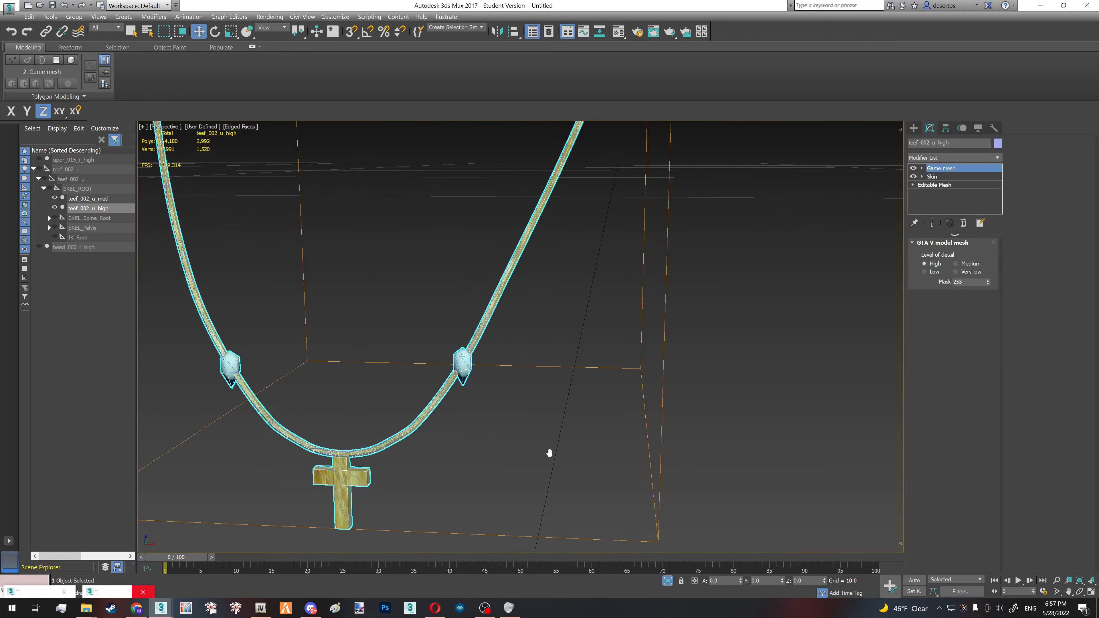
# - Unhide the body and head meshes, hide teef_002_u_med and check the high-detail necklace's gap to the chest
pyautogui.rightClick(100, 324)
pyautogui.click(114, 292)
pyautogui.scroll(-3, 519, 337)
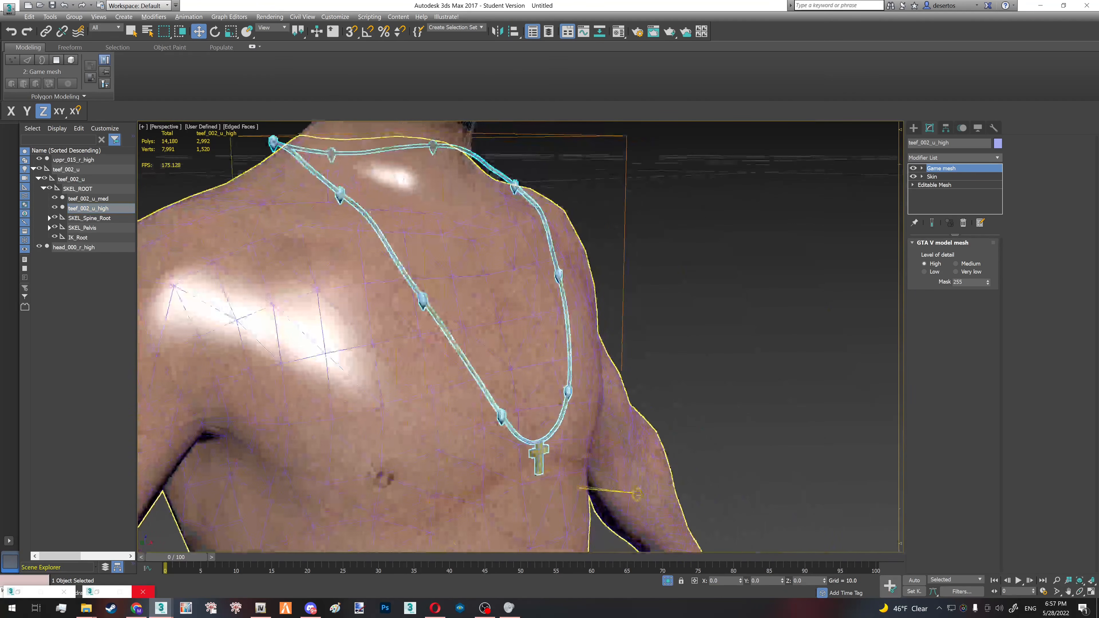
pyautogui.click(54, 197)
pyautogui.scroll(6, 427, 307)
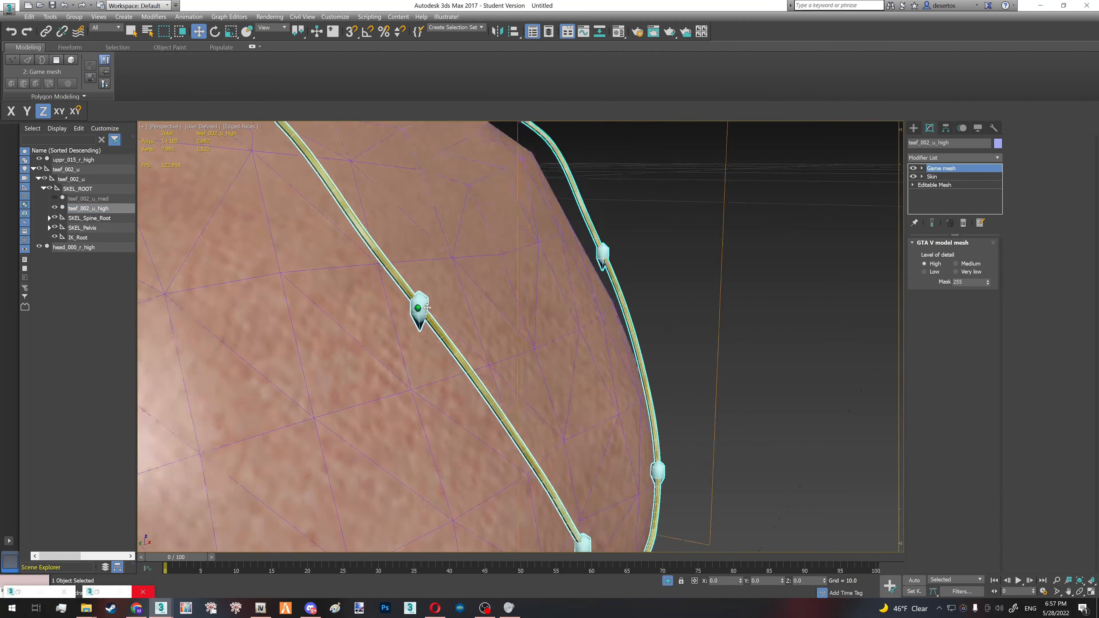
pyautogui.keyDown('alt'); pyautogui.moveTo(427, 308); pyautogui.dragTo(444, 300, button='middle'); pyautogui.keyUp('alt')
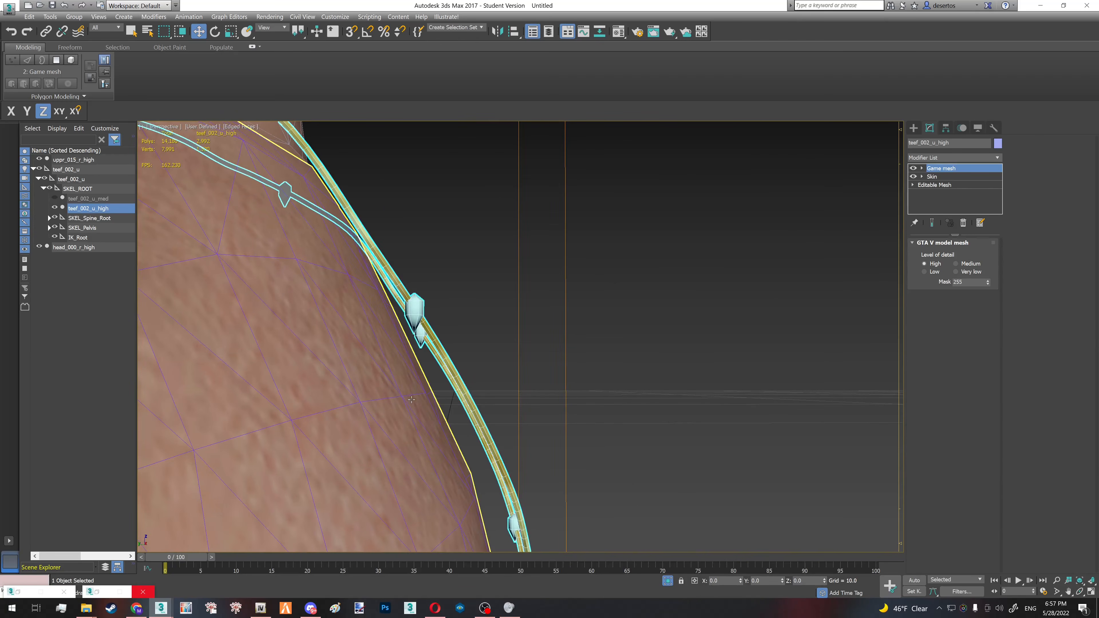
pyautogui.moveTo(411, 399); pyautogui.dragTo(349, 225, button='middle')
# - Add an FFD(box) modifier to teef_002_u_high above its Editable Mesh, with 6x6x6 control points
pyautogui.click(969, 185)
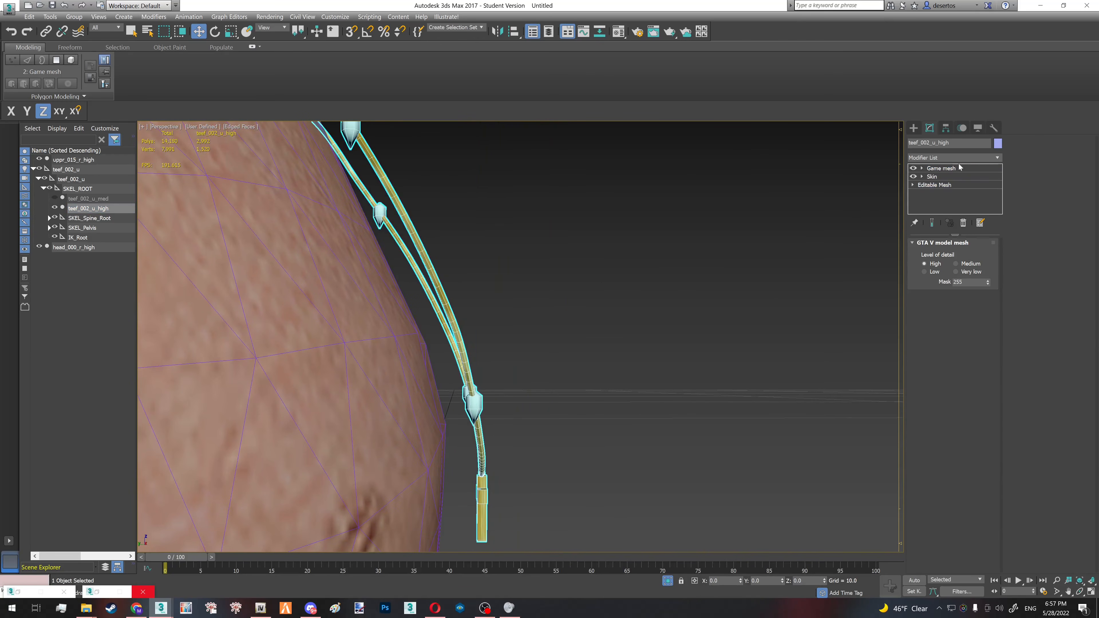
pyautogui.click(952, 157)
pyautogui.press('f')
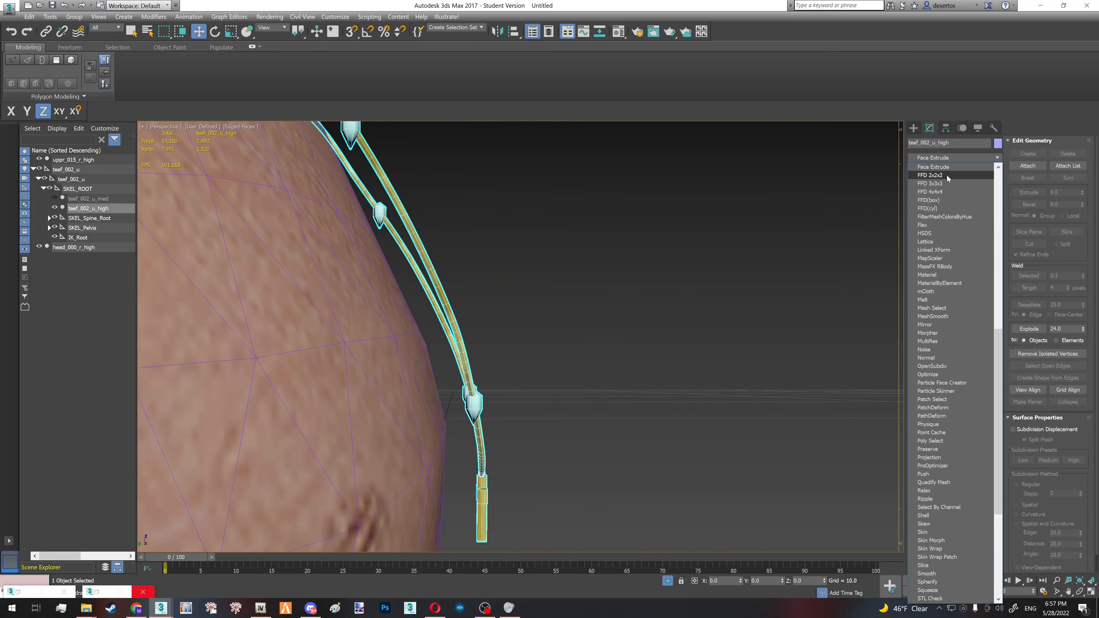
pyautogui.click(929, 200)
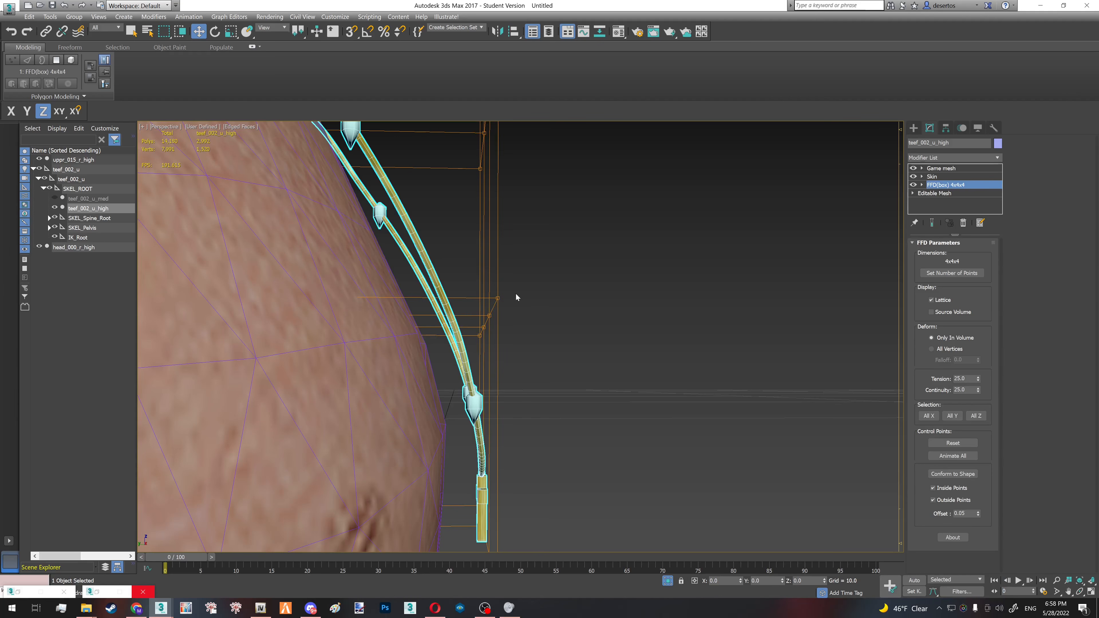
pyautogui.click(951, 273)
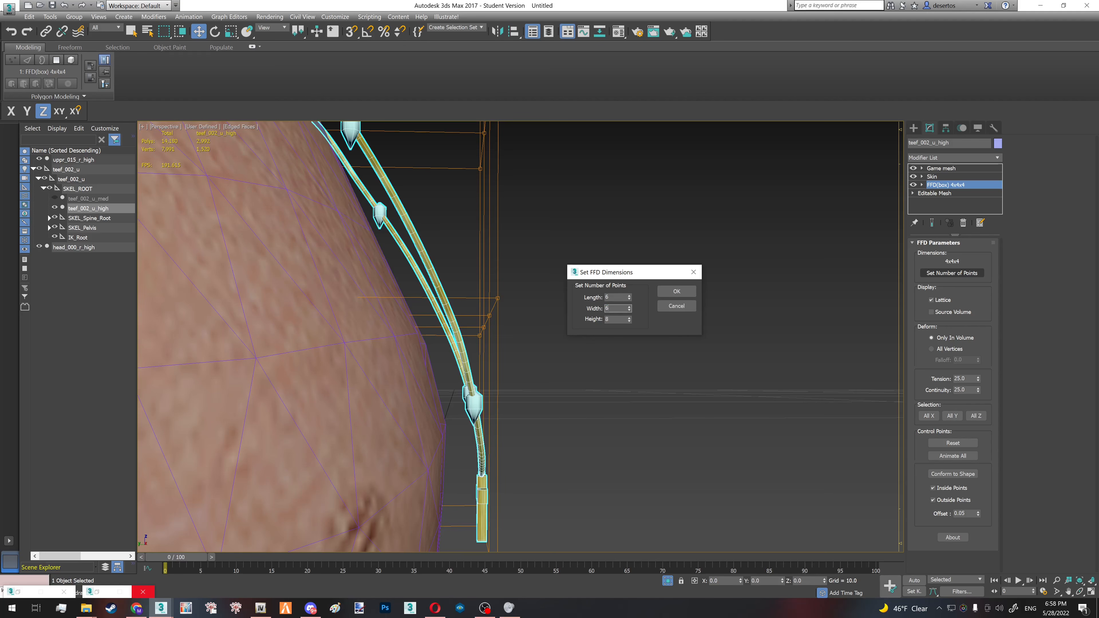
pyautogui.click(677, 292)
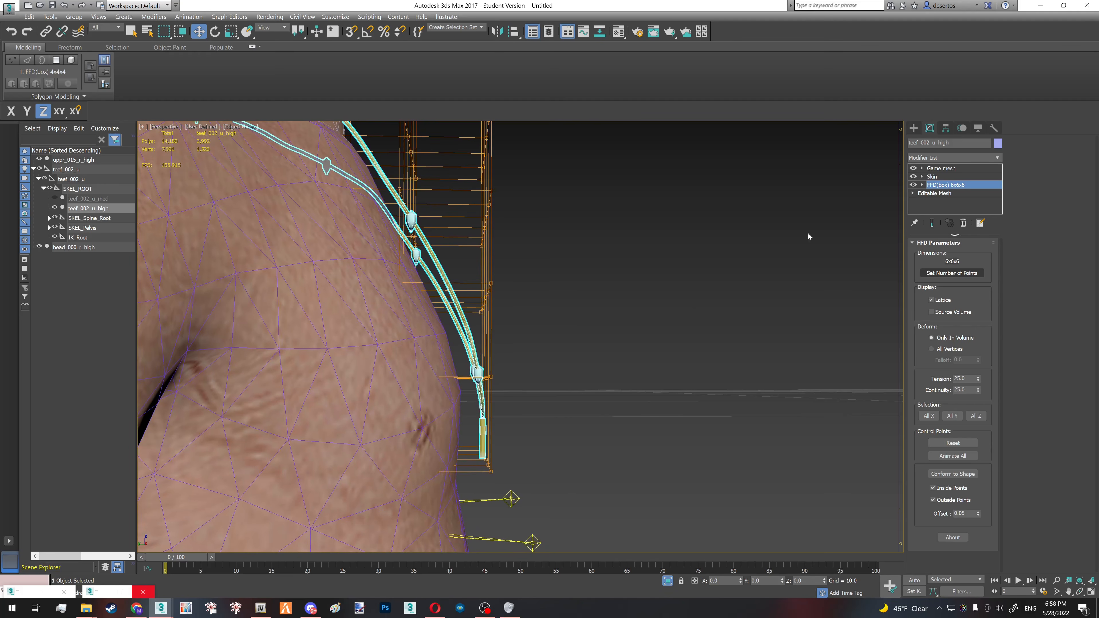
# - Move the front lattice control points around the cross and lower chain closer to the chest along the Y axis
pyautogui.click(948, 194)
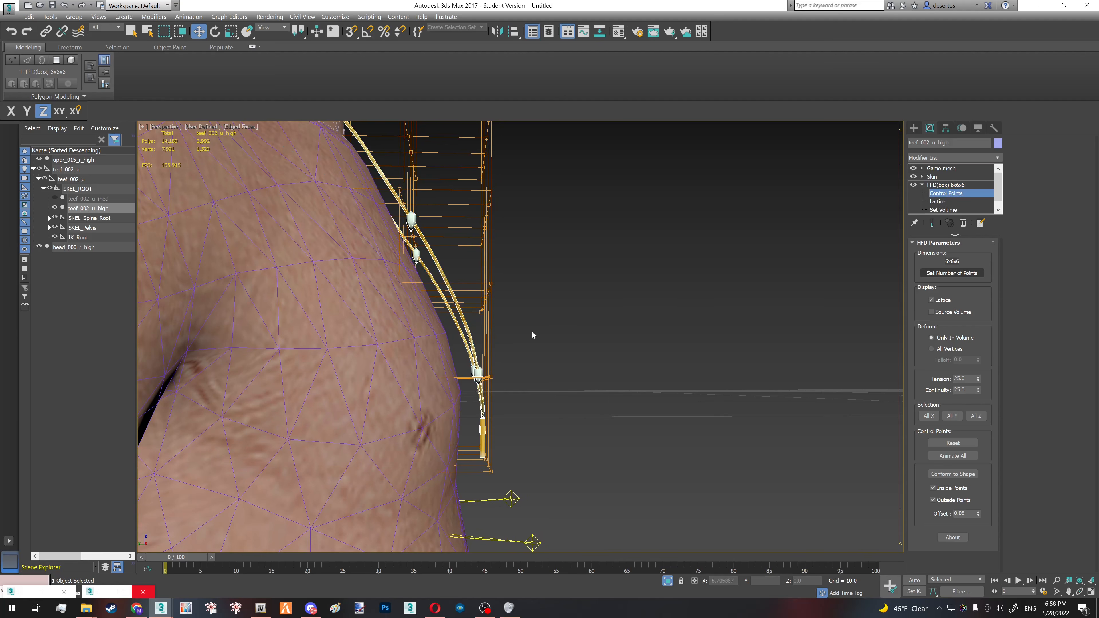
pyautogui.moveTo(542, 431); pyautogui.dragTo(556, 486)
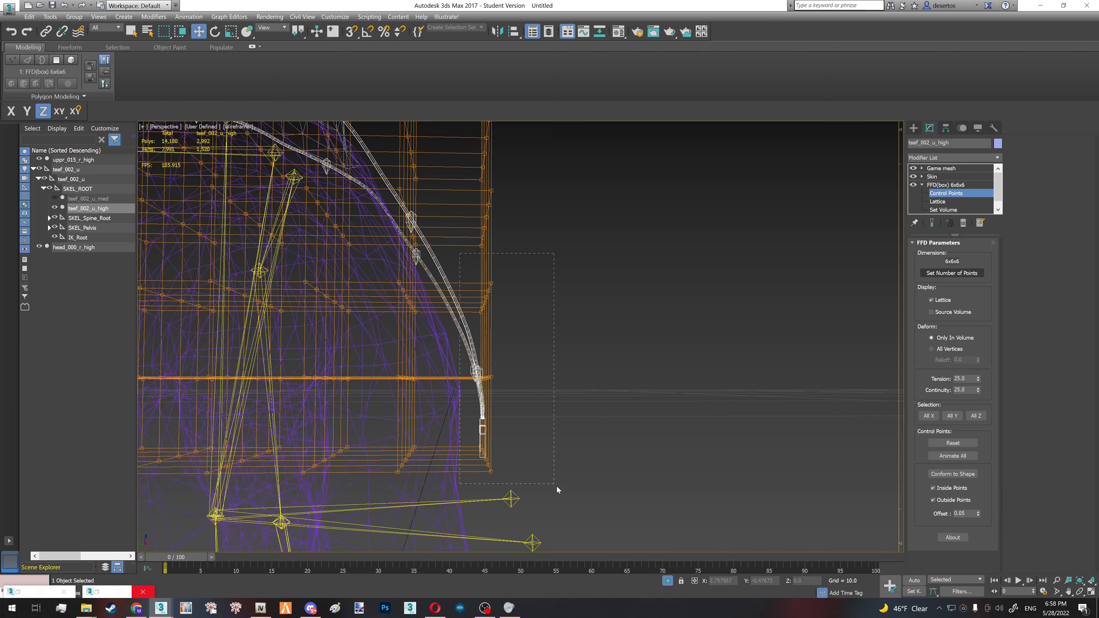
pyautogui.moveTo(472, 379); pyautogui.dragTo(467, 455)
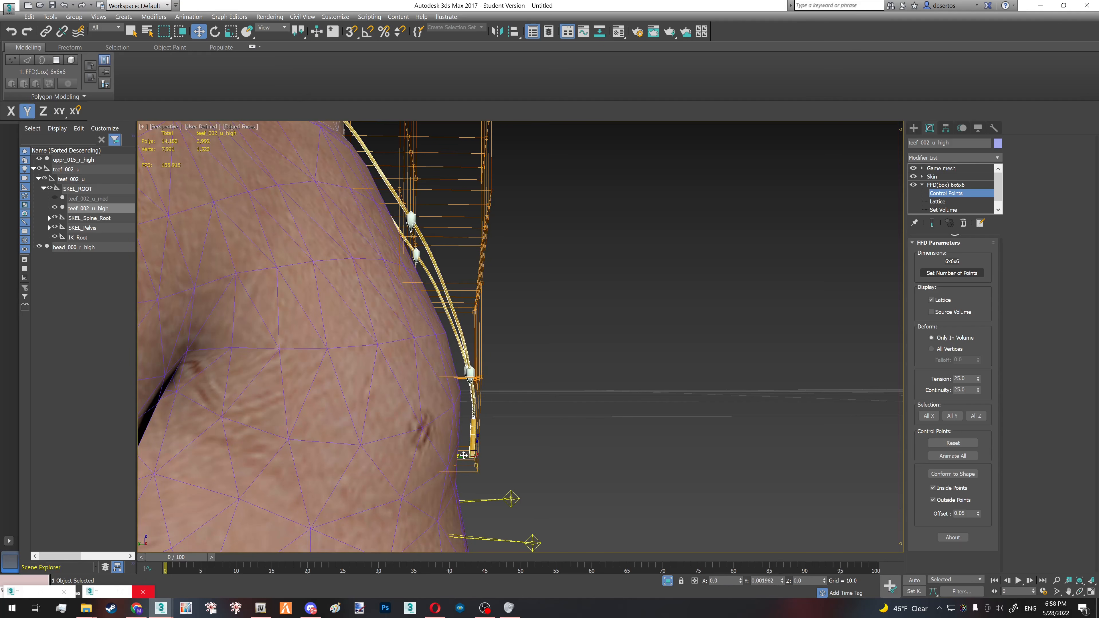
pyautogui.keyDown('alt'); pyautogui.moveTo(465, 424); pyautogui.dragTo(478, 419, button='middle'); pyautogui.keyUp('alt')
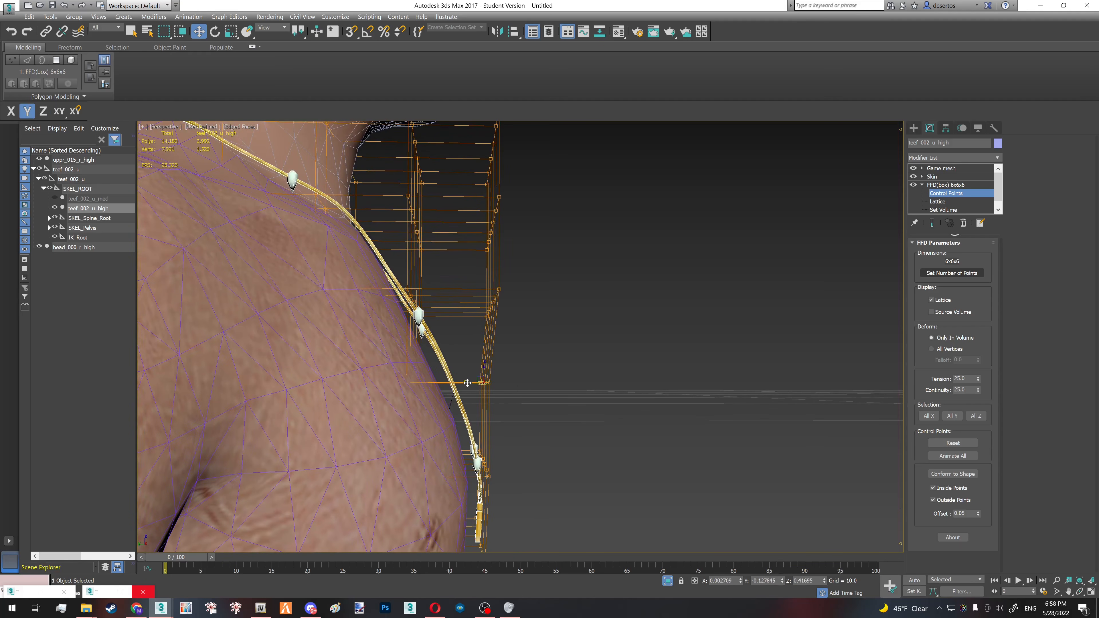
pyautogui.moveTo(468, 383); pyautogui.dragTo(466, 383)
pyautogui.moveTo(398, 307); pyautogui.dragTo(709, 511, button='middle')
pyautogui.scroll(2, 475, 359)
pyautogui.moveTo(475, 358)
pyautogui.keyDown('alt'); pyautogui.mouseDown(button='middle')
pyautogui.moveTo(452, 360)
pyautogui.moveTo(463, 357)
pyautogui.mouseUp(button='middle'); pyautogui.keyUp('alt')
# - Adjust the upper lattice control points so the chain sits closer around the neck and shoulders
pyautogui.click(455, 317)
pyautogui.scroll(3, 454, 317)
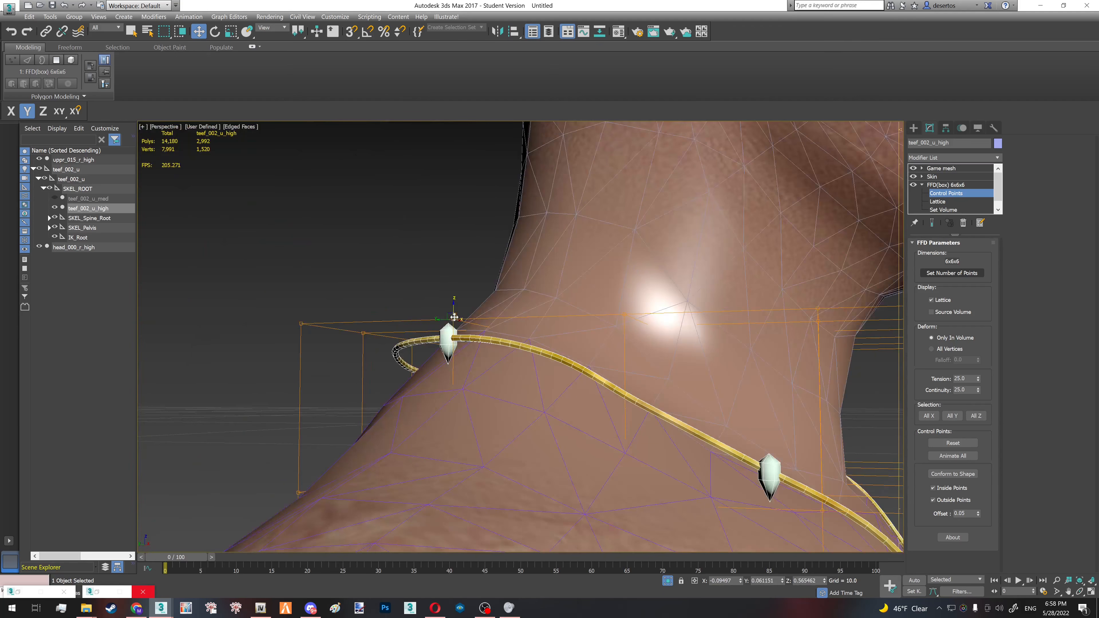
pyautogui.moveTo(454, 317); pyautogui.dragTo(635, 321, button='middle')
pyautogui.moveTo(633, 312); pyautogui.dragTo(632, 320)
pyautogui.press('F3')
pyautogui.moveTo(443, 308)
pyautogui.mouseDown()
pyautogui.moveTo(545, 362)
pyautogui.moveTo(521, 376)
pyautogui.mouseUp()
pyautogui.press('F3')
pyautogui.keyDown('alt'); pyautogui.moveTo(548, 368); pyautogui.dragTo(579, 368, button='middle'); pyautogui.keyUp('alt')
pyautogui.moveTo(517, 347); pyautogui.dragTo(530, 346)
pyautogui.keyDown('alt'); pyautogui.moveTo(530, 346); pyautogui.dragTo(641, 313, button='middle'); pyautogui.keyUp('alt')
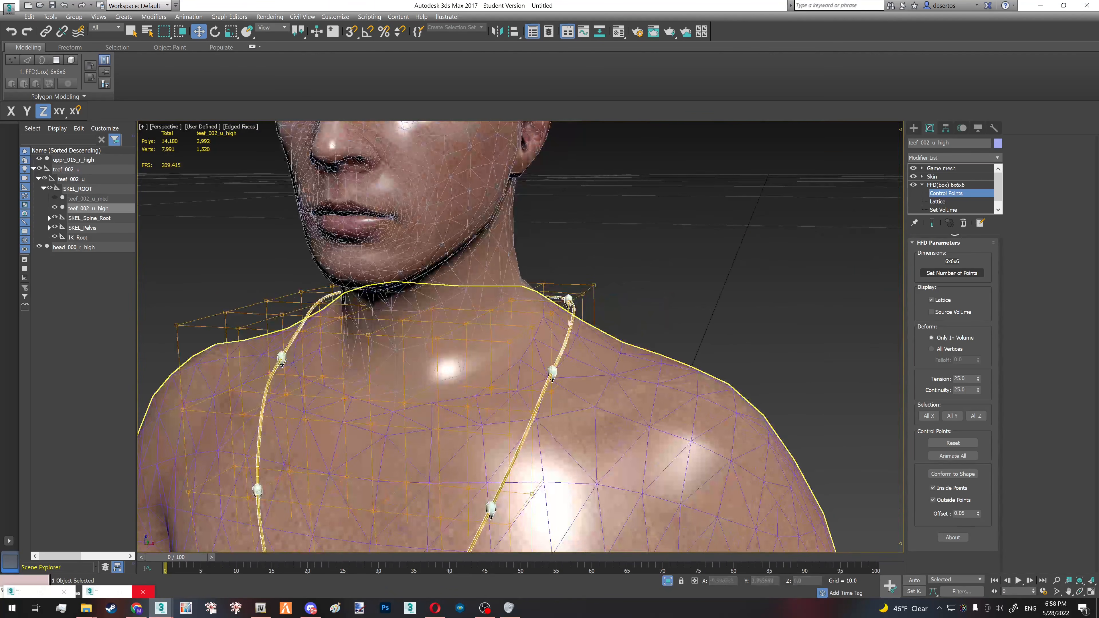
# - Collapse the FFD(box) modifier into the necklace's Editable Mesh and check the fit on the whole torso
pyautogui.scroll(-3, 530, 336)
pyautogui.moveTo(530, 337); pyautogui.dragTo(616, 201, button='middle')
pyautogui.scroll(-1, 617, 202)
pyautogui.rightClick(959, 189)
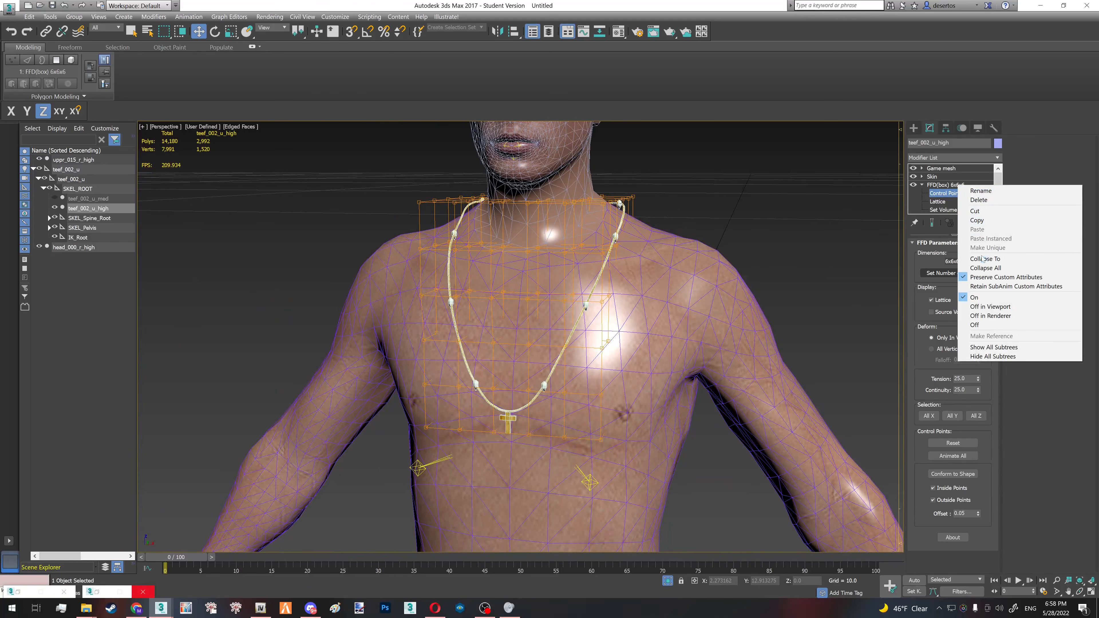
pyautogui.click(972, 200)
pyautogui.scroll(-3, 552, 284)
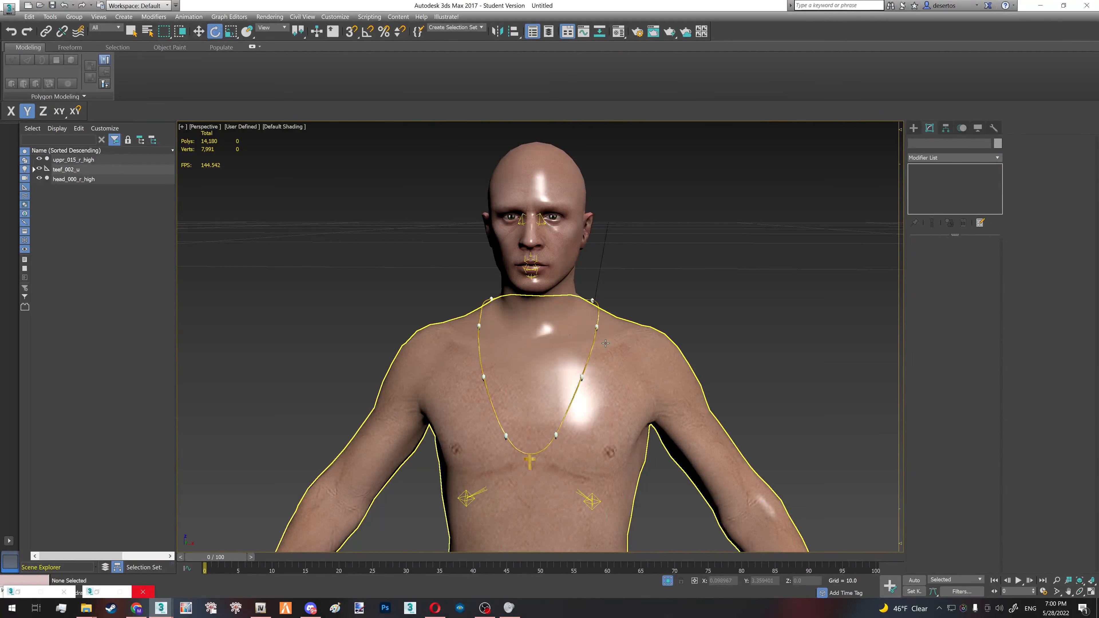
pyautogui.moveTo(563, 303)
pyautogui.keyDown('alt'); pyautogui.mouseDown(button='middle')
pyautogui.moveTo(585, 312)
pyautogui.moveTo(600, 342)
pyautogui.mouseUp(button='middle'); pyautogui.keyUp('alt')
pyautogui.scroll(2, 600, 343)
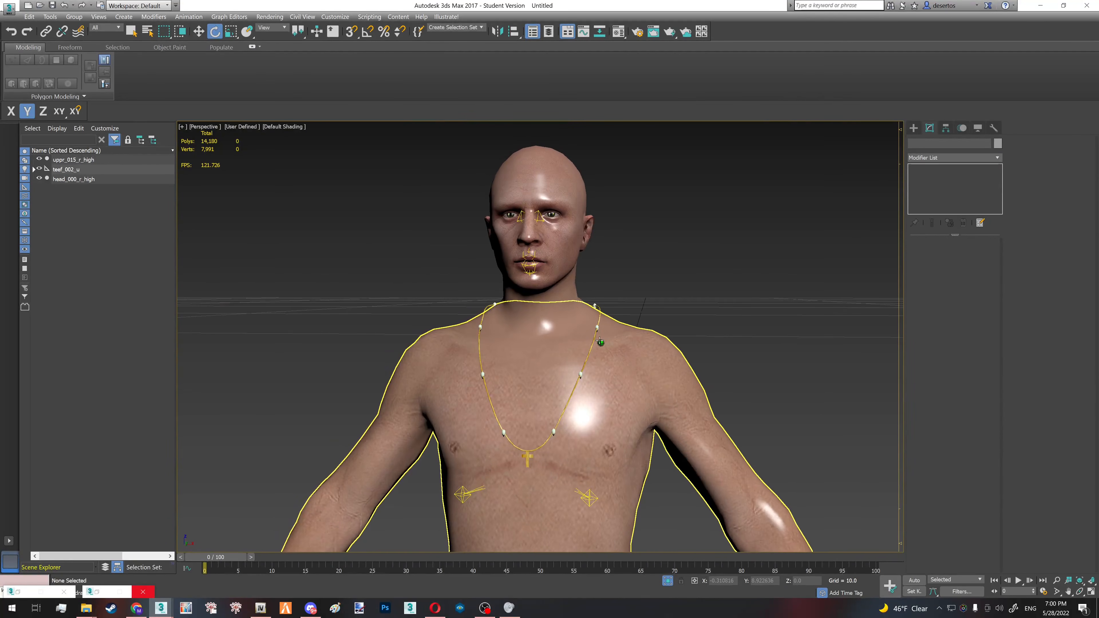
# - Select the left upper arm and left clavicle bones to examine the rig around the necklace, and clear the selection
pyautogui.press('F3')
pyautogui.scroll(3, 578, 352)
pyautogui.click(712, 385)
pyautogui.press('F3')
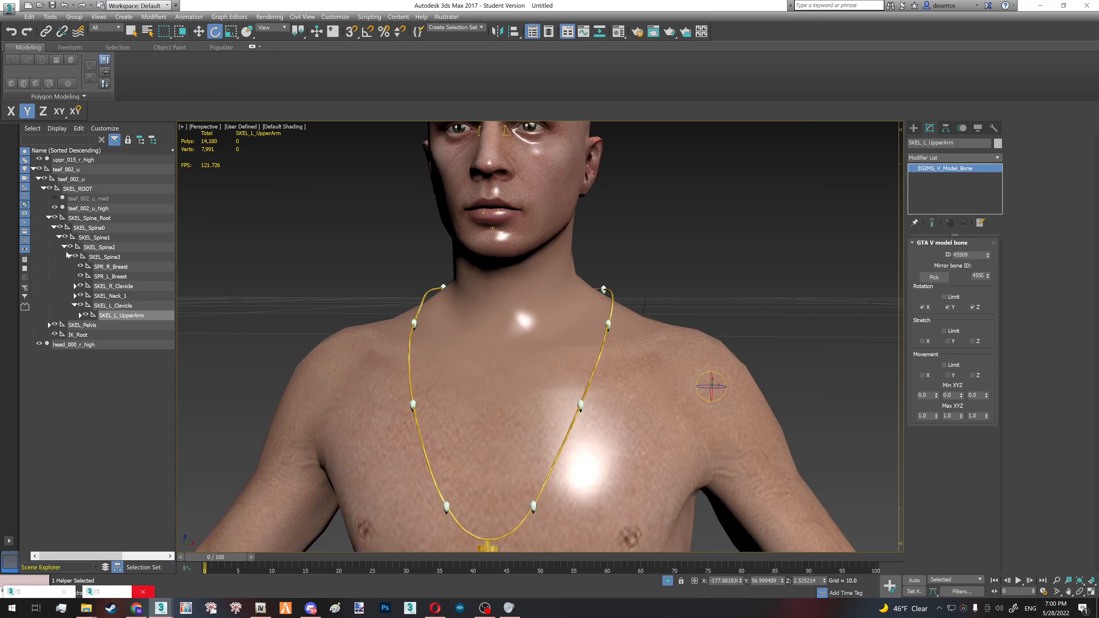
pyautogui.click(122, 306)
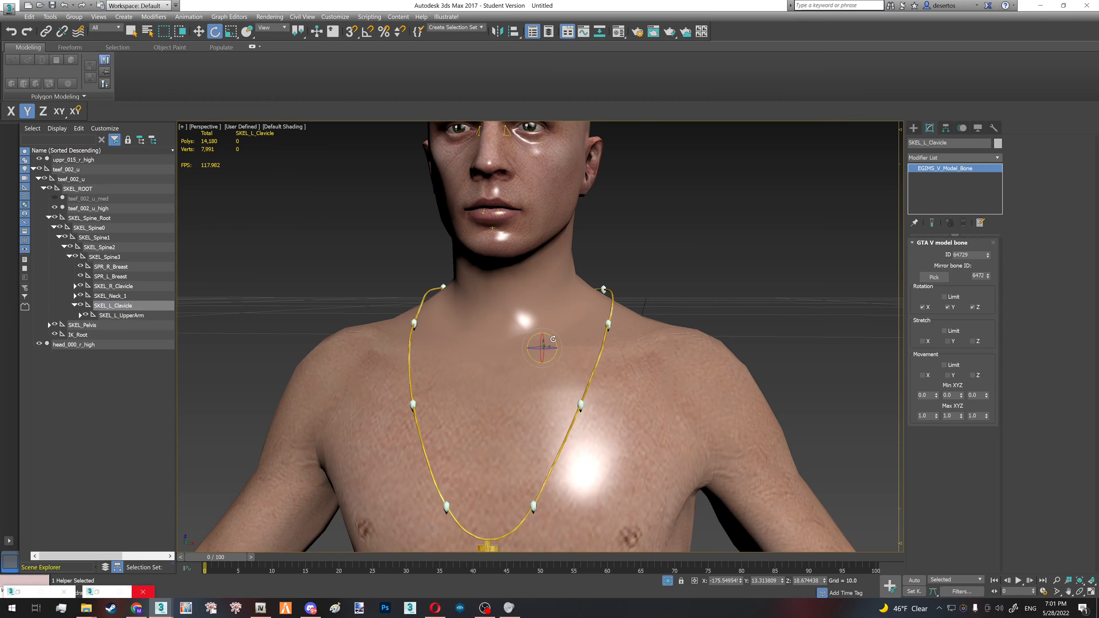
pyautogui.scroll(-3, 554, 339)
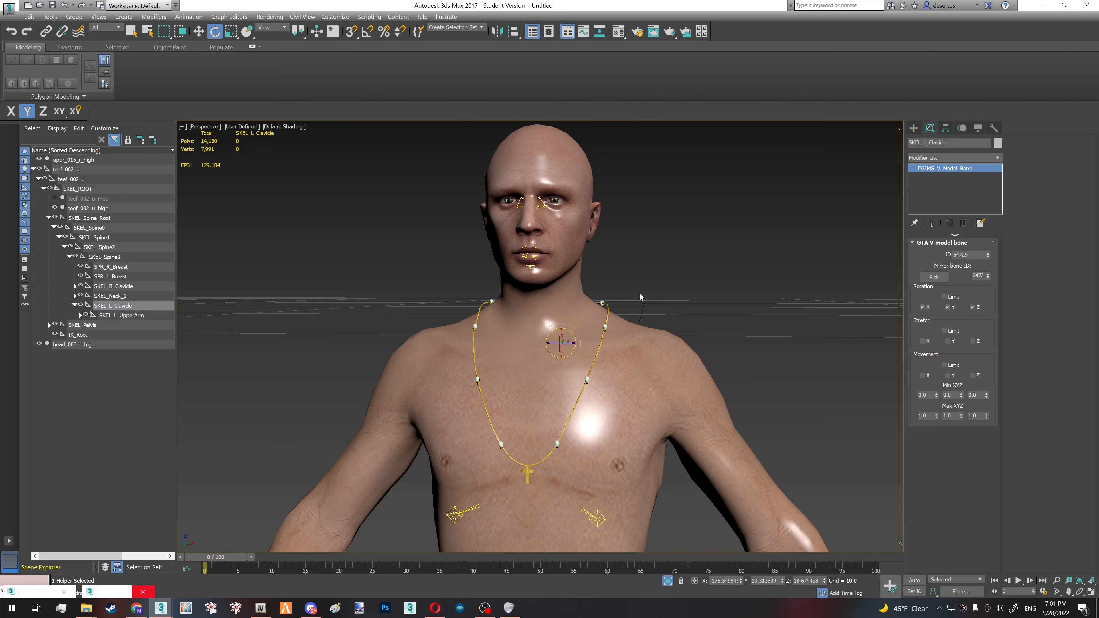
pyautogui.click(640, 298)
# - Export the GTA V scene models with GIMS Evo into folder 1 inside the Chain folder
pyautogui.moveTo(160, 608)
pyautogui.click(217, 563)
pyautogui.click(86, 250)
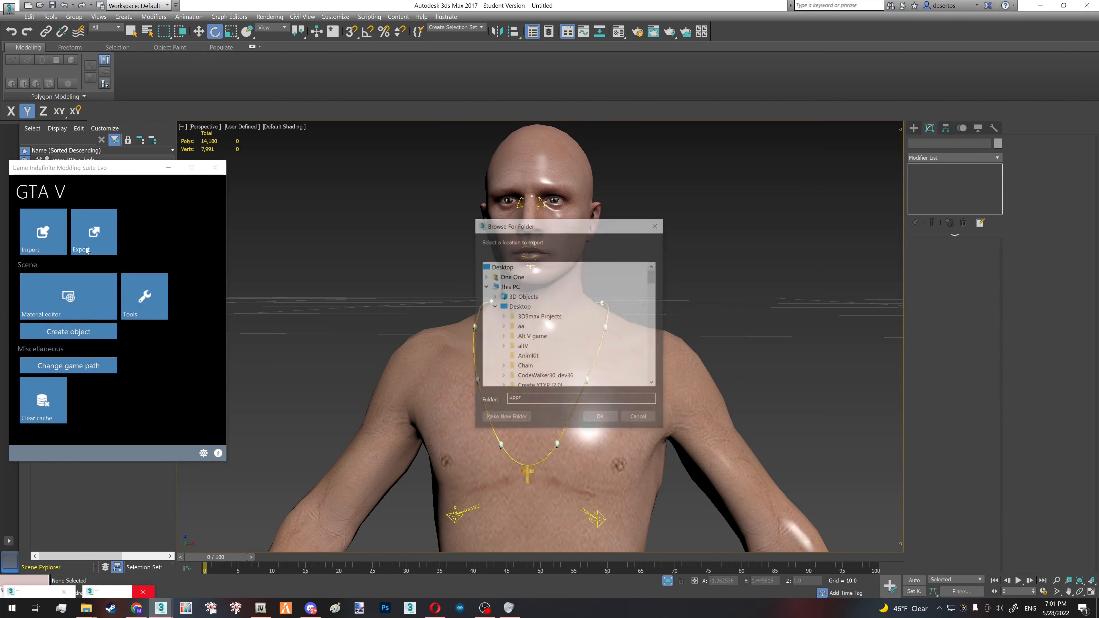
pyautogui.doubleClick(537, 365)
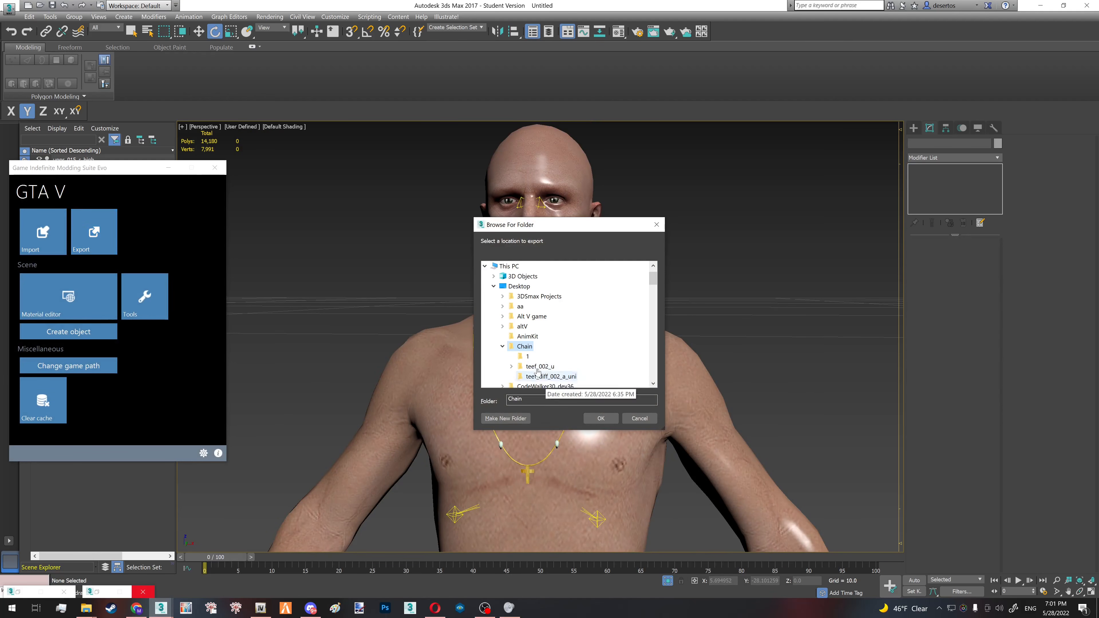
pyautogui.click(528, 358)
pyautogui.click(602, 420)
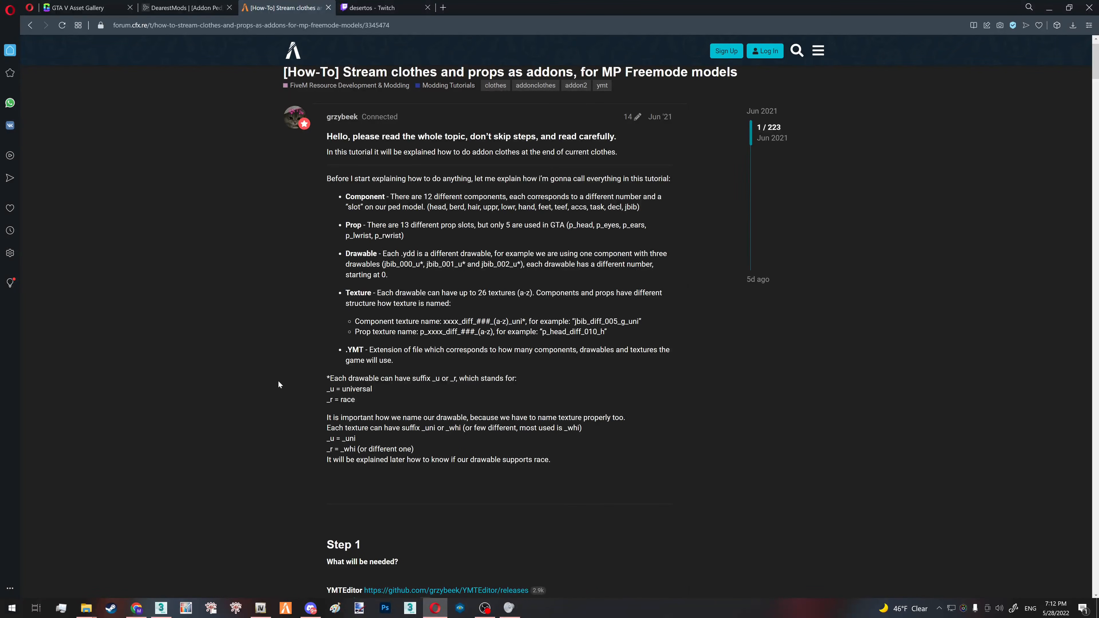
# - Switch to the browser and read through the forum tutorial on streaming clothes and props as addons for MP Freemode models
pyautogui.scroll(-2, 278, 382)
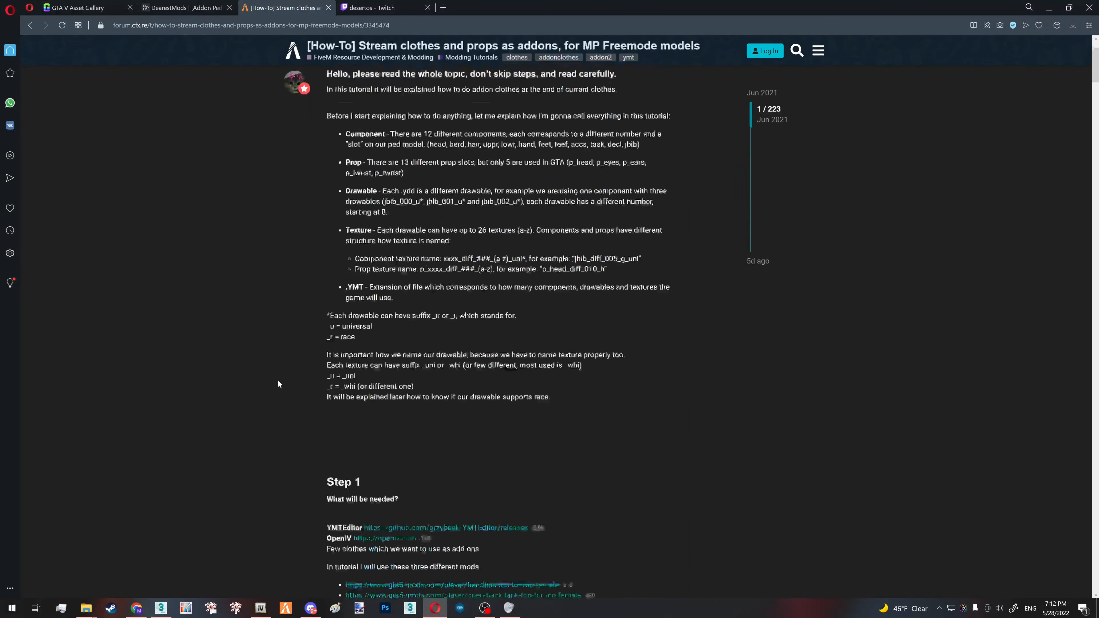
pyautogui.scroll(2, 279, 382)
pyautogui.scroll(-20, 498, 334)
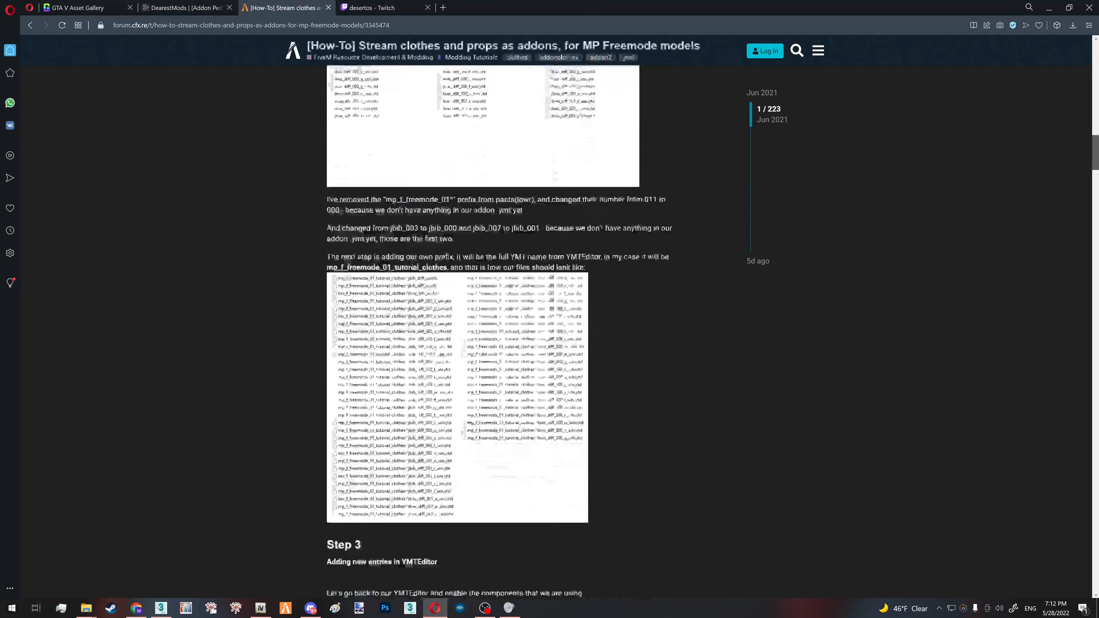
pyautogui.scroll(6, 498, 333)
pyautogui.scroll(15, 498, 333)
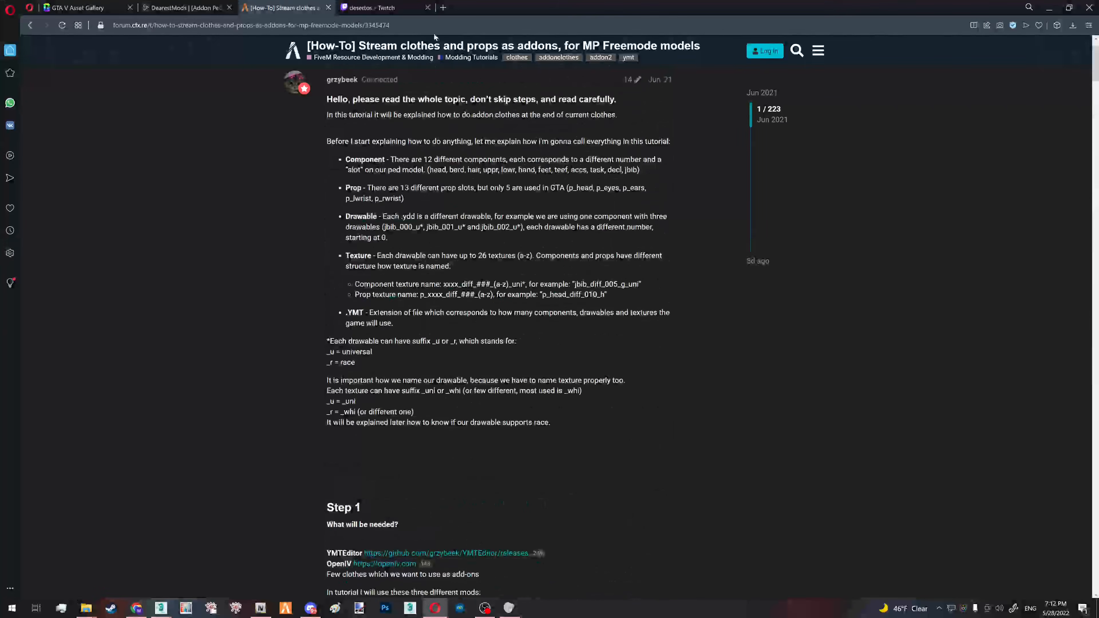
pyautogui.click(325, 26)
pyautogui.click(219, 250)
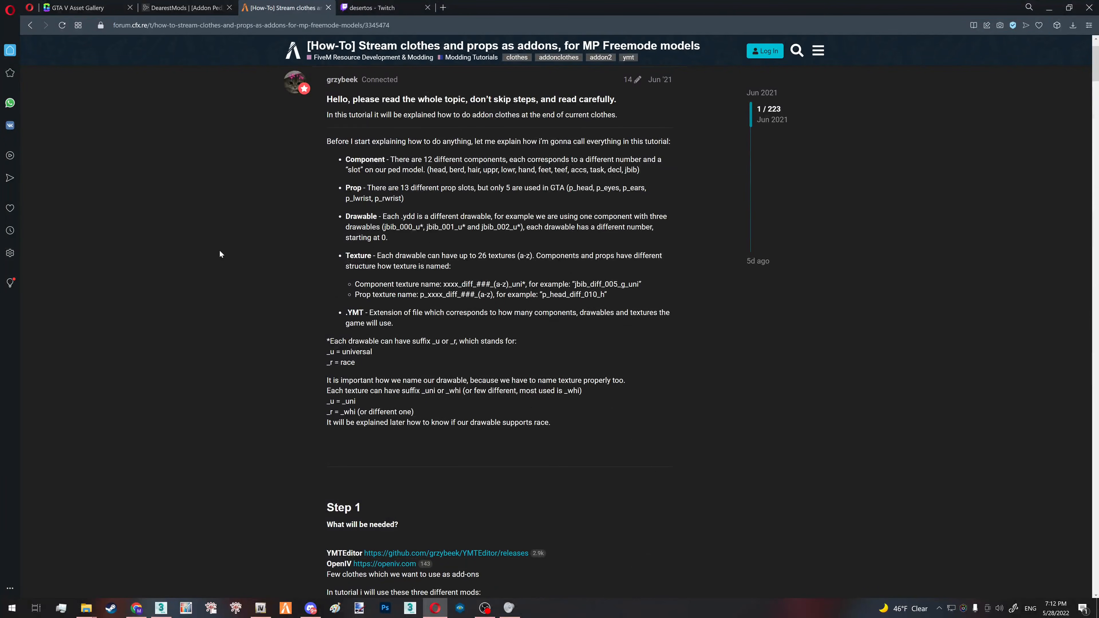
pyautogui.scroll(2, 224, 454)
pyautogui.moveTo(340, 183); pyautogui.dragTo(459, 400)
pyautogui.click(224, 532)
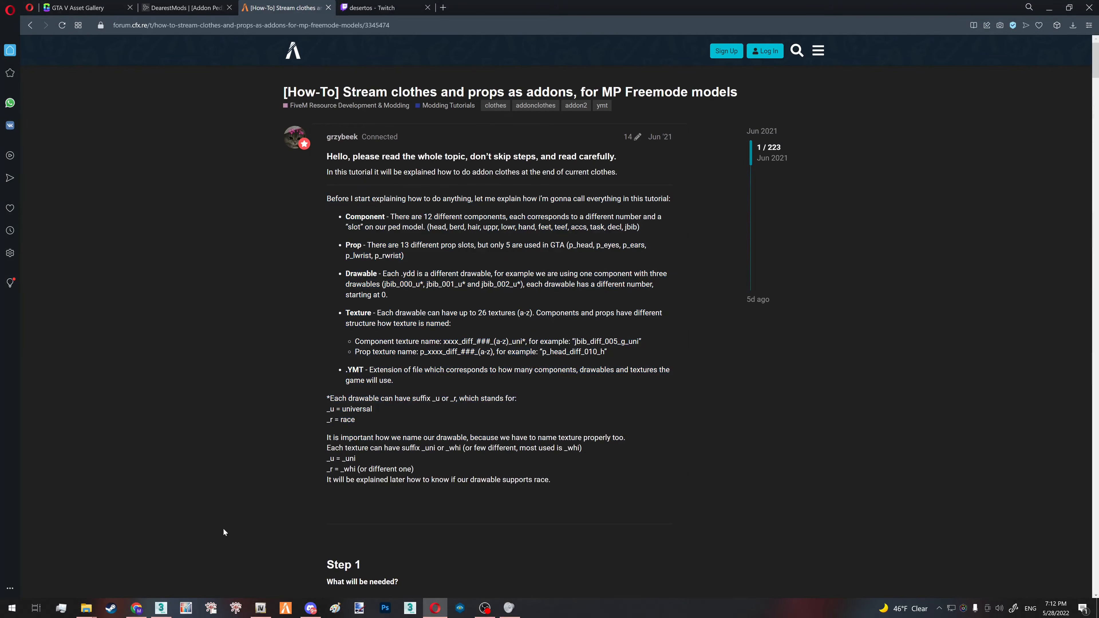
# - Switch to the cross resource's stream folder and examine the names of its YMT, YDD and YTD files
pyautogui.moveTo(89, 611)
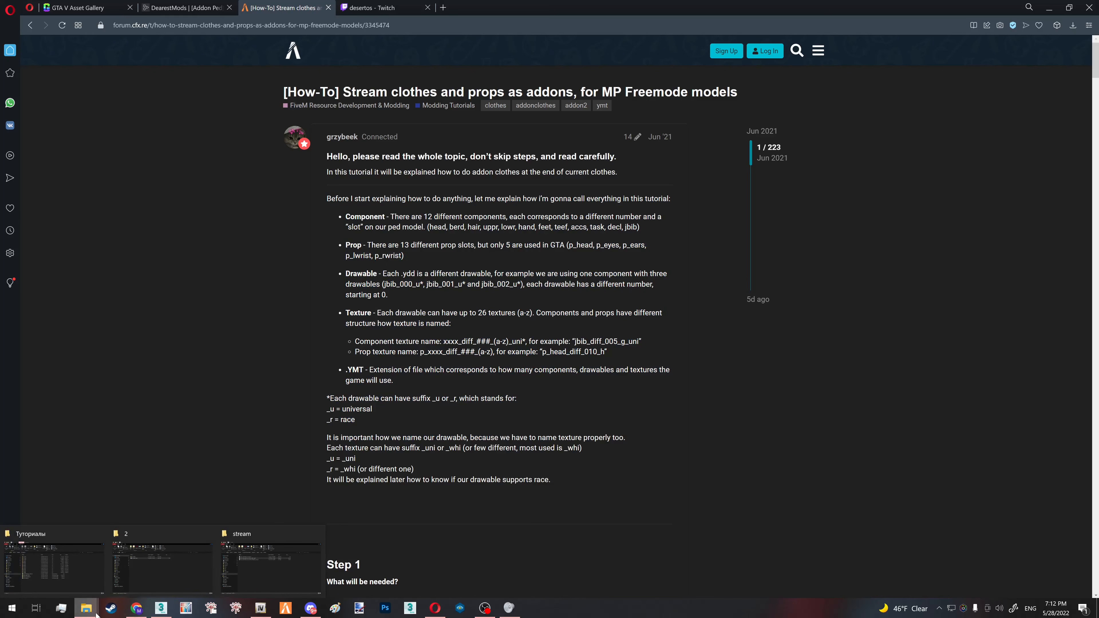
pyautogui.click(297, 579)
pyautogui.moveTo(327, 234); pyautogui.dragTo(246, 180)
pyautogui.click(277, 239)
pyautogui.rightClick(178, 183)
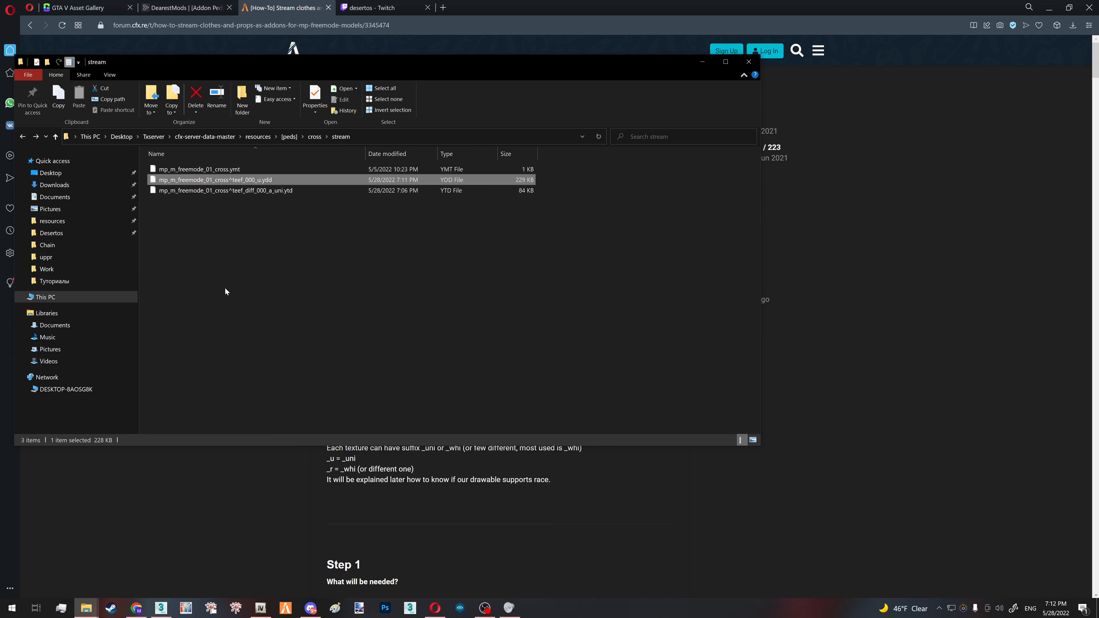
pyautogui.click(119, 394)
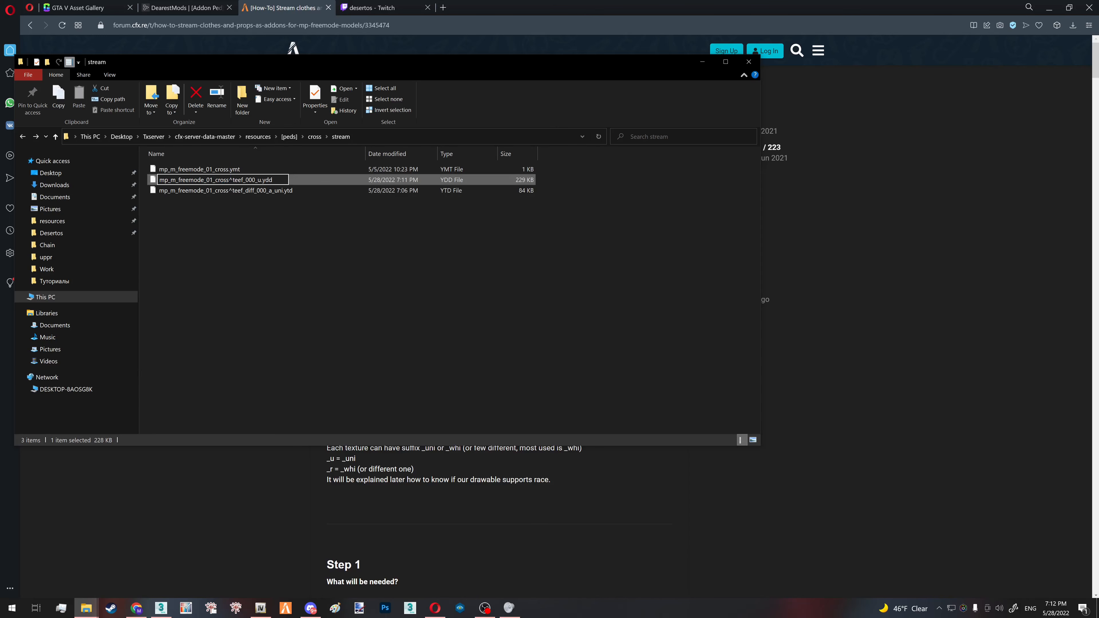
pyautogui.click(303, 191)
# - Open fxmanifest.lua from the cross folder in Notepad, review its contents and close it
pyautogui.click(315, 132)
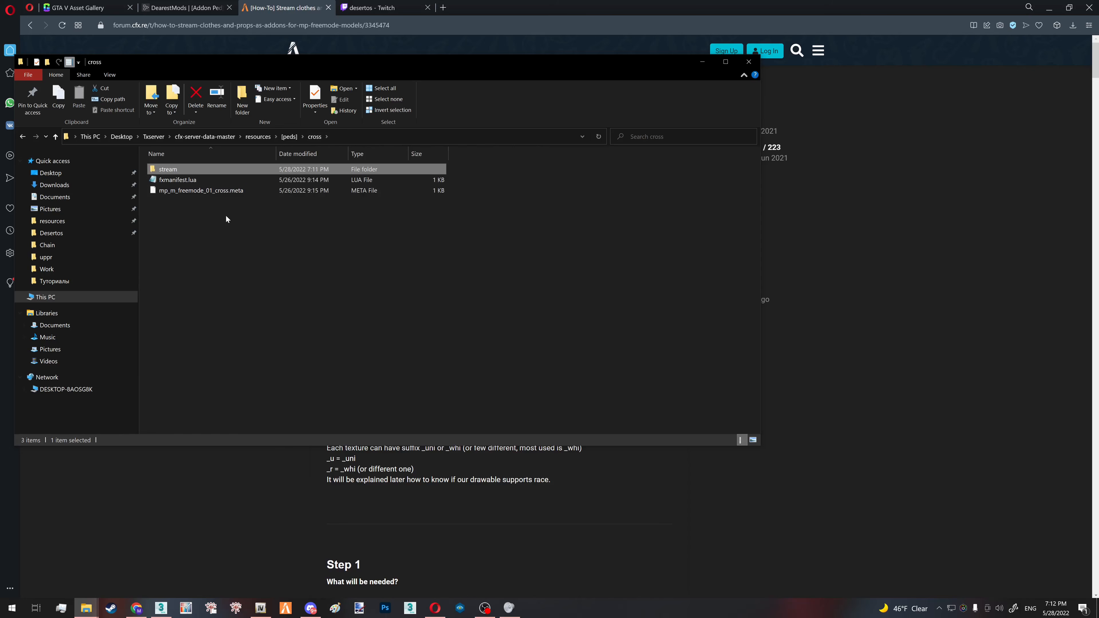
pyautogui.doubleClick(195, 180)
pyautogui.hotkey('ctrl', 'a')
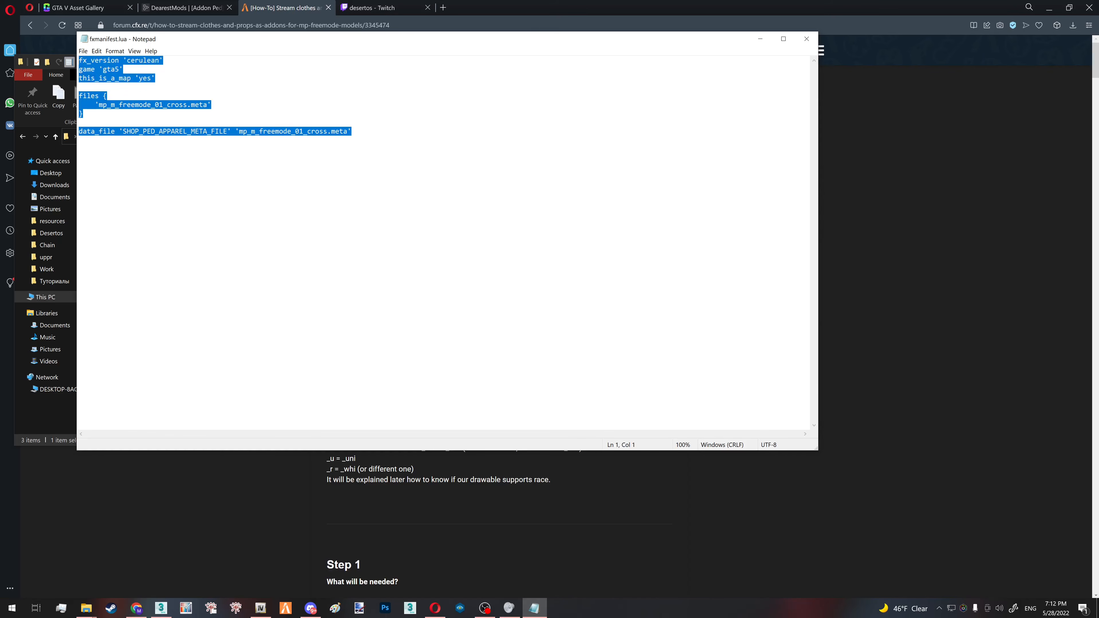
pyautogui.click(79, 140)
pyautogui.click(808, 39)
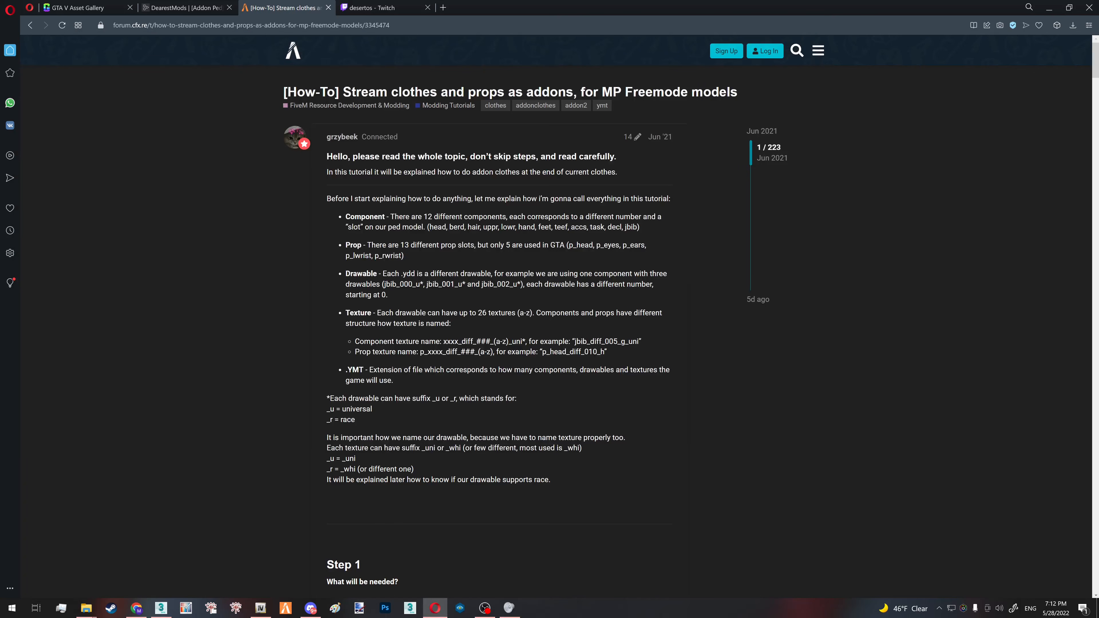
# - Return to the cross resource folder and open mp_m_freemode_01_cross.meta in Notepad++
pyautogui.moveTo(77, 611)
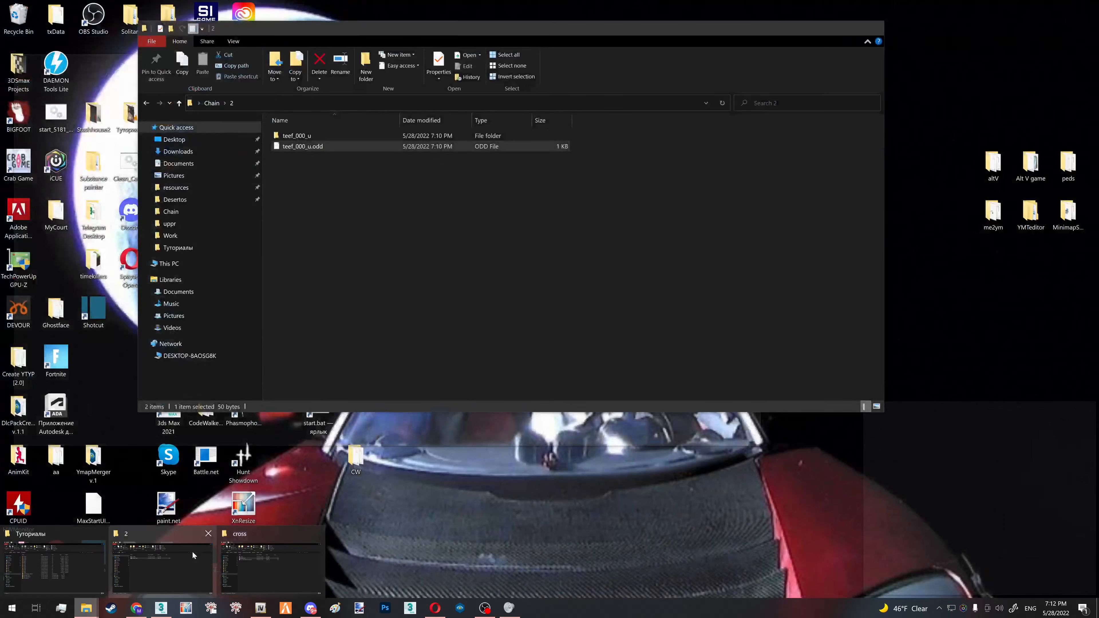
pyautogui.click(192, 551)
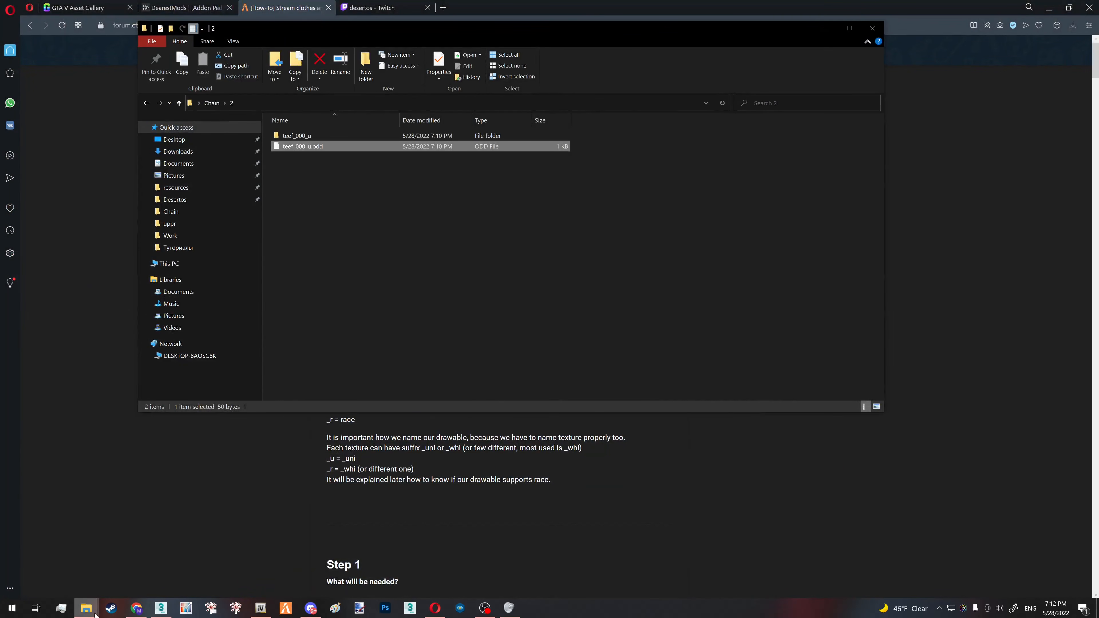
pyautogui.moveTo(95, 615)
pyautogui.click(269, 550)
pyautogui.click(202, 192)
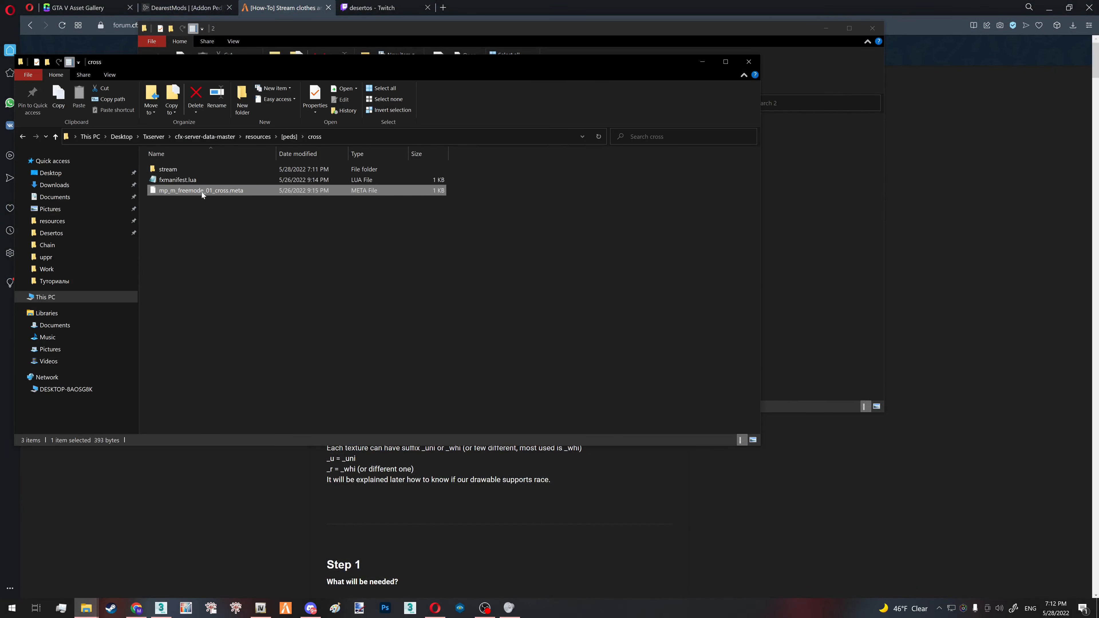
pyautogui.rightClick(223, 191)
pyautogui.click(194, 255)
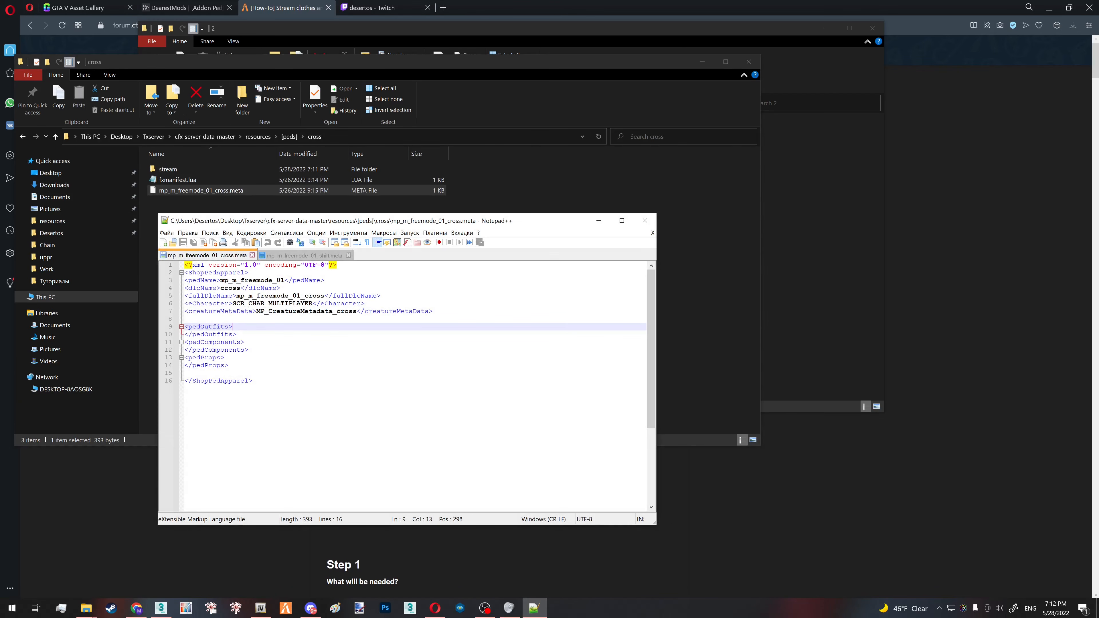
# - Review the ped, DLC and creature metadata names in the meta file, then return to the forum tutorial
pyautogui.moveTo(228, 280); pyautogui.dragTo(288, 312)
pyautogui.doubleClick(231, 288)
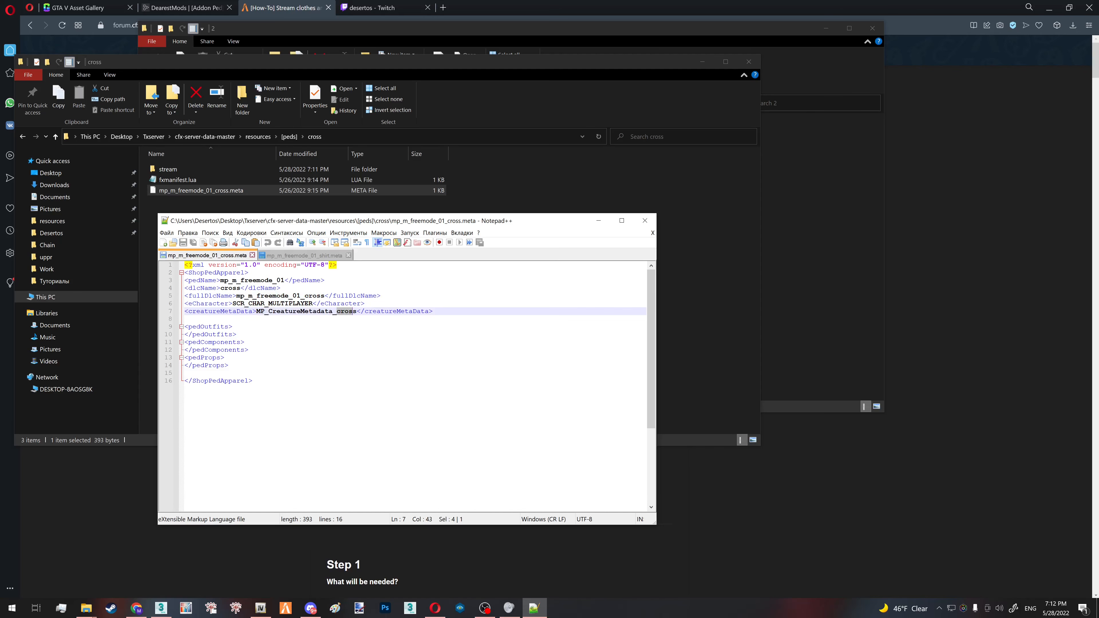
pyautogui.moveTo(253, 381)
pyautogui.mouseDown()
pyautogui.moveTo(185, 266)
pyautogui.moveTo(254, 381)
pyautogui.mouseUp()
pyautogui.click(642, 225)
pyautogui.click(1062, 162)
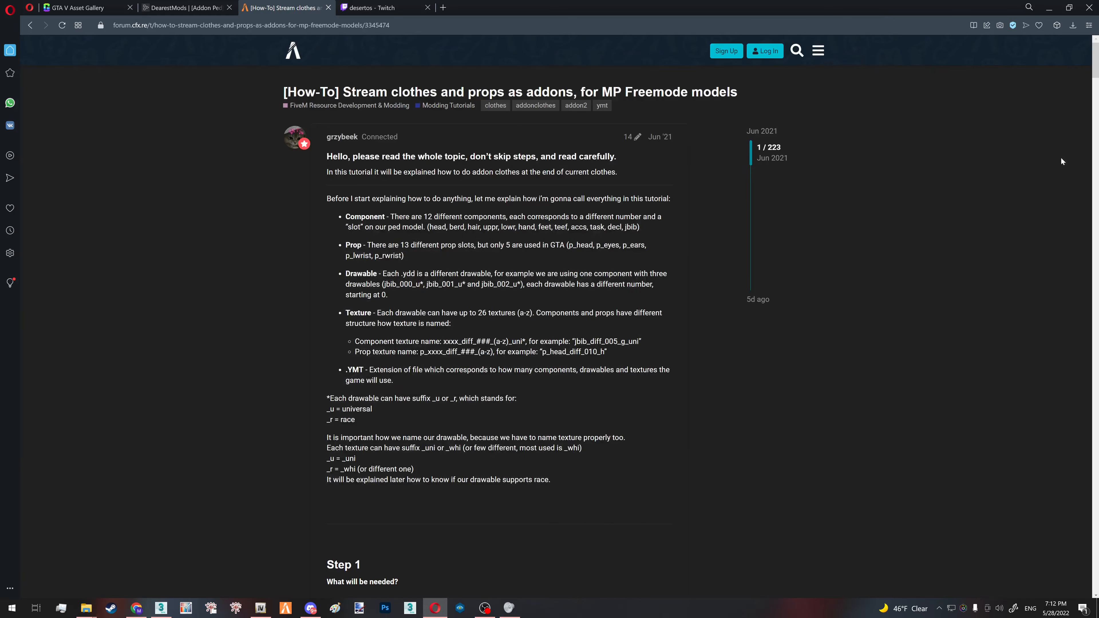
# - Examine the tutorial's meta and fxmanifest.lua code templates, and go back to the author's name at the beginning of the topic
pyautogui.scroll(-20, 705, 293)
pyautogui.scroll(4, 706, 293)
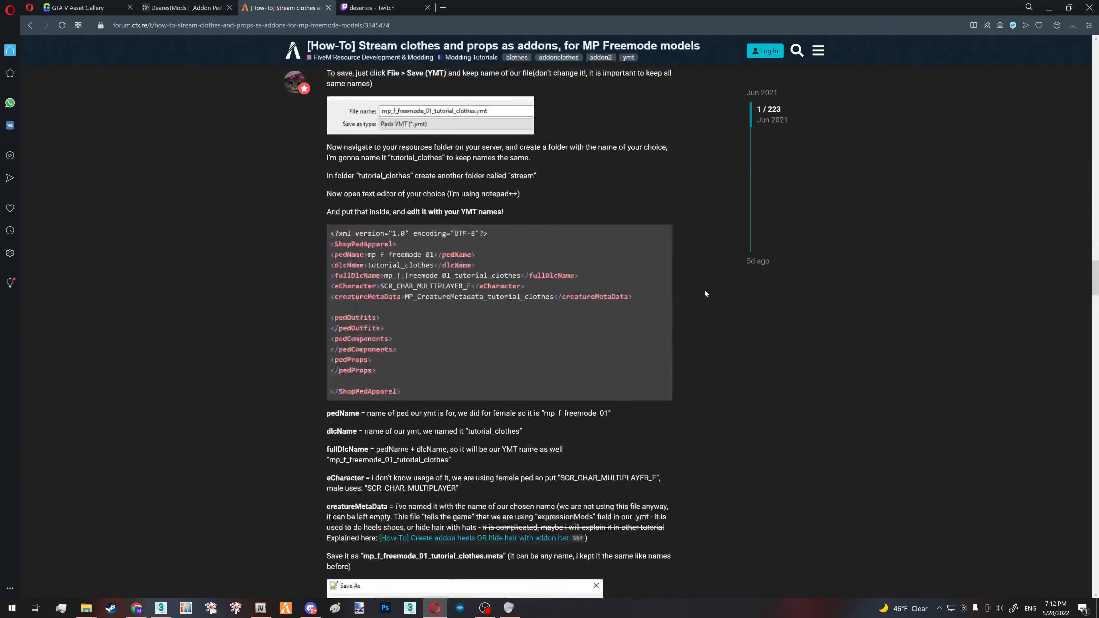
pyautogui.hotkey('ctrl', 'a')
pyautogui.scroll(-10, 637, 363)
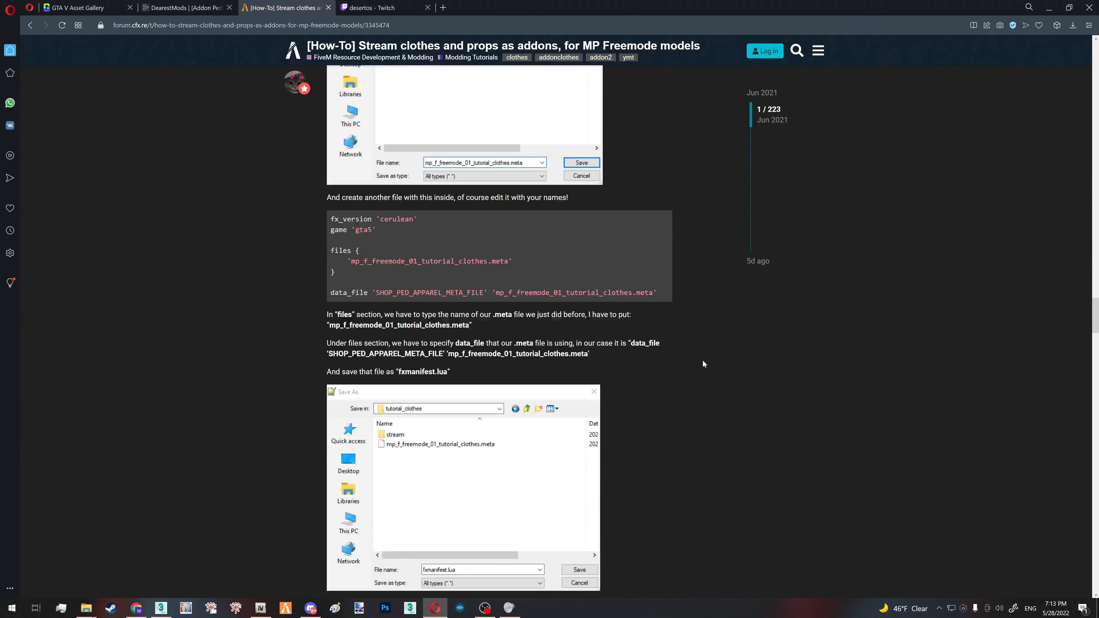
pyautogui.moveTo(664, 295); pyautogui.dragTo(327, 220)
pyautogui.click(700, 367)
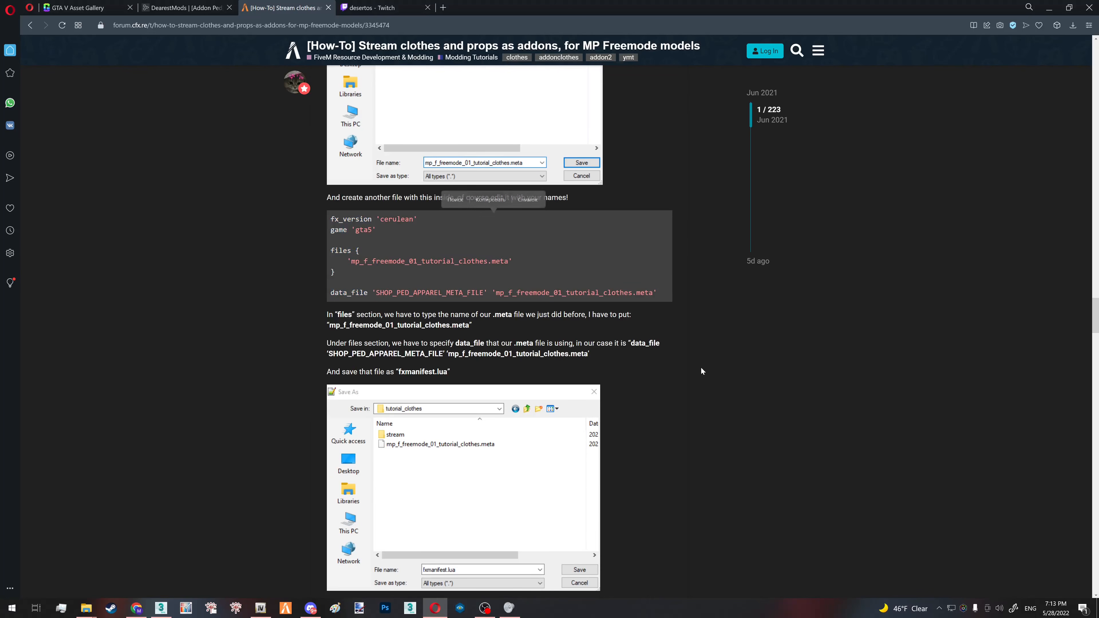
pyautogui.scroll(3, 688, 365)
pyautogui.moveTo(1097, 308); pyautogui.dragTo(1098, 52)
pyautogui.moveTo(322, 138); pyautogui.dragTo(354, 137)
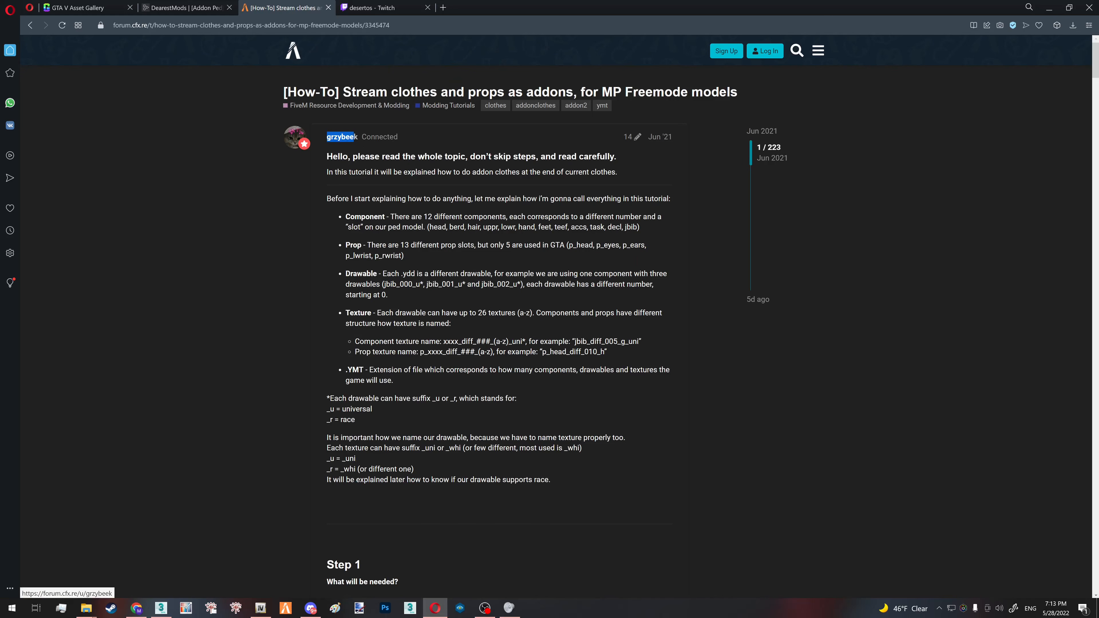
pyautogui.click(366, 141)
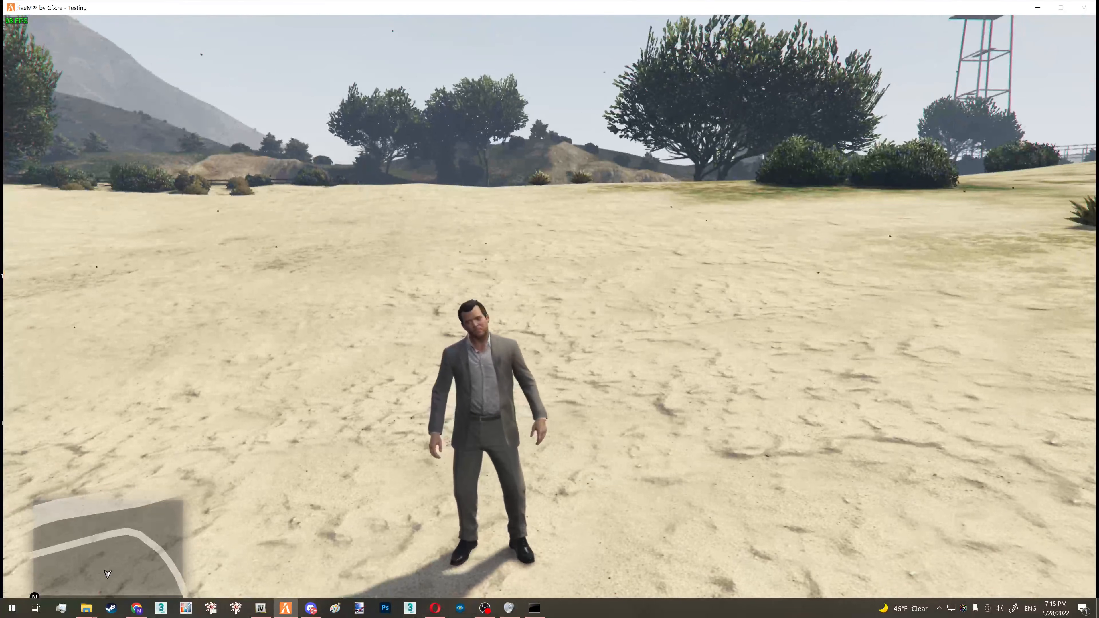
# - In FiveM, change the player skin to MP Male through the Lambda Menu
pyautogui.press('F11')
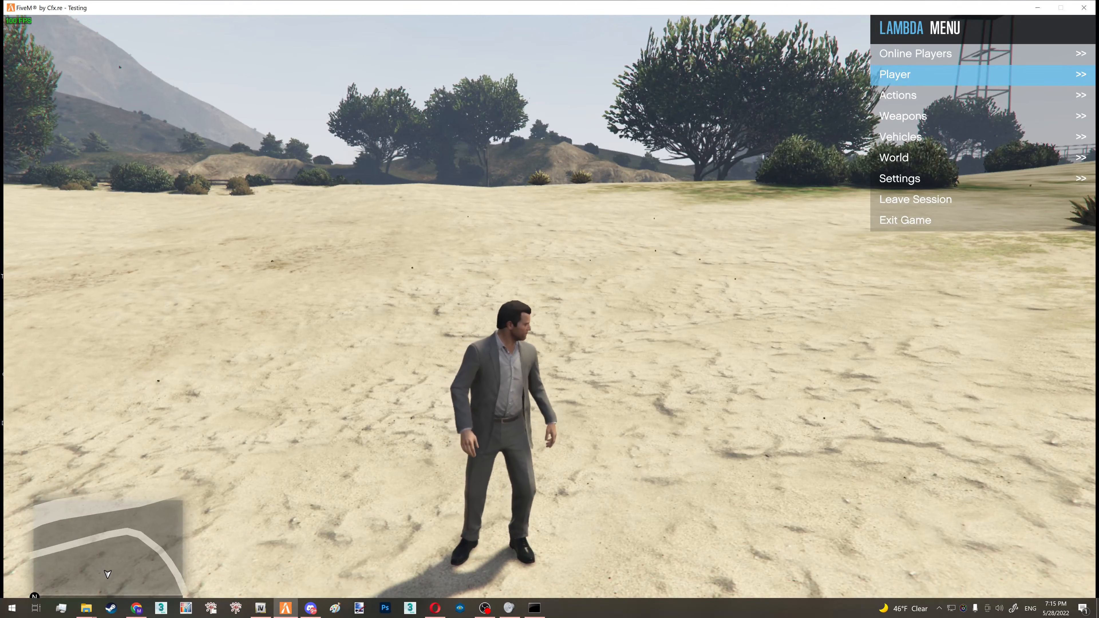
pyautogui.press('Return')
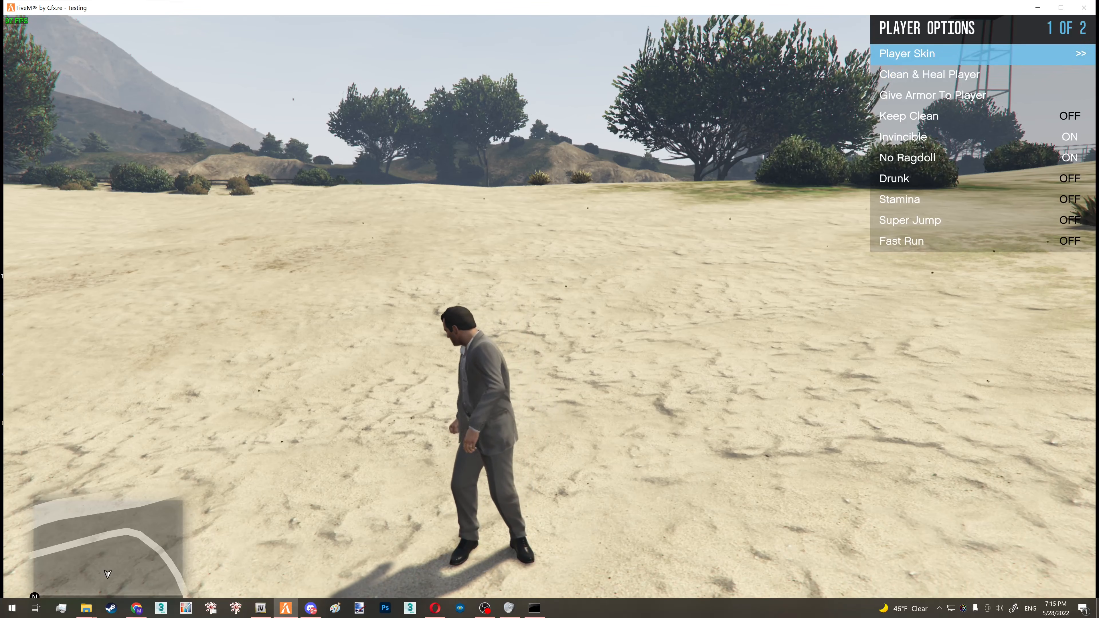
pyautogui.press('Return')
pyautogui.press('Return')
pyautogui.press('Down')
pyautogui.press('Down')
pyautogui.press('Down')
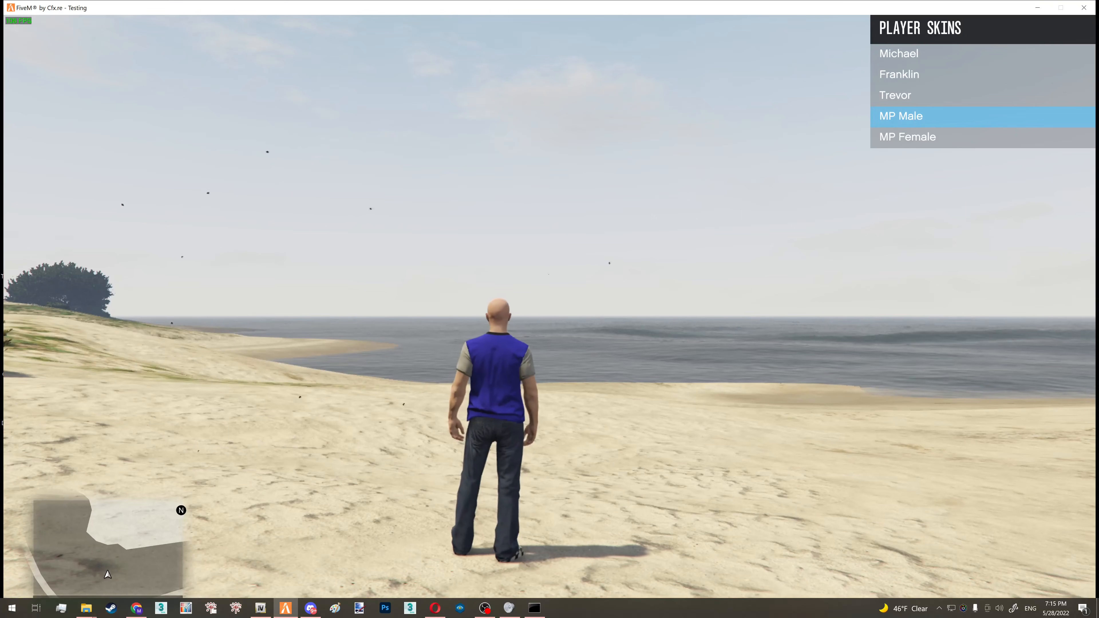
# - Go to the Neck category among the MP Male character's modifiable skin textures
pyautogui.press('BackSpace')
pyautogui.press('Down')
pyautogui.press('Down')
pyautogui.press('Down')
pyautogui.press('Down')
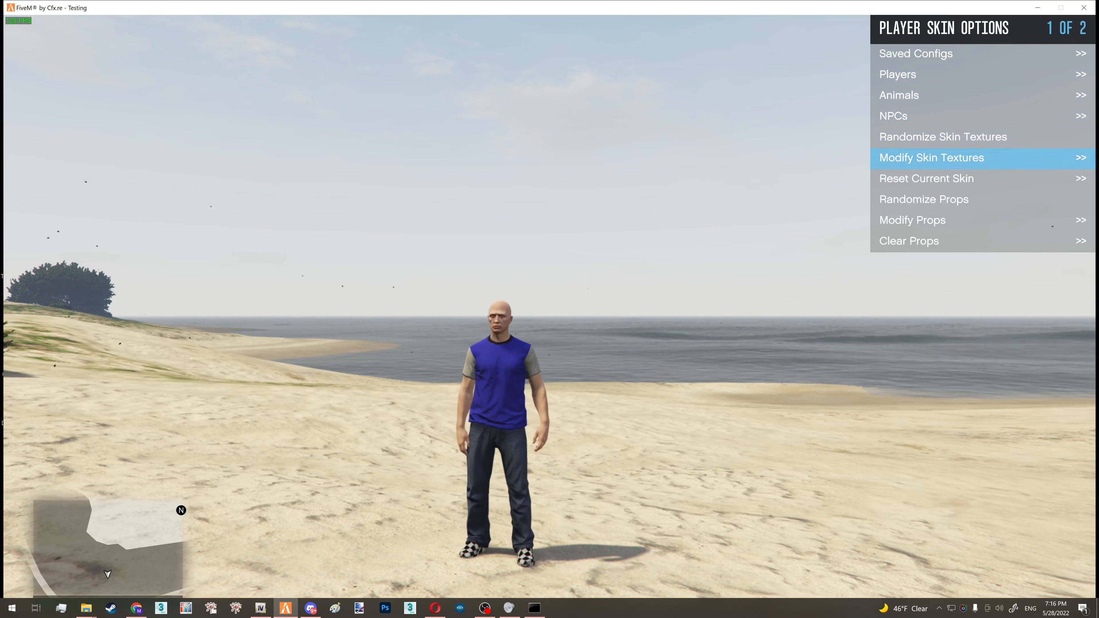
pyautogui.press('Return')
# - Equip the character with the last neck item, Drawable #132
pyautogui.press('Down')
pyautogui.press('Down')
pyautogui.press('Down')
pyautogui.press('Down')
pyautogui.press('Down')
pyautogui.press('Down')
pyautogui.press('Down')
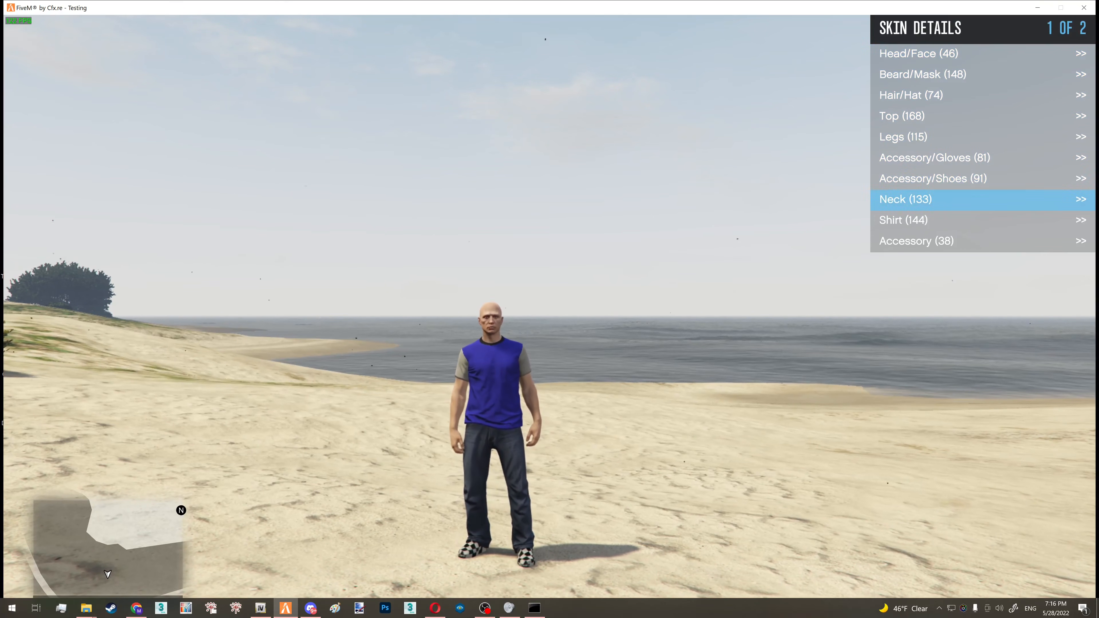
pyautogui.press('Return')
pyautogui.press('Up')
pyautogui.press('Up')
pyautogui.press('Up')
pyautogui.press('Down')
pyautogui.press('Down')
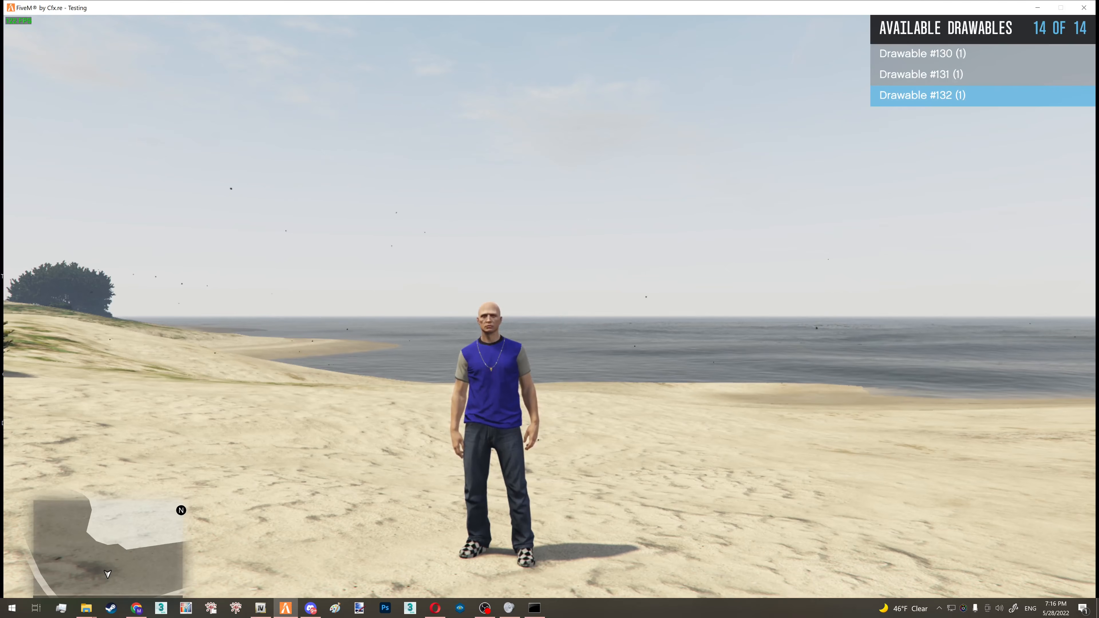
# - Walk and run the character along the beach to inspect the chain from several sides in motion
pyautogui.press('s')
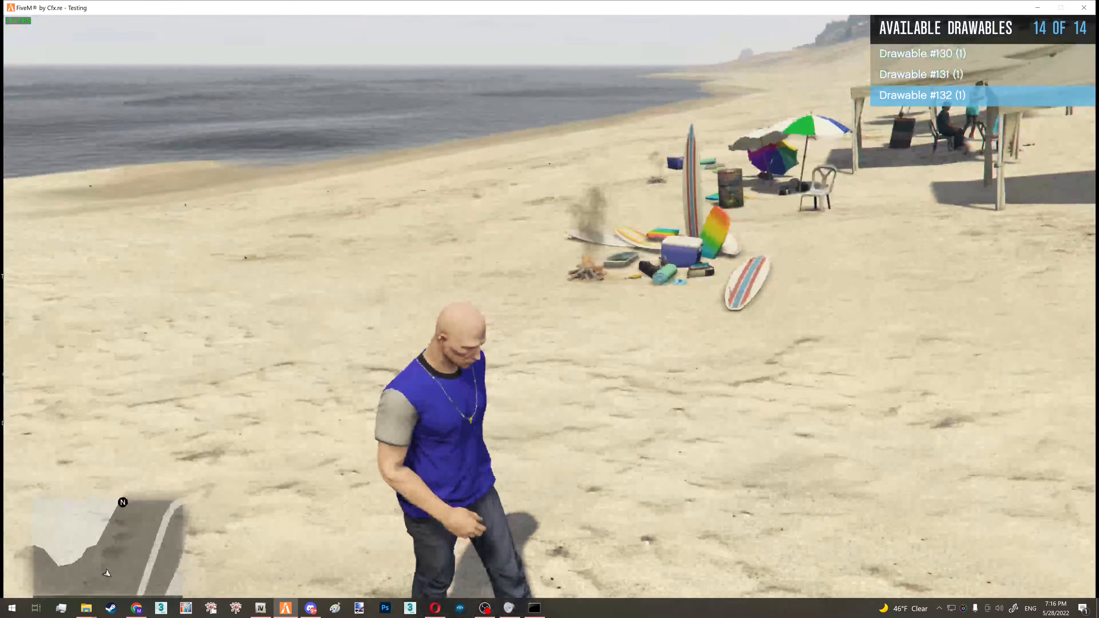
pyautogui.press('a')
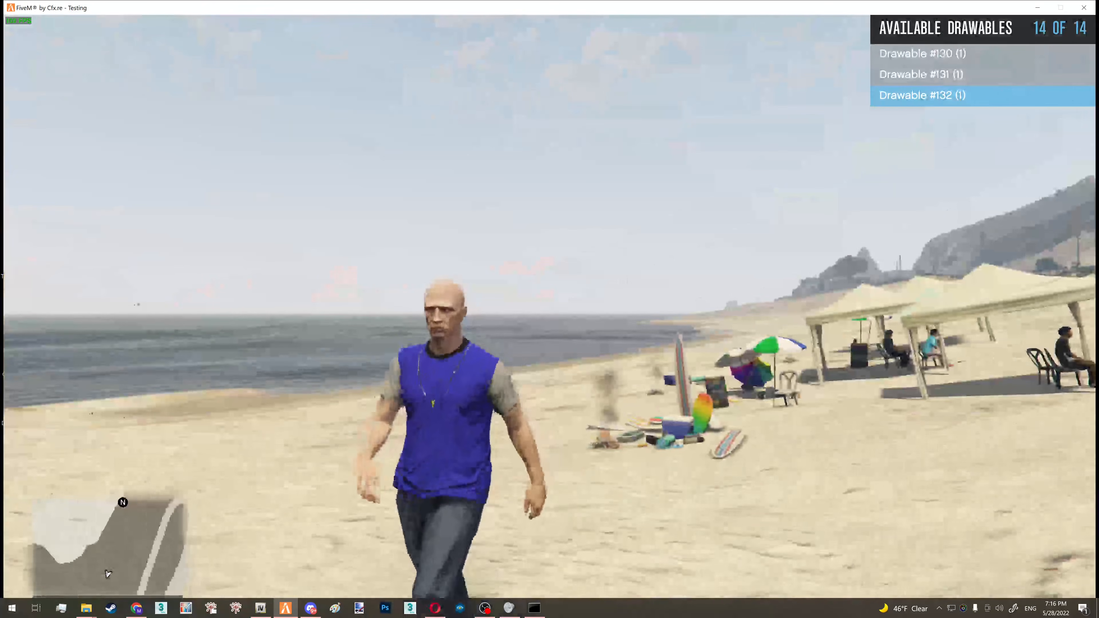
pyautogui.press('s')
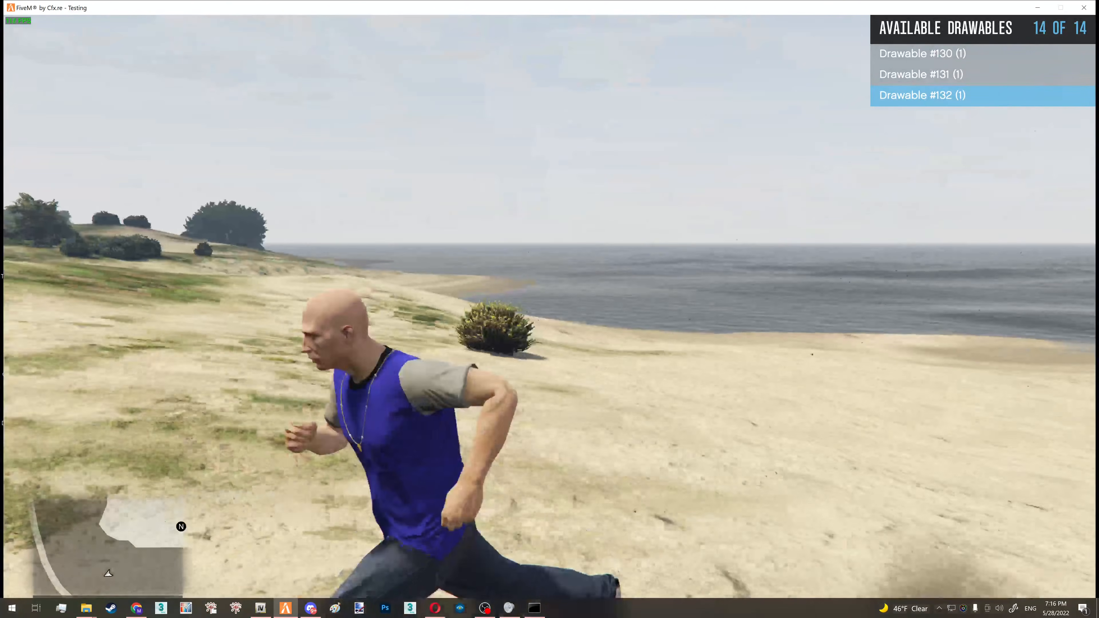
pyautogui.press('s')
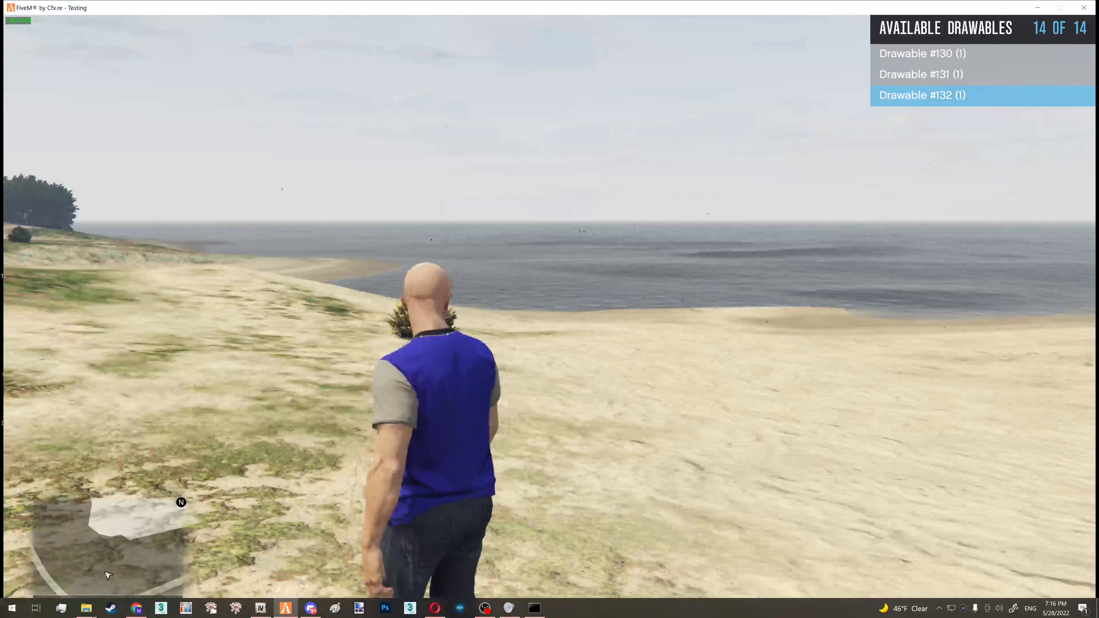
# - Turn the character to face the camera to check the front of the chain, and exit FiveM with the console command quit
pyautogui.press('s')
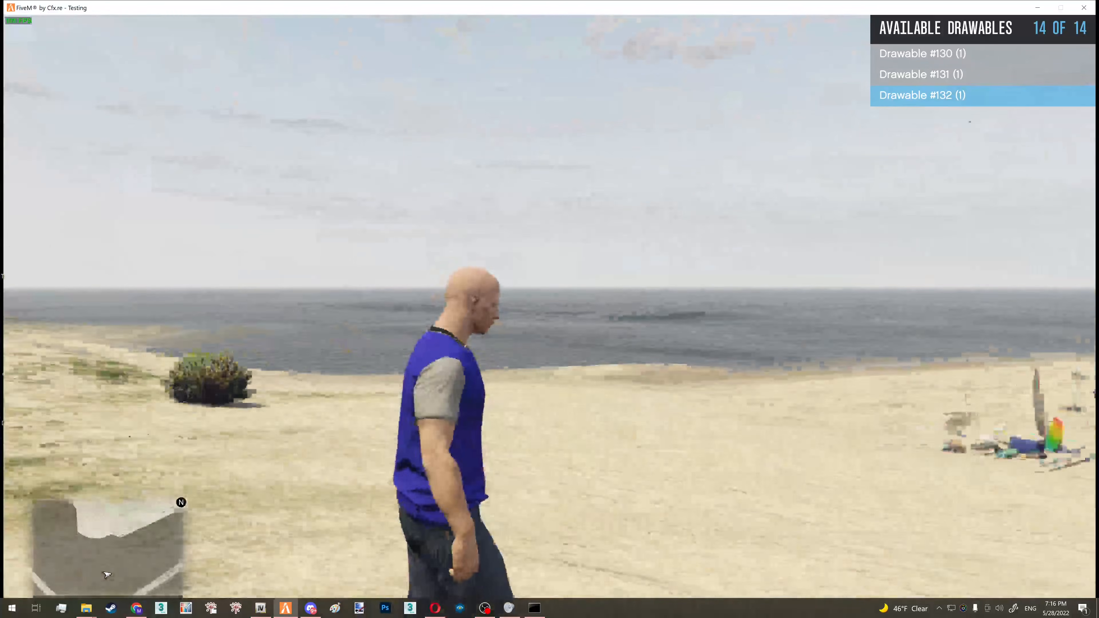
pyautogui.press('s')
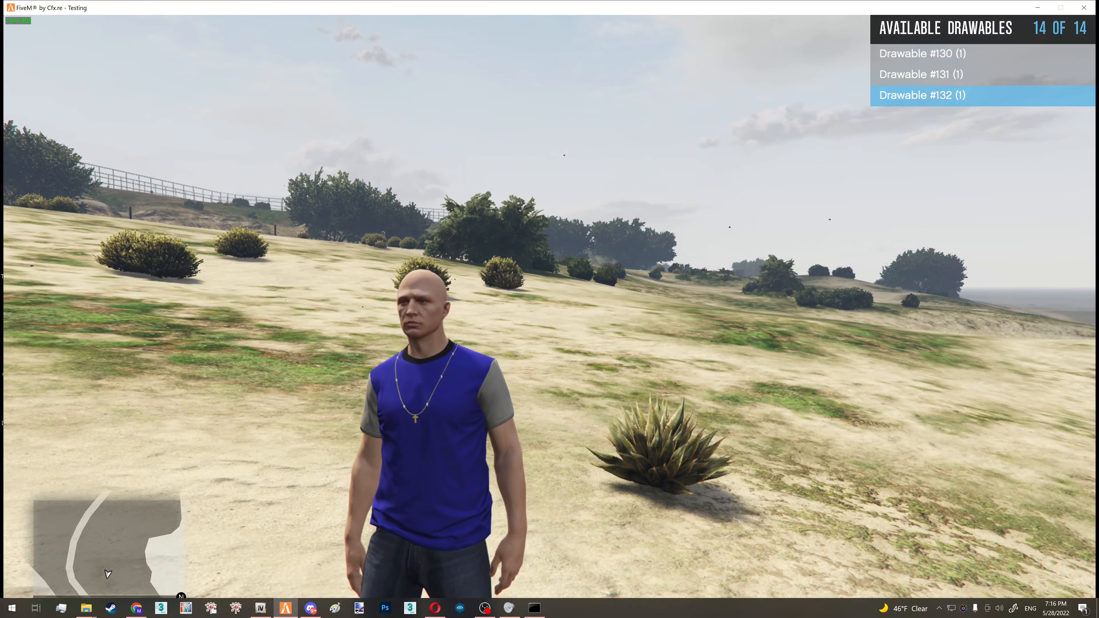
pyautogui.press('F8')
pyautogui.write('quit')
pyautogui.press('Return')
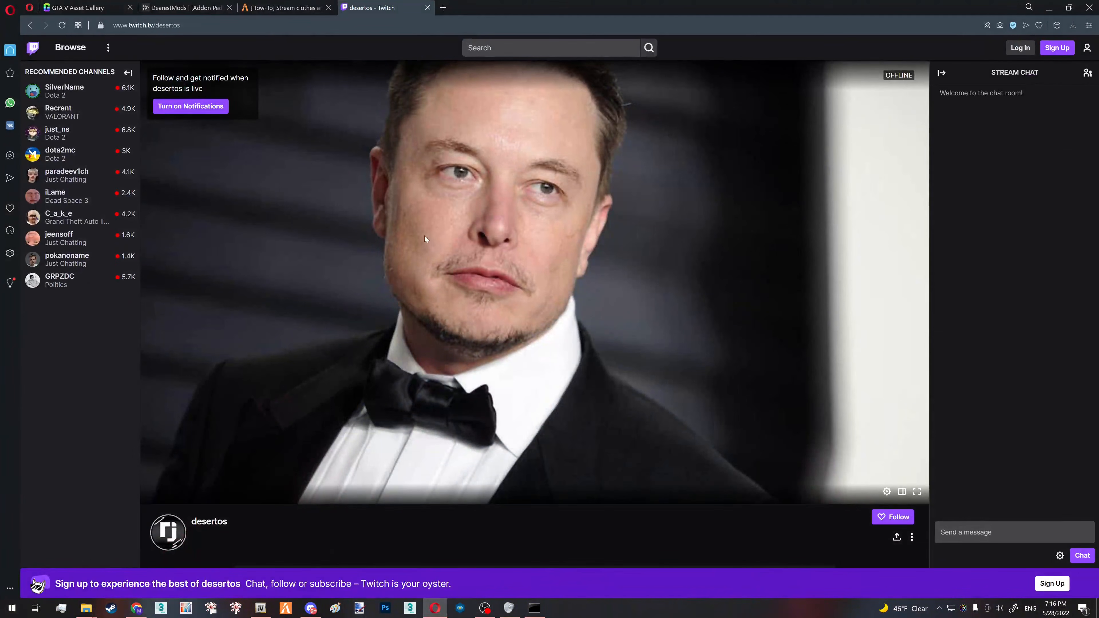
# - Look over the Twitch channel page in the browser, including its About section
pyautogui.scroll(-6, 431, 259)
pyautogui.scroll(6, 422, 280)
pyautogui.scroll(-8, 430, 524)
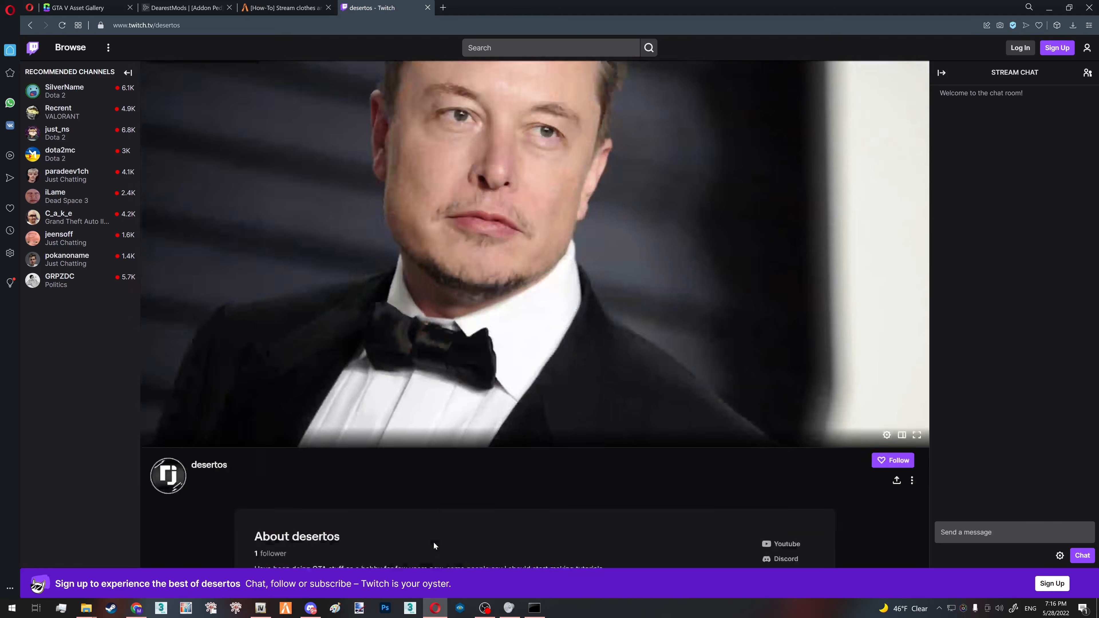
pyautogui.scroll(8, 926, 557)
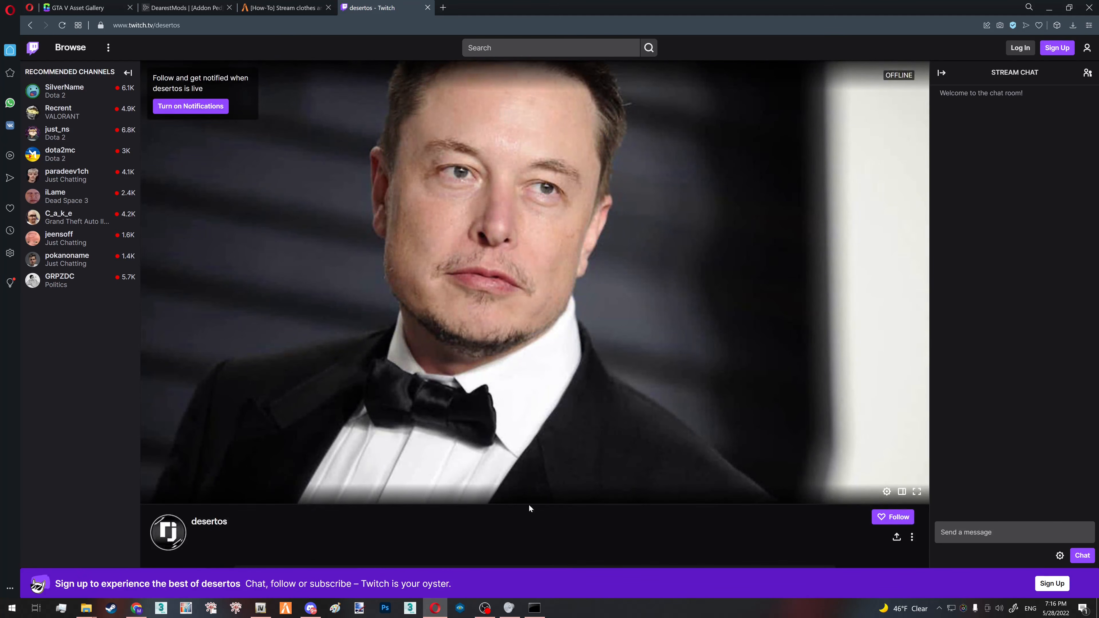
# - Switch to Discord, view the modding server's tutorial-ideas channel, and return to the desktop
pyautogui.click(311, 608)
pyautogui.click(748, 94)
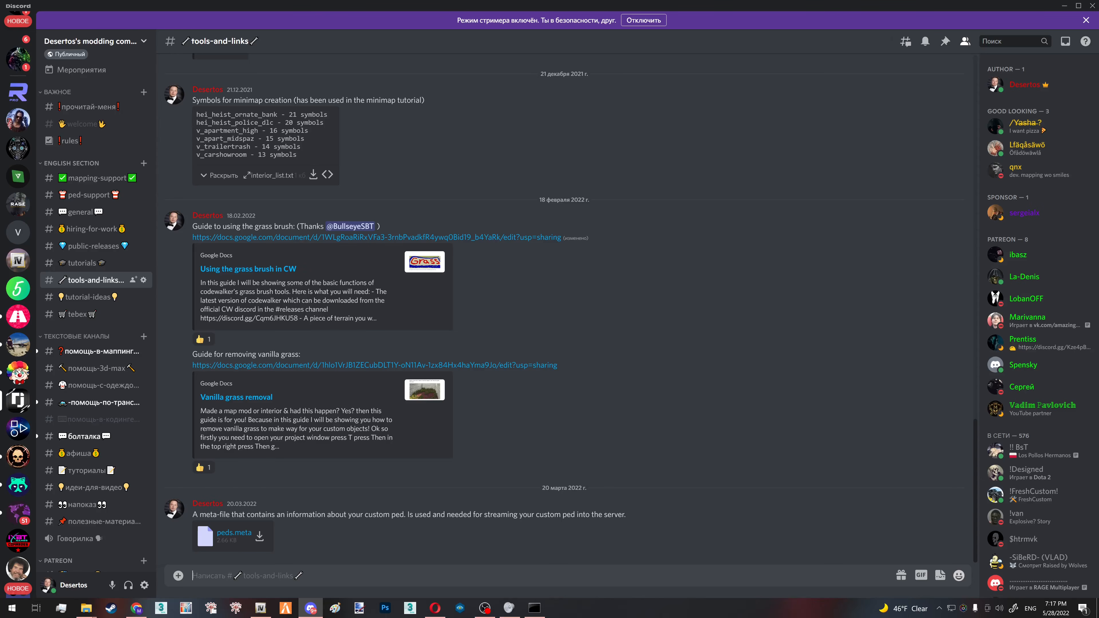
pyautogui.click(88, 297)
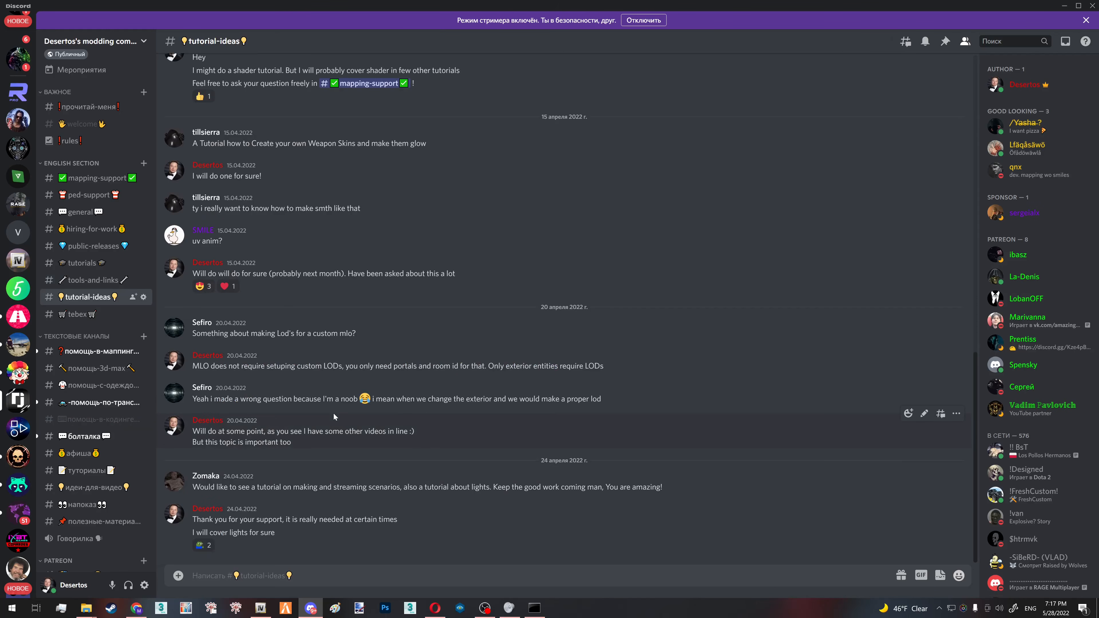
pyautogui.click(1098, 612)
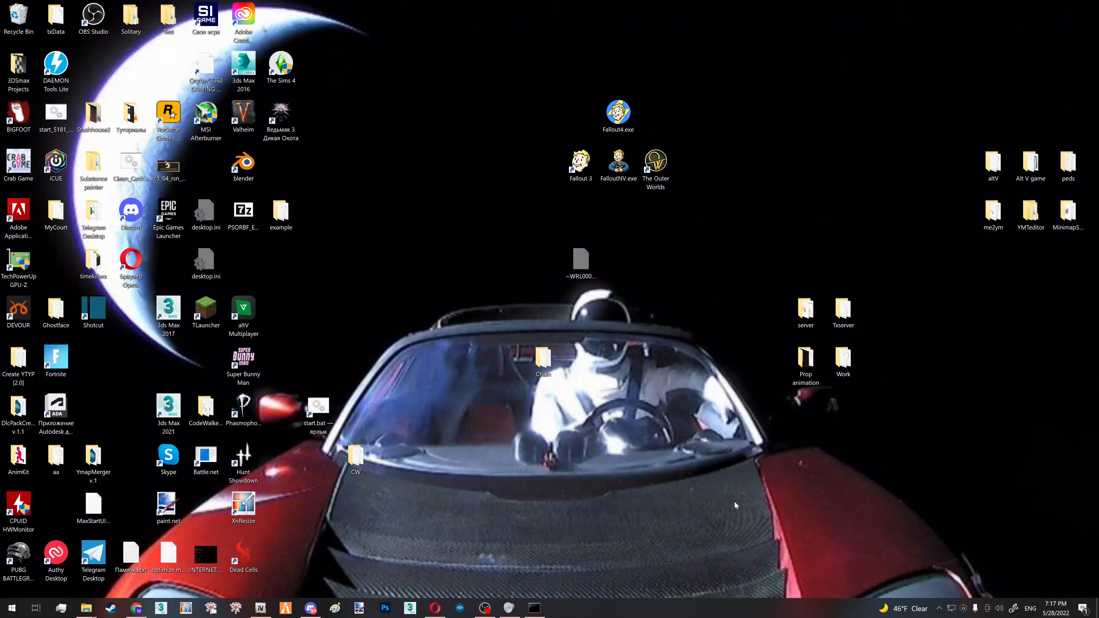